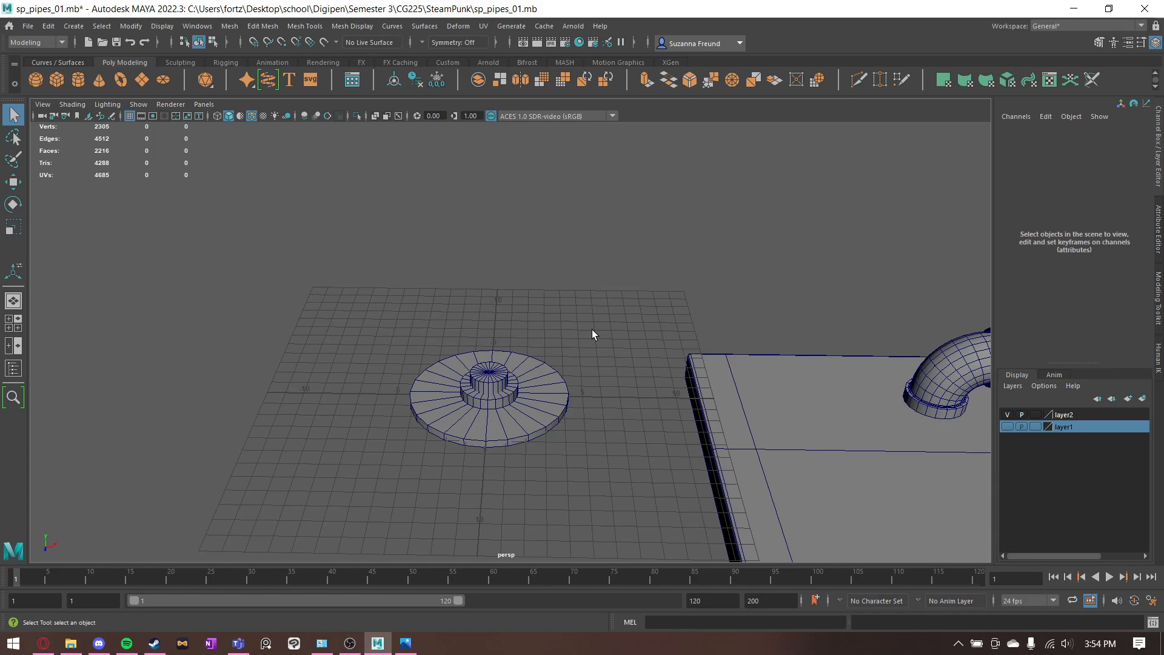
- Switch to Microsoft Teams and open the Week9 folder inside the General channel's Class Materials files
alt+drag(485, 372, 523, 380)
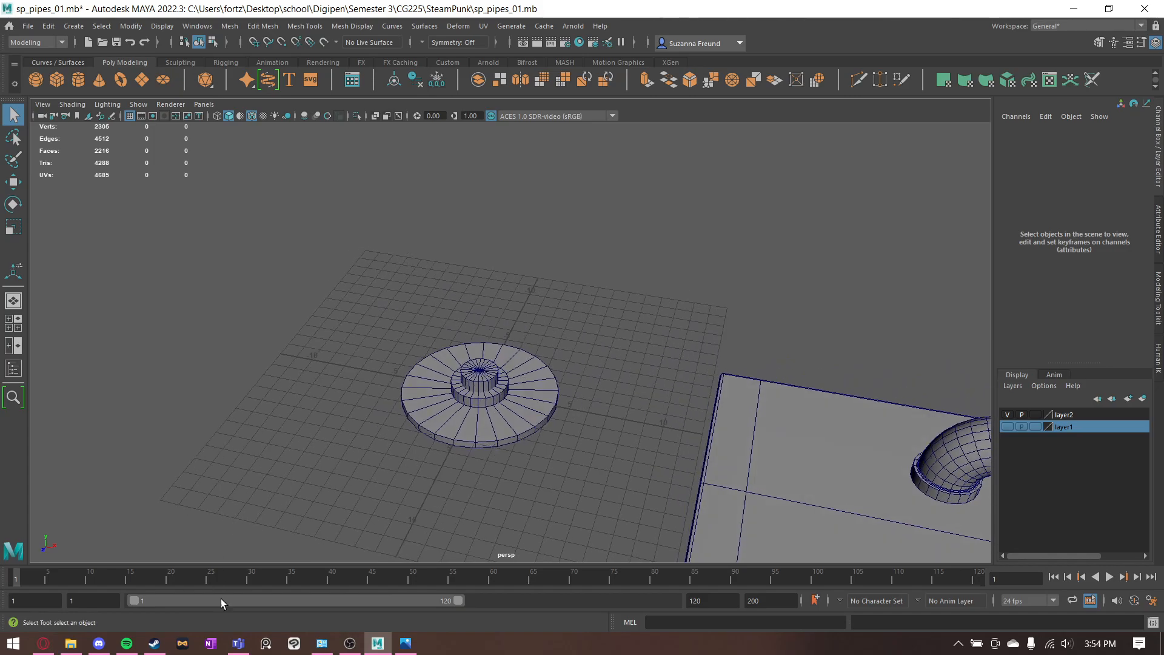
click(238, 643)
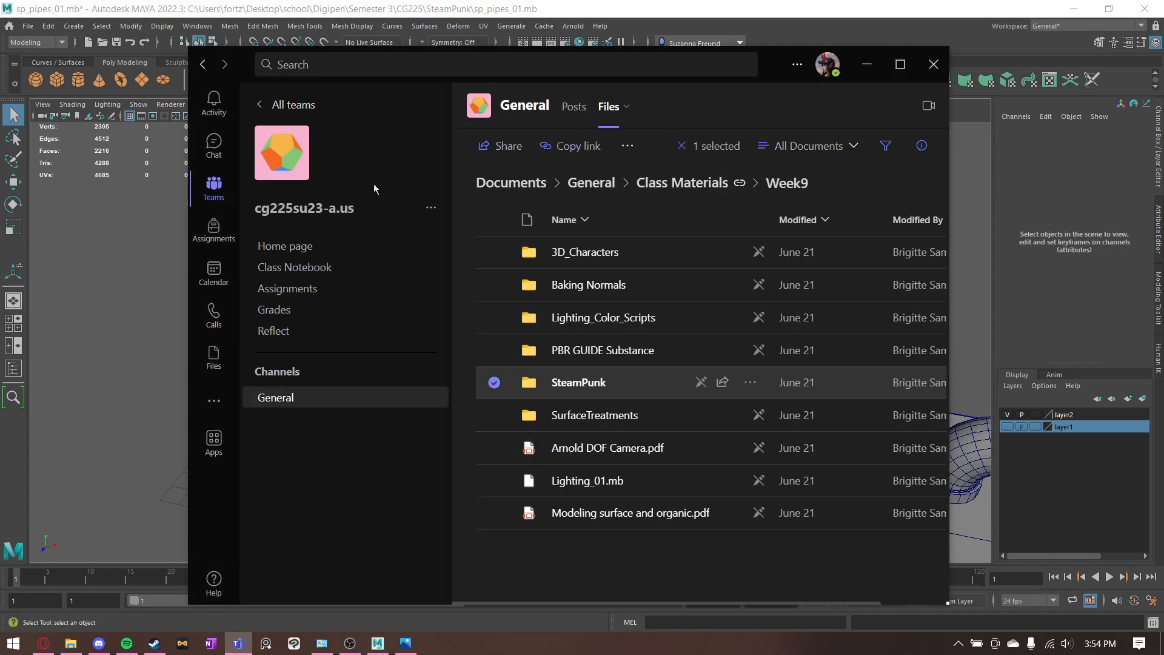
click(306, 397)
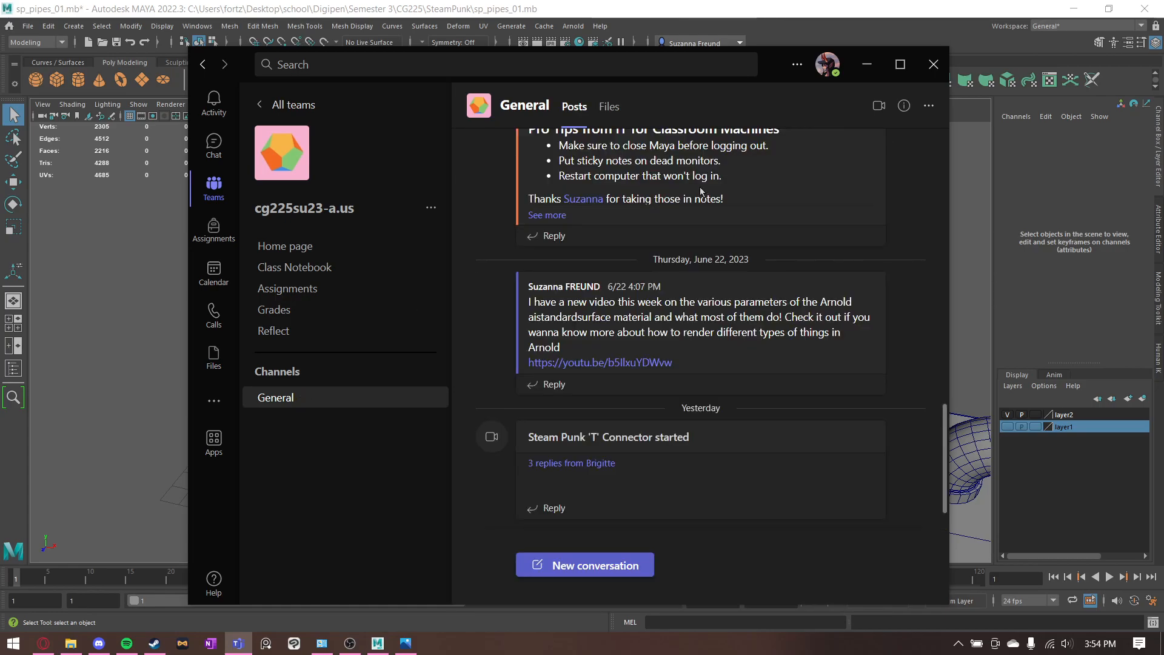
click(609, 107)
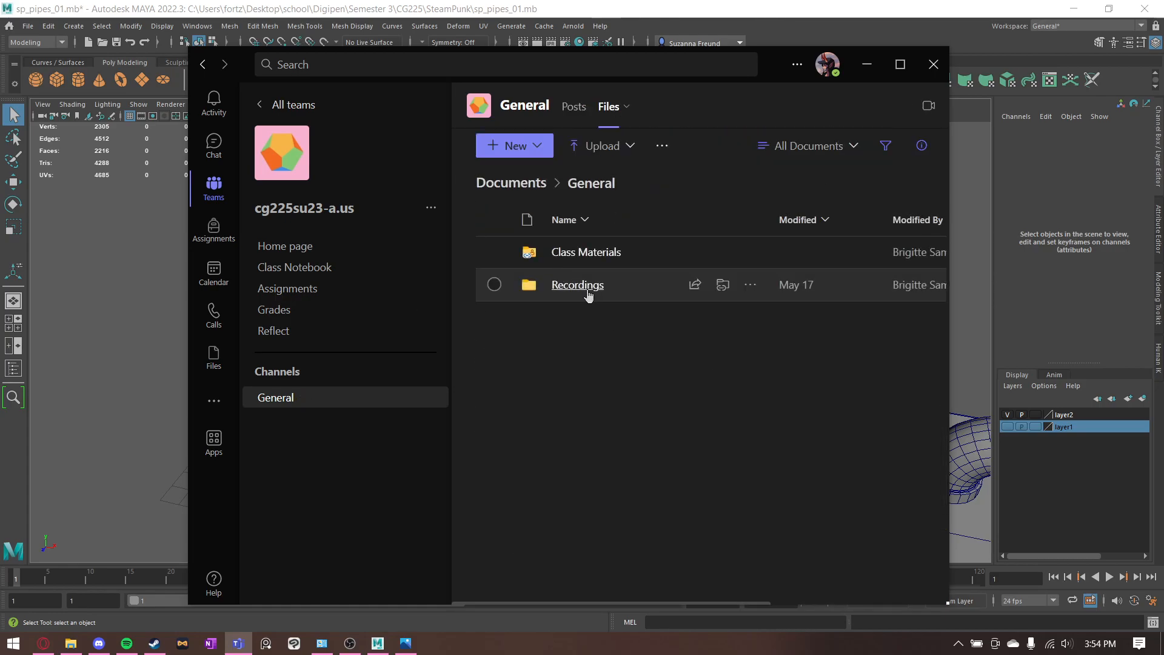
click(581, 257)
click(617, 256)
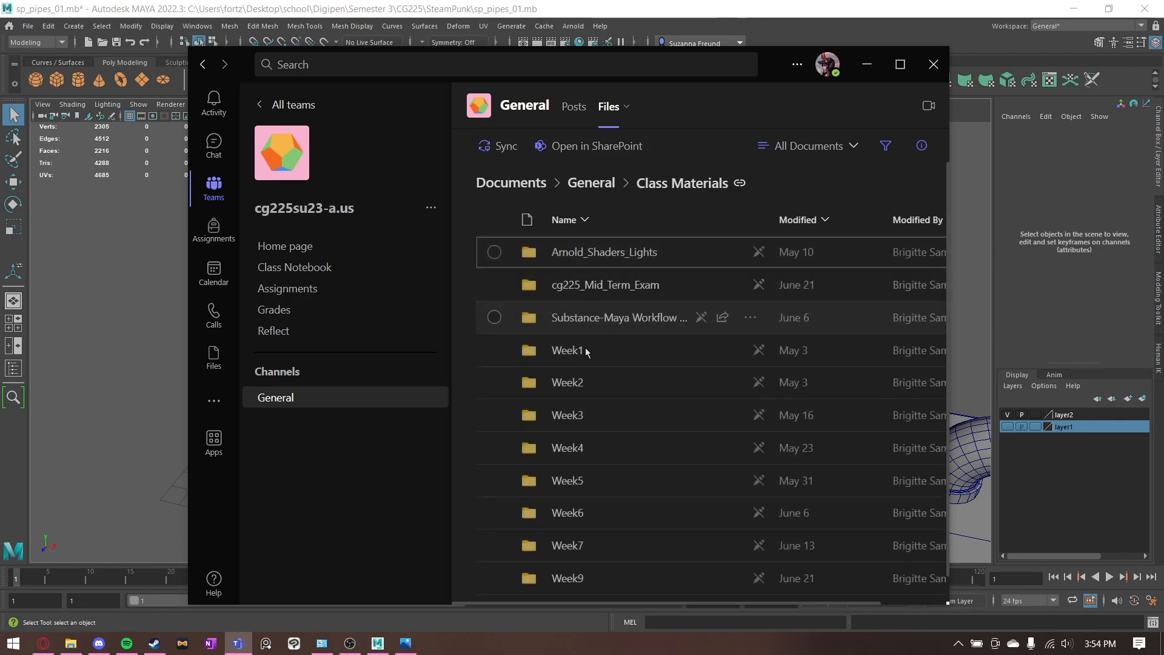
scroll(579, 534, down, 1)
click(571, 553)
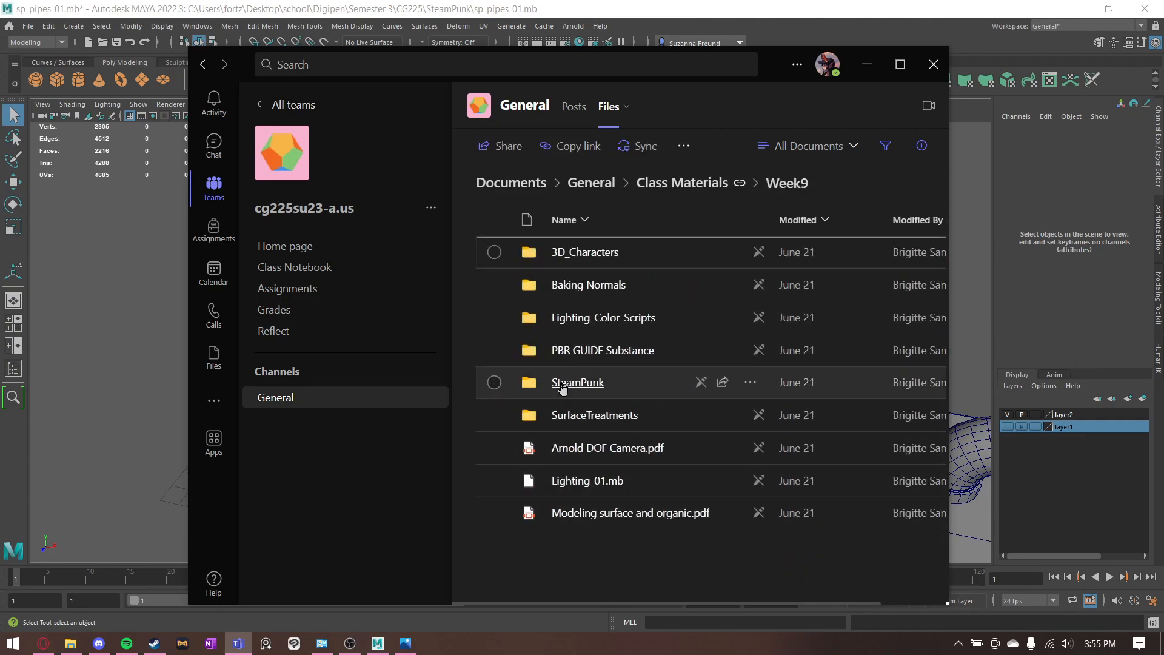
- Select the SteamPunk folder and view the further actions offered for it, including download
click(503, 385)
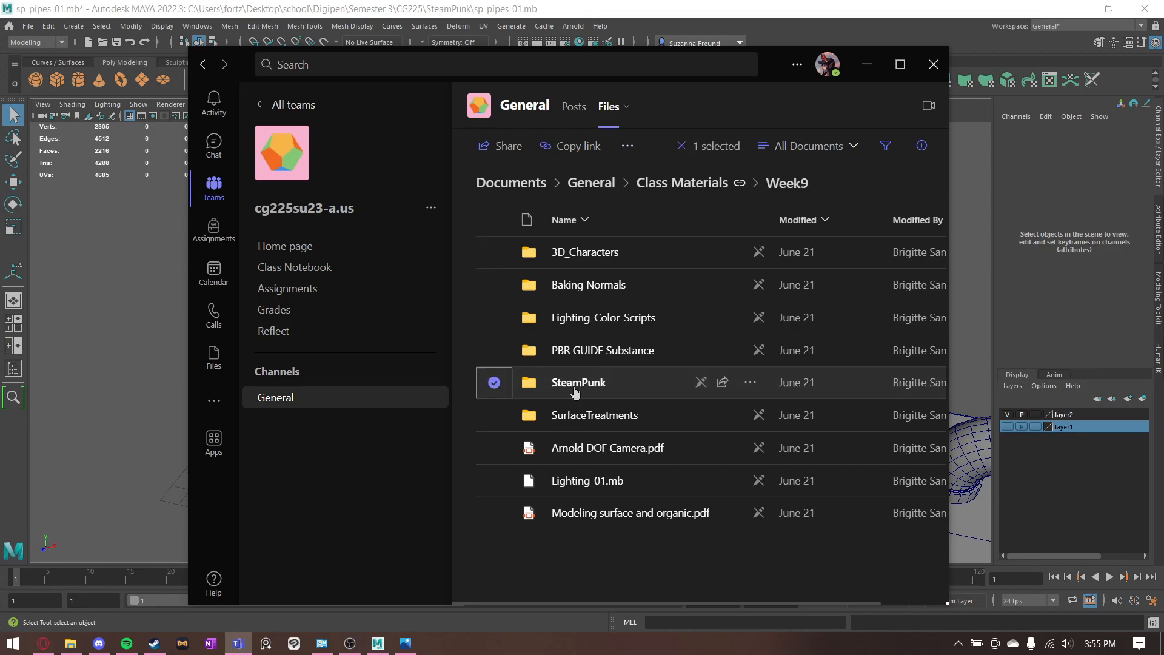
click(750, 383)
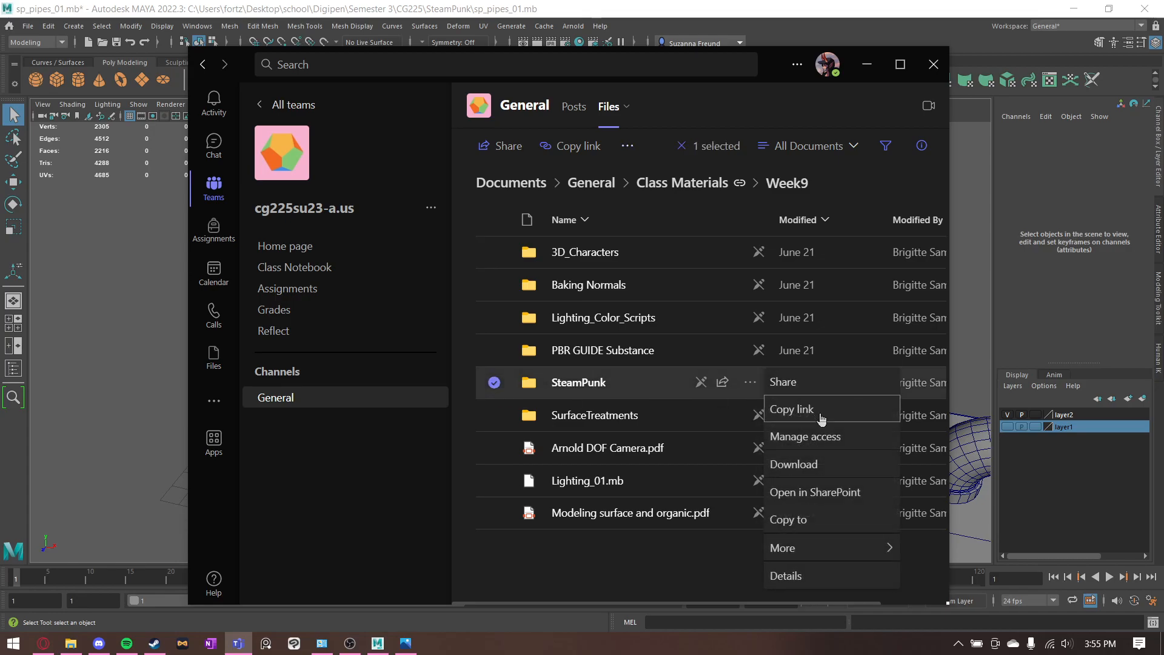
click(549, 543)
- Switch to File Explorer, look through 02_SP Modular Pieces and its Floor_Flanger_Modeling folder, and return to Maya
click(71, 643)
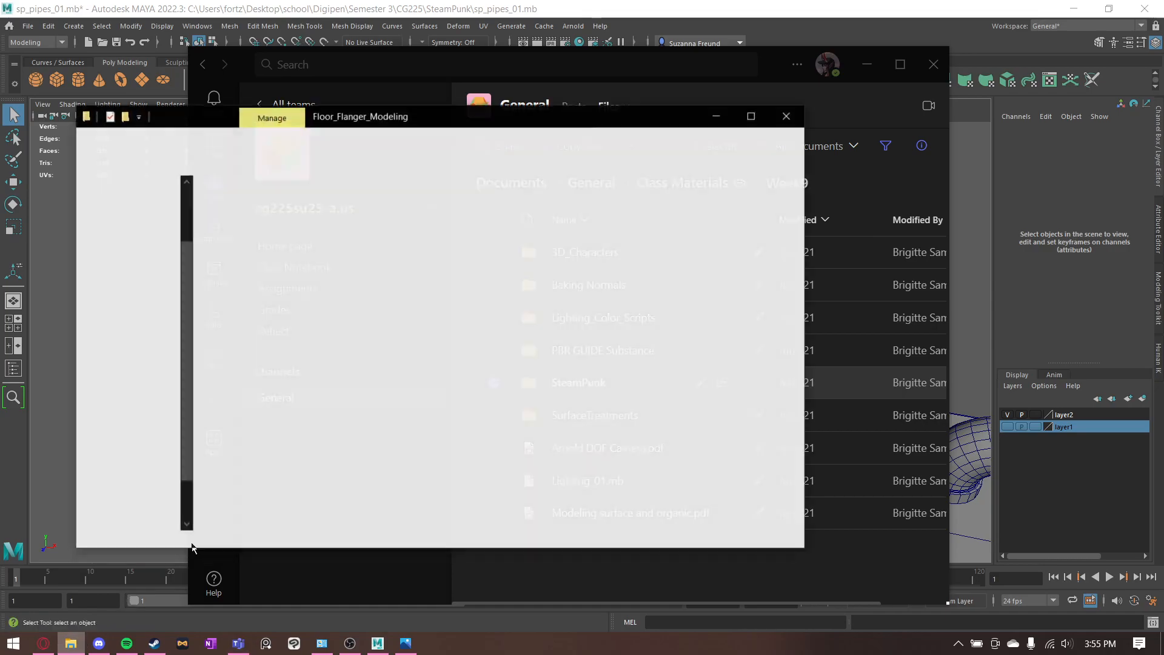
click(147, 153)
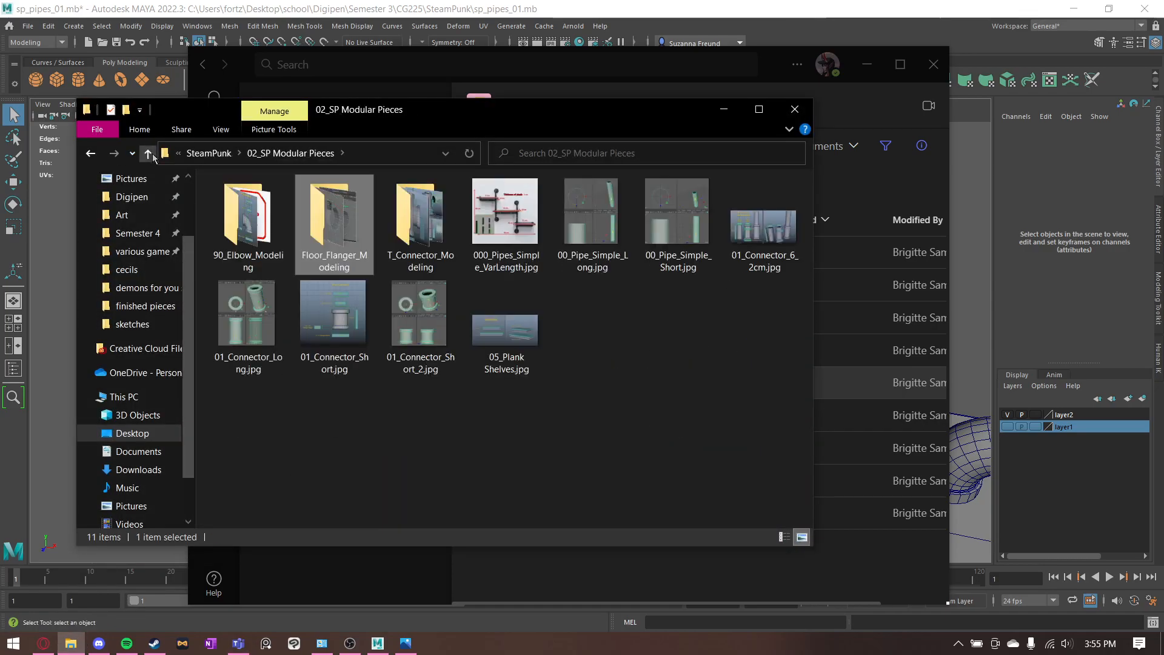
drag(752, 385, 220, 202)
click(673, 359)
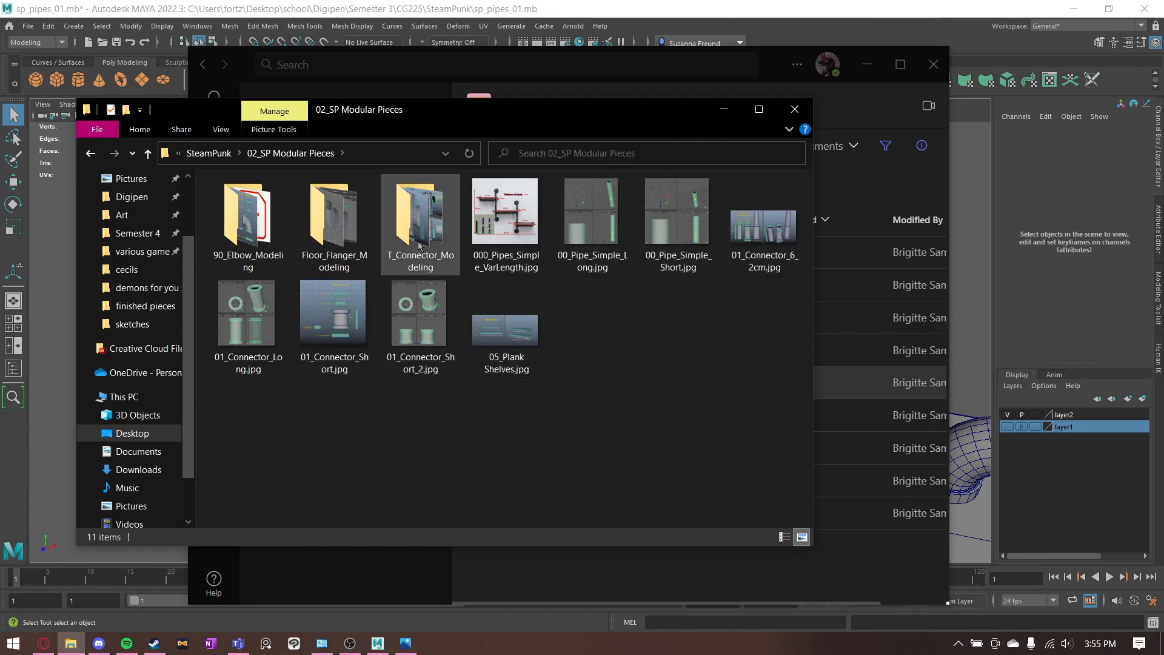
double_click(330, 230)
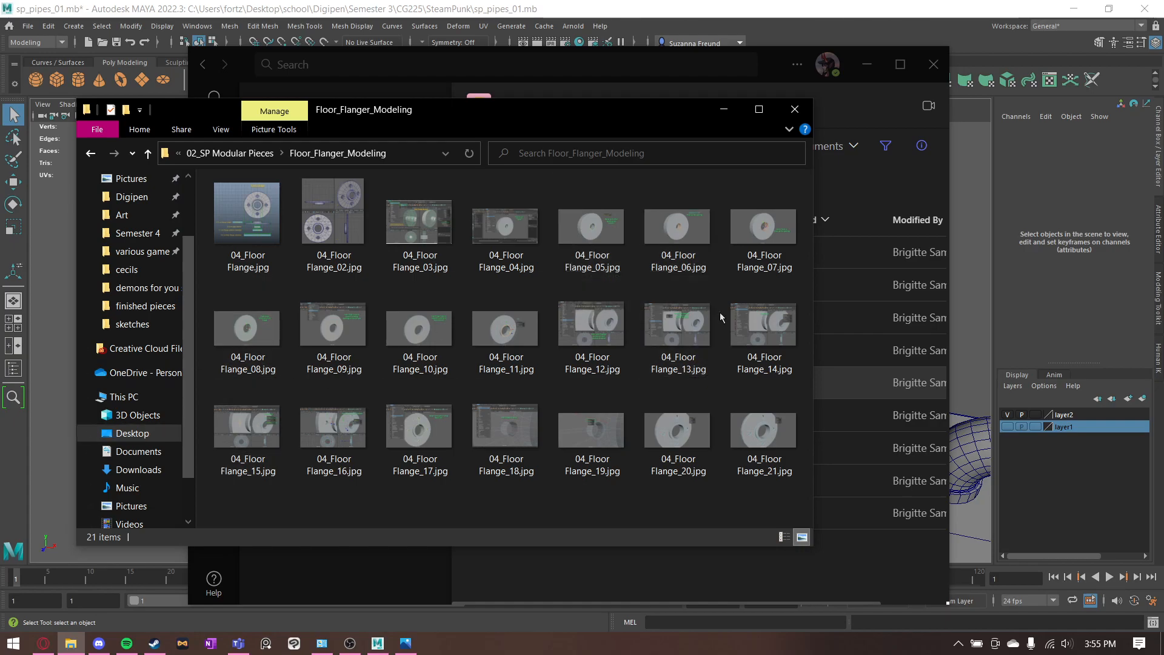
click(728, 111)
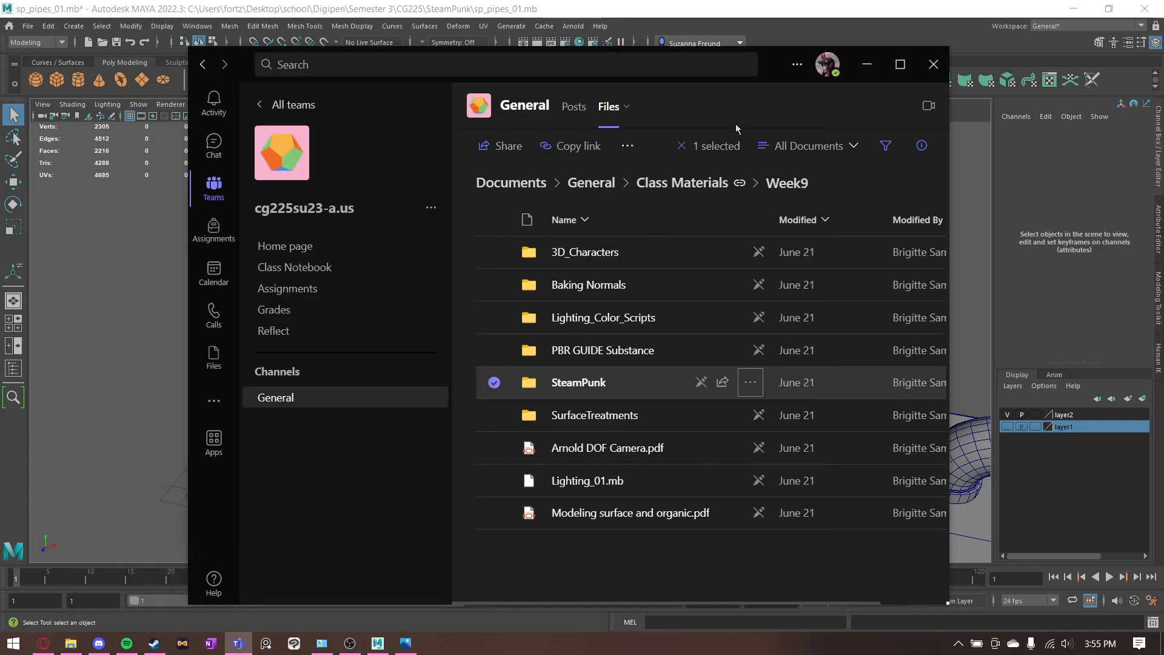
click(867, 64)
- Examine the stacked cylinders of the floor flange model from several angles and up close
alt+drag(756, 291, 795, 282)
alt+middle_drag(810, 291, 369, 273)
alt+middle_drag(711, 348, 567, 331)
alt+middle_drag(538, 390, 490, 347)
alt+drag(377, 308, 330, 303)
alt+middle_drag(330, 302, 592, 329)
alt+middle_drag(321, 333, 594, 345)
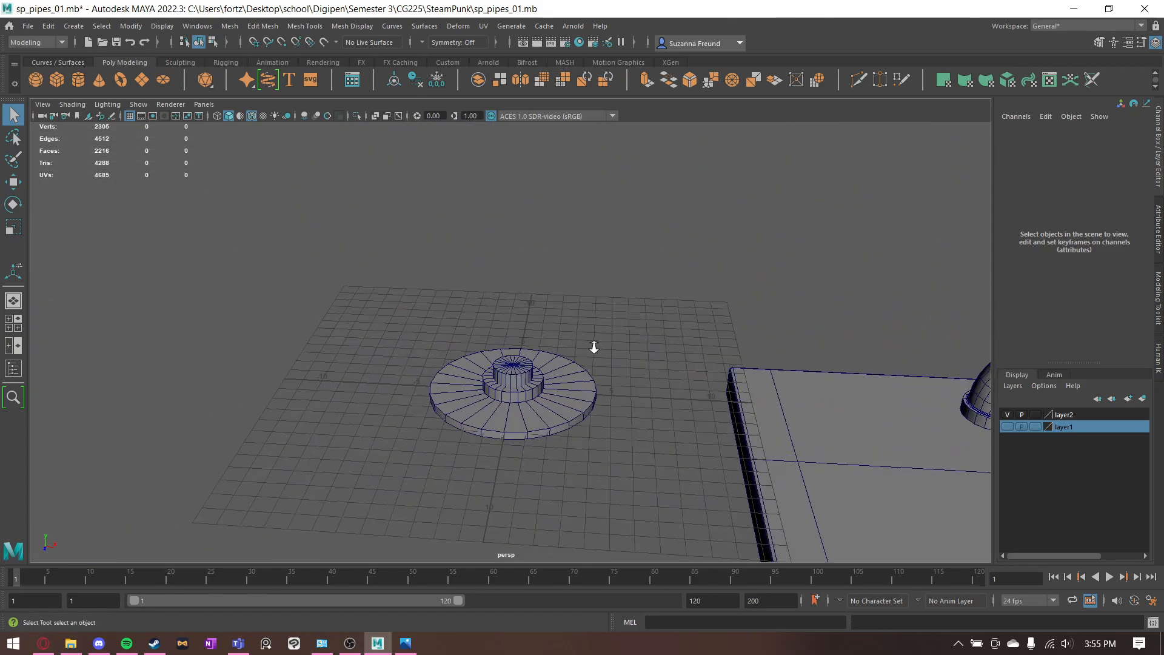
alt+right_drag(594, 345, 646, 413)
mouse_move(646, 415)
alt+mouse_down()
mouse_move(633, 415)
mouse_move(642, 405)
alt+mouse_up()
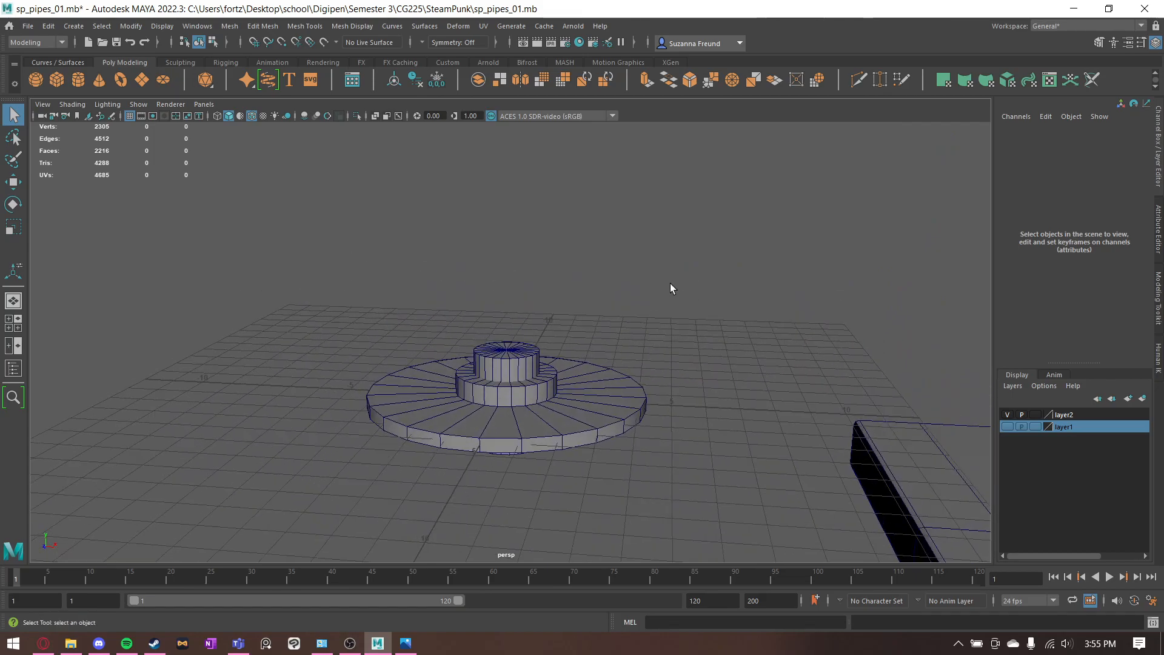
alt+right_drag(453, 369, 636, 375)
alt+drag(635, 374, 646, 293)
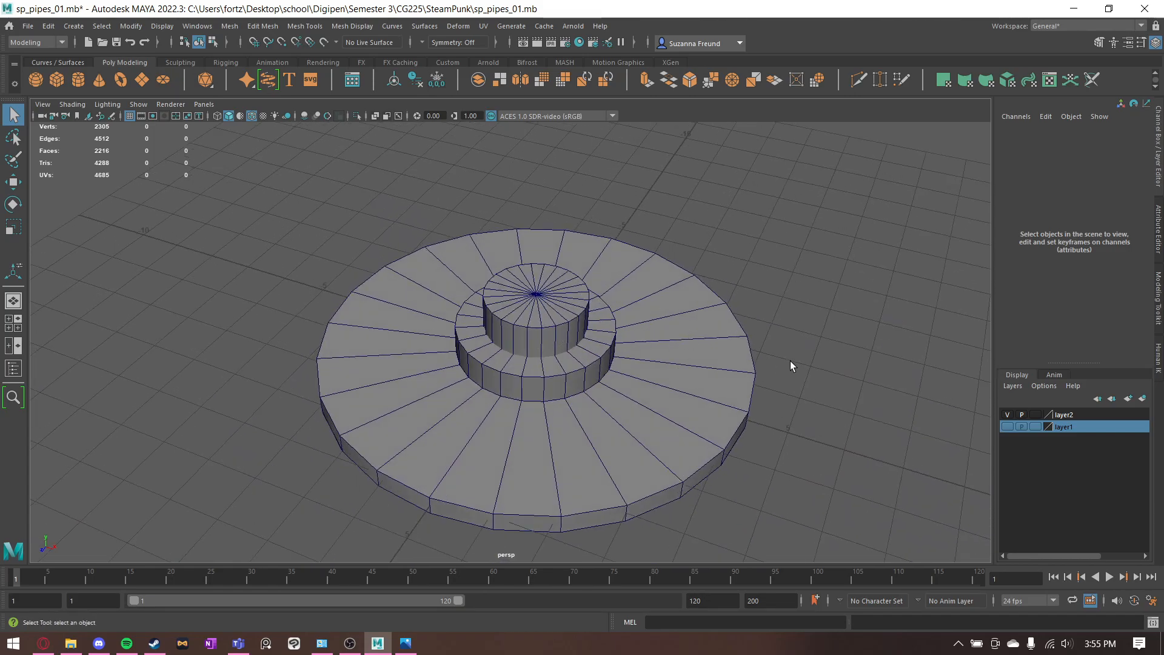
alt+drag(802, 390, 577, 414)
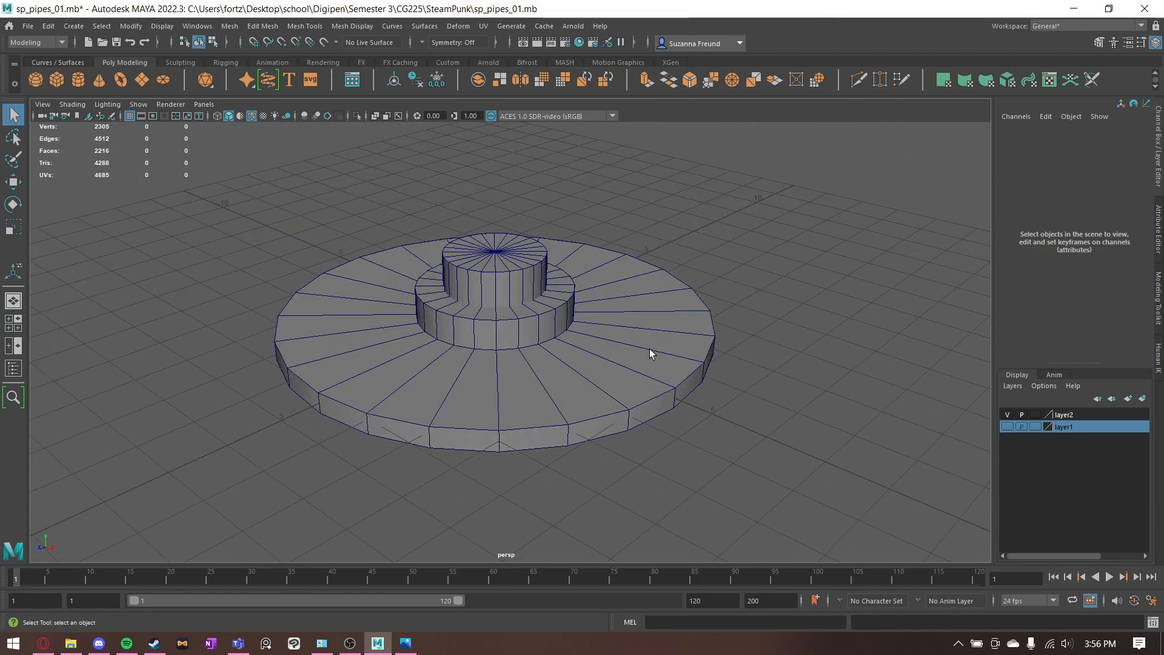
- Select the wide base disc of the flange and inspect its radius, height and subdivision settings
click(617, 358)
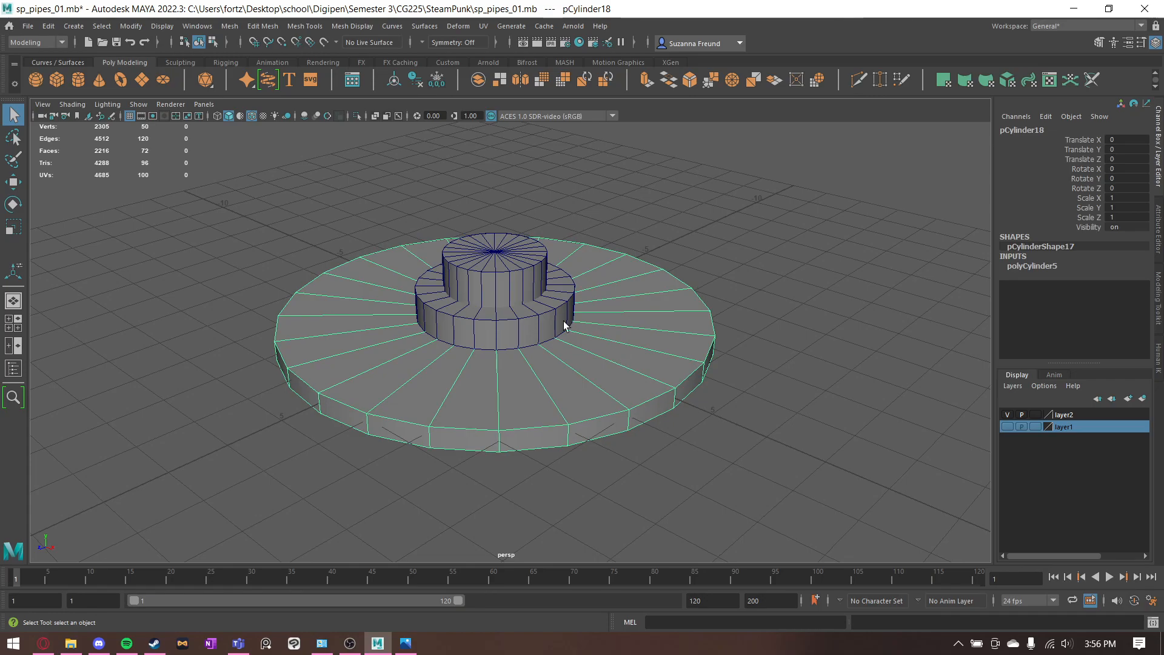
click(1018, 267)
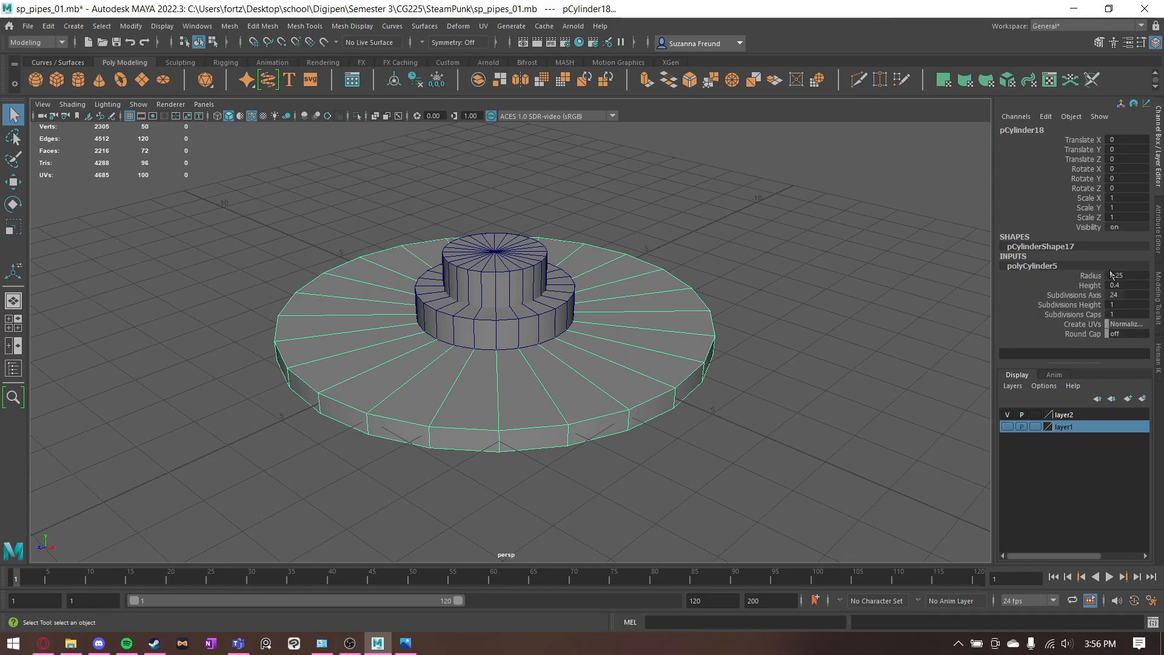
click(805, 278)
key(ctrl+z)
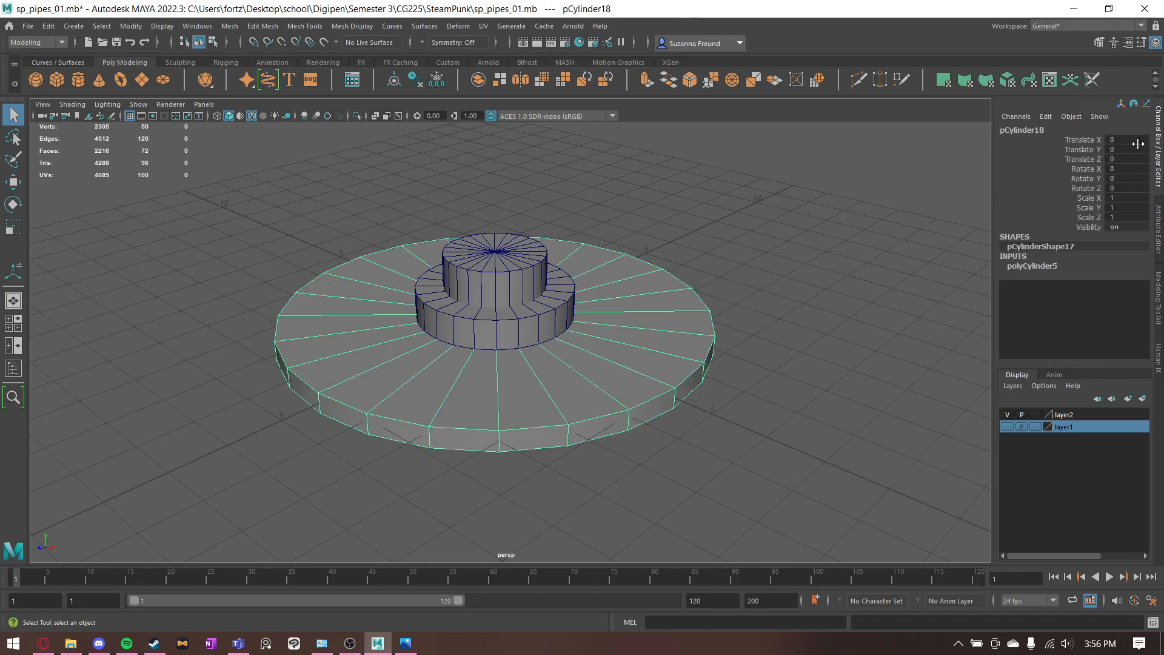
click(1015, 269)
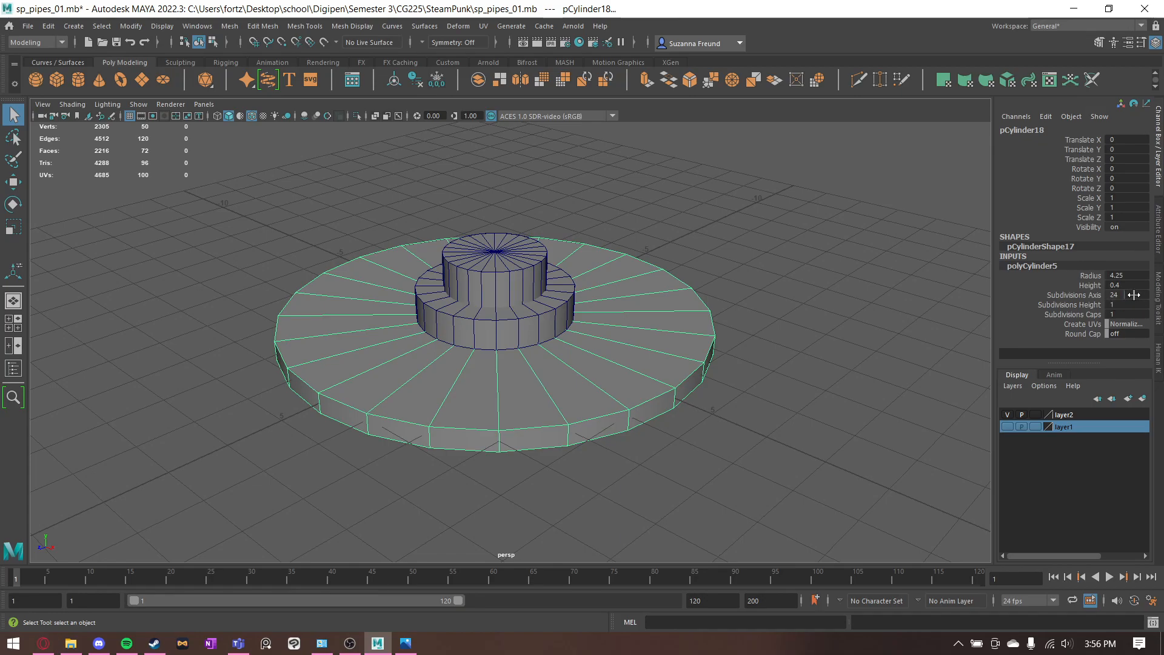
- Select the middle collar cylinder and inspect its radius, height and subdivision settings
alt+drag(694, 251, 646, 271)
click(581, 358)
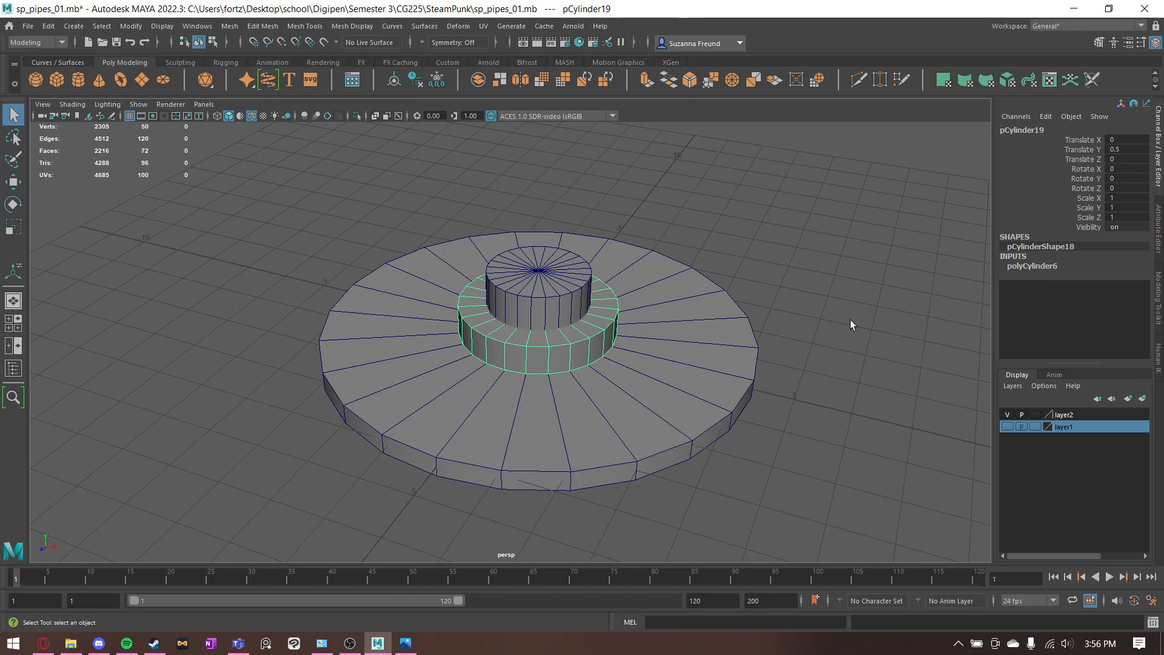
click(1016, 267)
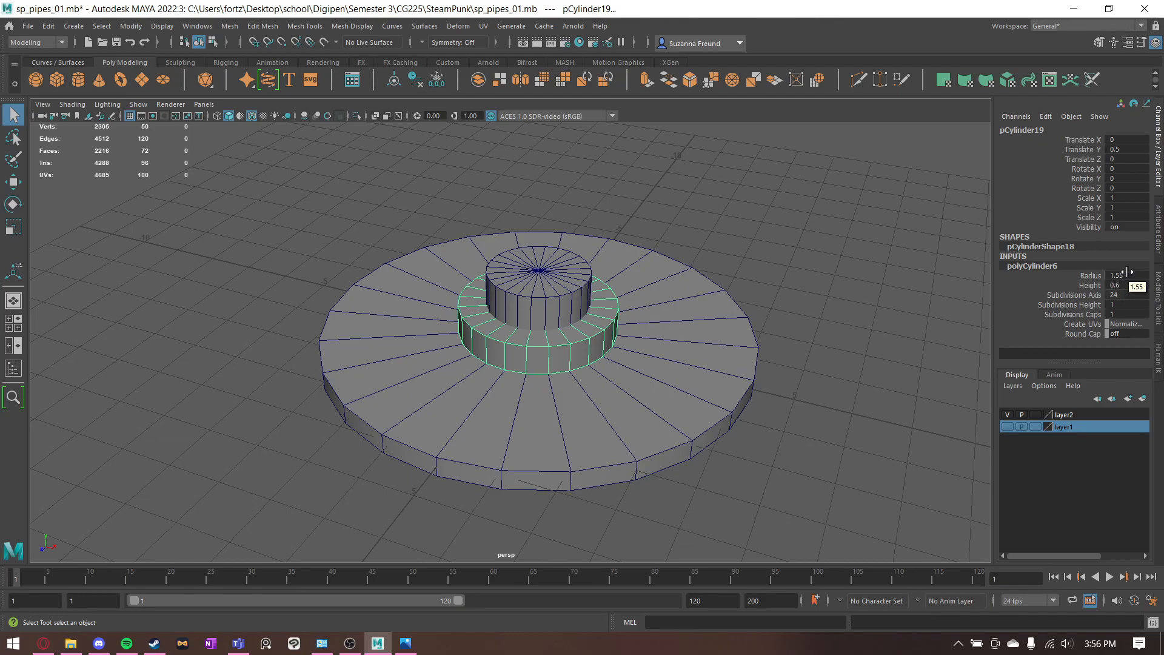
- Select the narrow central pipe cylinder and inspect its creation settings and how it passes through the base disc
click(530, 285)
alt+drag(688, 289, 688, 262)
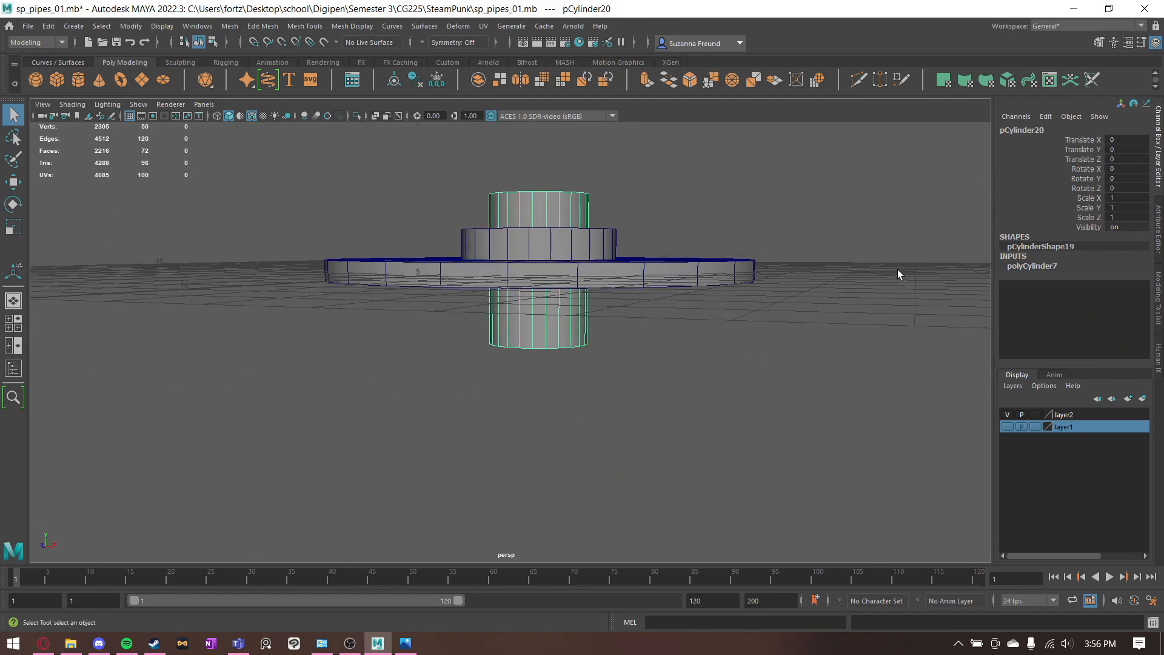
click(1020, 268)
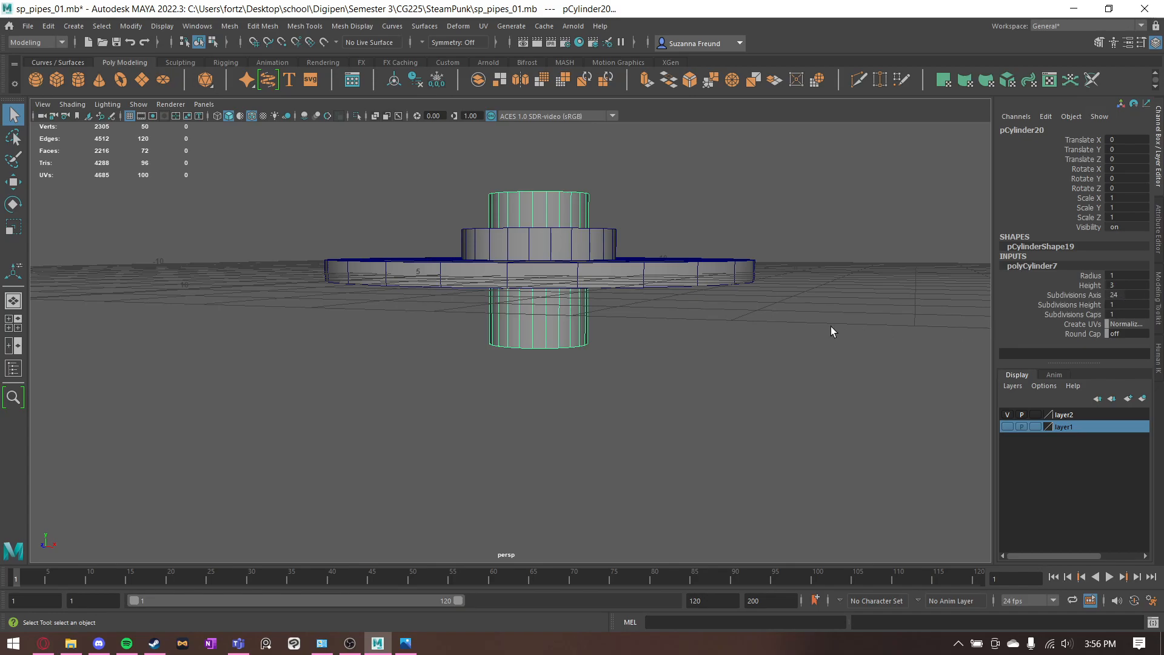
alt+drag(831, 331, 910, 280)
alt+drag(551, 301, 561, 257)
alt+drag(643, 370, 630, 182)
- Switch to the 04_Floor Flange.jpg reference image and examine the flange's heights and diameters, comparing the base thickness with the collar
click(408, 646)
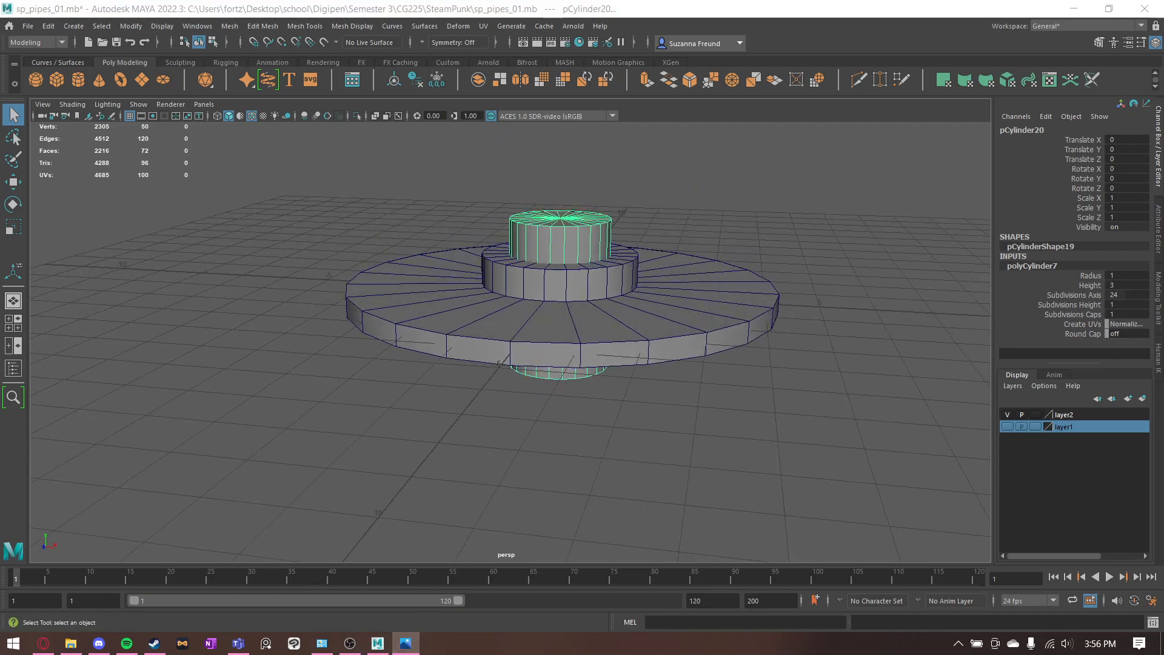
drag(1163, 120, 673, 52)
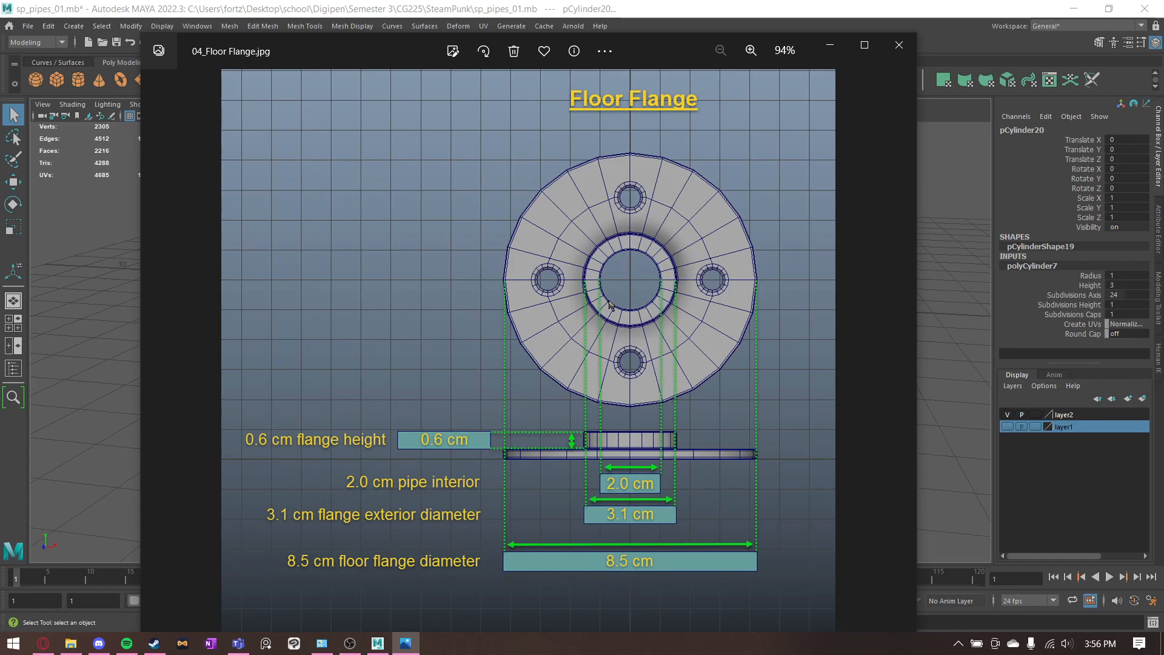
ctrl+scroll(625, 468, up, 3)
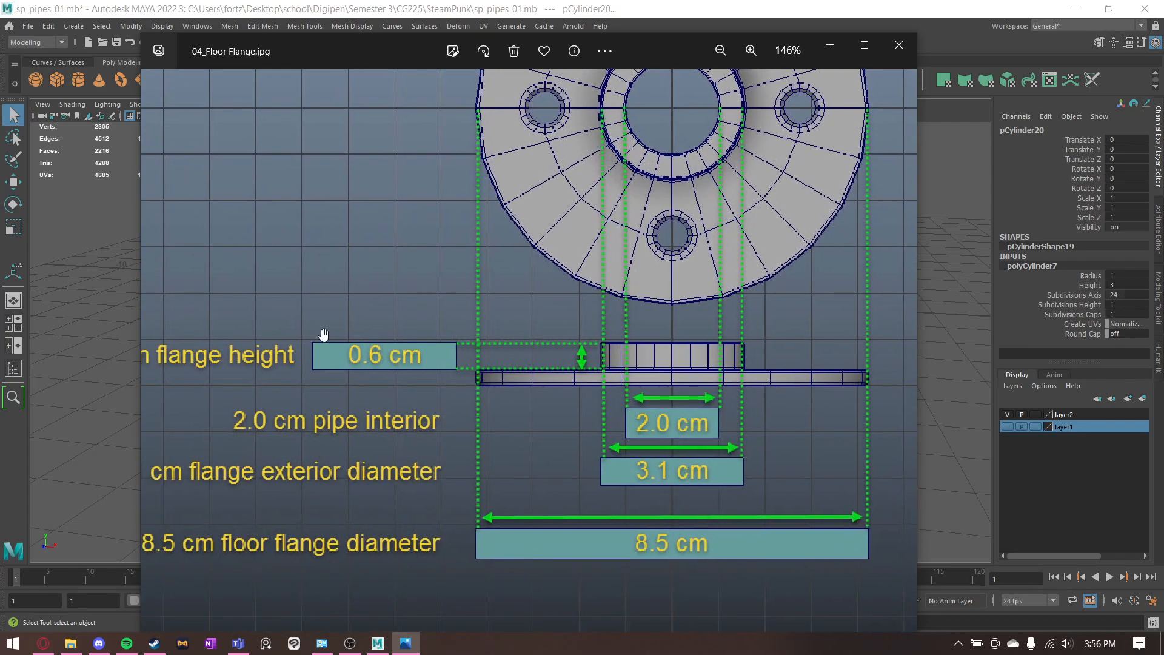
ctrl+scroll(458, 393, down, 4)
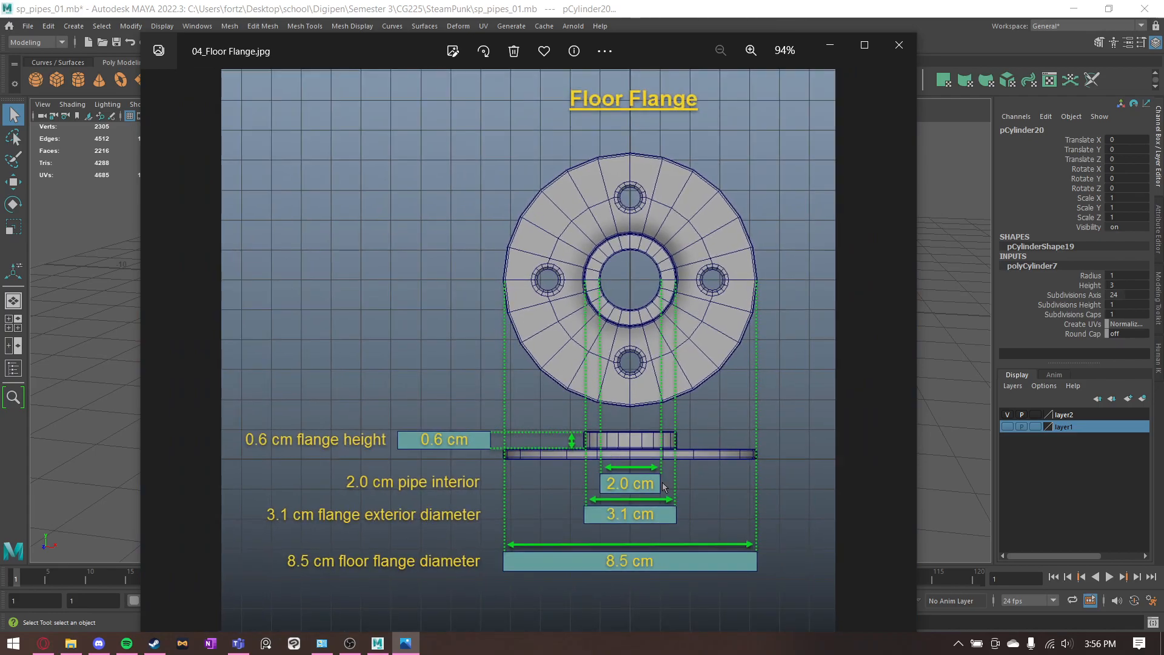
ctrl+scroll(662, 482, up, 4)
drag(477, 426, 475, 419)
drag(508, 325, 512, 411)
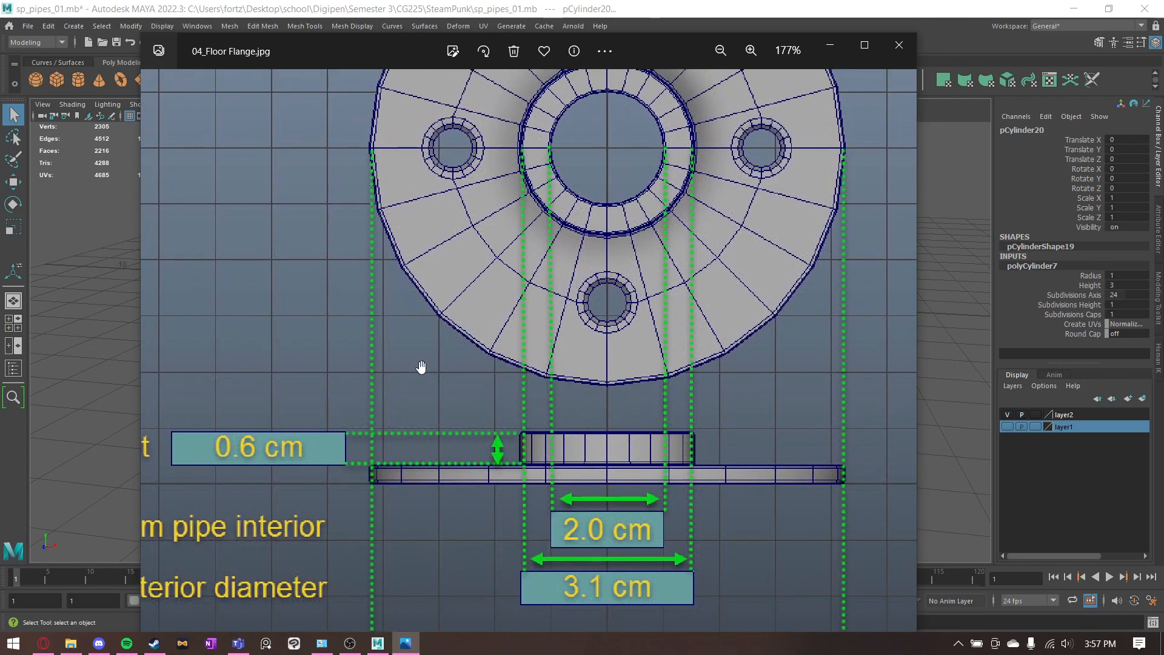
scroll(614, 434, up, 5)
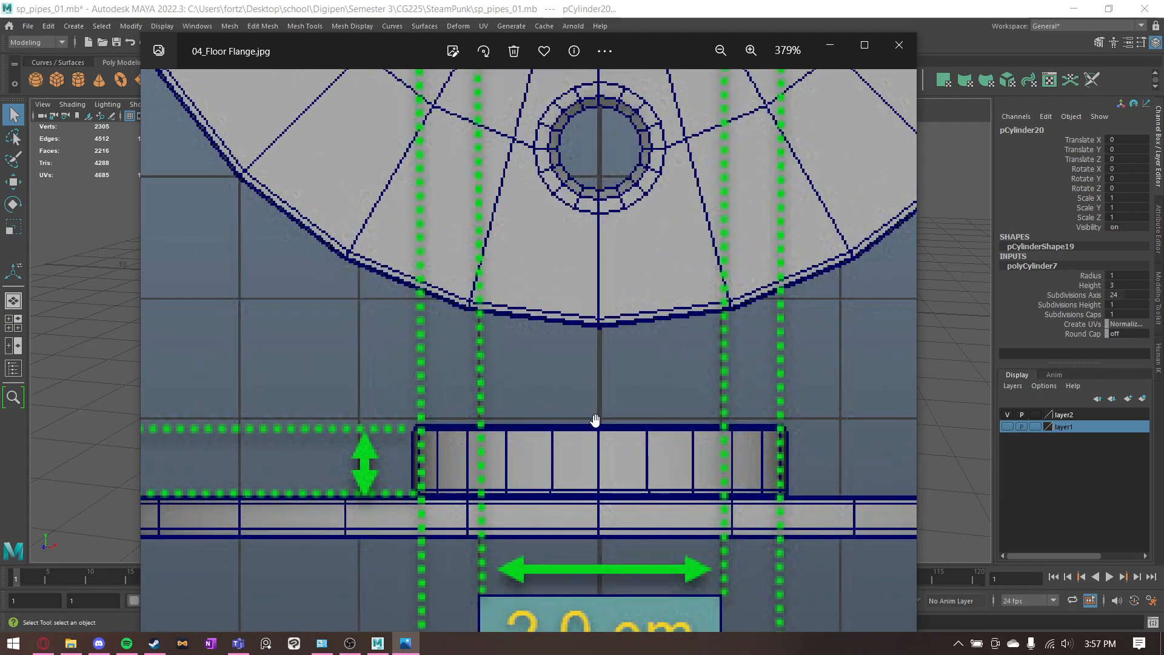
scroll(573, 427, down, 5)
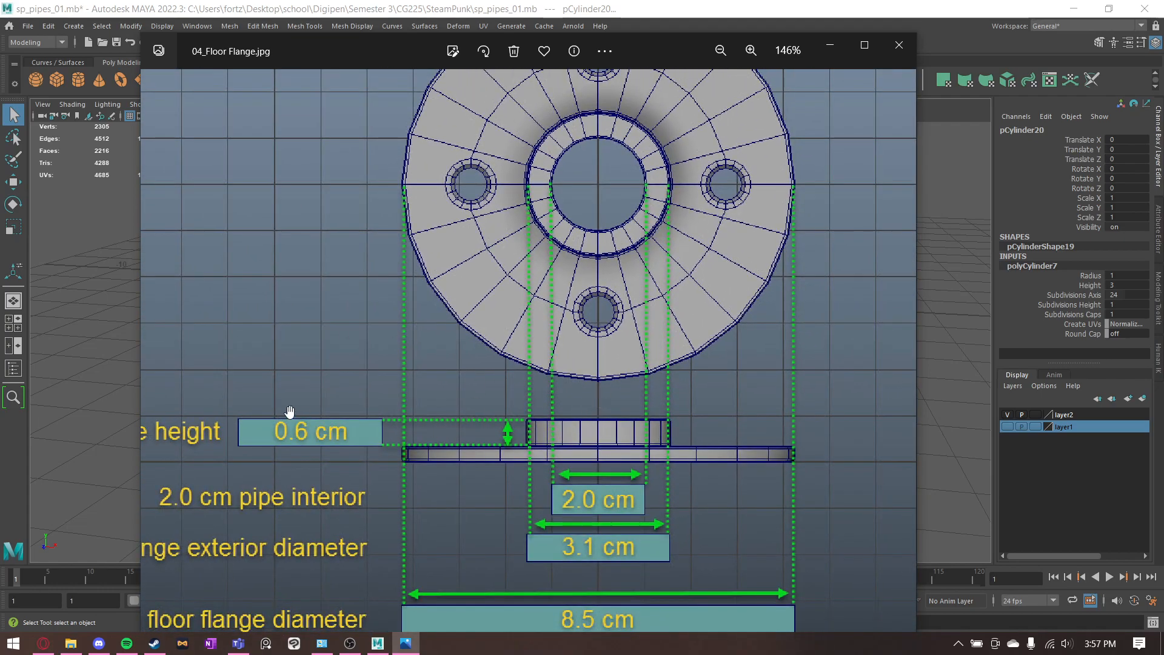
drag(289, 411, 266, 336)
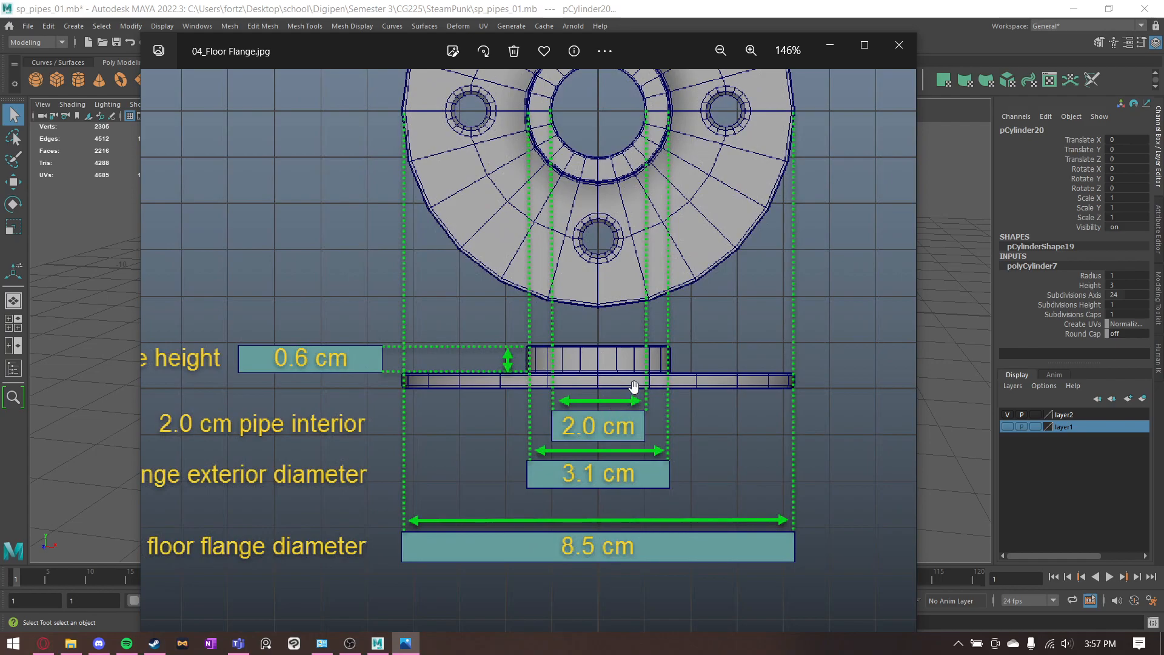
click(830, 46)
- Set the height of the wide base disc to 0.3
click(657, 328)
click(1025, 266)
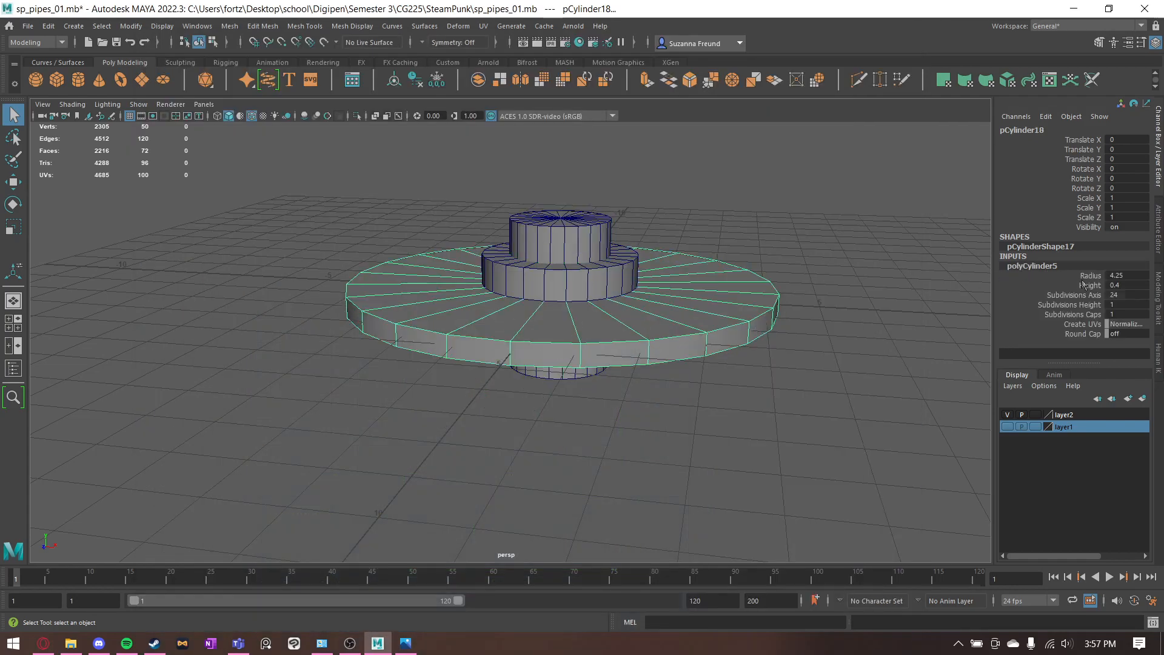
double_click(1127, 285)
text(.3)
key(Return)
alt+drag(593, 358, 577, 333)
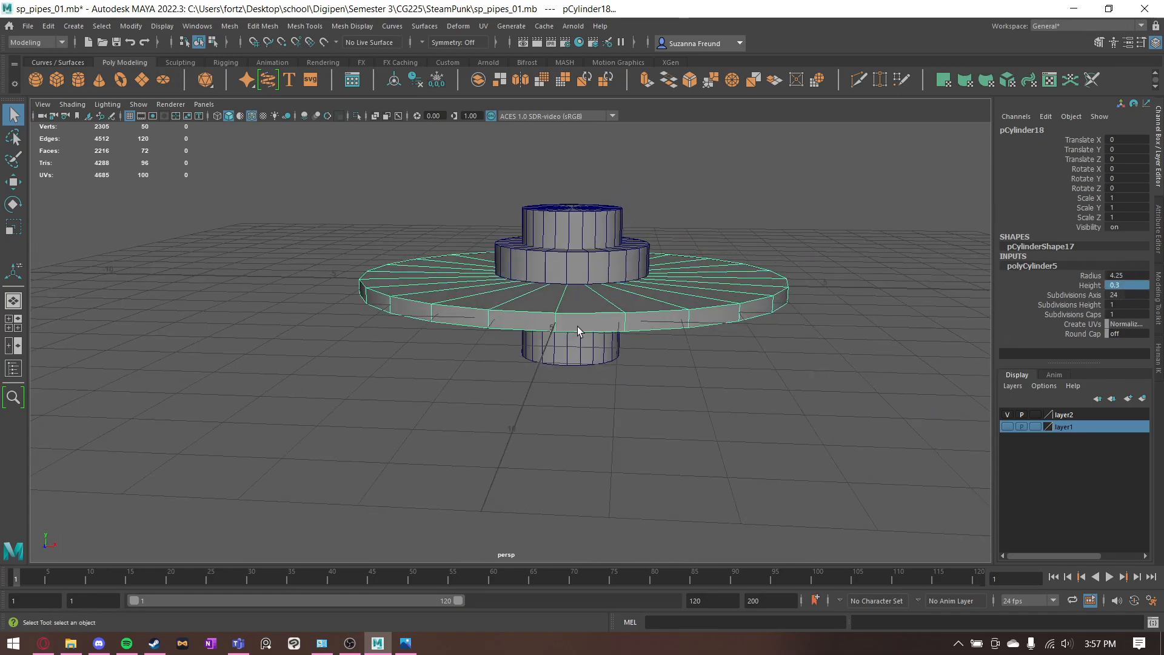
- Position the middle collar cylinder at Translate Y 0.45 so its underside rests on the top face of the base disc
click(581, 264)
scroll(581, 265, up, 6)
key(w)
alt+middle_drag(590, 234, 554, 298)
key(d)
drag(594, 257, 550, 504)
alt+drag(554, 415, 570, 415)
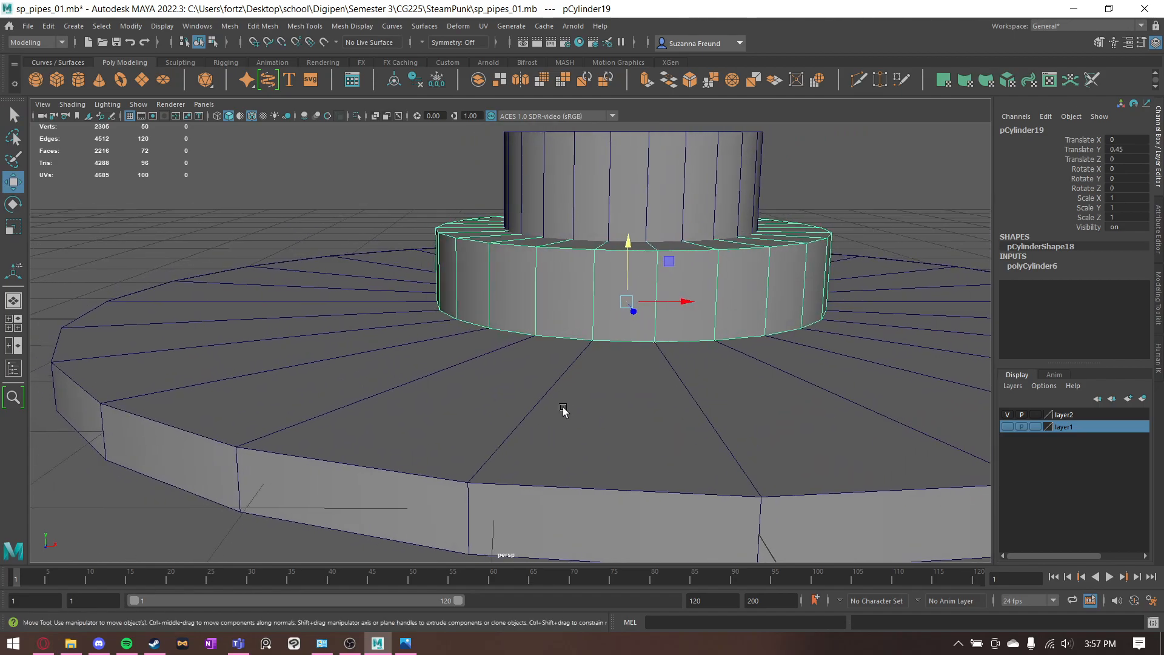
- Examine from the side, below and above how the collar, base disc and central pipe cylinders fit together
scroll(632, 420, up, 6)
alt+drag(715, 395, 746, 393)
scroll(741, 389, down, 5)
key(f)
alt+drag(763, 449, 716, 467)
scroll(658, 438, down, 6)
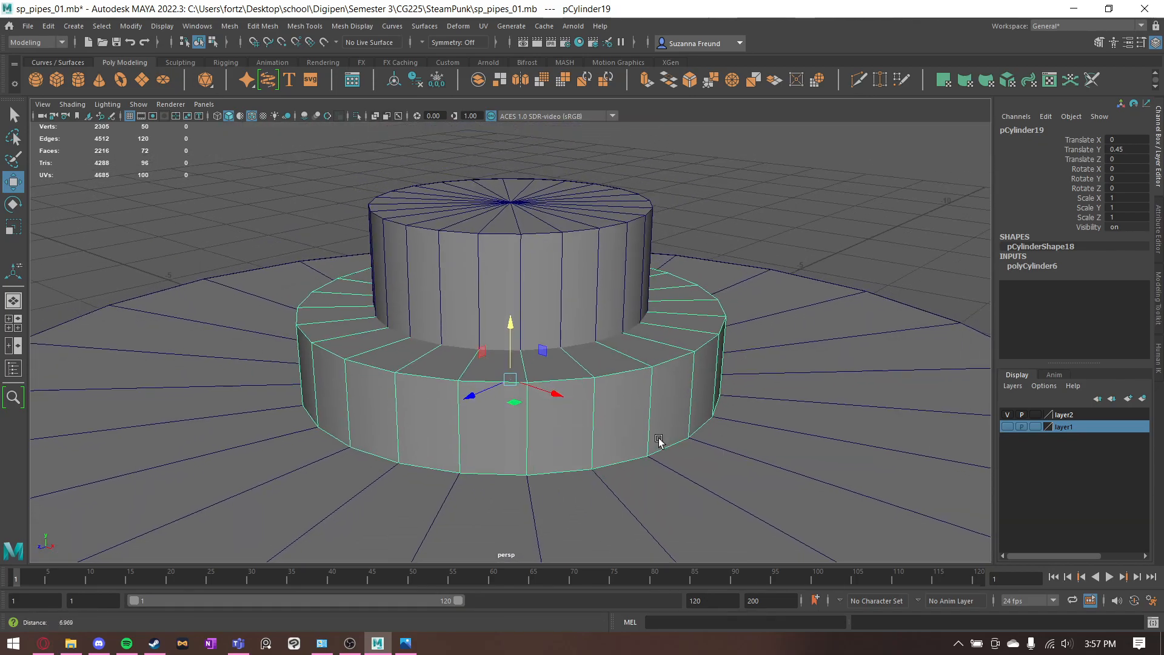
alt+drag(422, 446, 717, 387)
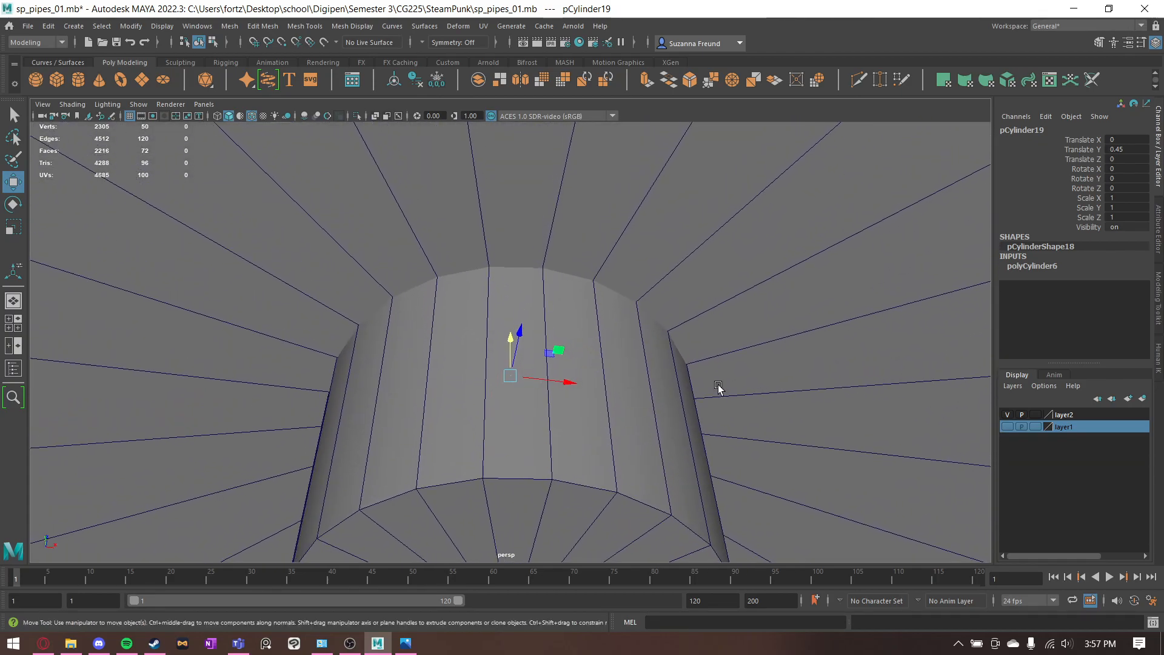
alt+drag(780, 299, 567, 403)
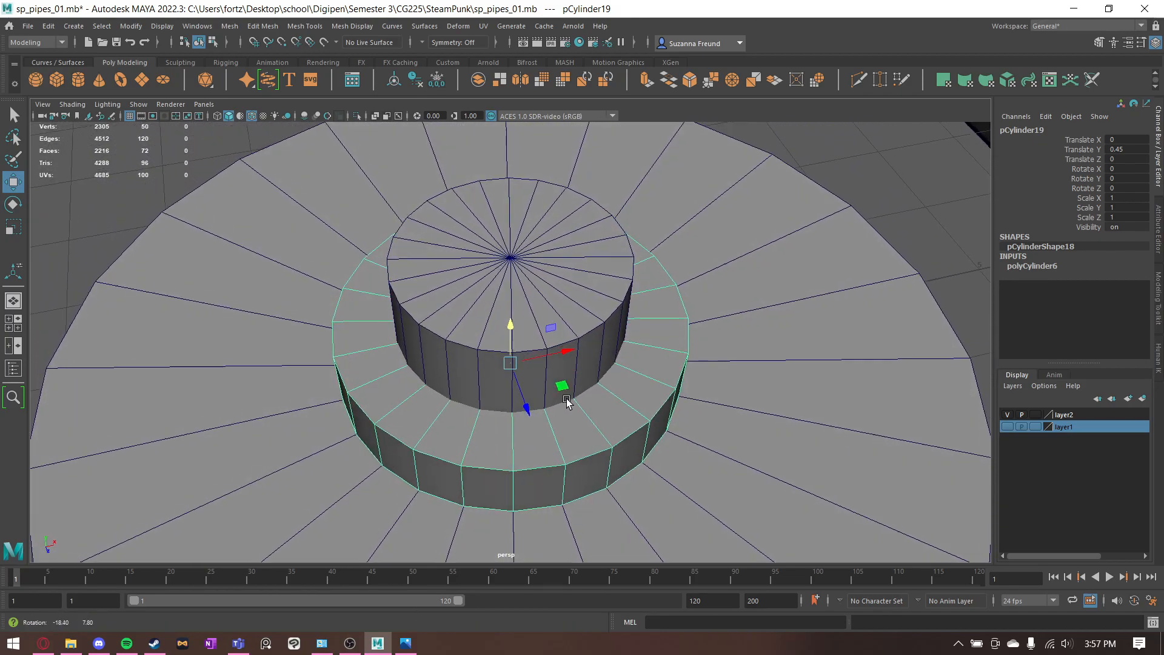
scroll(666, 415, down, 3)
alt+drag(666, 415, 591, 379)
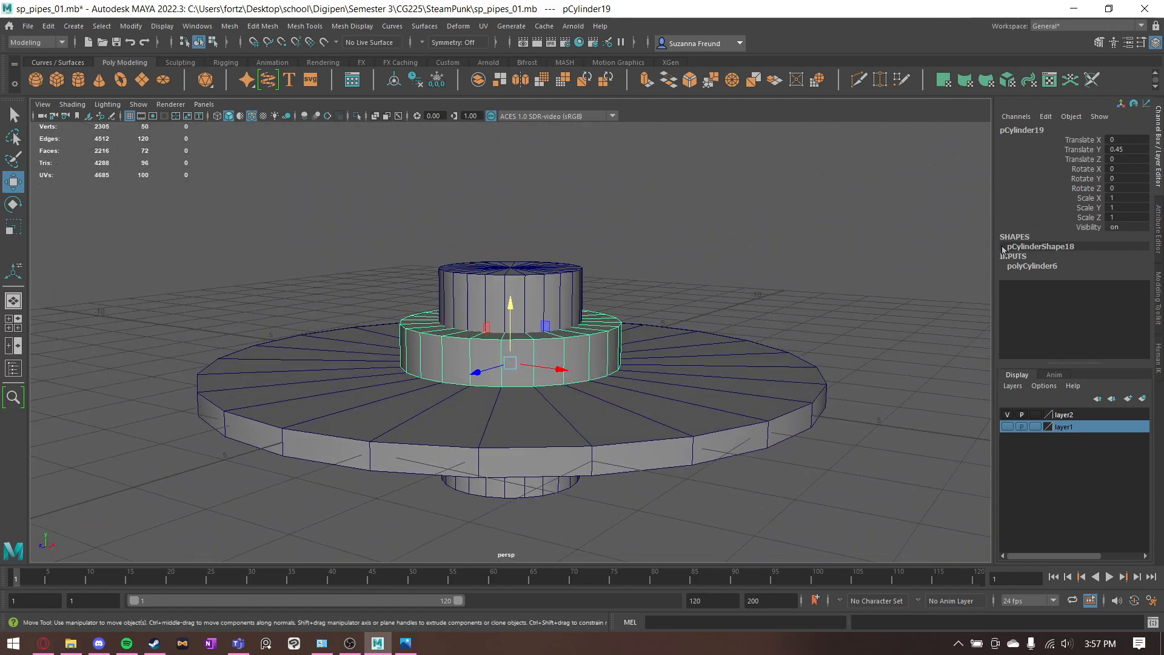
- Check the radius, height and subdivision settings of the collar, the base disc and the central pipe cylinder in turn
click(1049, 267)
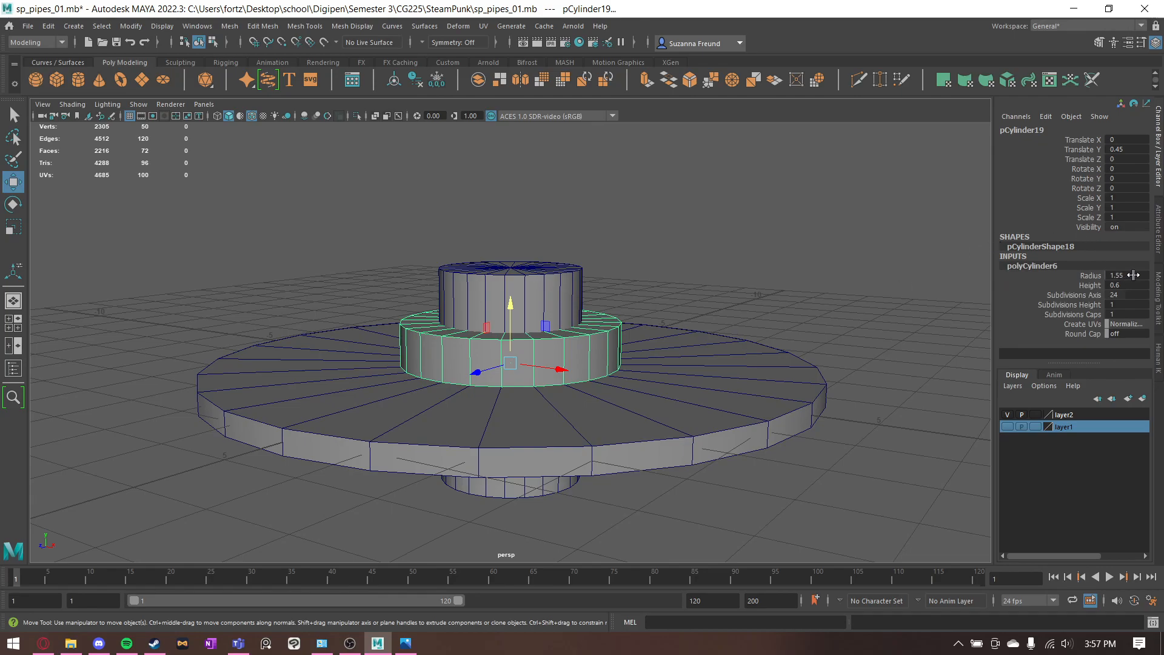
click(729, 414)
click(1048, 268)
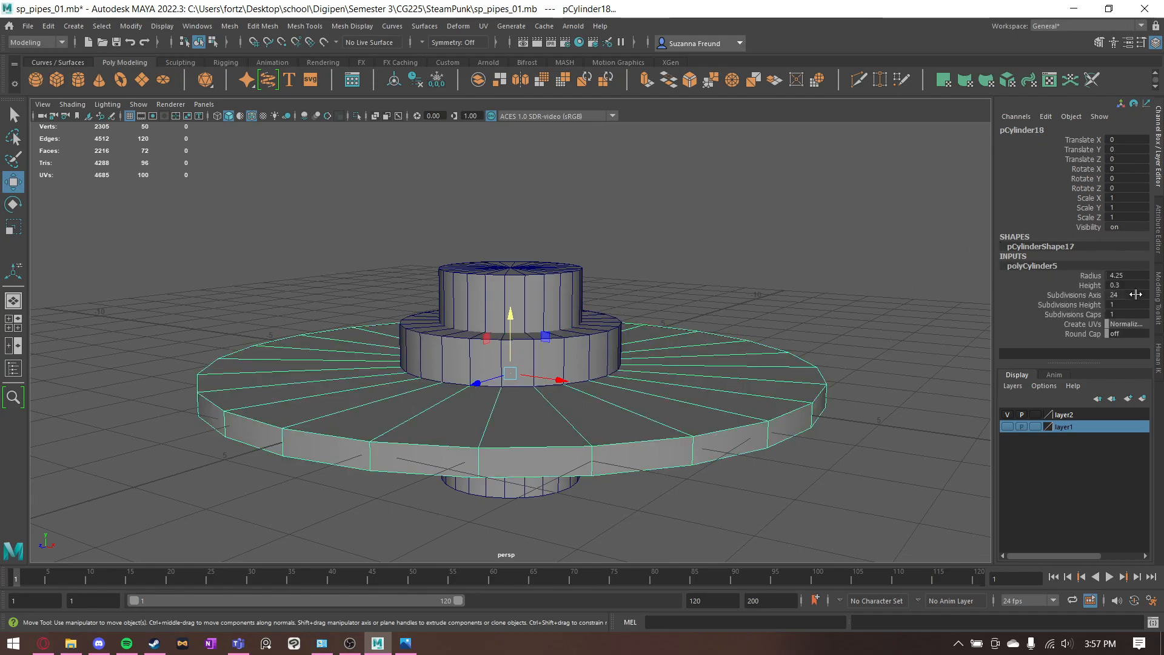
click(562, 303)
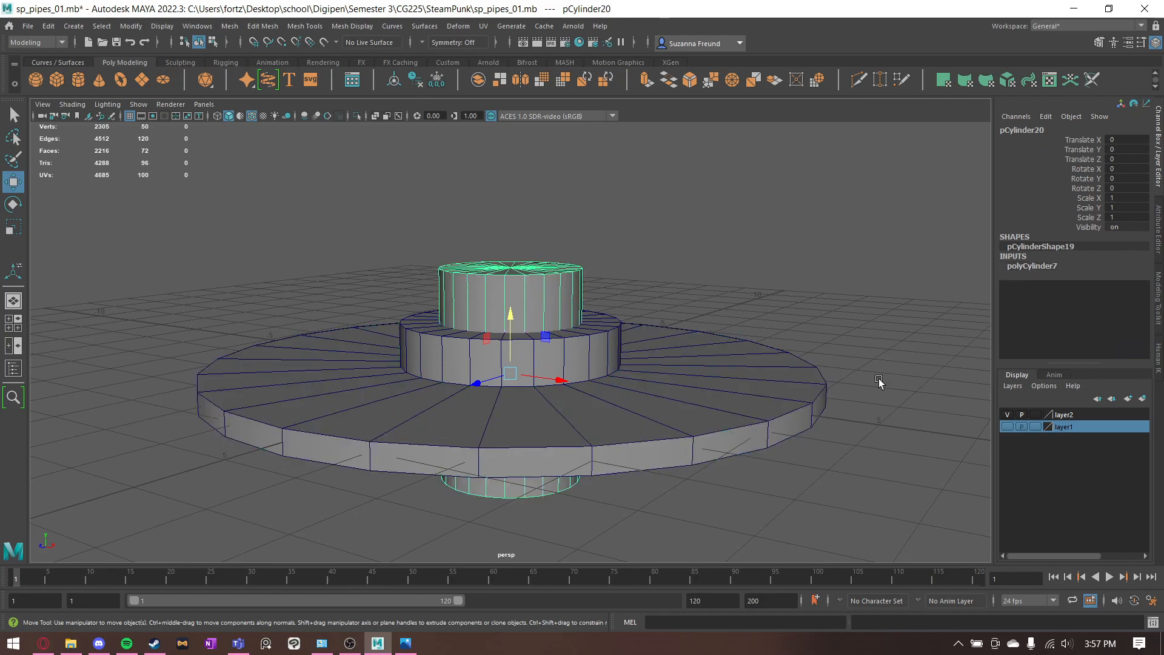
click(1052, 266)
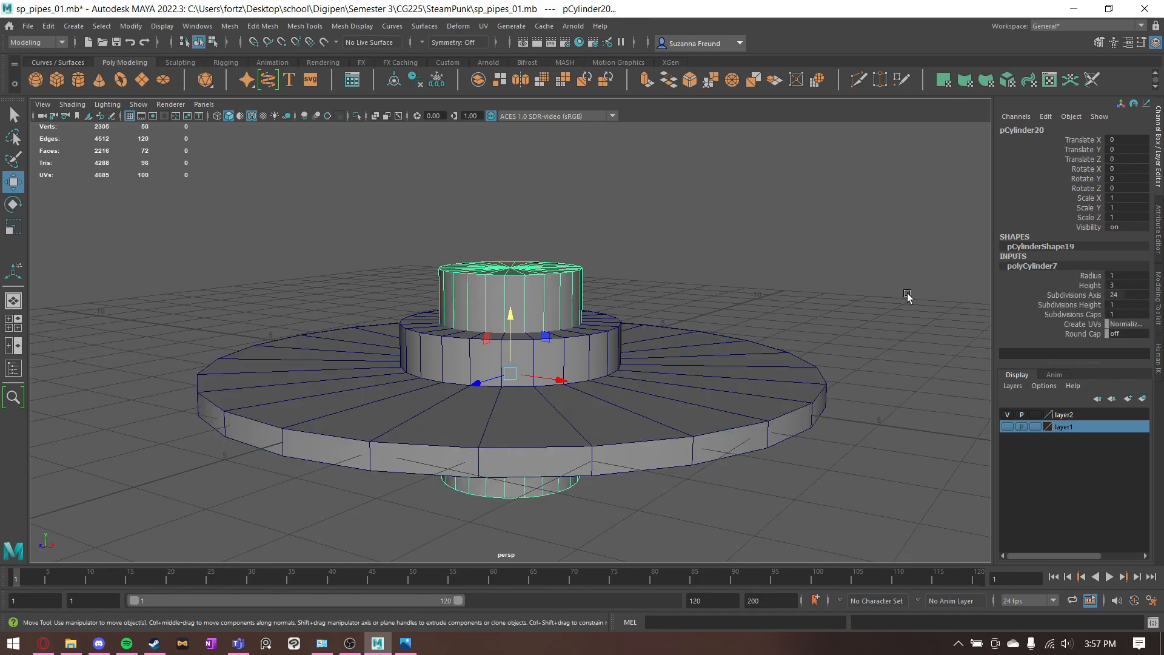
- Select the base disc and the collar and join them into one mesh with a Boolean Union
click(727, 353)
shift+click(600, 337)
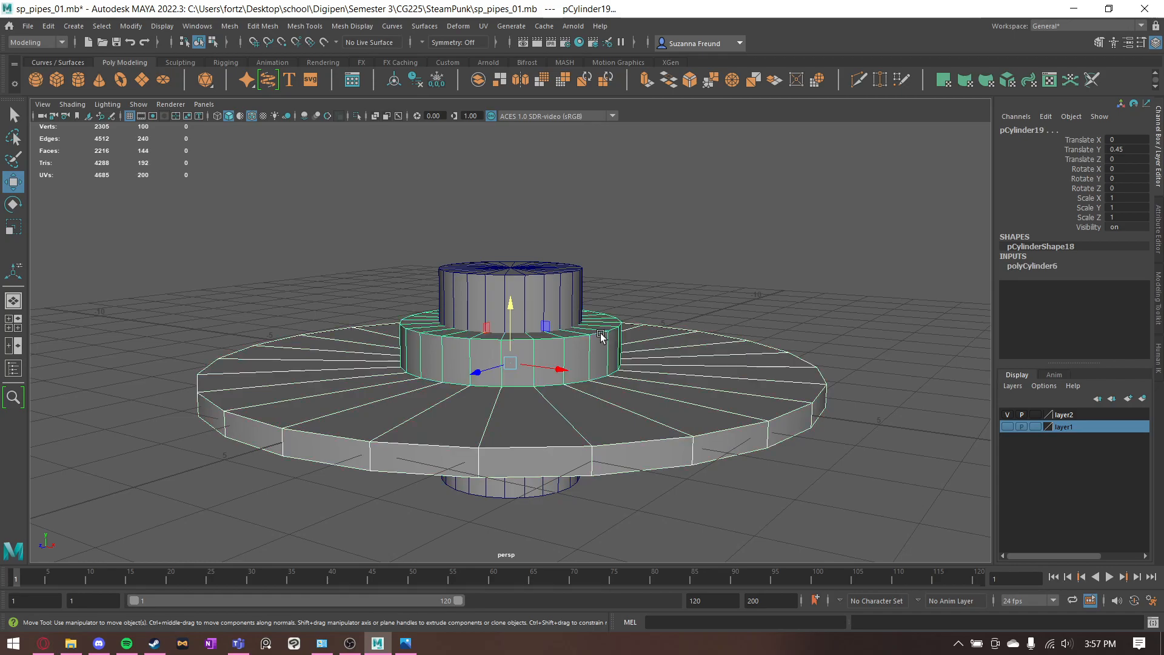
key(q)
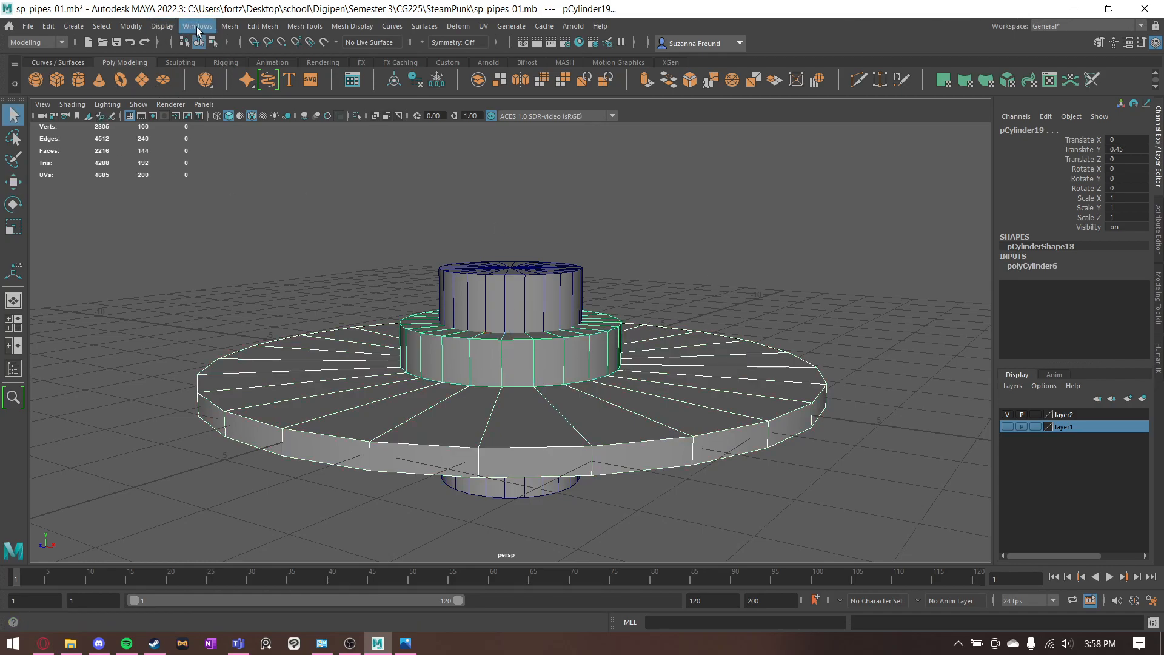
click(230, 26)
mouse_move(260, 63)
click(377, 59)
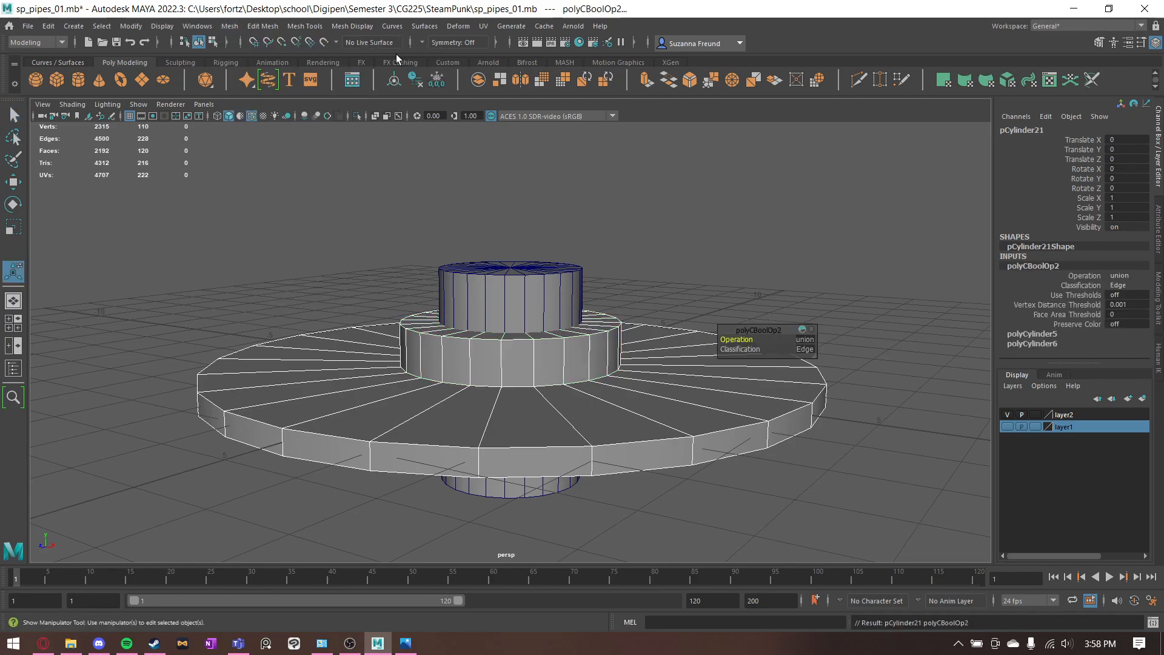
mouse_move(744, 257)
alt+mouse_down()
mouse_move(734, 264)
mouse_move(748, 289)
mouse_move(737, 267)
alt+mouse_up()
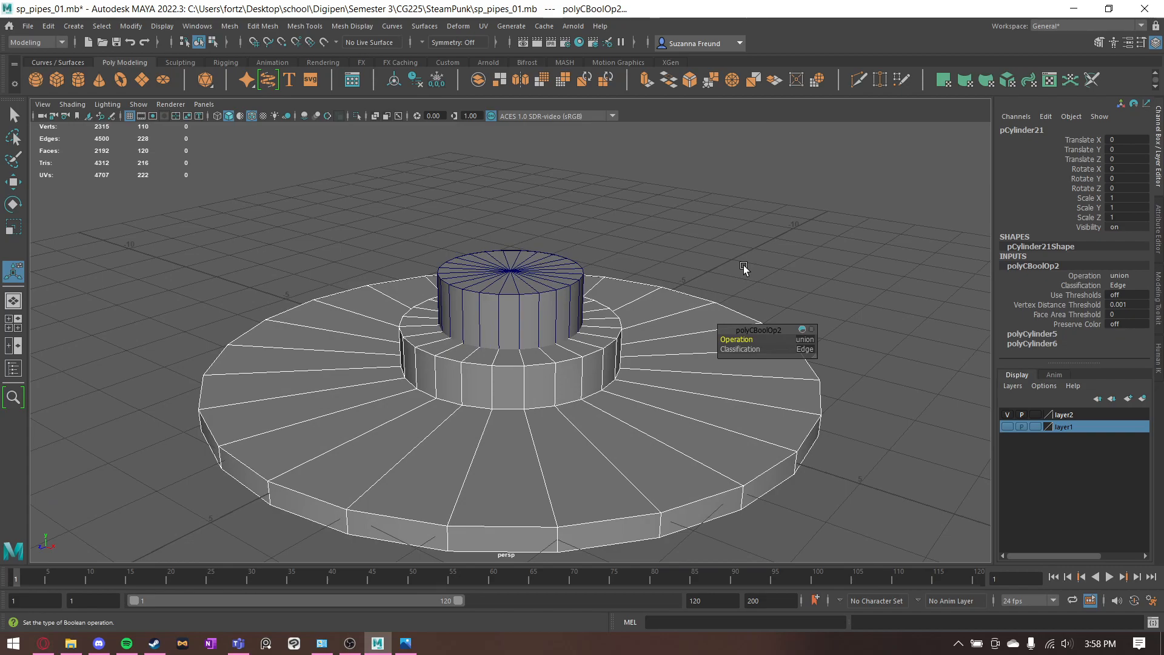
alt+drag(613, 341, 425, 237)
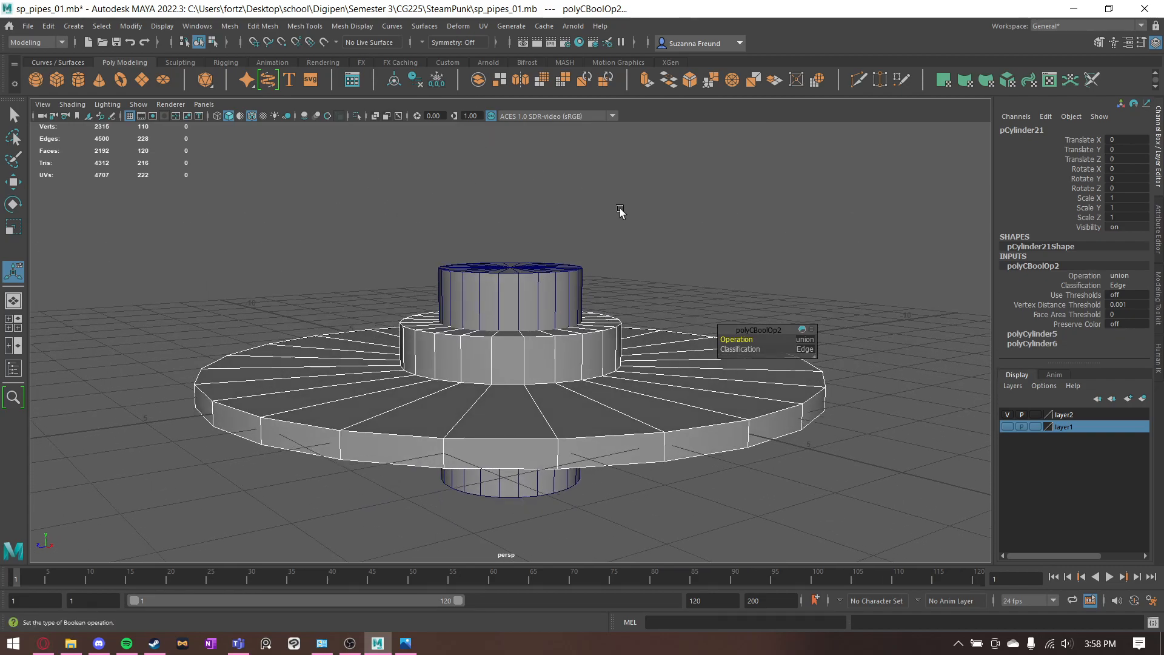
- Review the Boolean Union options and the Classification setting of the joined disc and collar
click(230, 27)
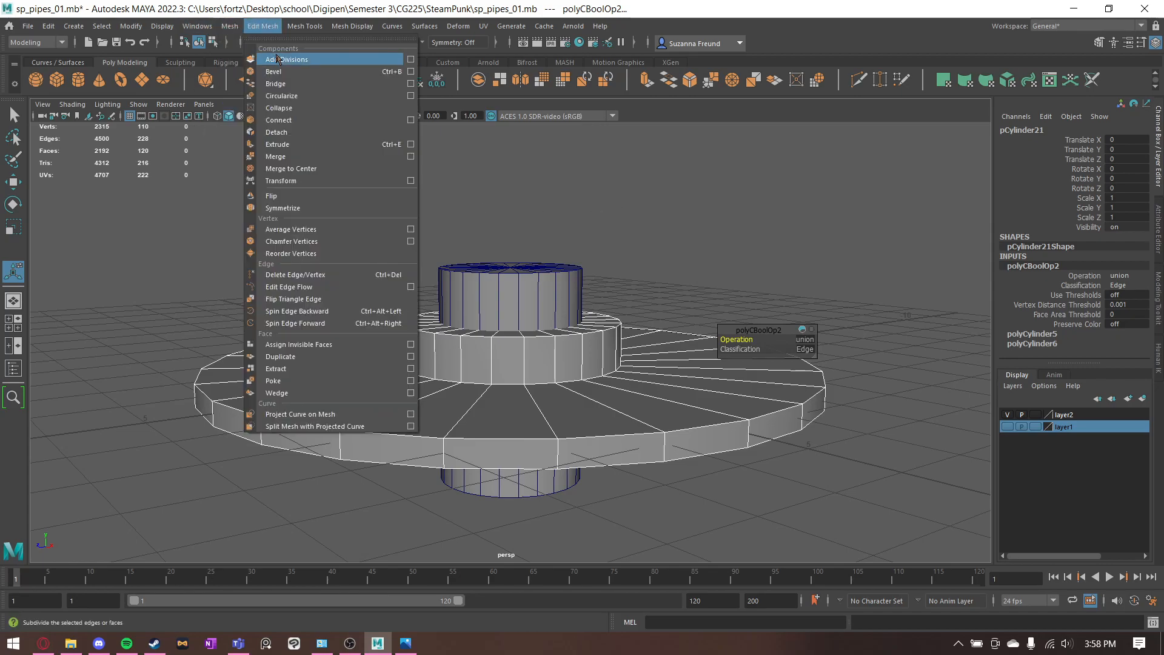
mouse_move(285, 59)
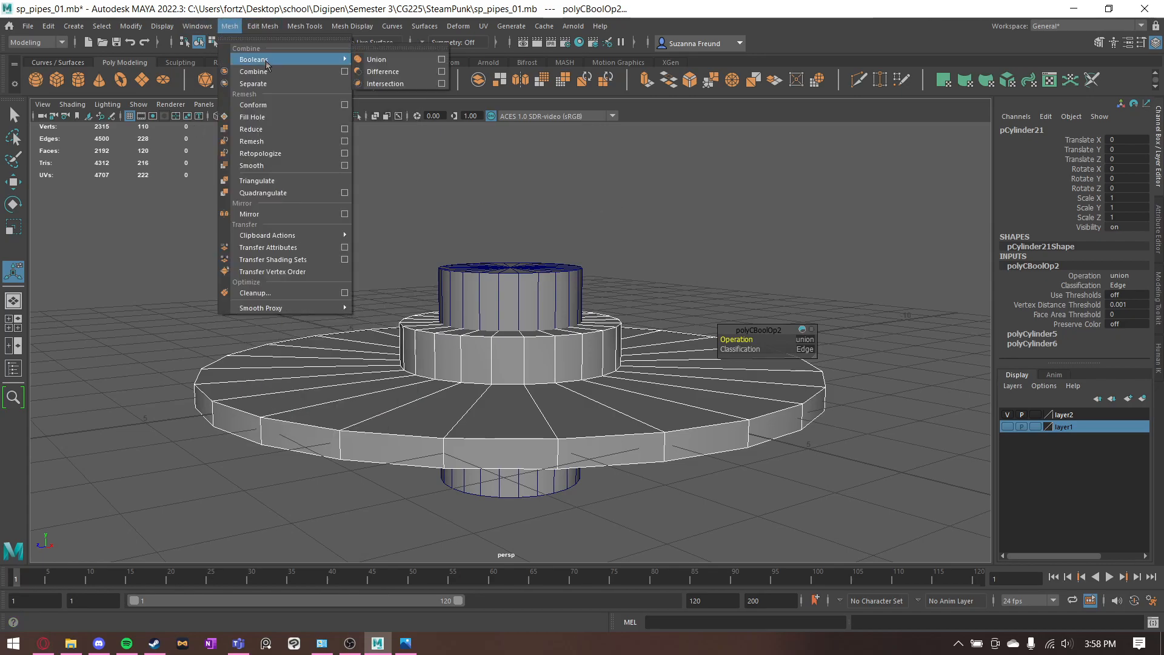
click(442, 60)
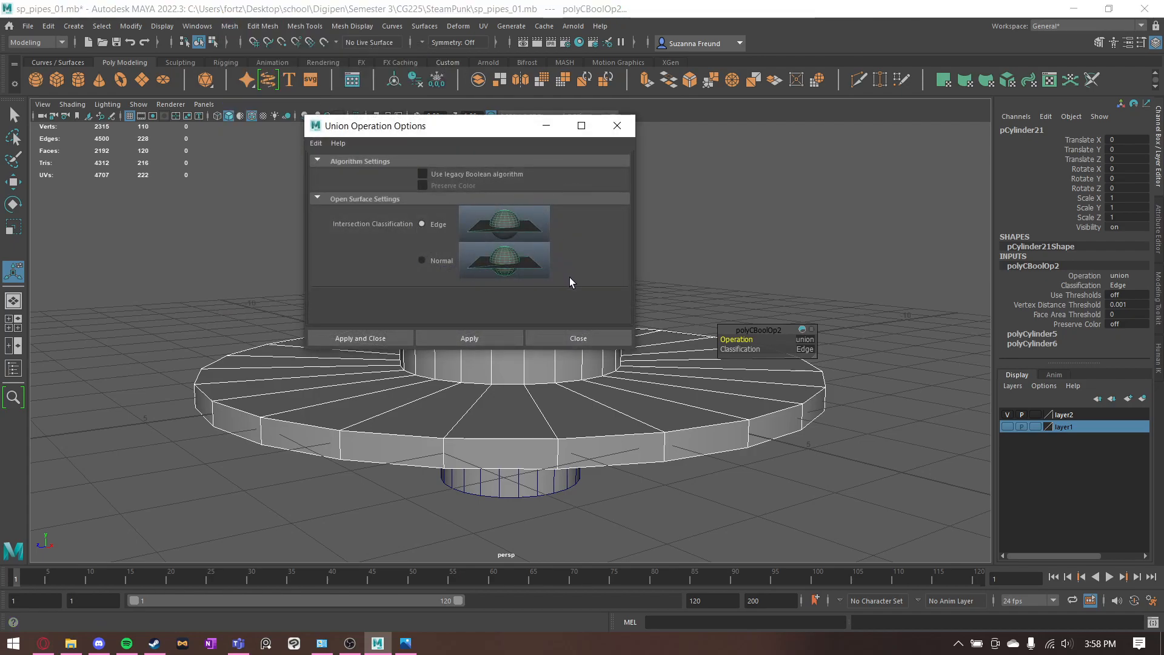
click(617, 125)
alt+drag(618, 203, 628, 230)
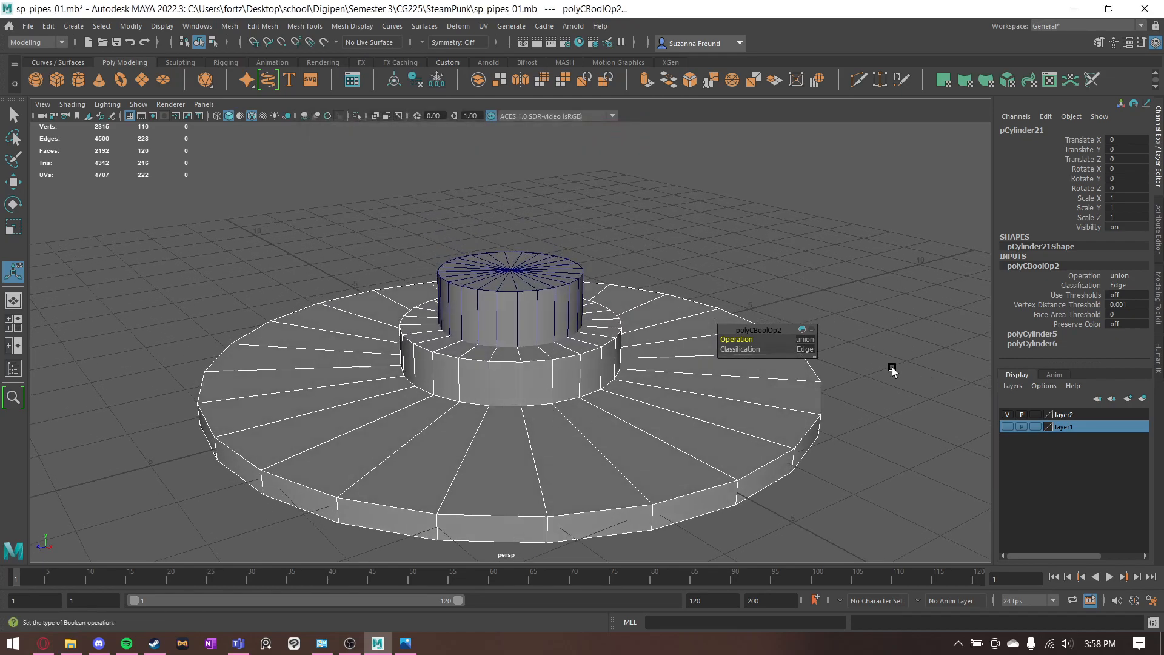
click(758, 349)
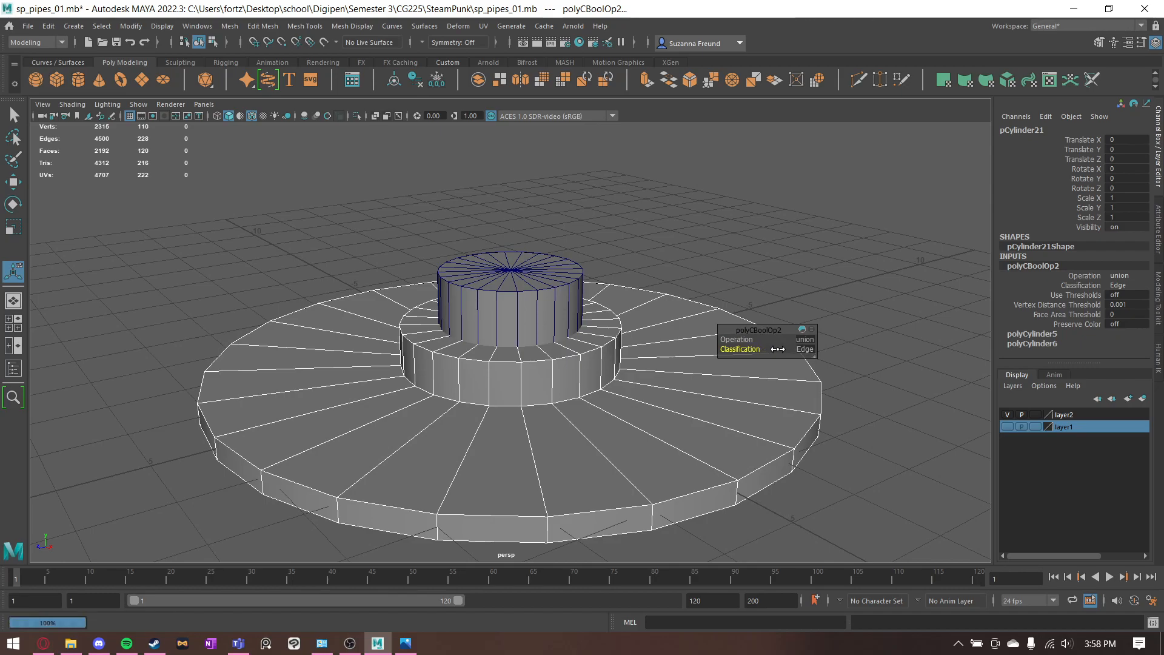
click(805, 350)
click(819, 371)
- Try scaling two edges at the collar's base to test the seam with the disc, and undo the scaling
click(670, 267)
alt+drag(632, 375, 644, 339)
click(660, 350)
alt+drag(645, 293, 643, 327)
right_drag(643, 326, 624, 273)
click(548, 414)
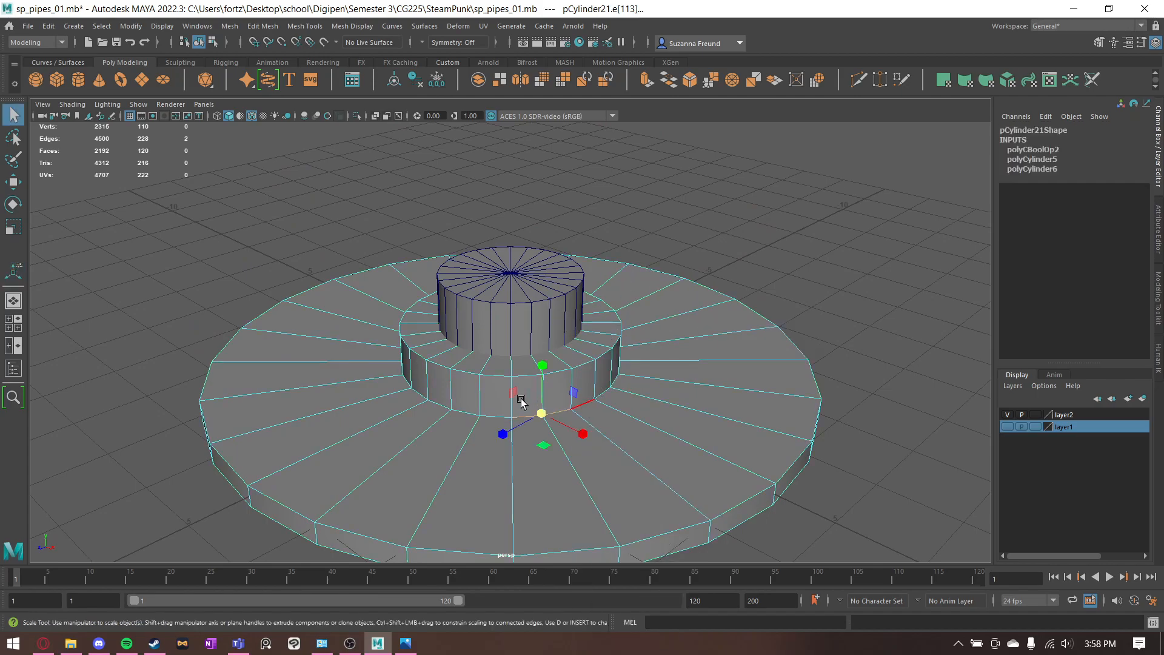
key(r)
drag(539, 414, 573, 422)
key(ctrl+z)
- Merge the overlapping vertices of the joined disc and collar mesh with a distance threshold of 0.01
alt+drag(651, 332, 674, 327)
click(668, 283)
right_drag(636, 307, 567, 303)
alt+drag(567, 305, 869, 493)
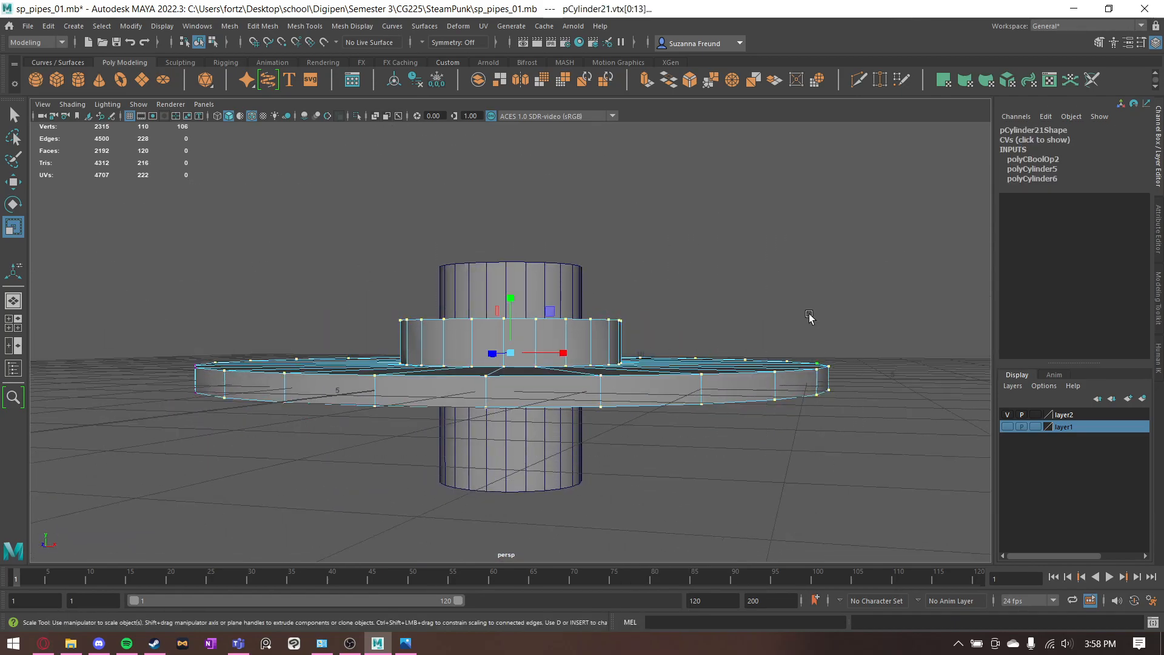
alt+drag(813, 333, 735, 281)
right_drag(597, 327, 643, 332)
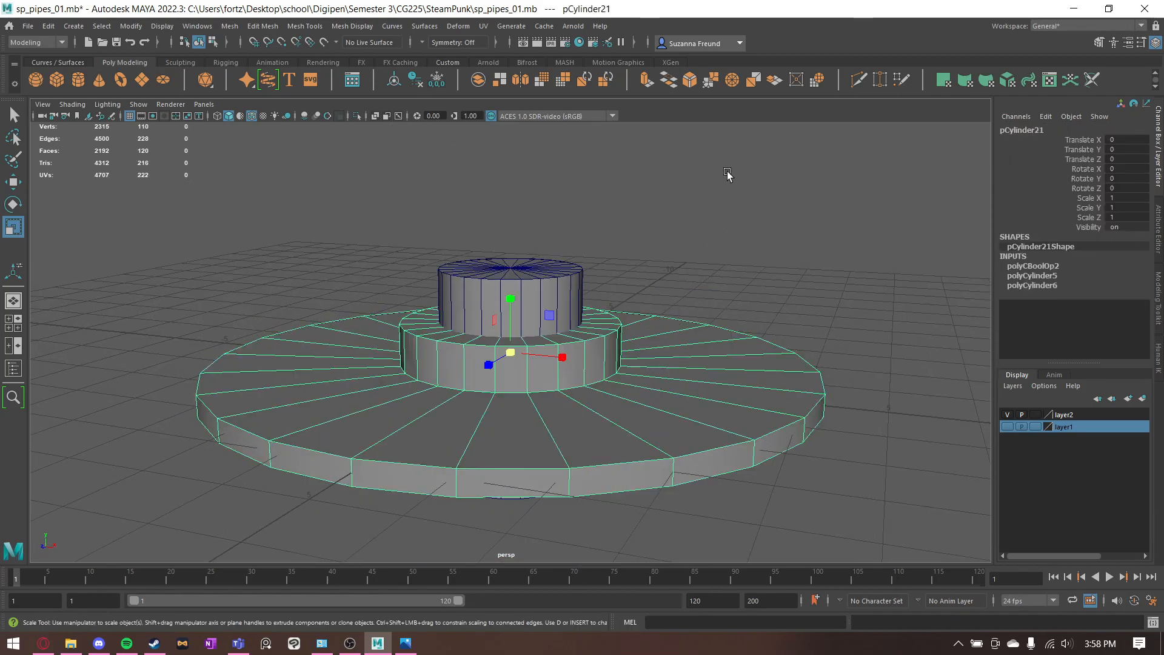
click(711, 80)
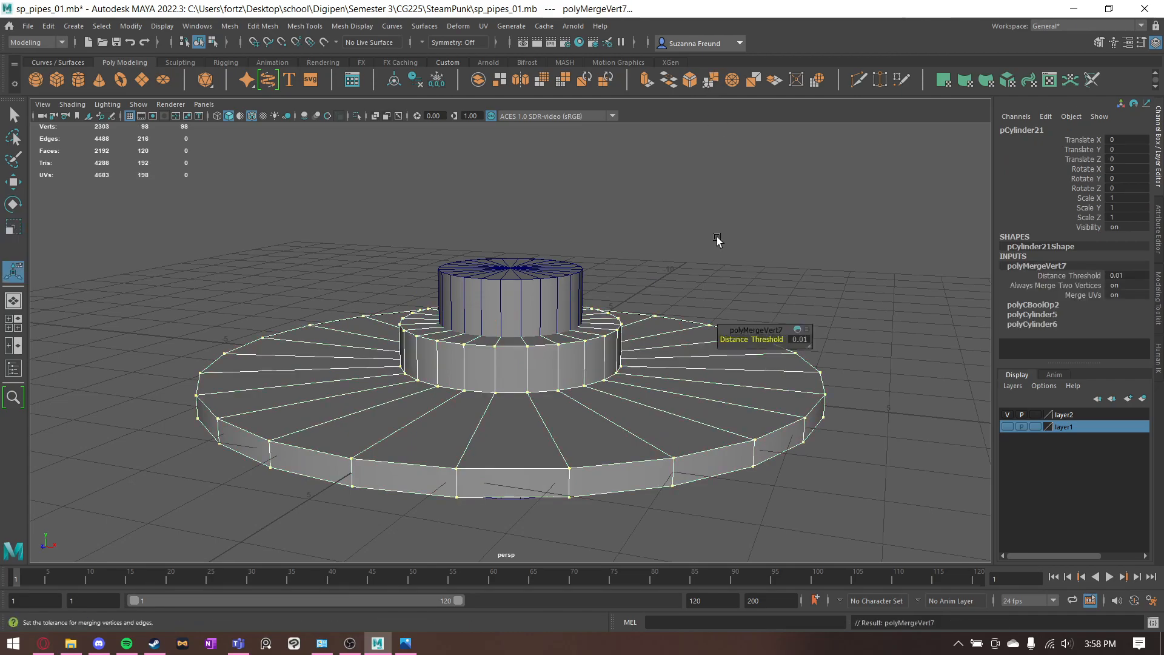
click(717, 237)
- Try moving one vertex at the collar's base to test the merged seam, and undo the move
click(612, 393)
scroll(617, 308, up, 5)
right_drag(628, 352, 576, 315)
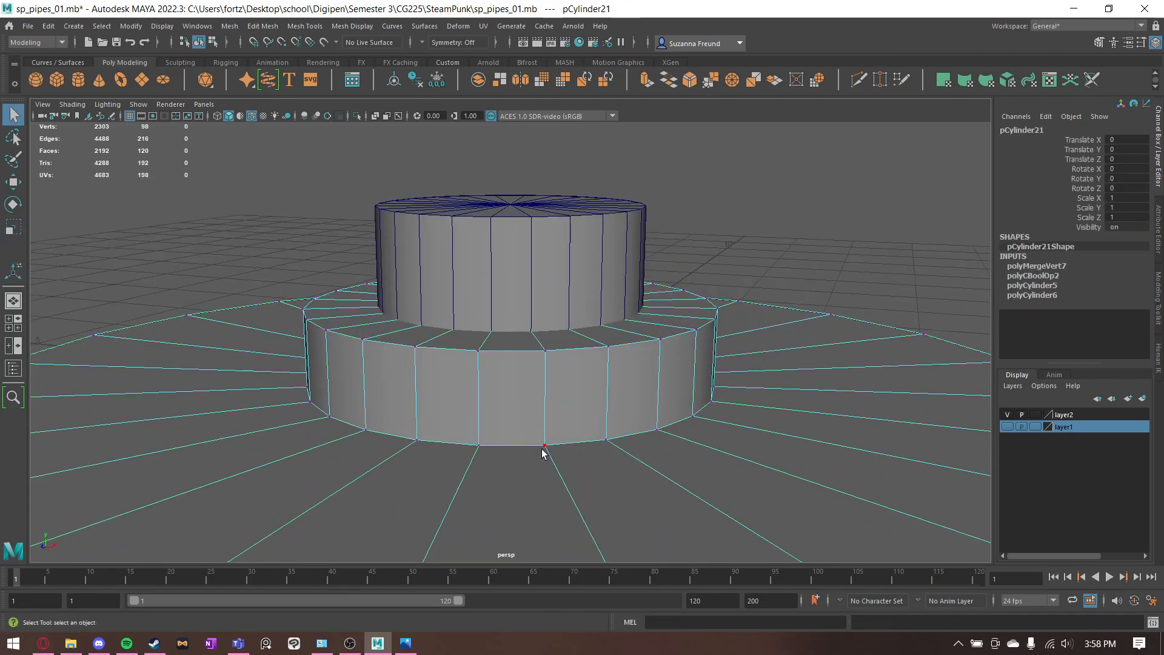
click(546, 436)
key(w)
alt+drag(552, 435, 594, 498)
key(ctrl+z)
- Try scaling the full edge loop where the collar meets the disc, undo it, and return to object mode
right_drag(608, 478, 608, 276)
double_click(566, 525)
scroll(548, 485, down, 3)
key(r)
drag(509, 363, 468, 372)
key(ctrl+z)
mouse_move(563, 420)
alt+mouse_down()
mouse_move(581, 379)
mouse_move(569, 400)
alt+mouse_up()
key(q)
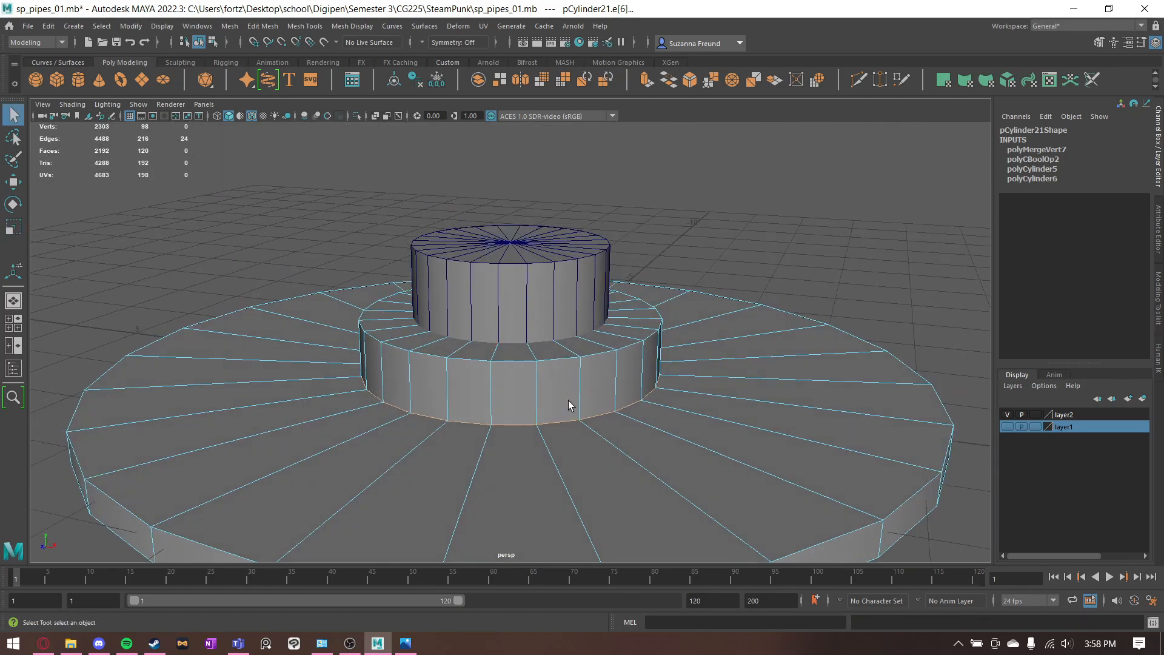
alt+drag(752, 412, 486, 348)
right_click(679, 308)
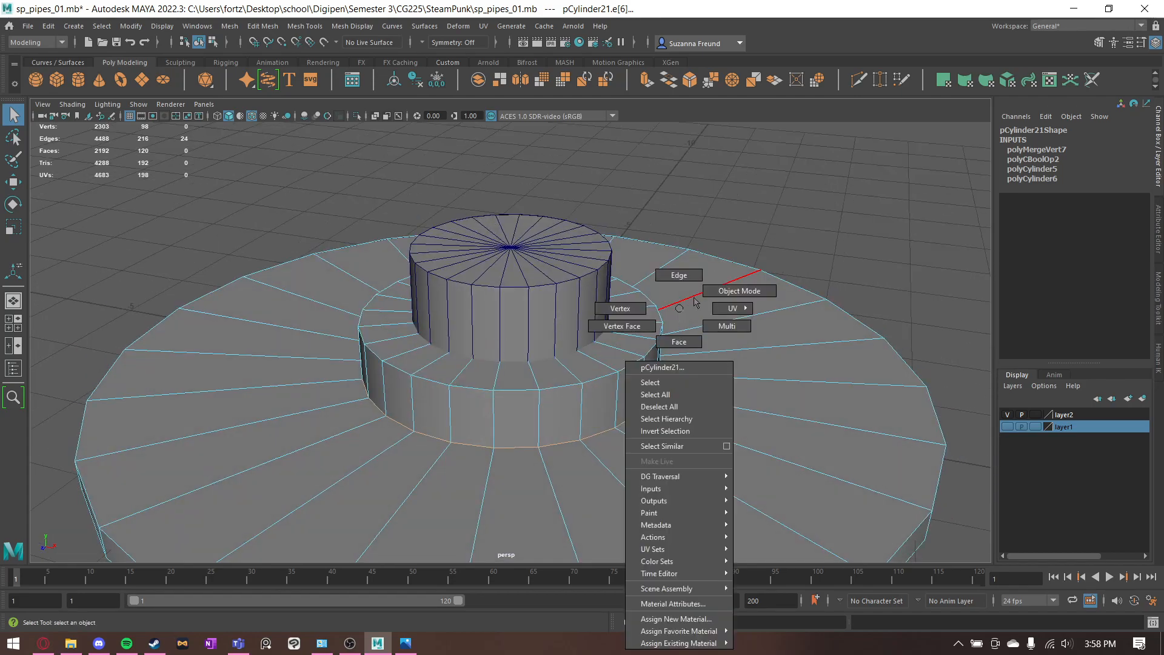
right_drag(688, 308, 739, 291)
click(829, 180)
- Subtract the central pipe cylinder from the joined flange body with a Boolean Difference and examine the hole
click(690, 389)
shift+click(551, 283)
scroll(551, 282, down, 2)
alt+drag(551, 281, 638, 285)
click(231, 26)
mouse_move(327, 59)
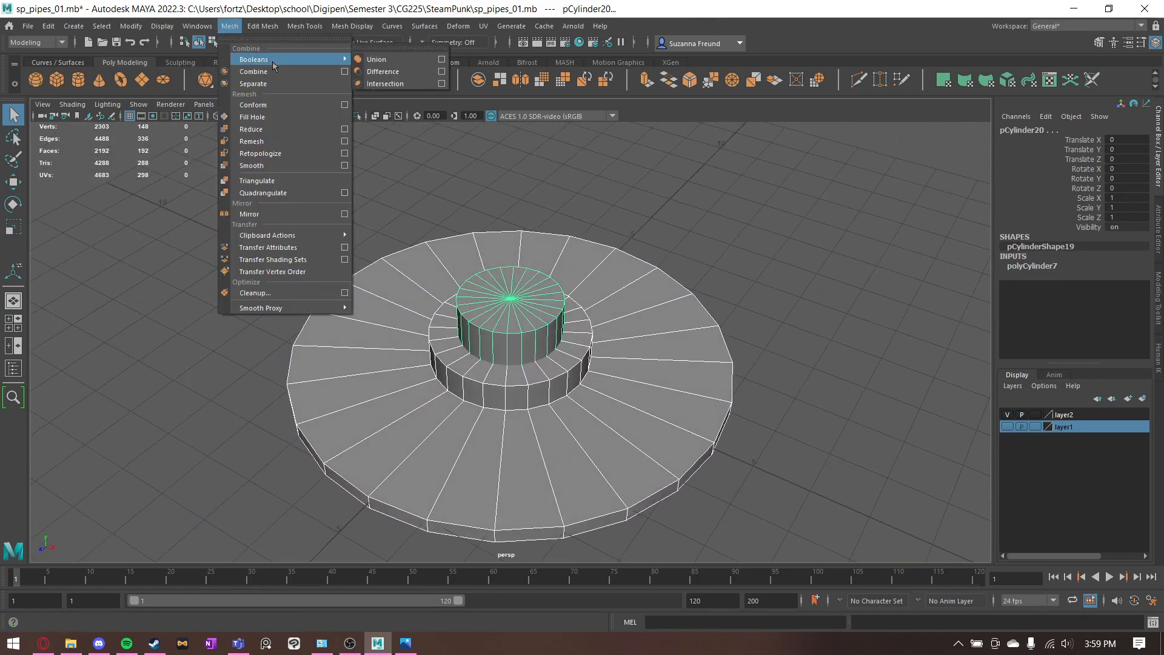
click(383, 73)
mouse_move(704, 190)
alt+mouse_down()
mouse_move(696, 229)
mouse_move(715, 195)
alt+mouse_up()
alt+right_drag(691, 218, 863, 296)
alt+drag(863, 295, 844, 280)
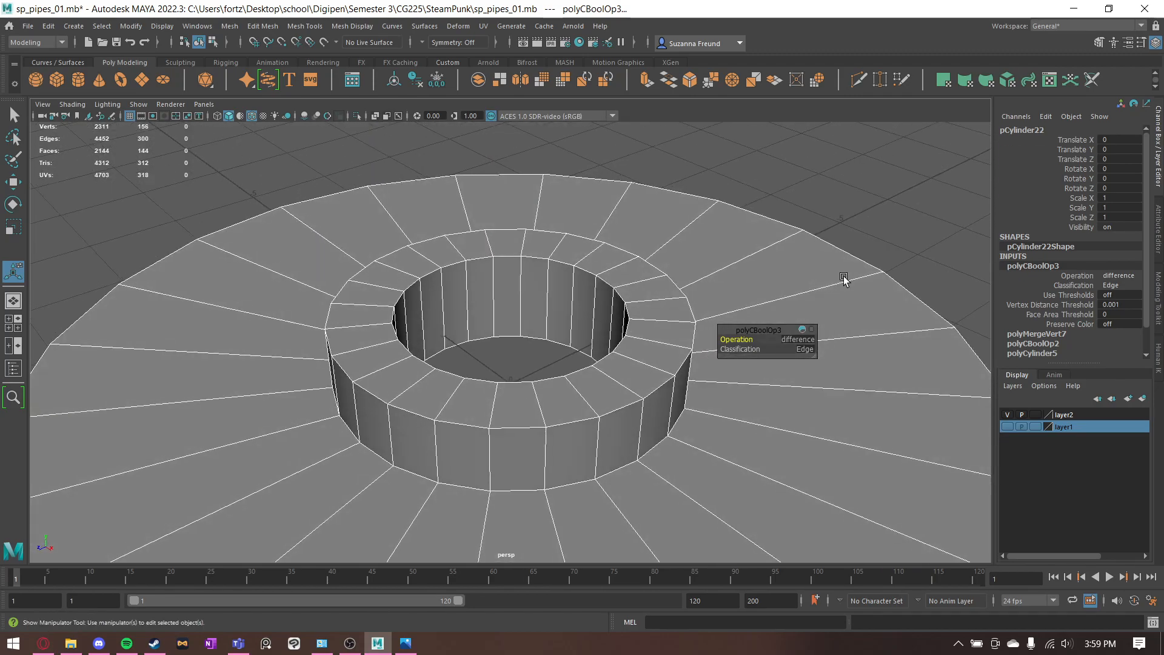
click(878, 207)
click(710, 362)
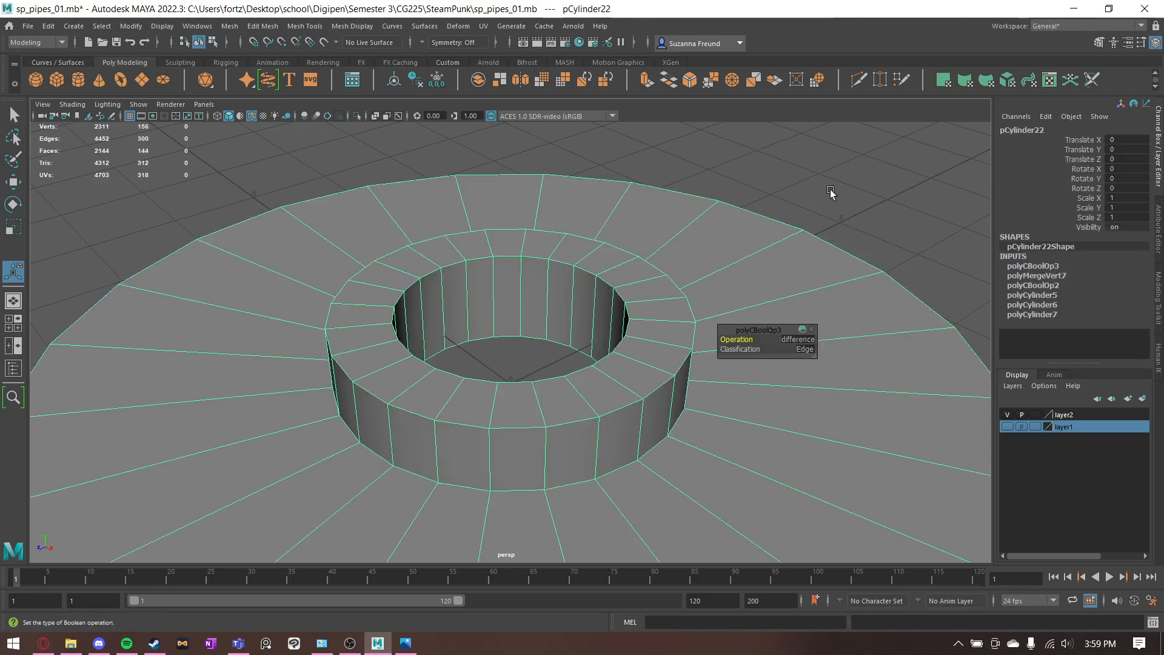
scroll(458, 269, down, 5)
click(607, 241)
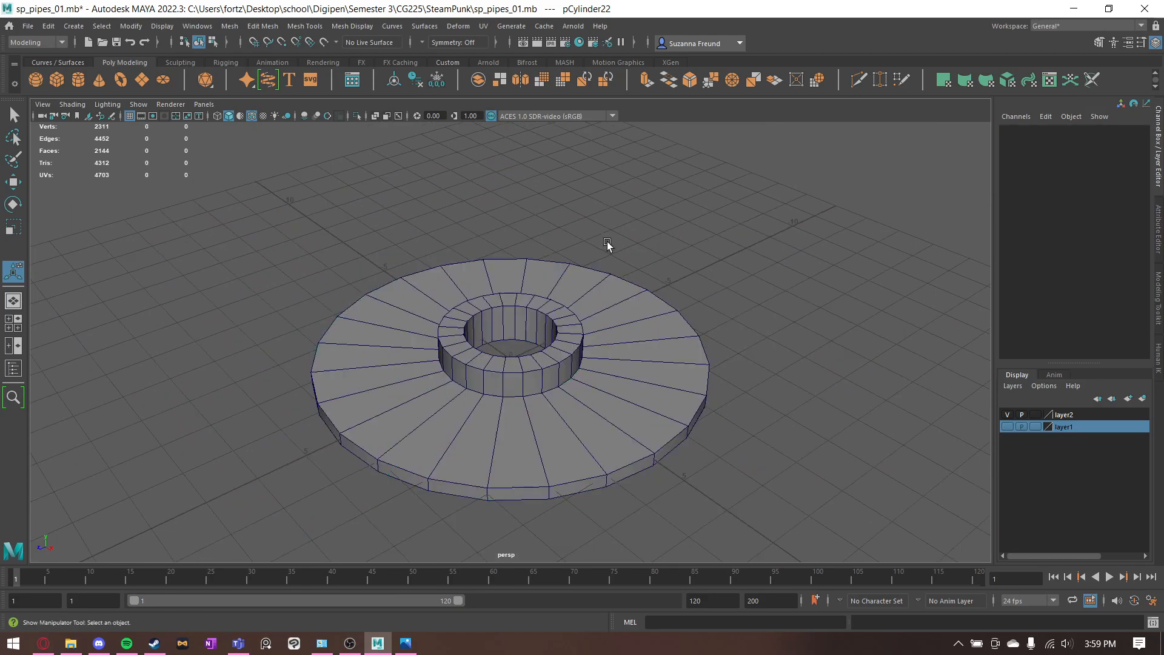
- Undo the Boolean Difference and the flange selection so that only the central pipe cylinder is selected
key(ctrl+z)
key(ctrl+z)
key(ctrl+z)
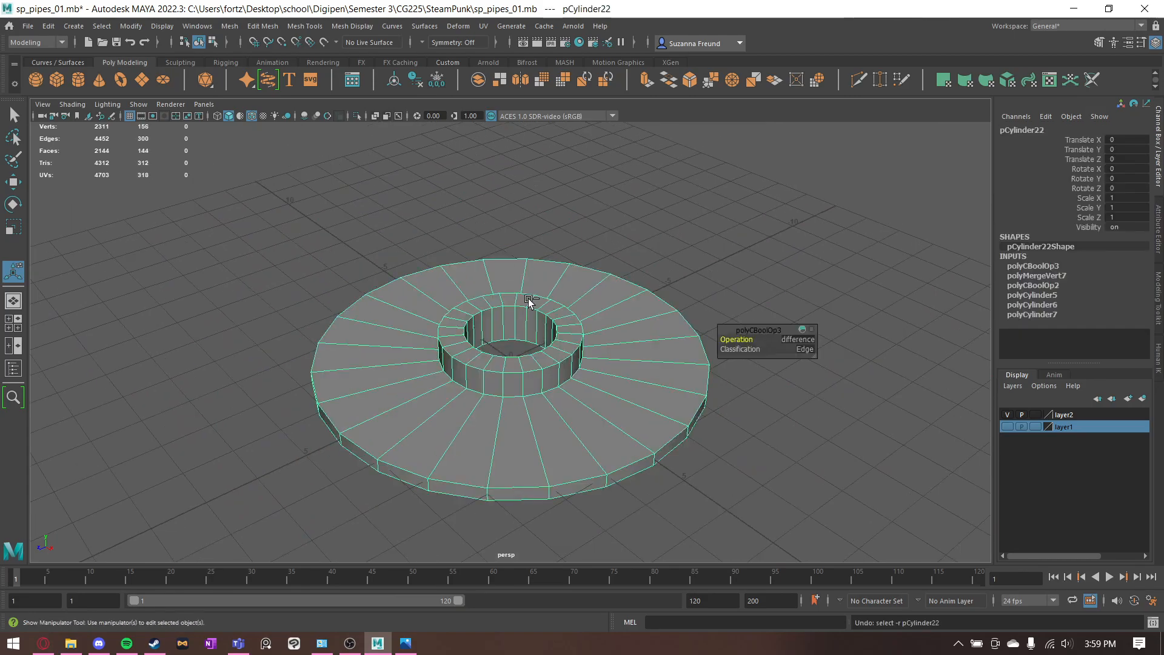
key(ctrl+z)
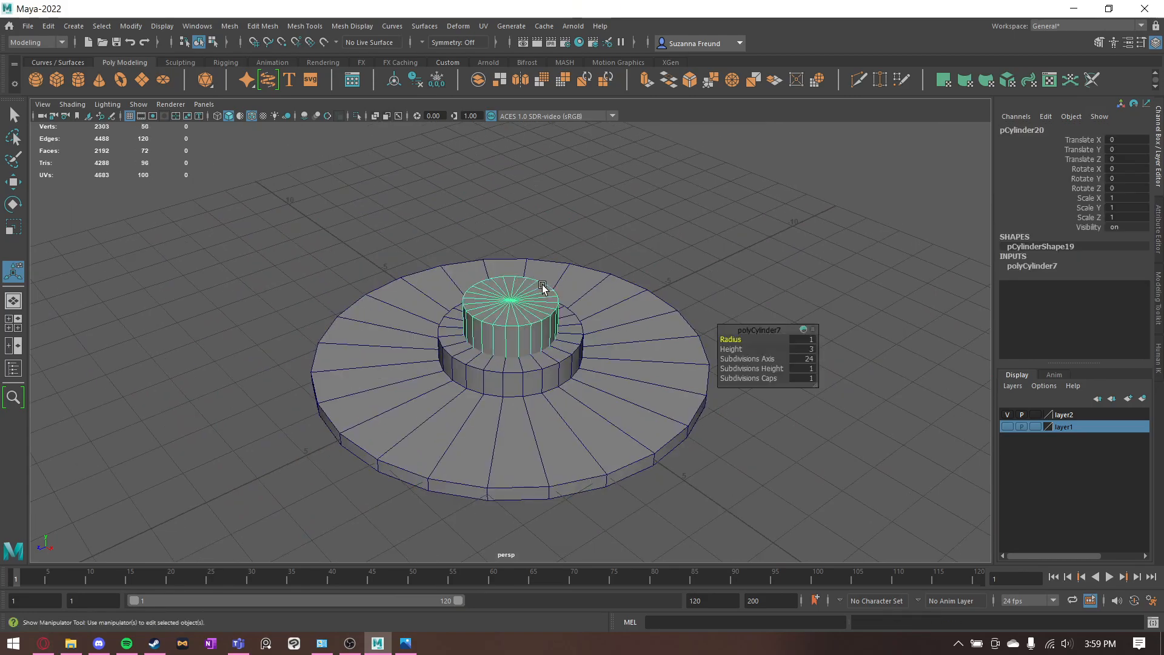
- Apply a Boolean Difference in reverse order, with the pipe selected first, subtracting the flange body from the pipe
click(585, 404)
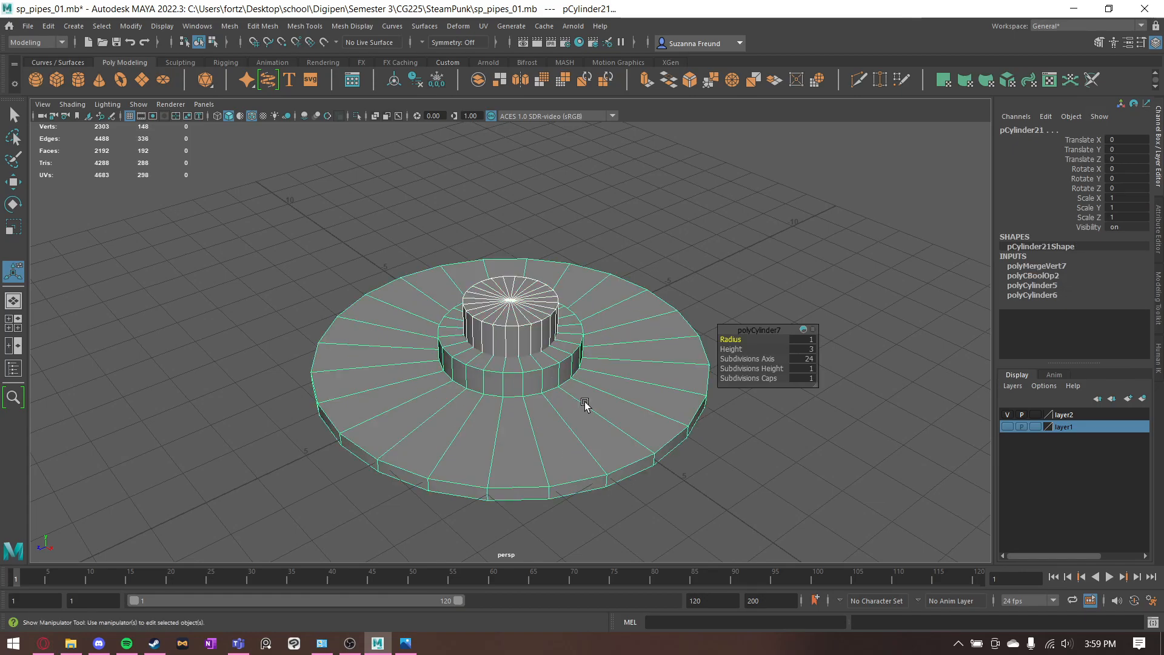
click(229, 25)
mouse_move(261, 71)
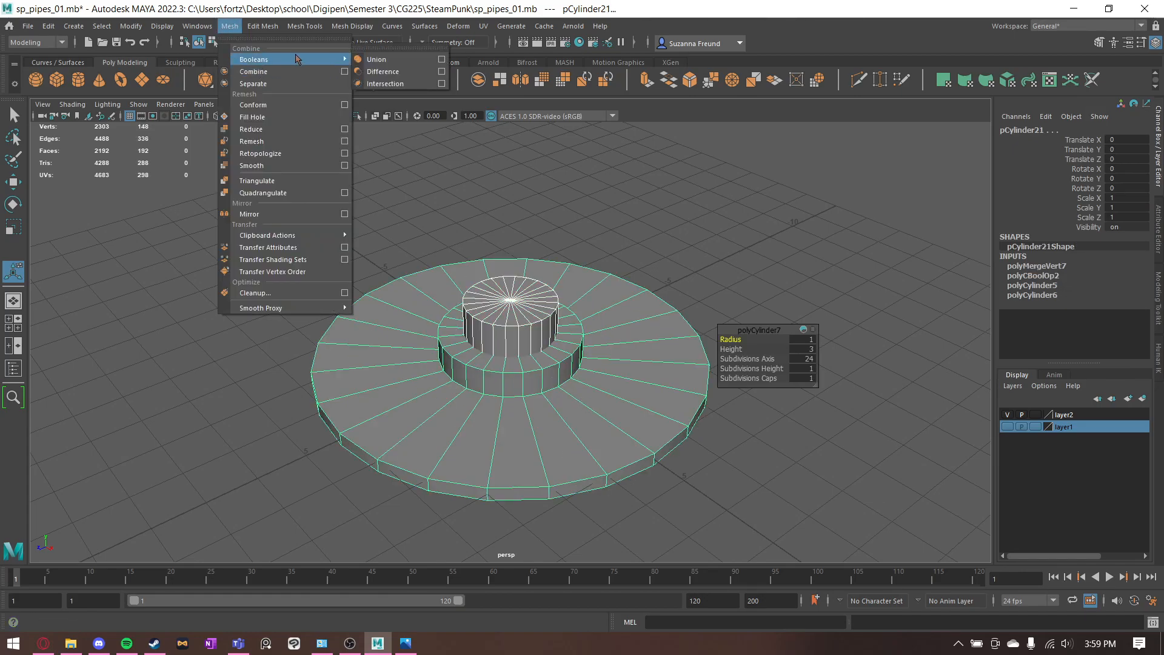
click(391, 71)
alt+drag(585, 267, 534, 279)
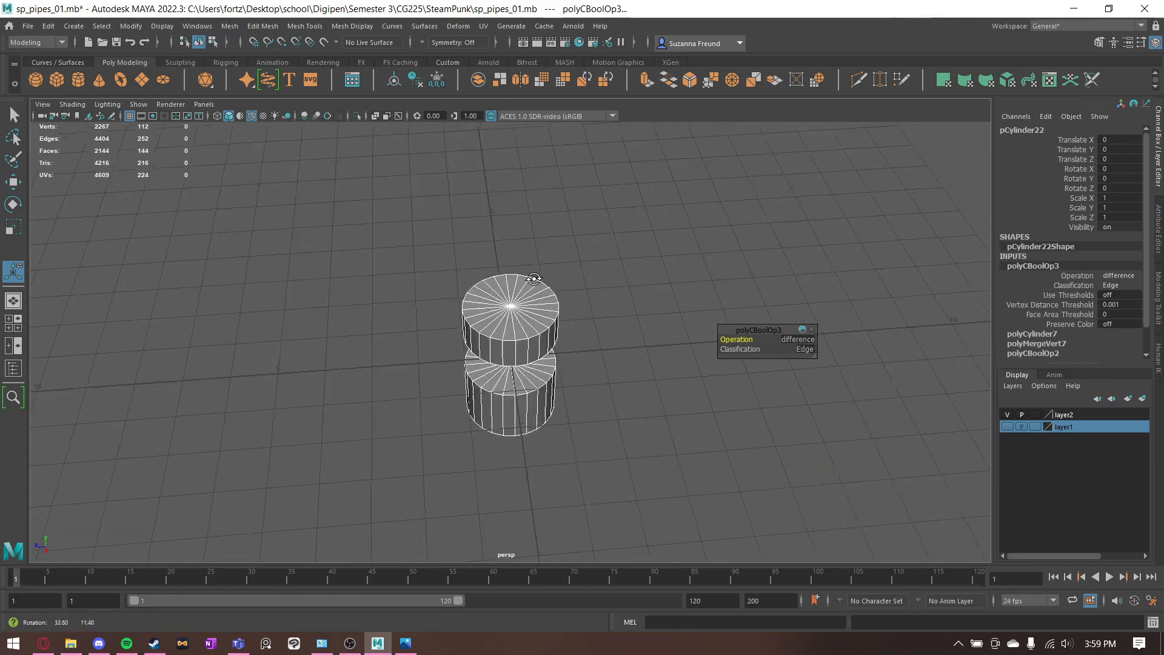
- Undo the reversed Boolean Difference and subtract the central pipe cylinder from the flange body instead, leaving a hole through disc and collar
key(ctrl+z)
click(528, 341)
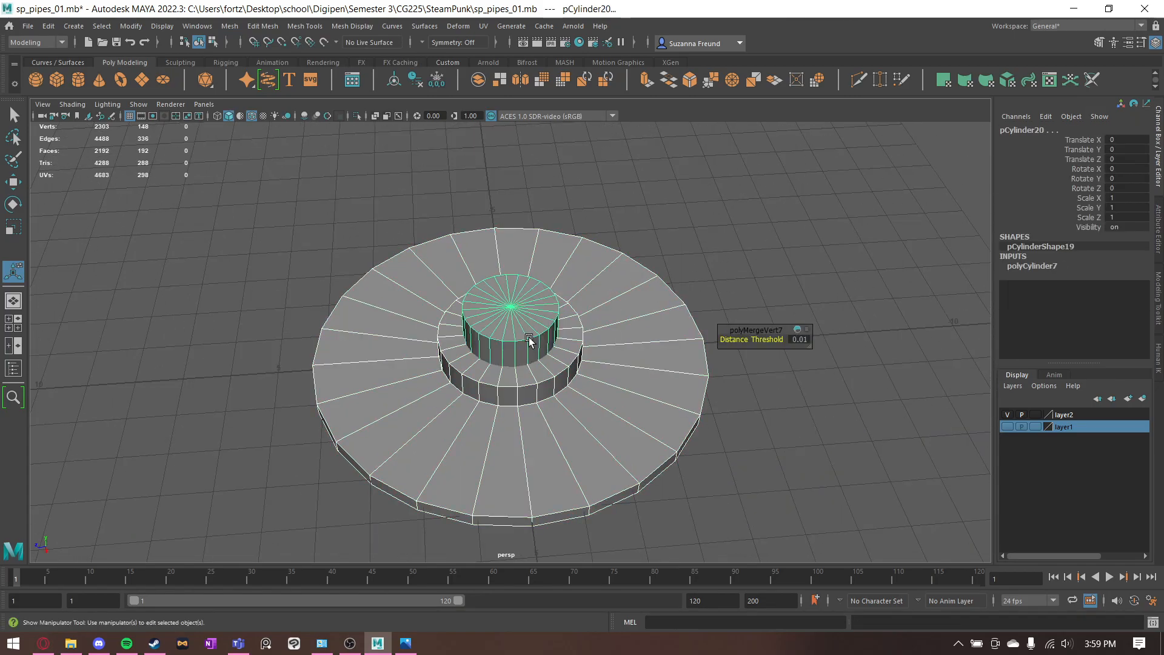
click(229, 26)
mouse_move(281, 60)
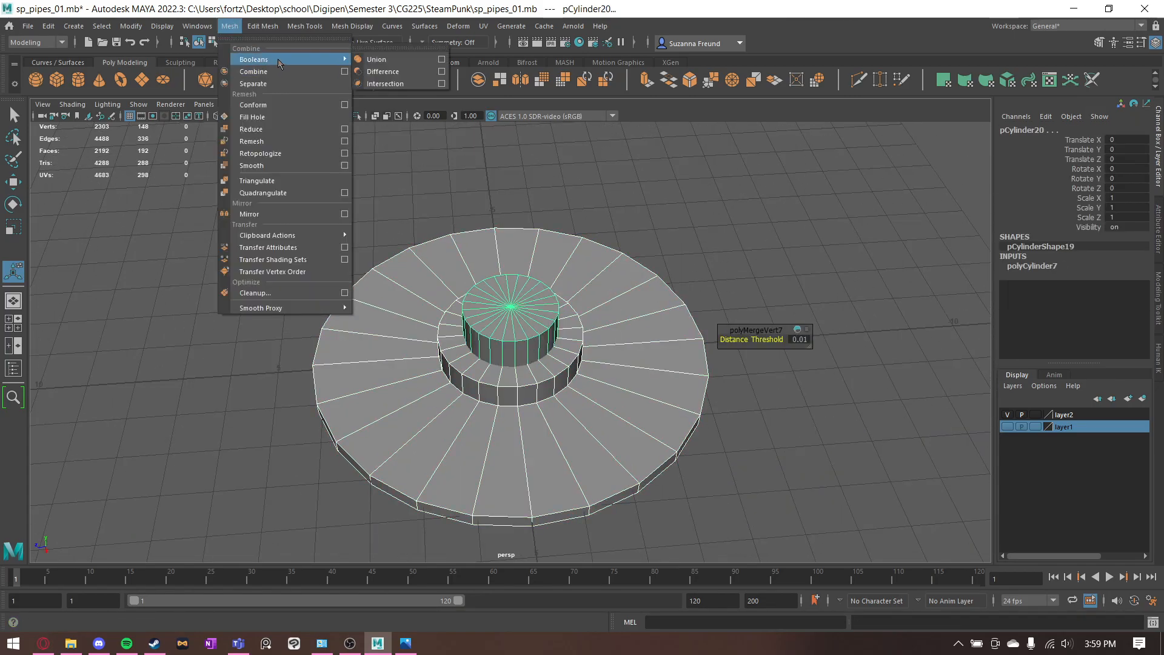
click(380, 71)
click(726, 260)
alt+drag(726, 261, 588, 403)
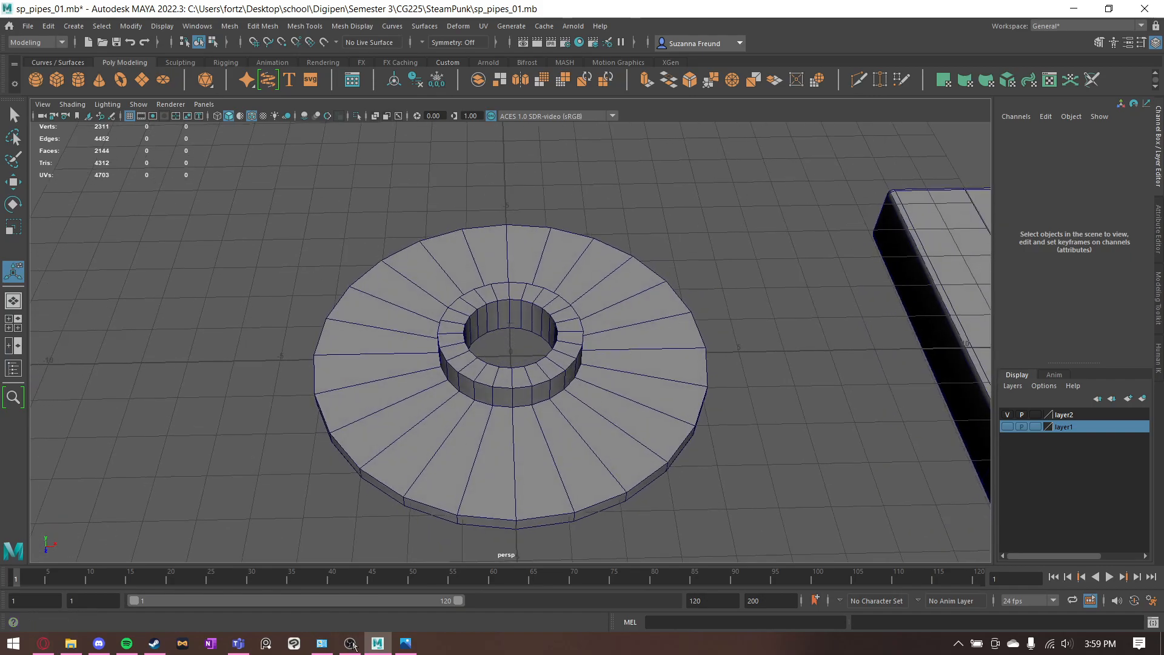
- Check the flange reference image and insert a full Multi-Cut edge loop around the disc's upper surface, roughly midway between collar and rim
click(406, 642)
drag(483, 132, 515, 220)
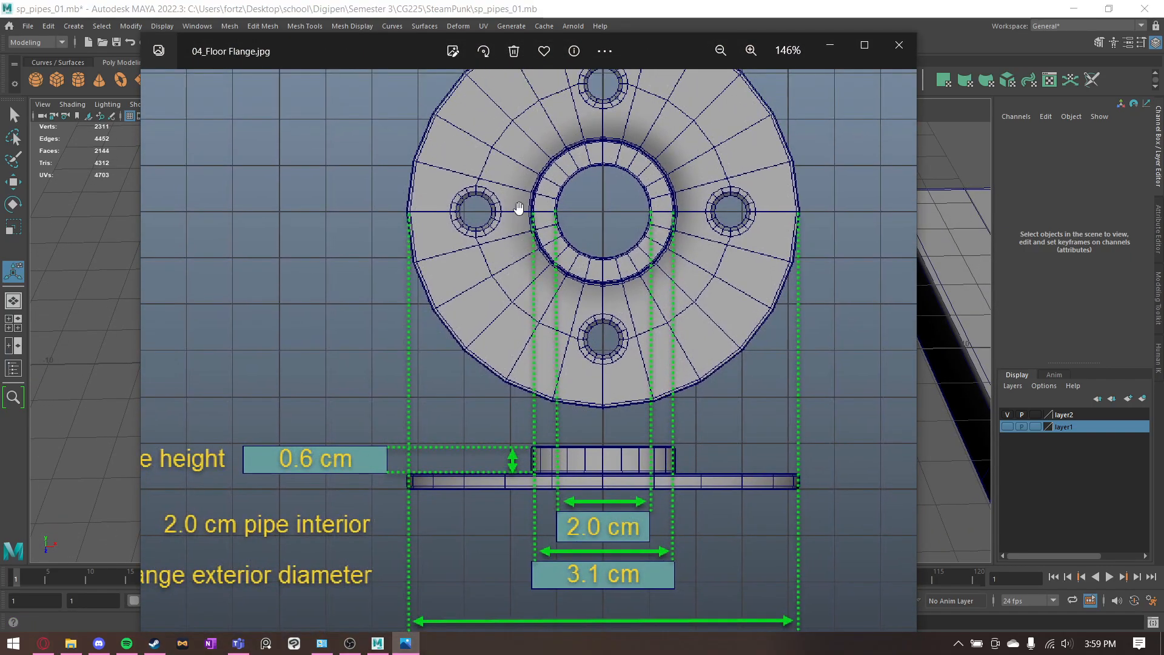
scroll(509, 202, up, 2)
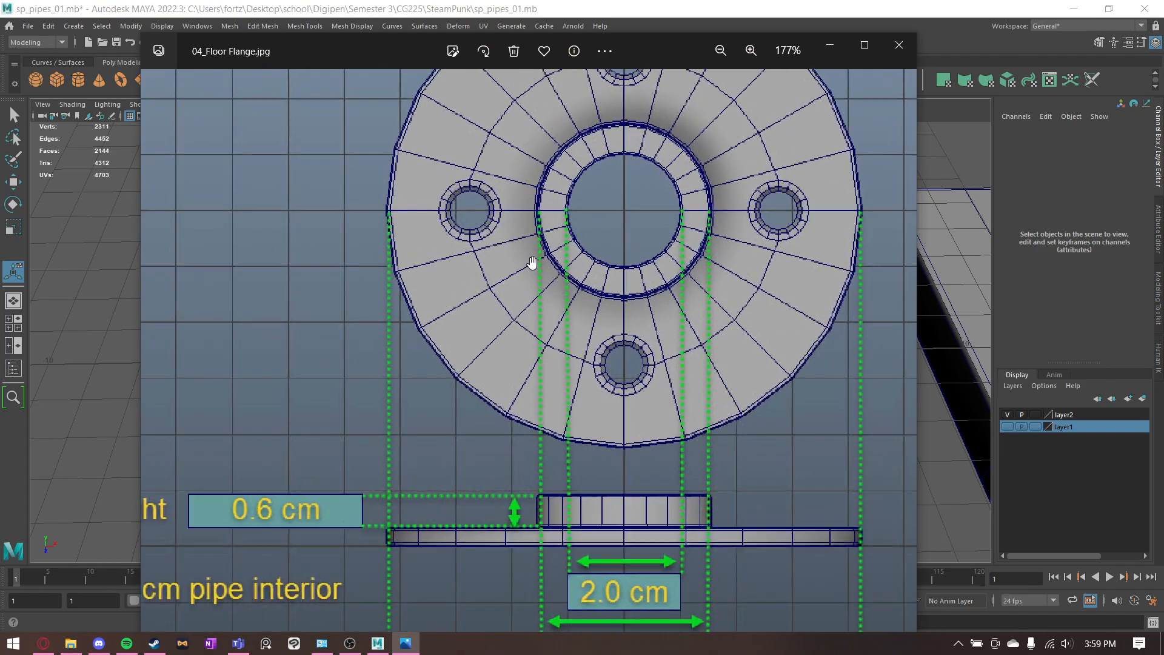
click(833, 42)
click(858, 79)
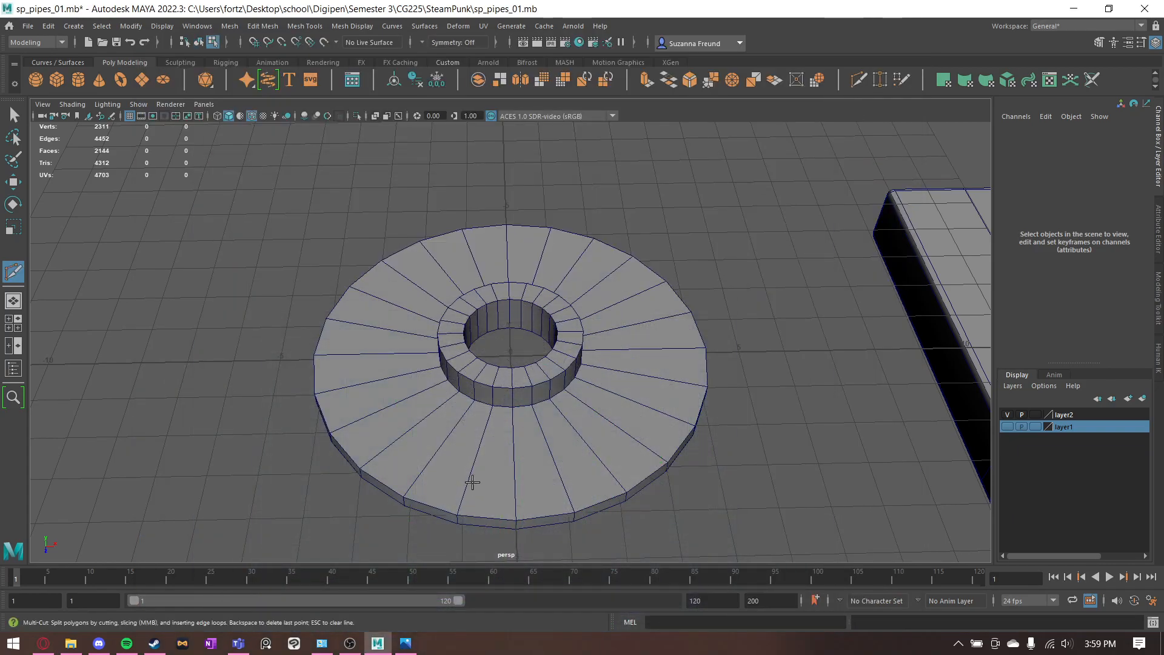
key(q)
click(543, 350)
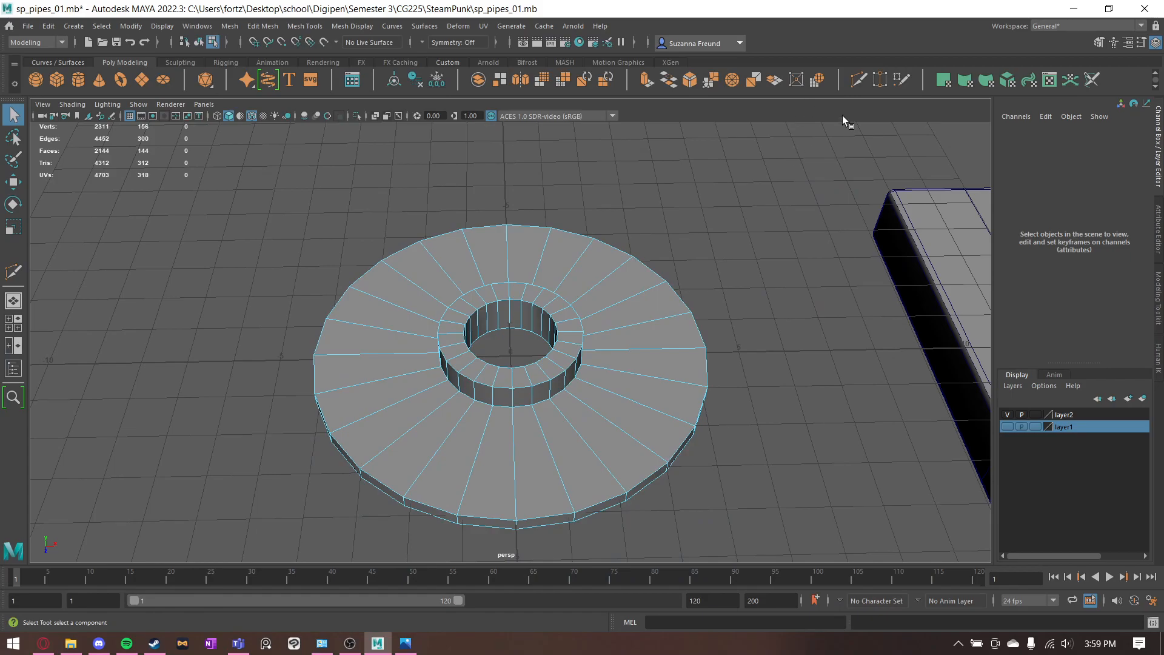
click(858, 87)
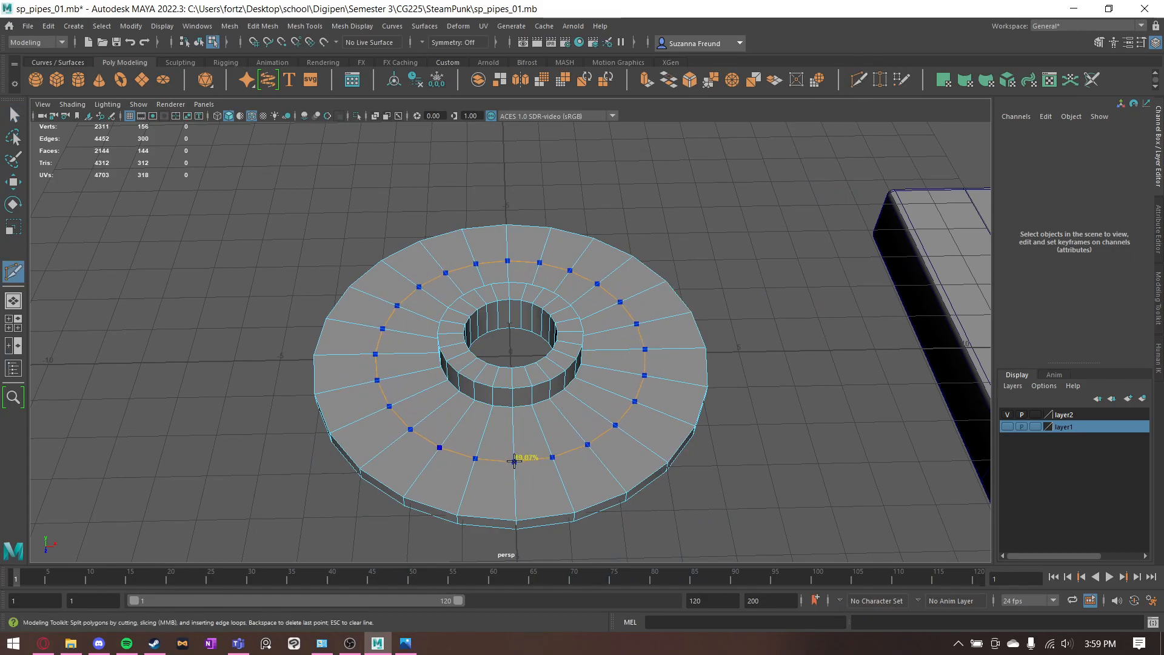
scroll(515, 464, up, 5)
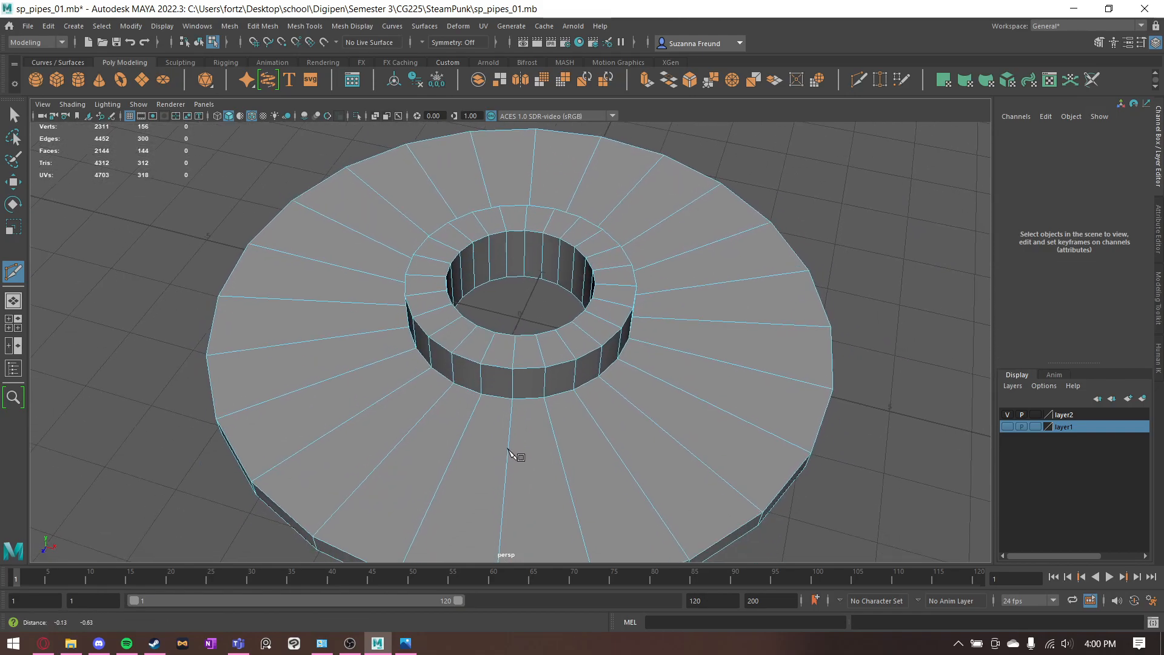
alt+middle_drag(458, 492, 464, 473)
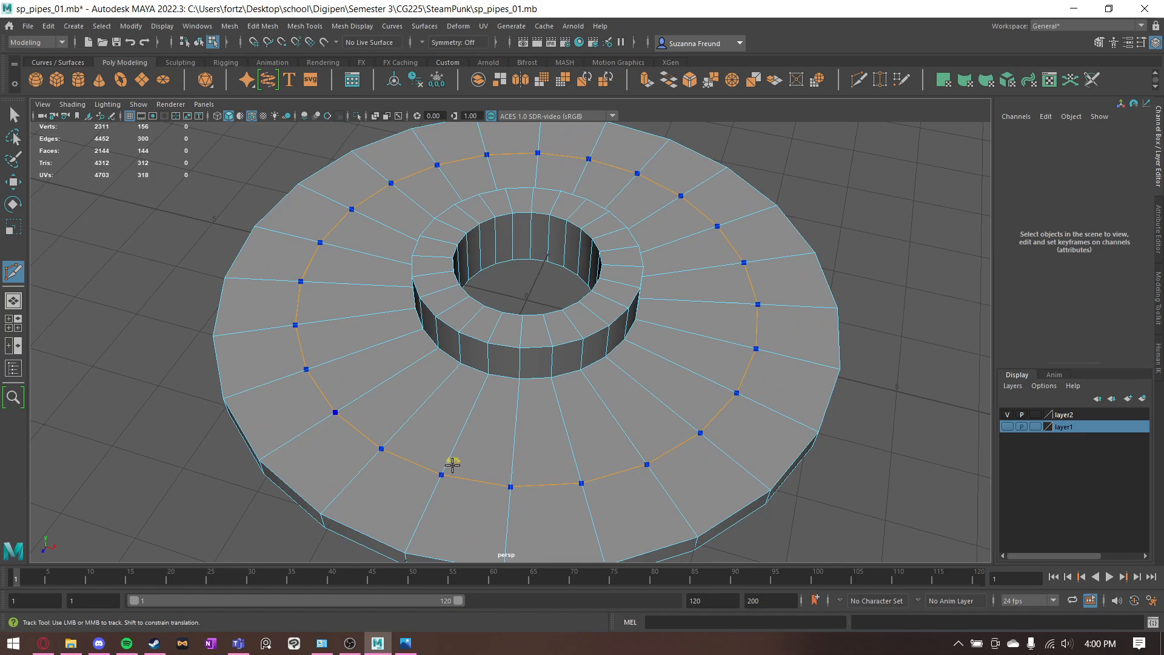
click(448, 454)
alt+drag(449, 447, 518, 332)
alt+drag(508, 252, 402, 294)
key(q)
right_drag(439, 225, 439, 253)
- Browse the floor flange reference images for the vertex merging, bevel settings and four-hole layout
click(406, 644)
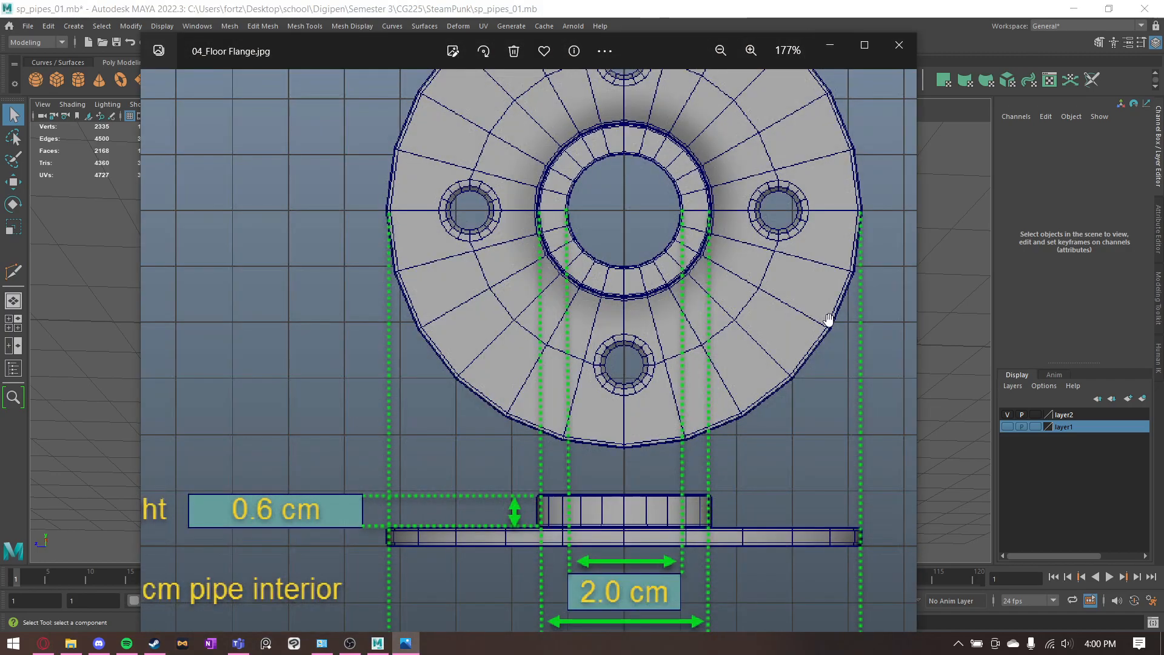
scroll(789, 296, down, 5)
key(Right)
key(Right)
key(Right)
key(Right)
key(Right)
key(Right)
key(Right)
key(Right)
key(Right)
key(Right)
key(Right)
key(Right)
key(Right)
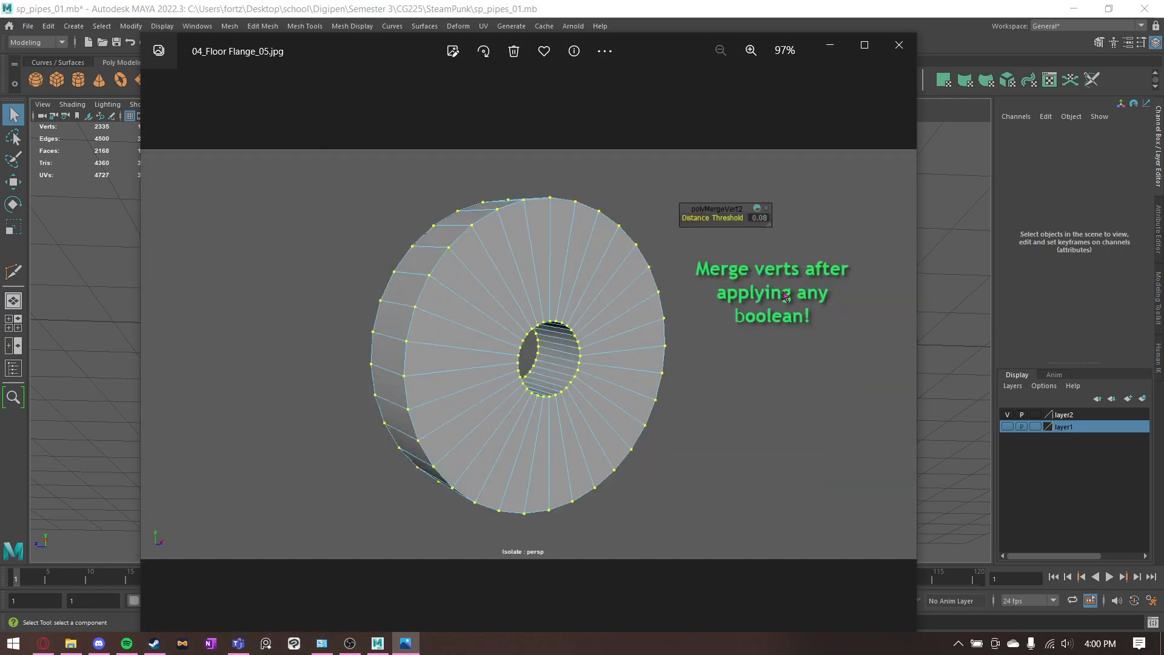
key(Right)
key(Right)
key(Right)
key(Right)
key(Right)
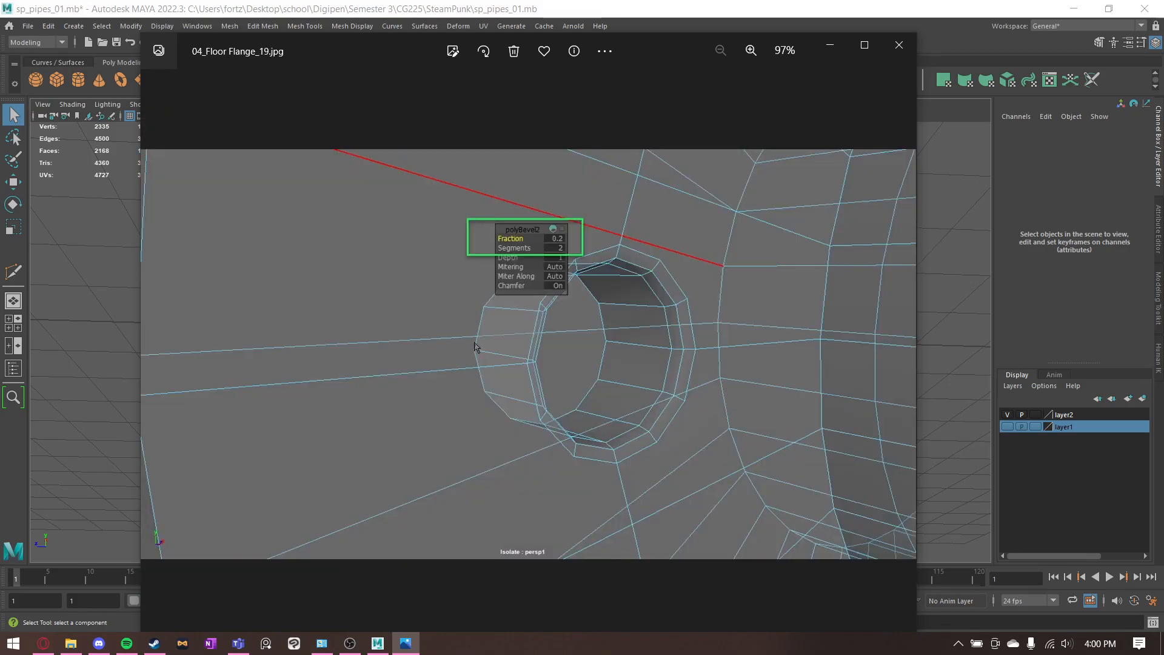
key(Right)
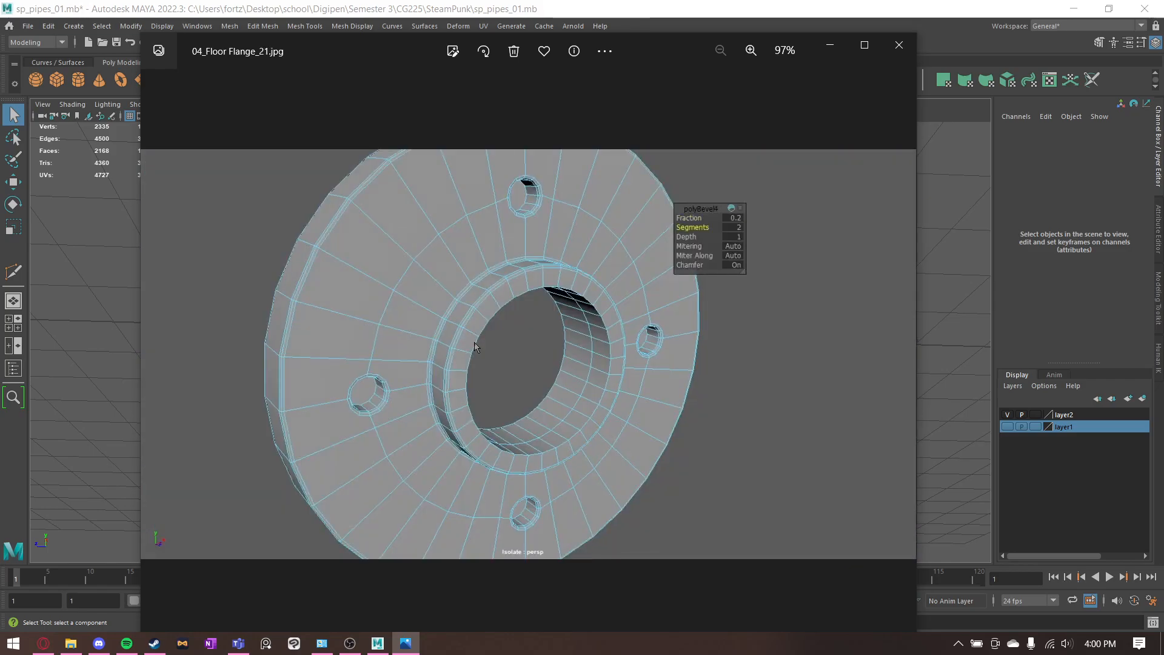
key(Left)
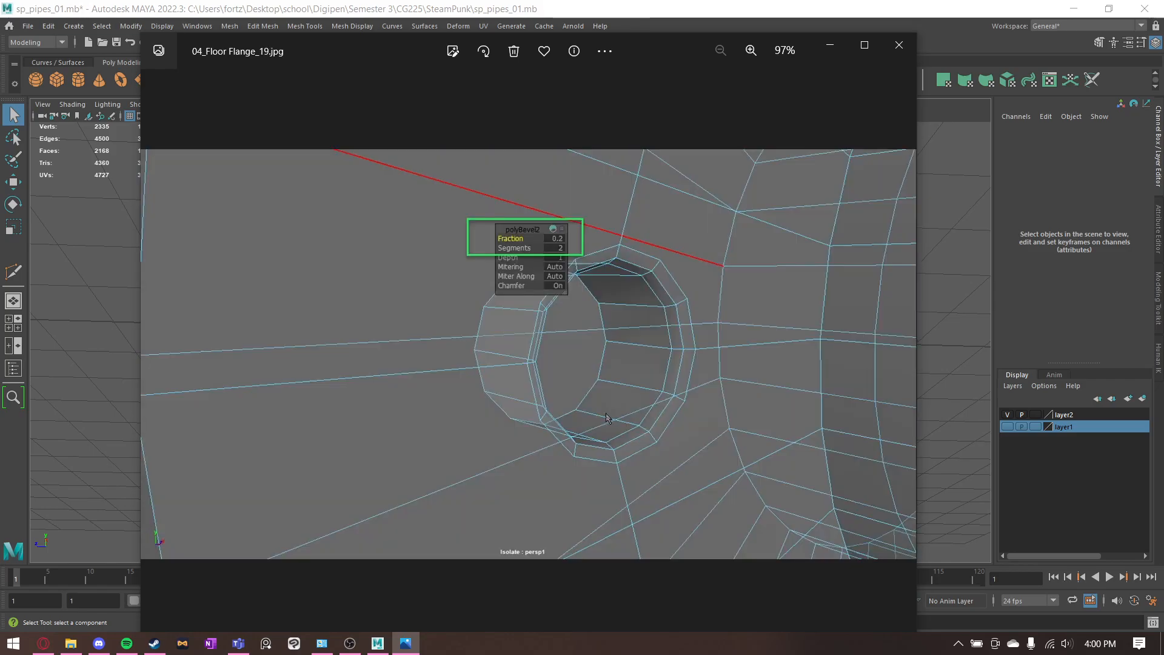
key(Right)
key(Right)
click(830, 45)
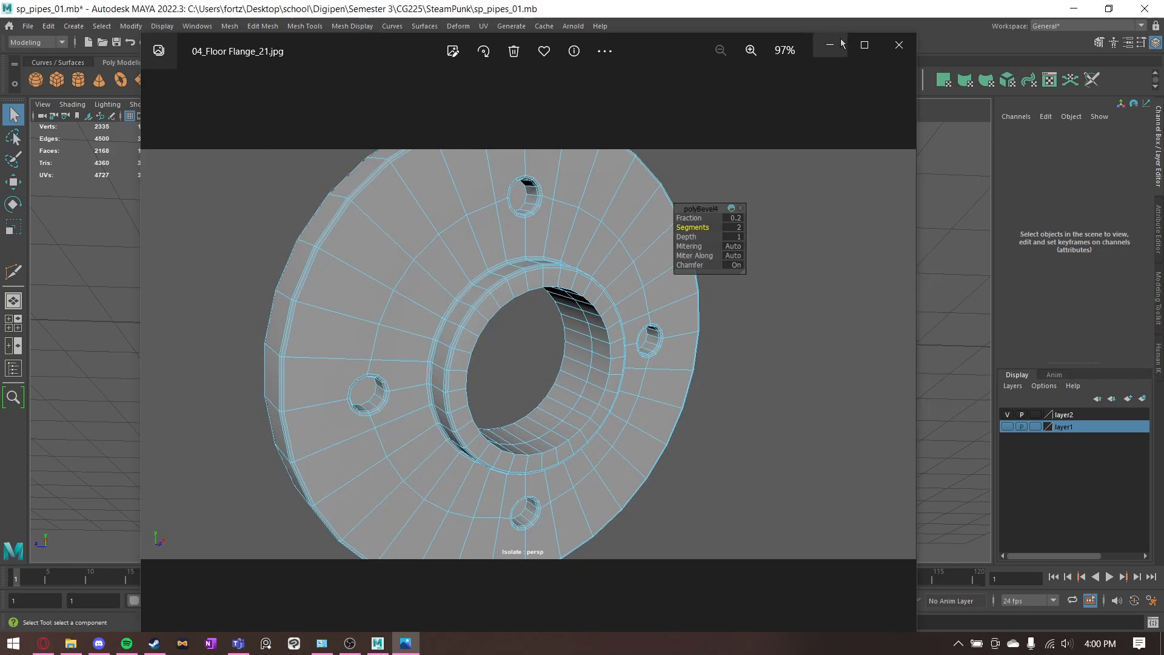
- Select the ring of faces on the underside of the flange disc and delete it
mouse_move(384, 344)
alt+mouse_down()
mouse_move(428, 214)
mouse_move(436, 234)
mouse_move(692, 395)
mouse_move(467, 374)
mouse_move(426, 293)
mouse_move(412, 340)
alt+mouse_up()
right_click(434, 215)
click(434, 248)
scroll(806, 394, down, 8)
mouse_move(806, 395)
alt+mouse_down()
mouse_move(879, 457)
mouse_move(931, 452)
alt+mouse_up()
alt+middle_drag(854, 364, 784, 391)
scroll(784, 391, up, 8)
alt+drag(626, 437, 599, 365)
alt+middle_drag(599, 365, 592, 362)
alt+drag(592, 363, 447, 398)
key(Delete)
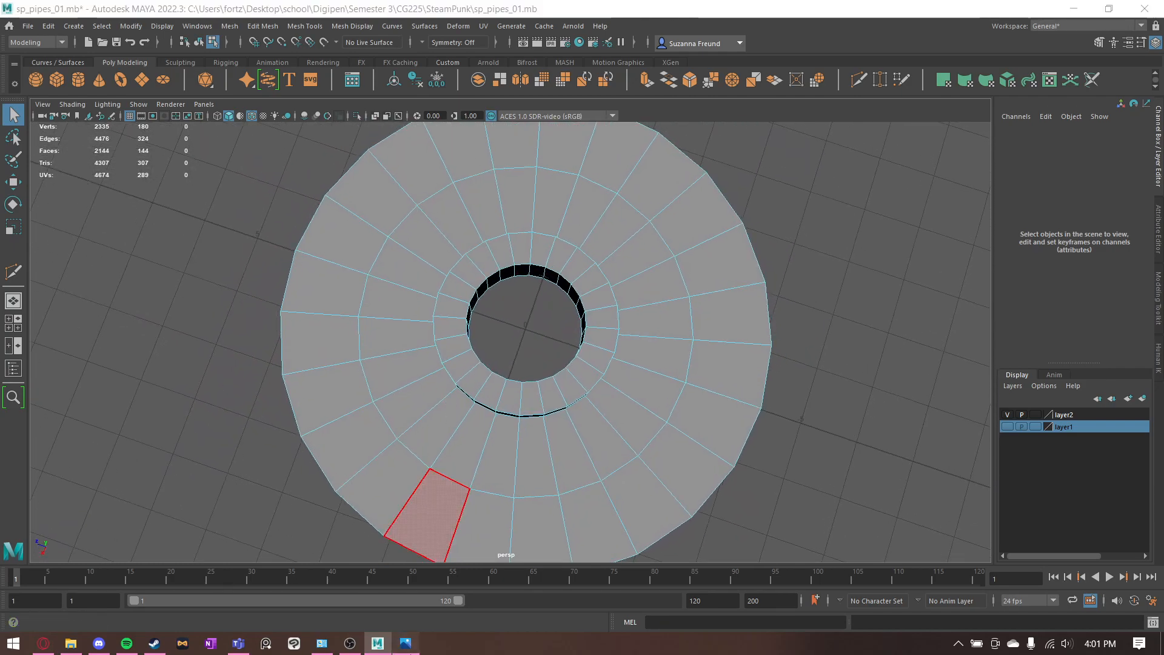
- Chamfer the four vertices at the cardinal directions on the disc's middle edge loop with a width of 0.25
key(alt+Tab)
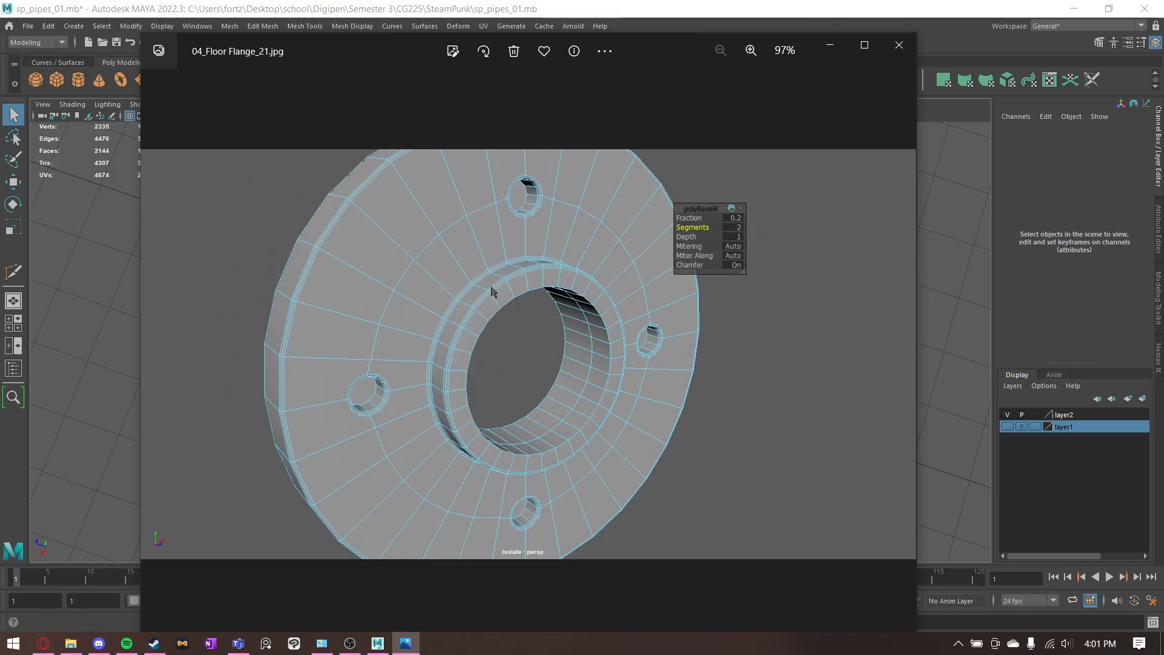
click(829, 48)
alt+drag(566, 359, 538, 364)
right_drag(538, 343, 504, 323)
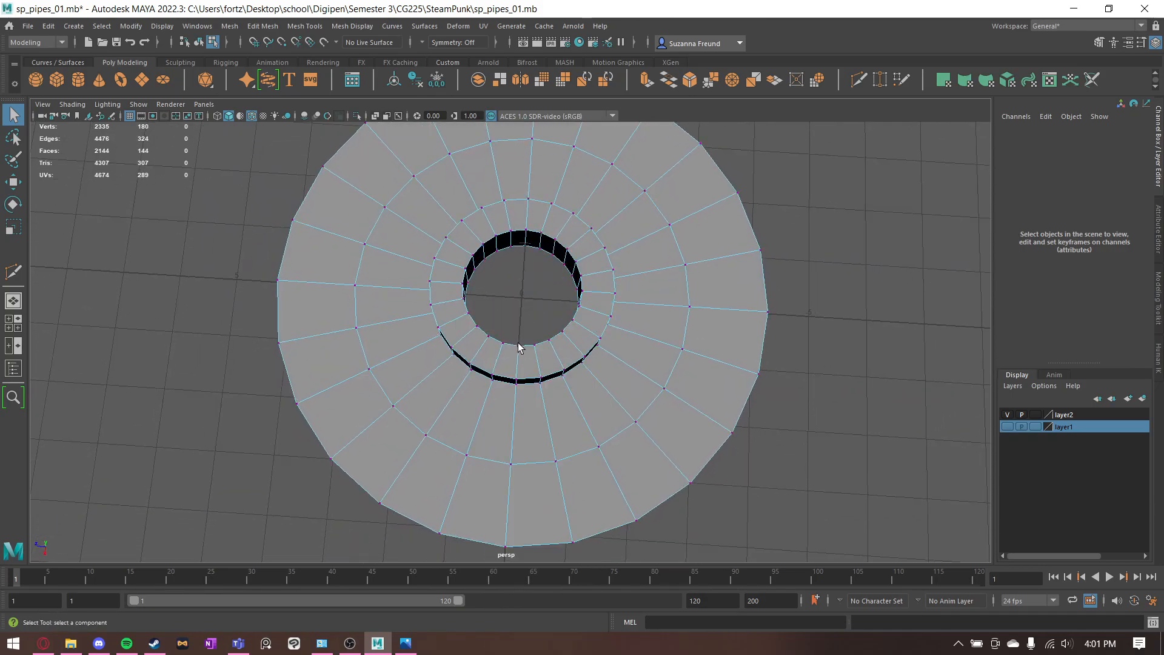
click(516, 465)
shift+click(356, 285)
alt+drag(492, 199, 507, 211)
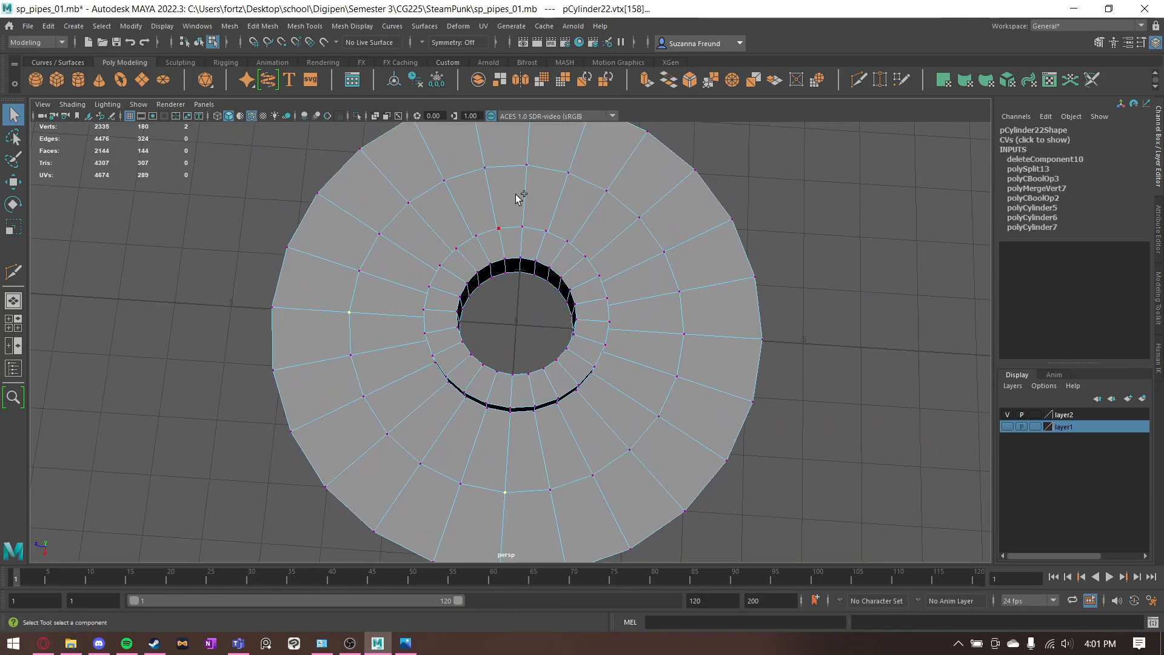
alt+drag(702, 347, 690, 376)
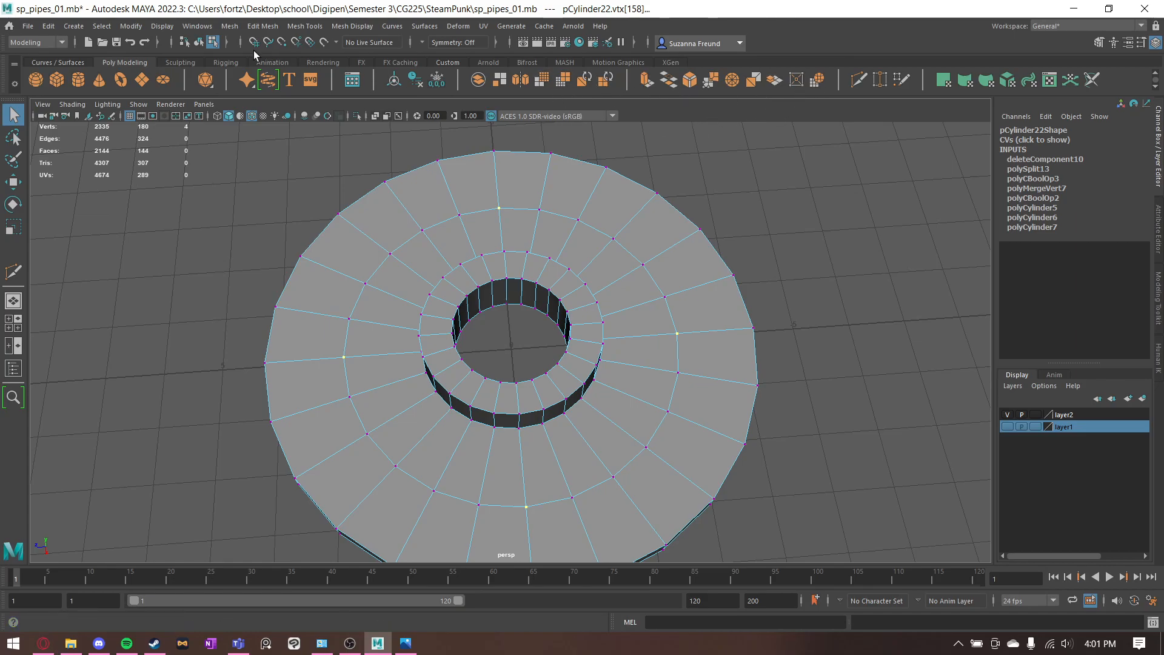
click(262, 26)
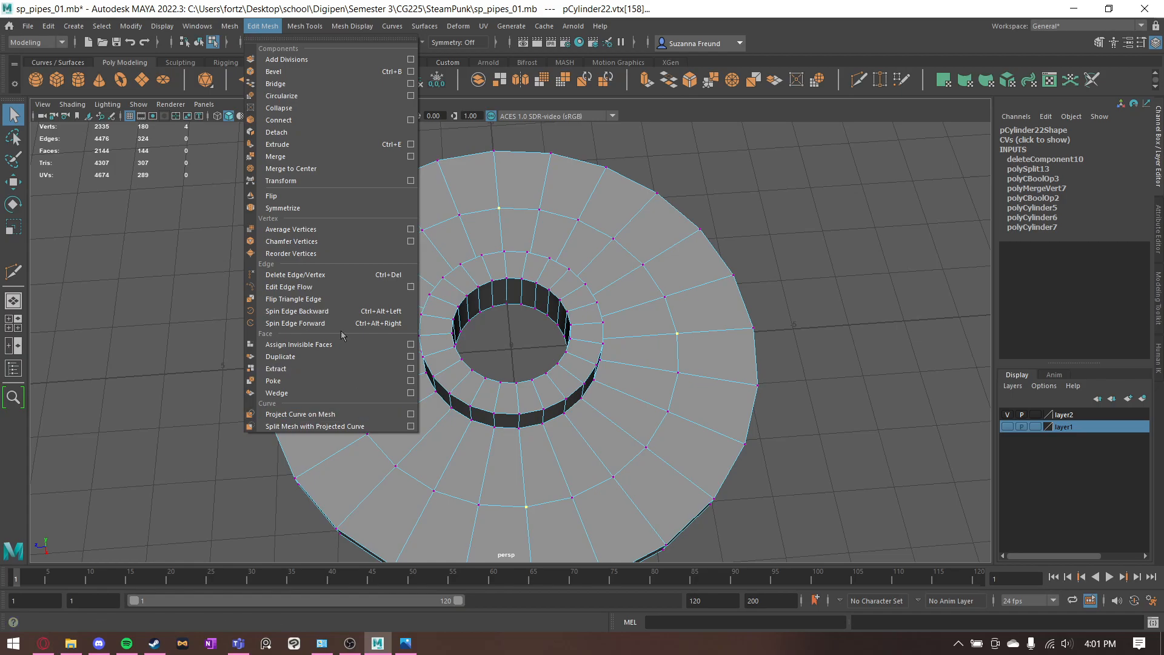
click(313, 241)
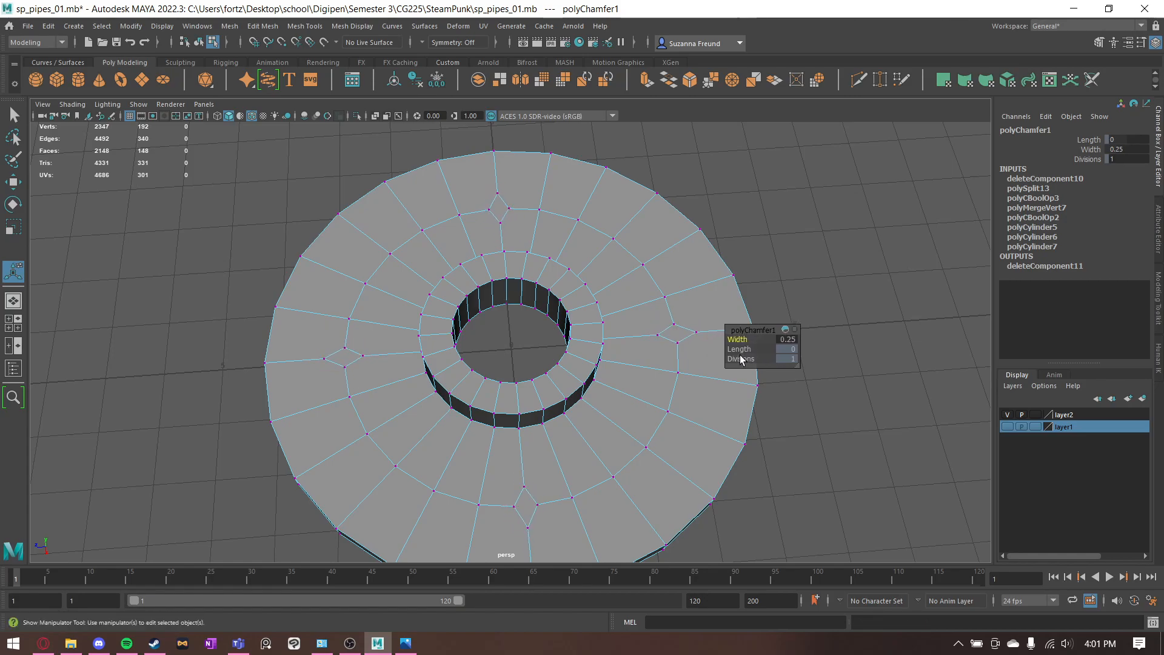
scroll(751, 237, up, 3)
right_drag(724, 274, 723, 240)
- Compare the chamfered vertices with the reference images and check the Circularize instruction for the bolt holes
click(405, 643)
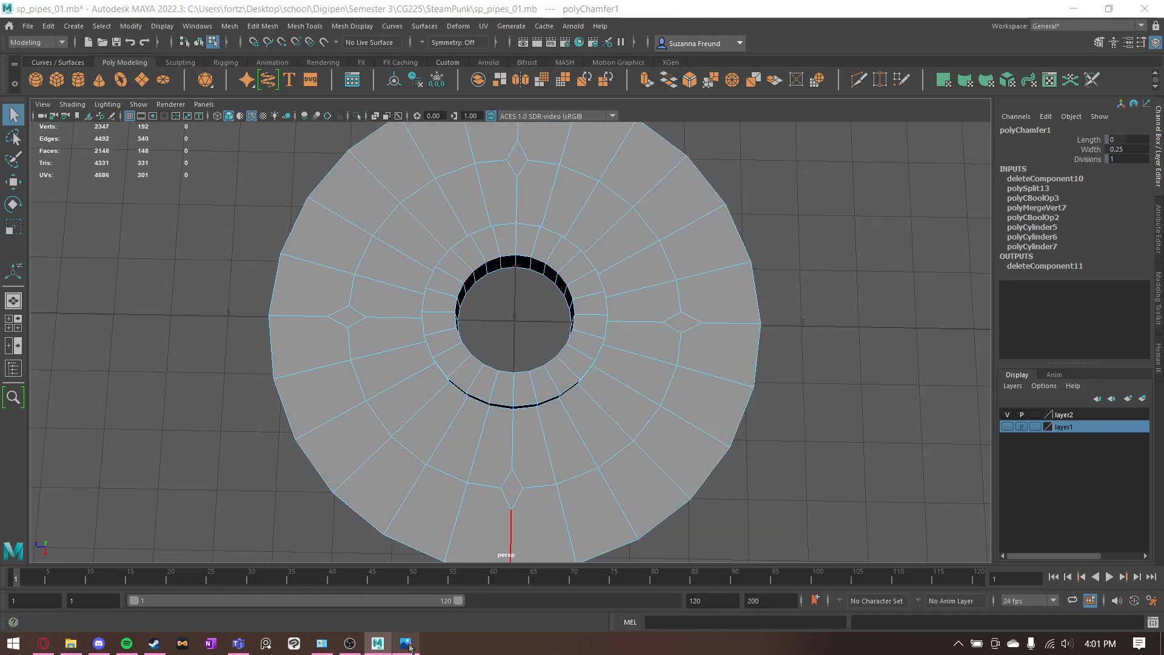
scroll(729, 328, up, 5)
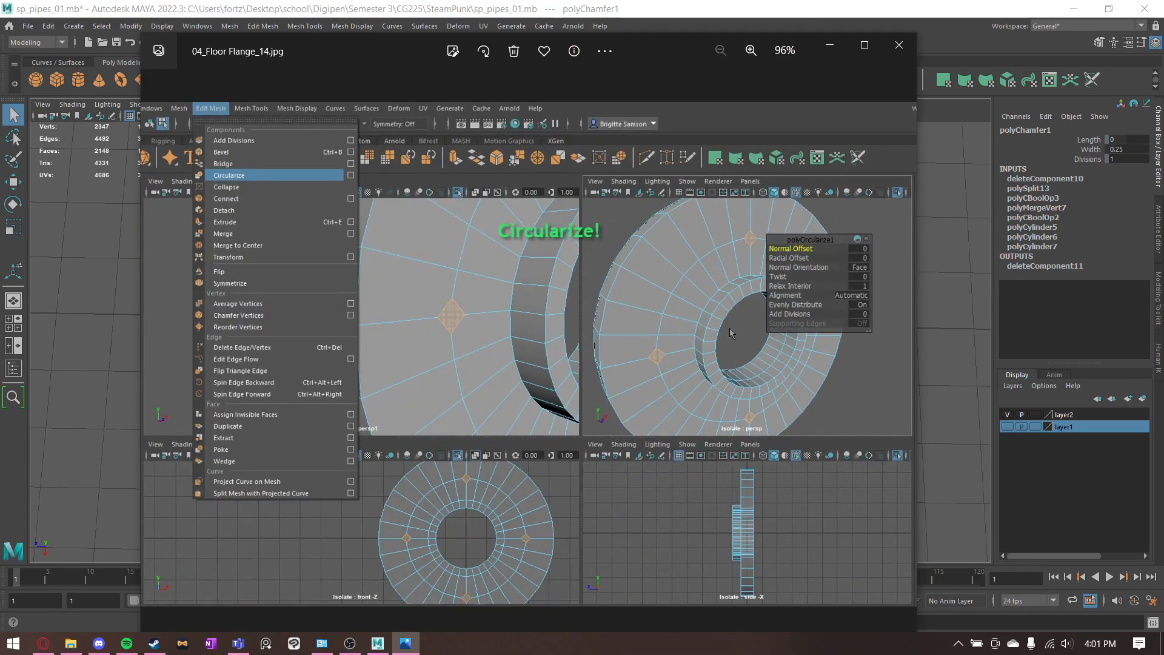
scroll(729, 329, up, 1)
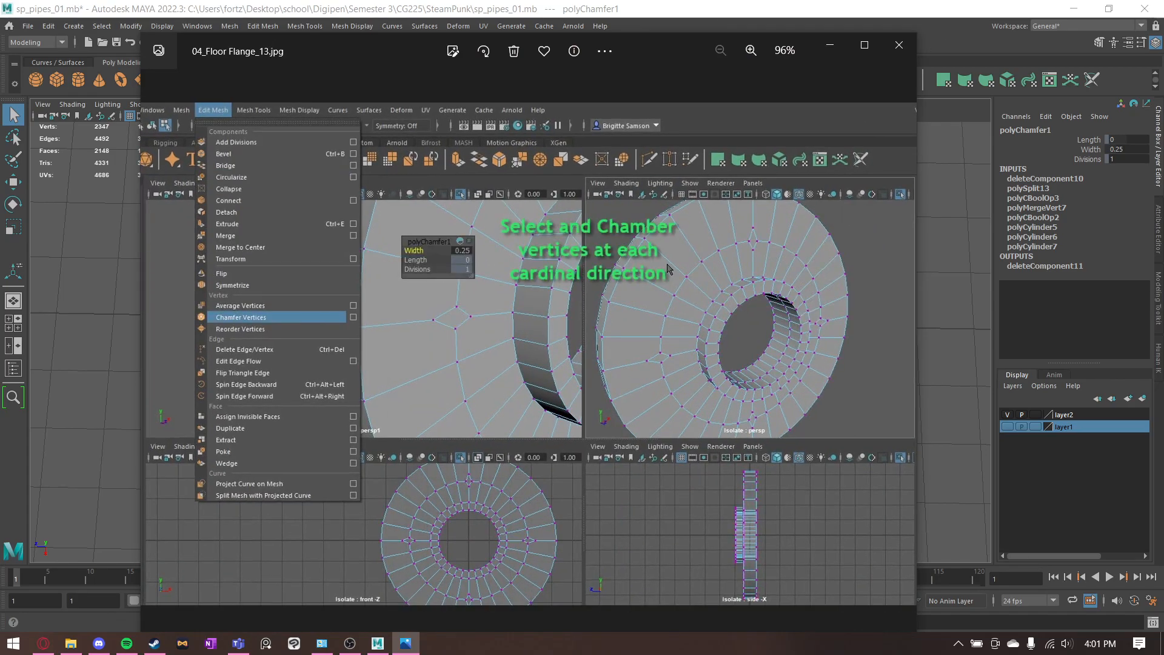
scroll(669, 269, down, 1)
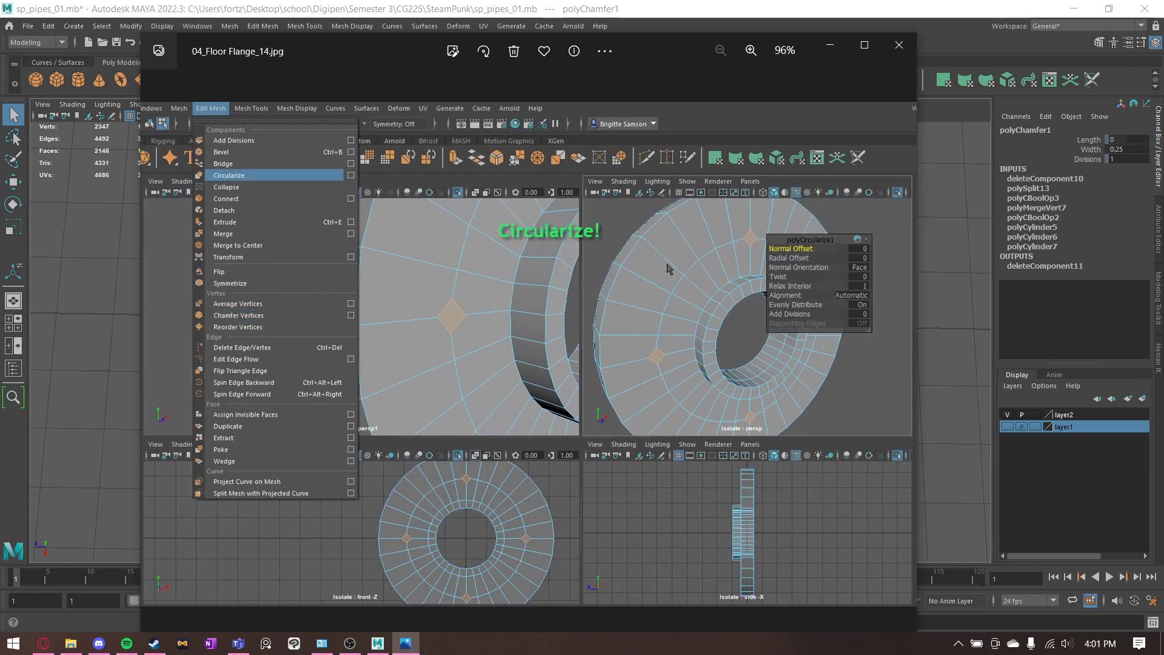
click(830, 52)
- Select the four diamond-shaped faces on the disc's middle edge loop and apply Circularize to them
right_drag(344, 308, 345, 339)
click(348, 317)
shift+click(517, 159)
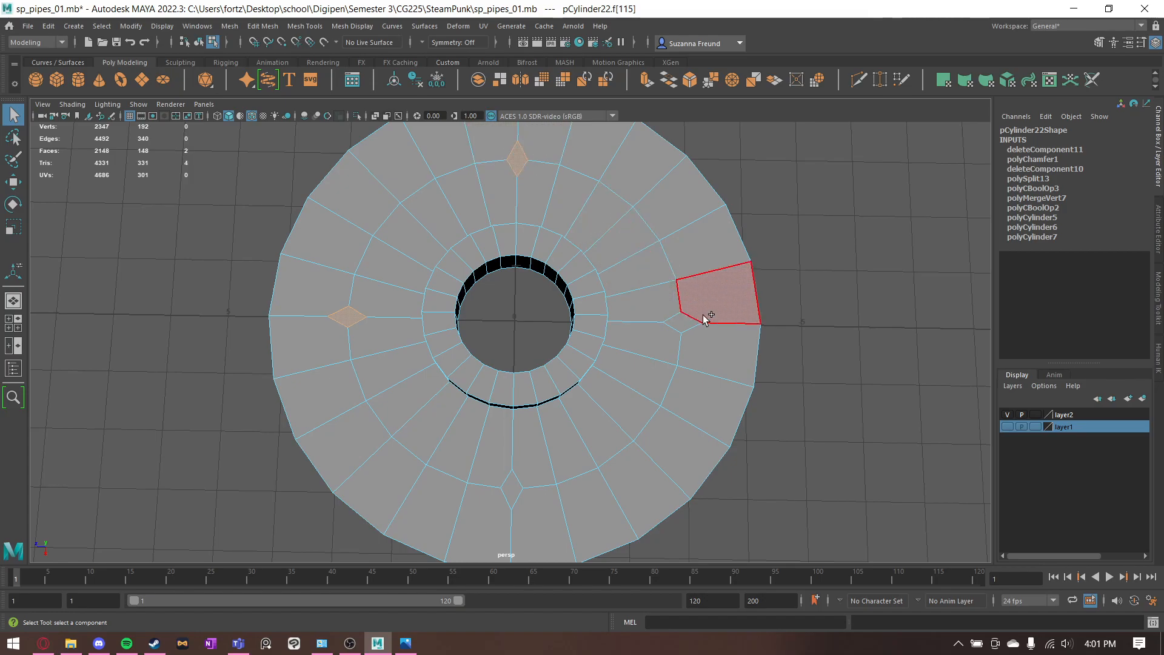
shift+click(681, 322)
shift+click(509, 500)
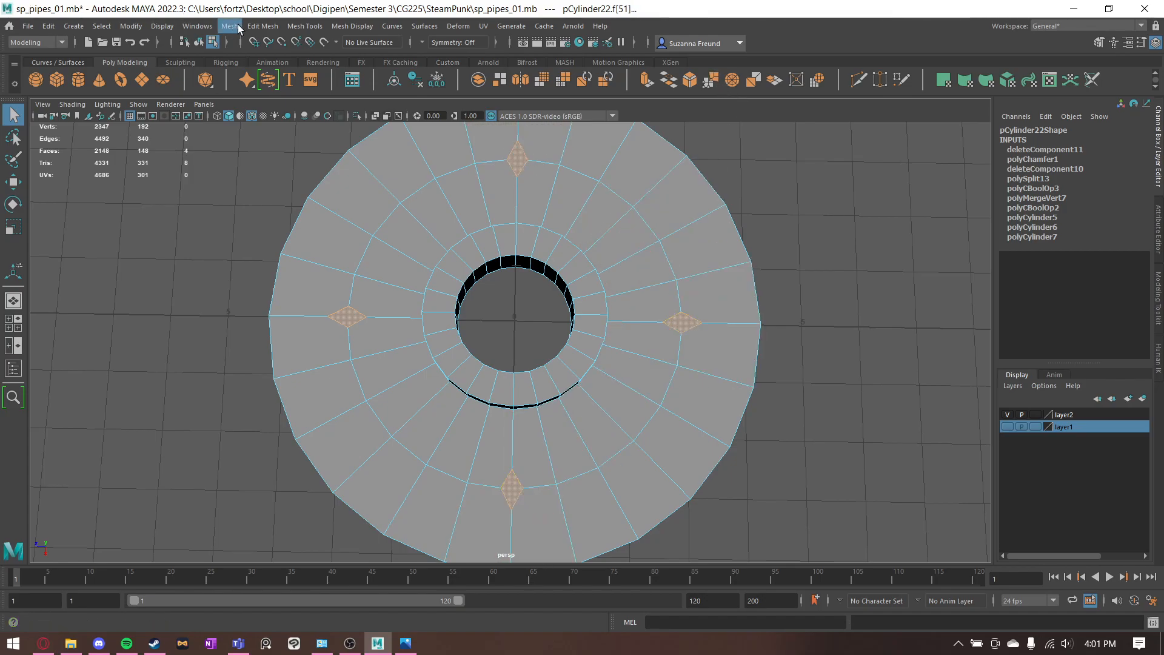
click(262, 26)
mouse_move(232, 30)
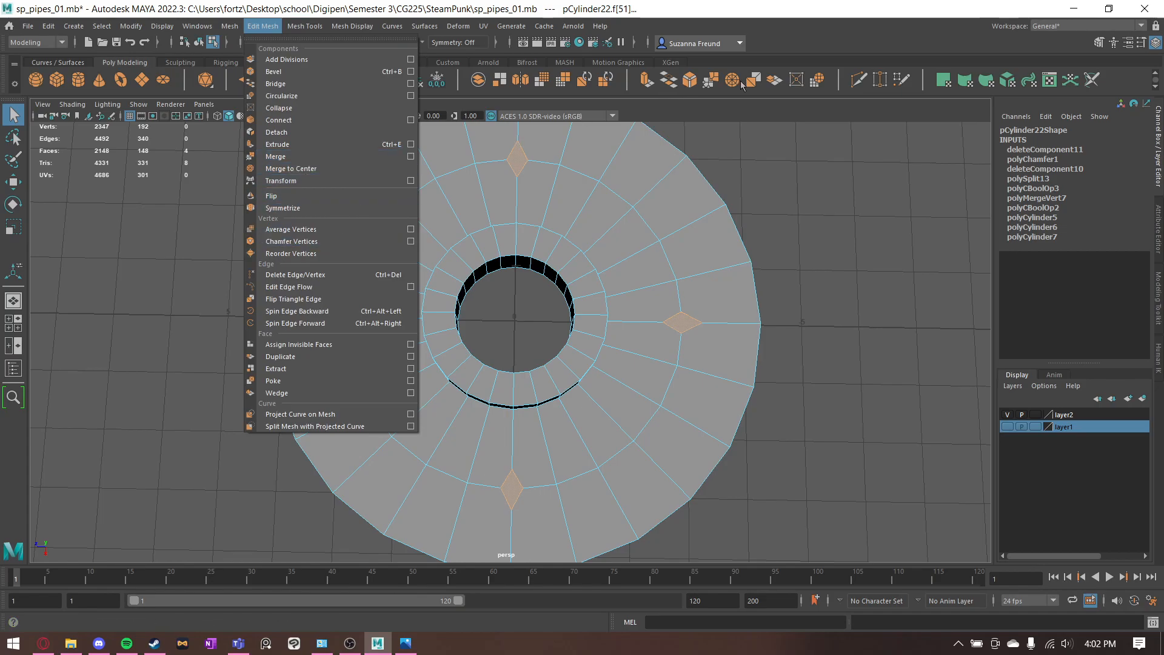
click(775, 72)
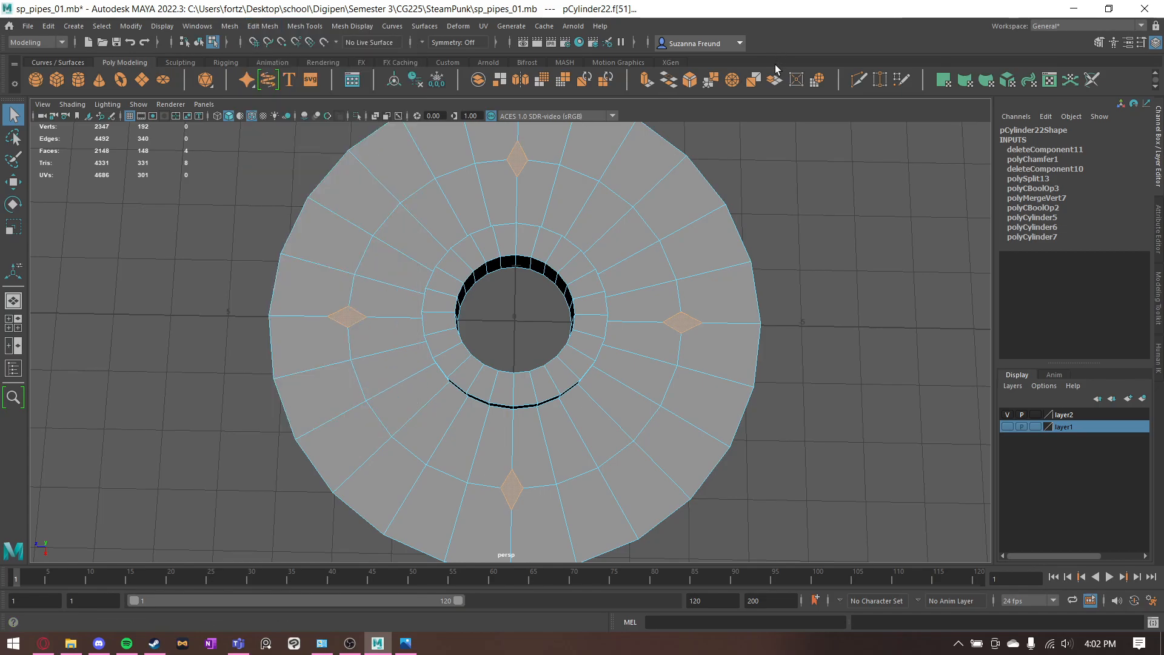
click(824, 86)
alt+drag(719, 227, 734, 177)
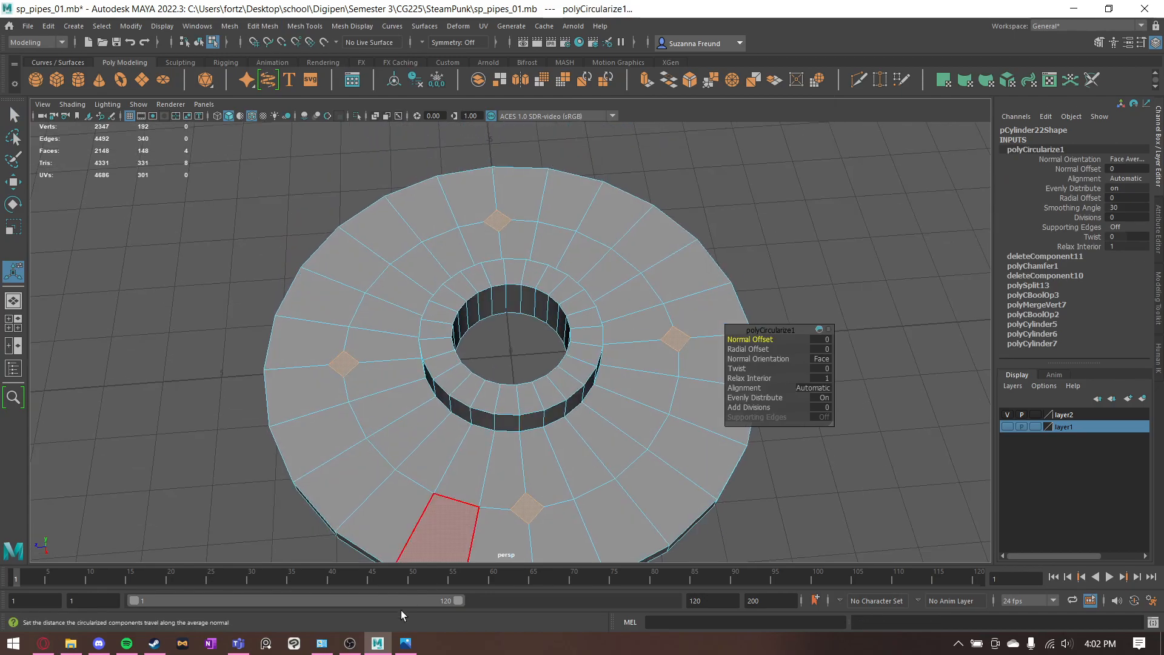
- Check the reference image for the Circularize radial offset and division settings of the four bolt-hole faces
click(405, 643)
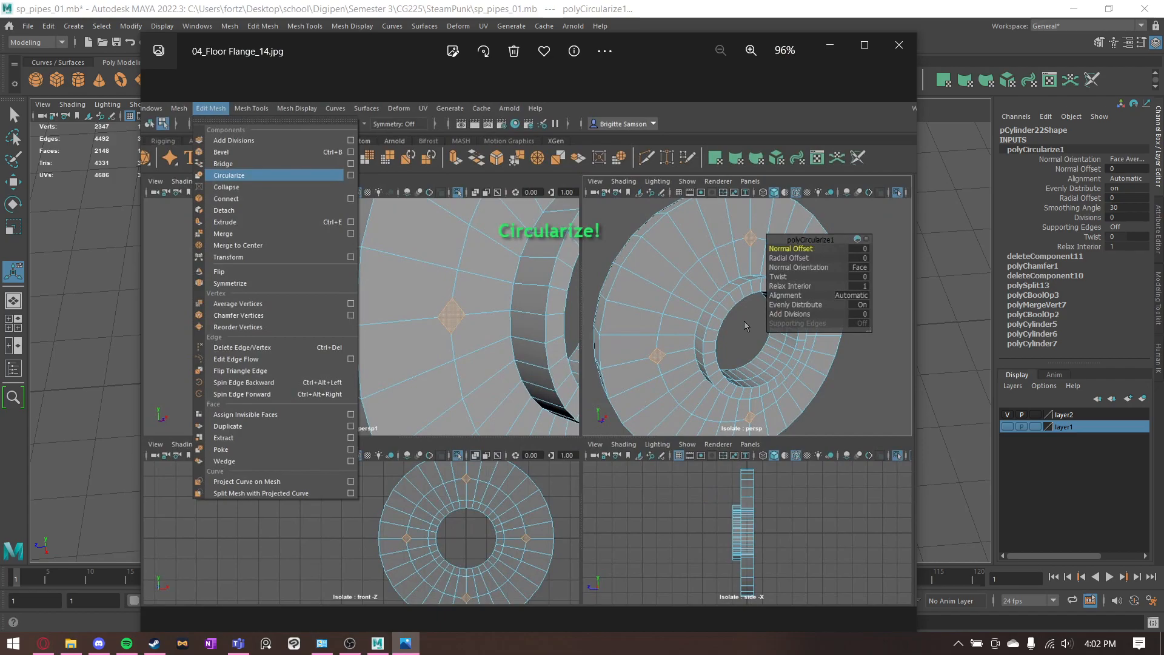
key(Right)
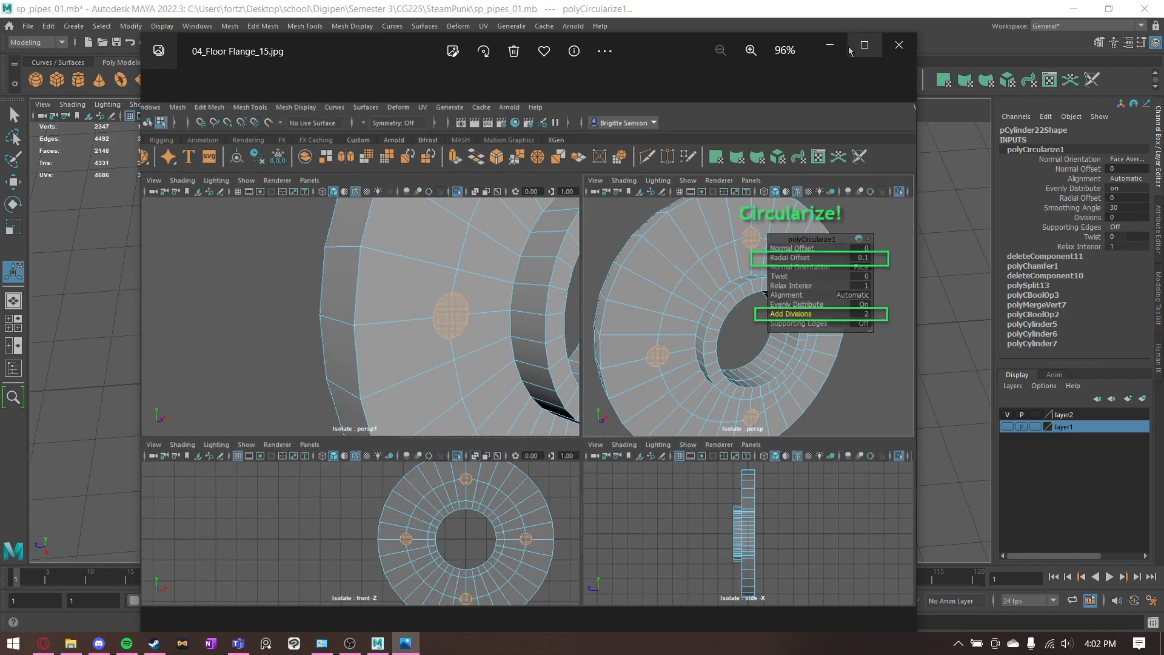
click(820, 49)
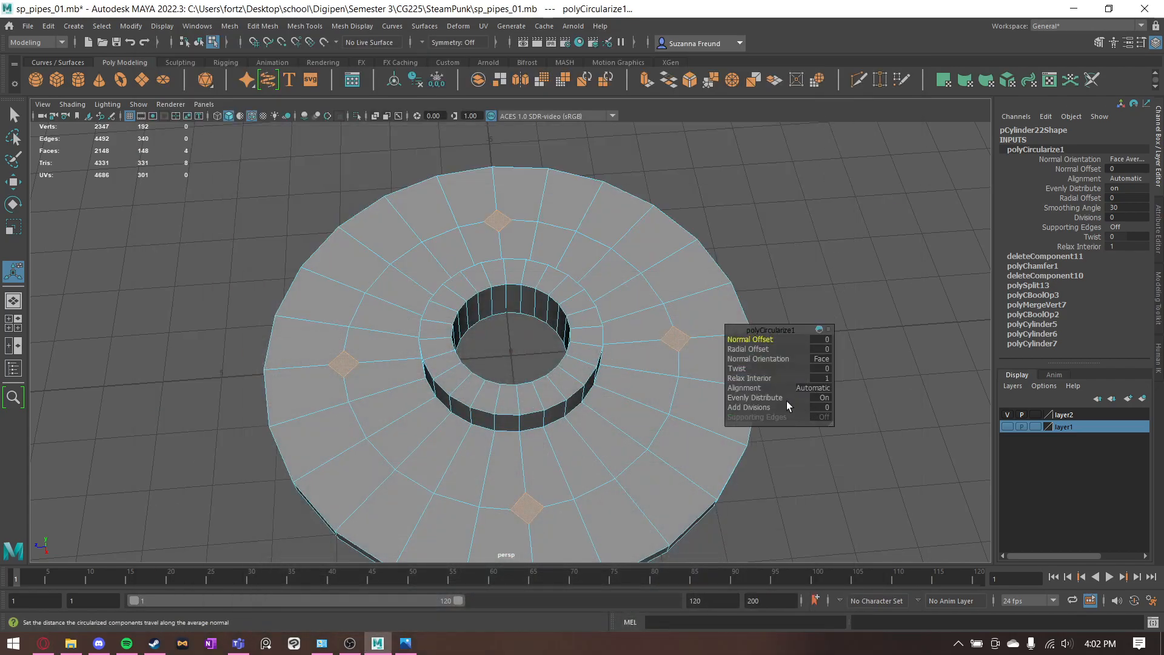
- Set the Circularize divisions to 2 and the radial offset to 0.1 for the four bolt-hole faces
drag(760, 409, 770, 410)
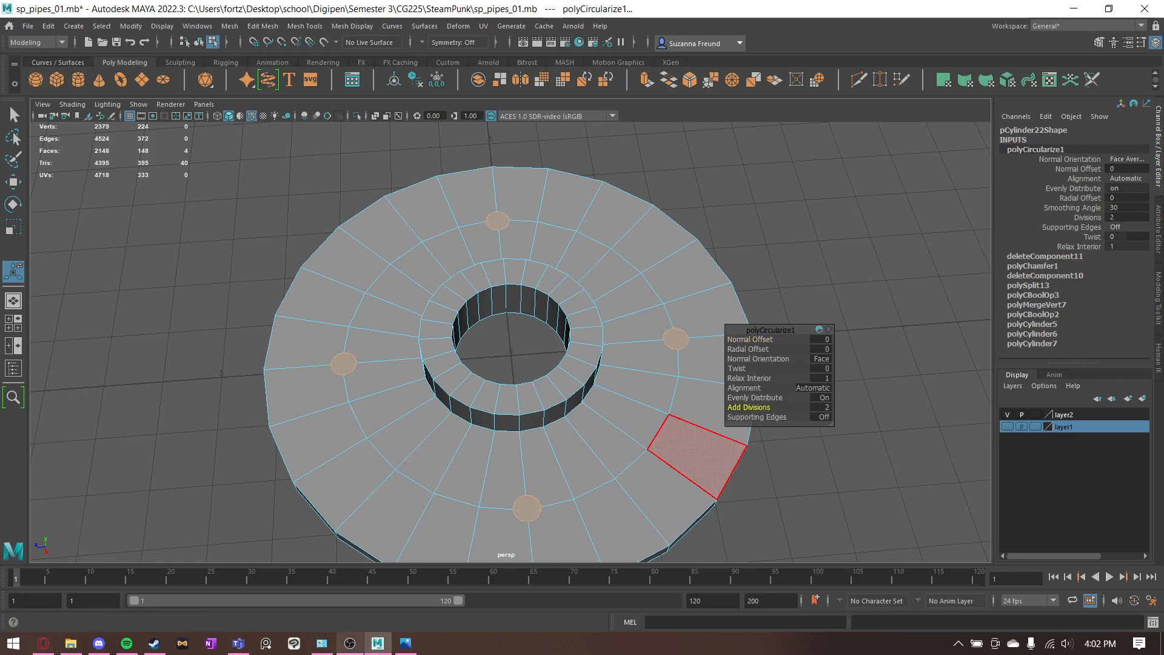
click(408, 653)
click(407, 653)
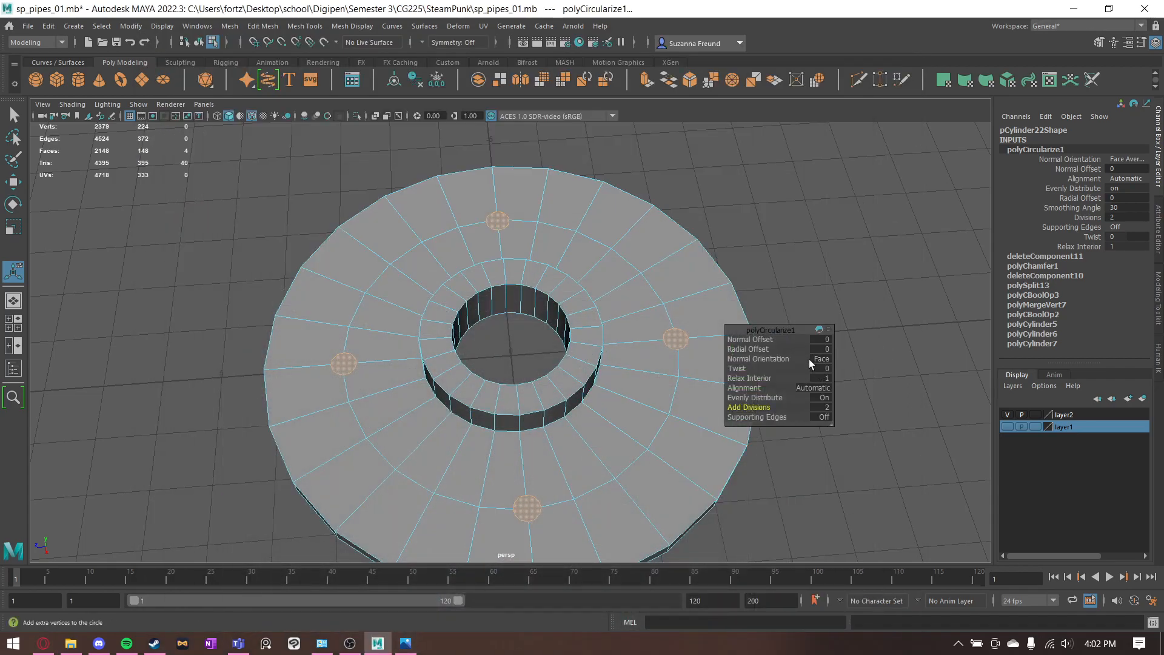
drag(827, 350, 835, 347)
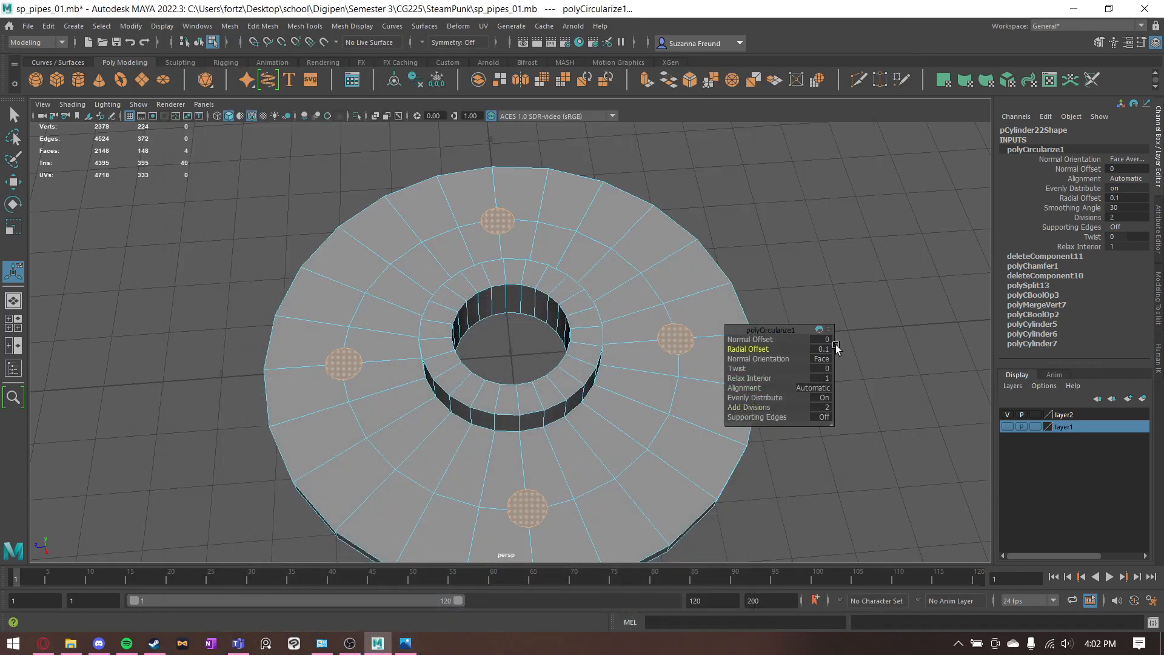
mouse_move(567, 285)
alt+mouse_down()
mouse_move(553, 257)
mouse_move(551, 332)
mouse_move(573, 273)
alt+mouse_up()
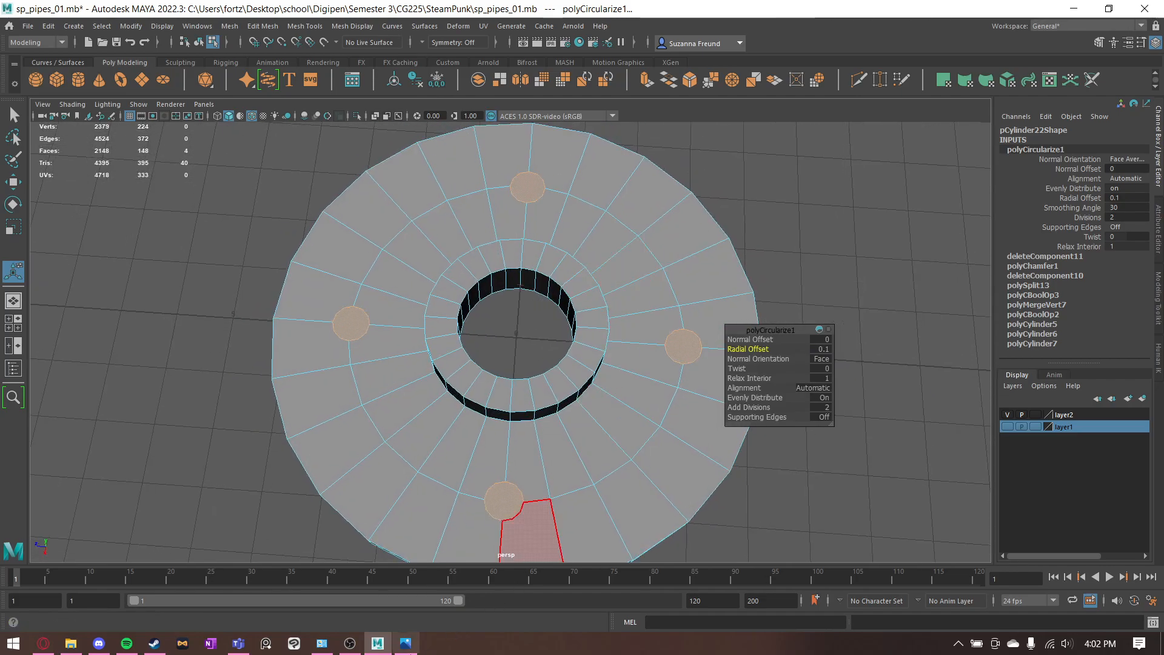
- Check the reference image for the extrusion instruction and extrude the four circular bolt-hole faces
click(406, 642)
scroll(790, 391, down, 1)
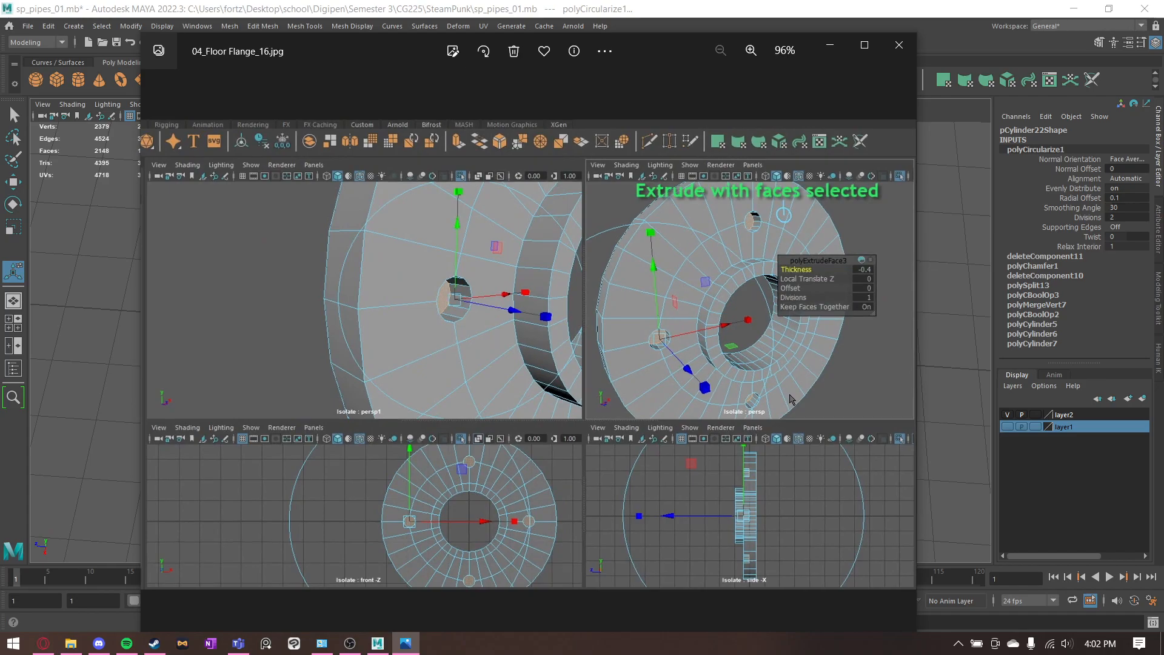
click(830, 45)
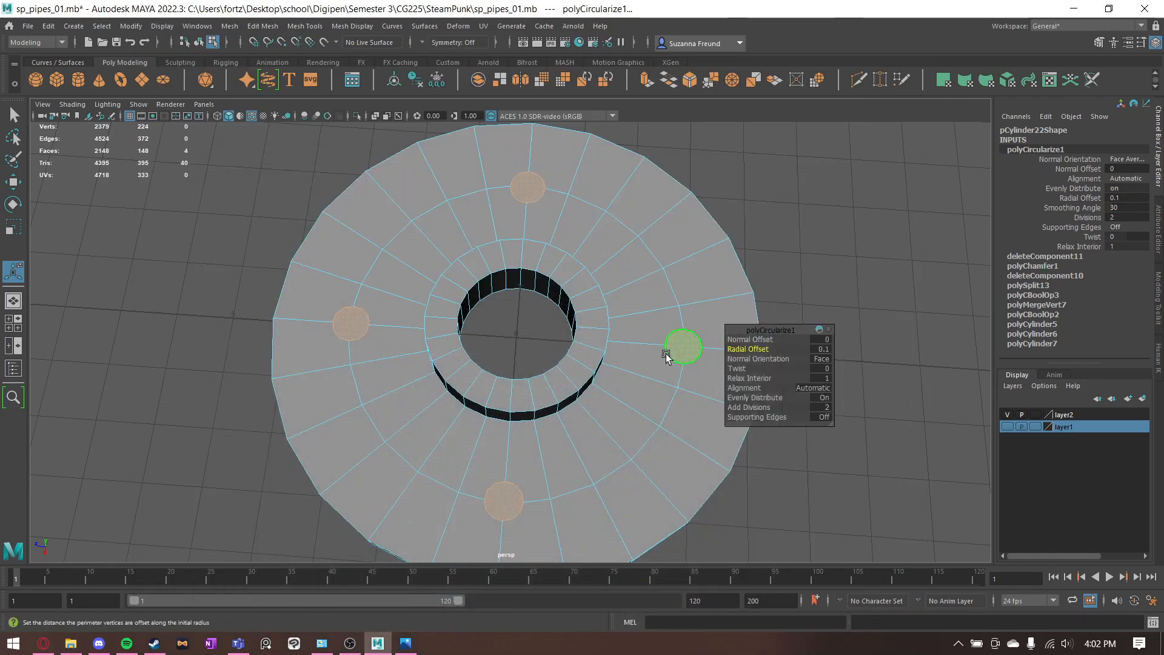
alt+drag(673, 351, 642, 297)
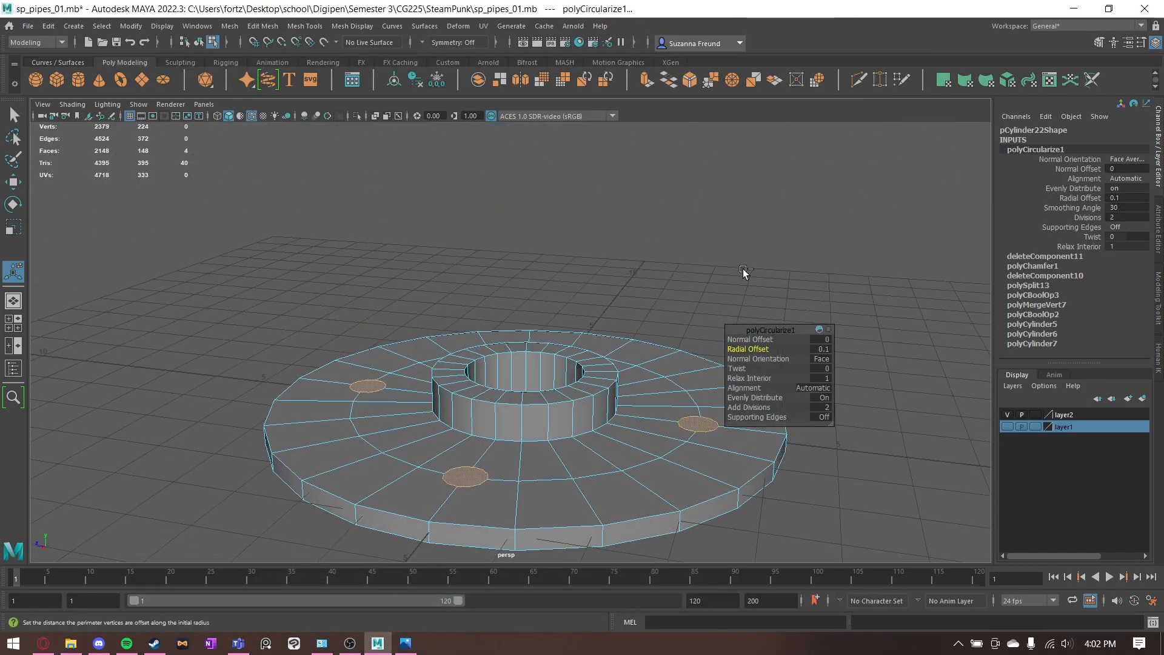
key(ctrl+e)
key(space)
key(space)
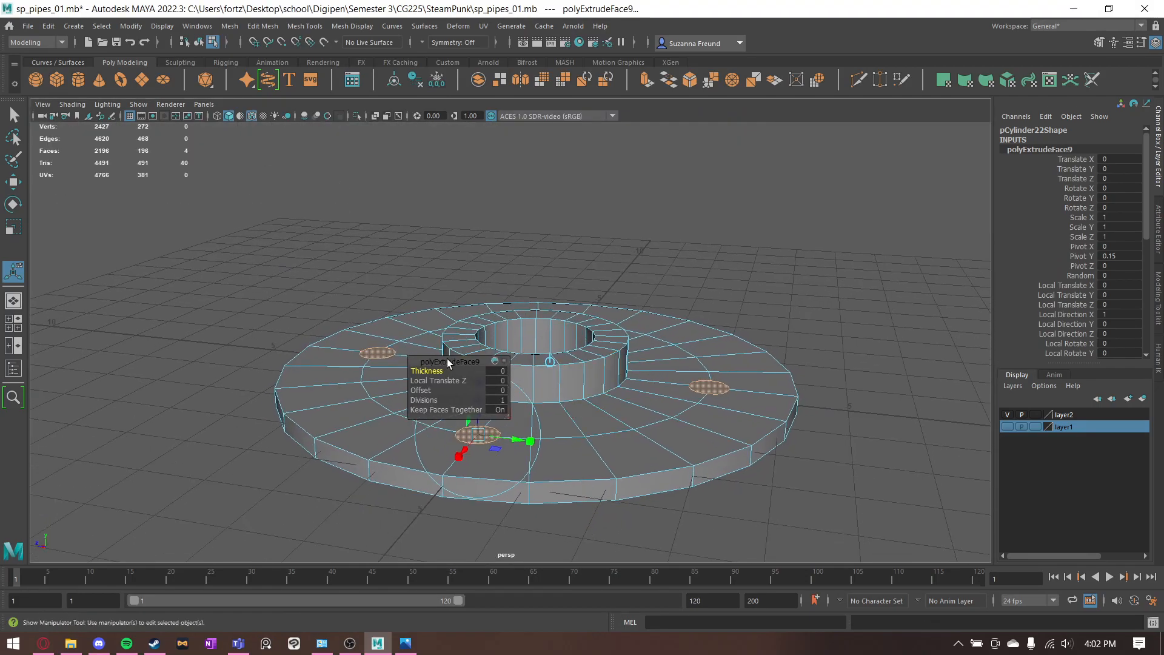
- Set the thickness of the bolt-hole extrusion to -0.3 and inspect the depth of the holes from below and above
drag(419, 363, 829, 245)
drag(479, 411, 480, 430)
key(ctrl+z)
scroll(765, 310, up, 5)
alt+drag(733, 366, 693, 284)
text(-0.3)
key(Return)
alt+drag(725, 316, 434, 408)
key(w)
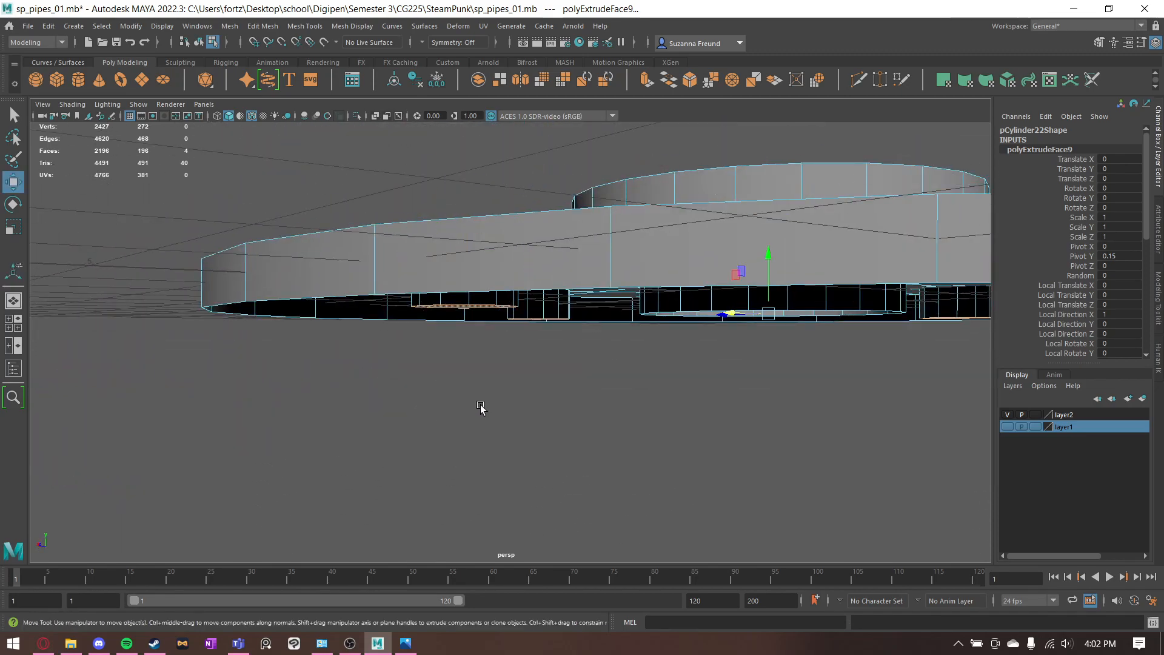
drag(770, 280, 272, 326)
alt+drag(387, 354, 468, 398)
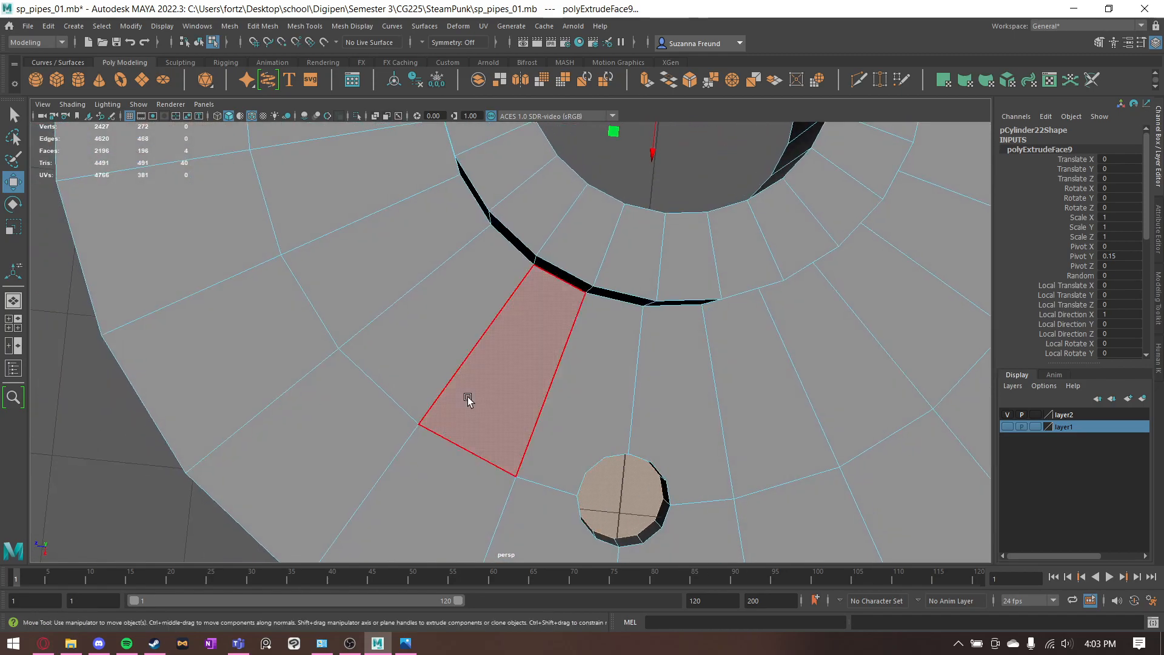
- Look through the following reference images for which flange edges to bevel and with what settings
click(406, 643)
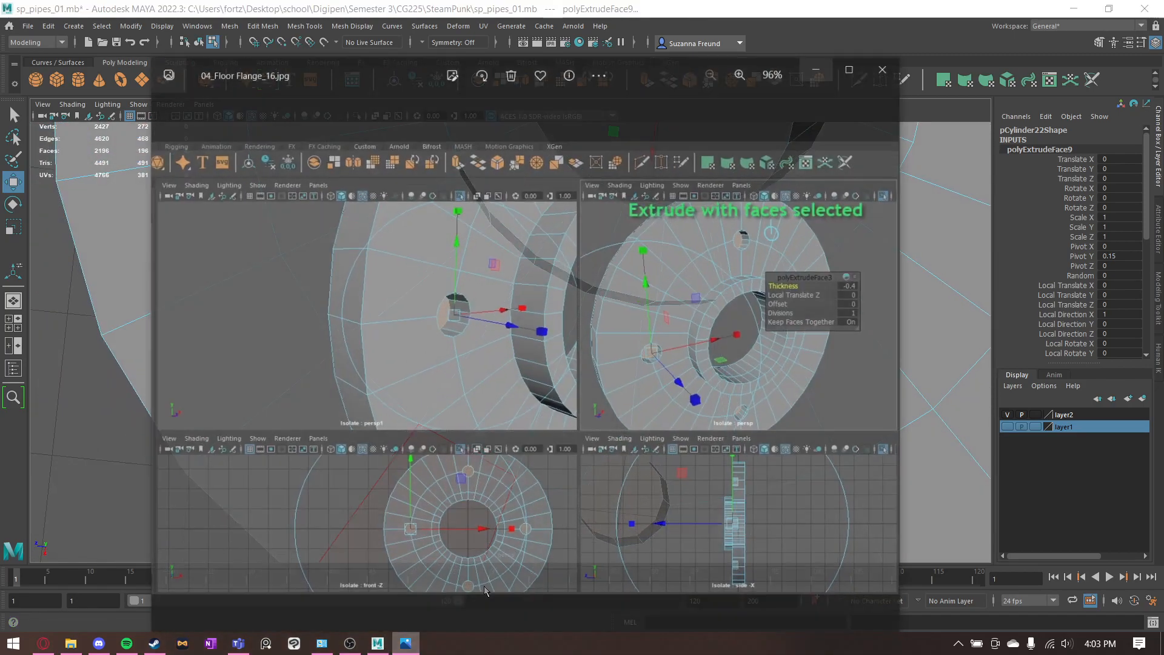
key(Right)
key(Right)
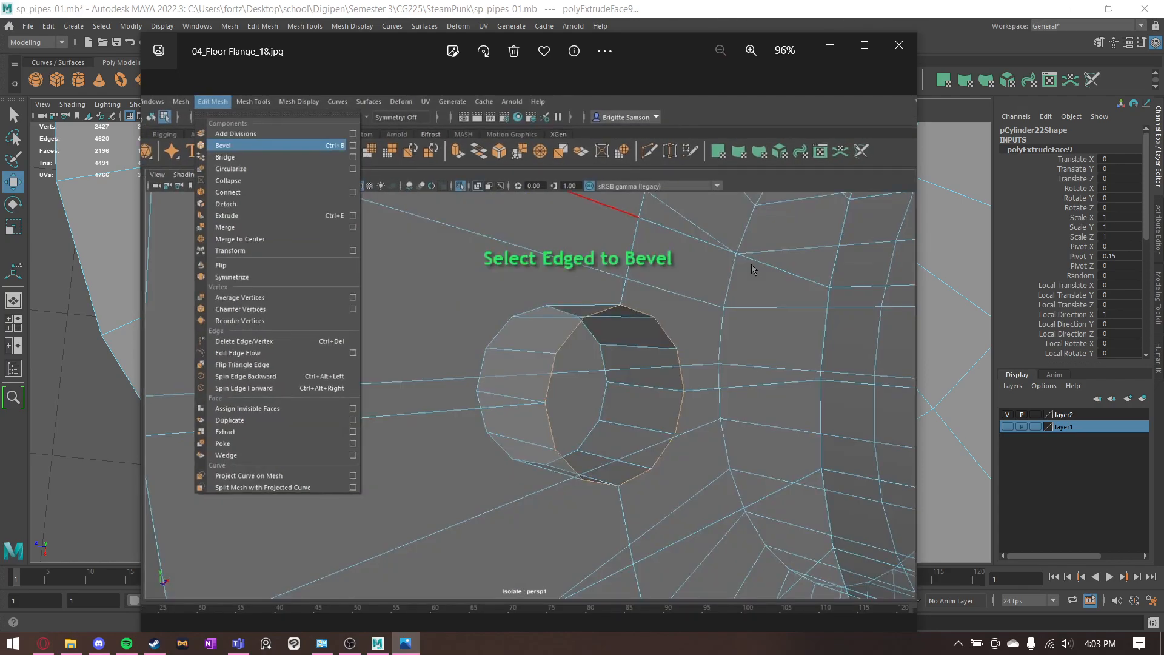
key(Right)
key(Right)
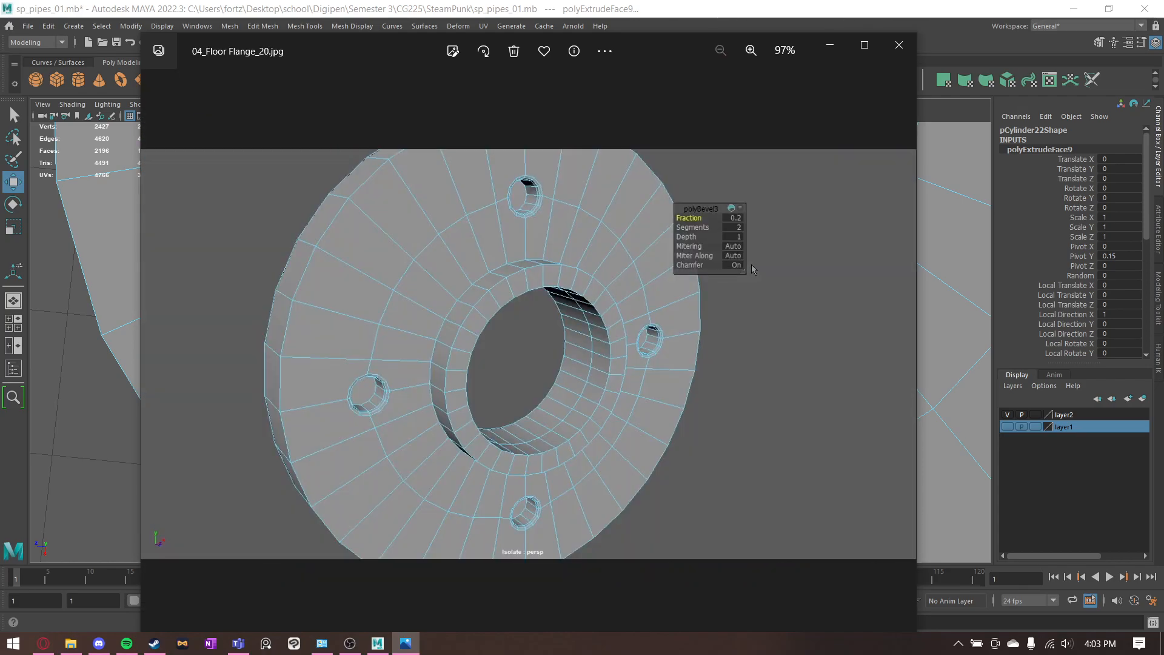
key(Right)
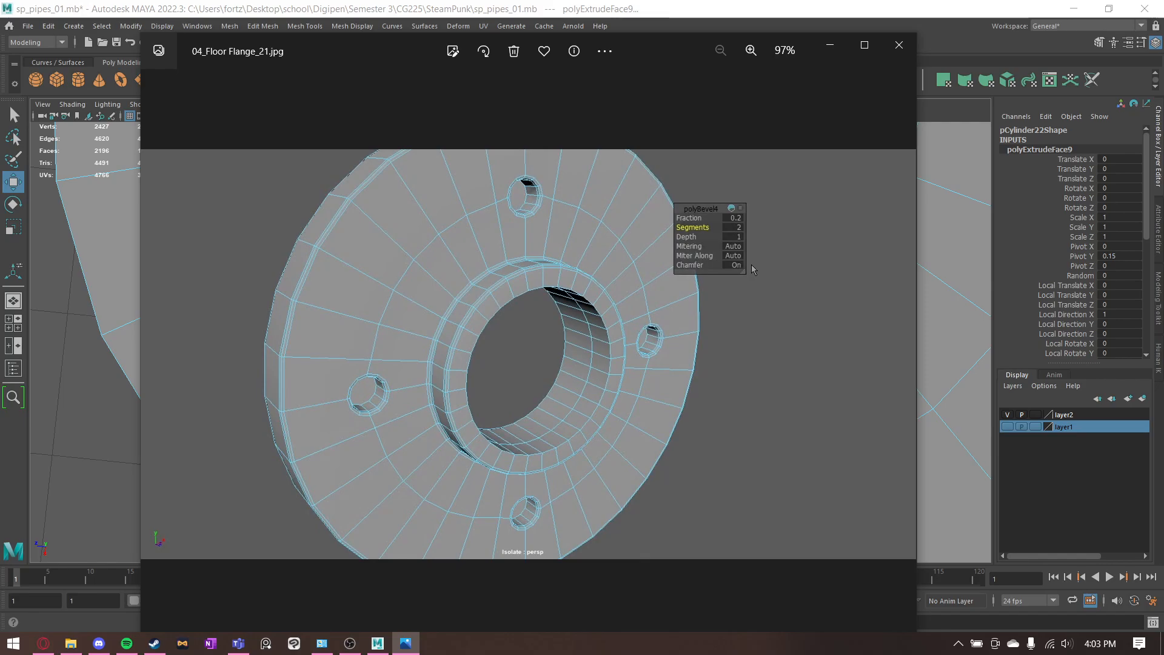
click(827, 44)
- Select the edge loops around the collar's outer top and base and the disc's upper outer rim
scroll(573, 288, down, 5)
alt+drag(569, 309, 550, 284)
right_drag(527, 262, 533, 231)
click(558, 300)
key(q)
double_click(566, 293)
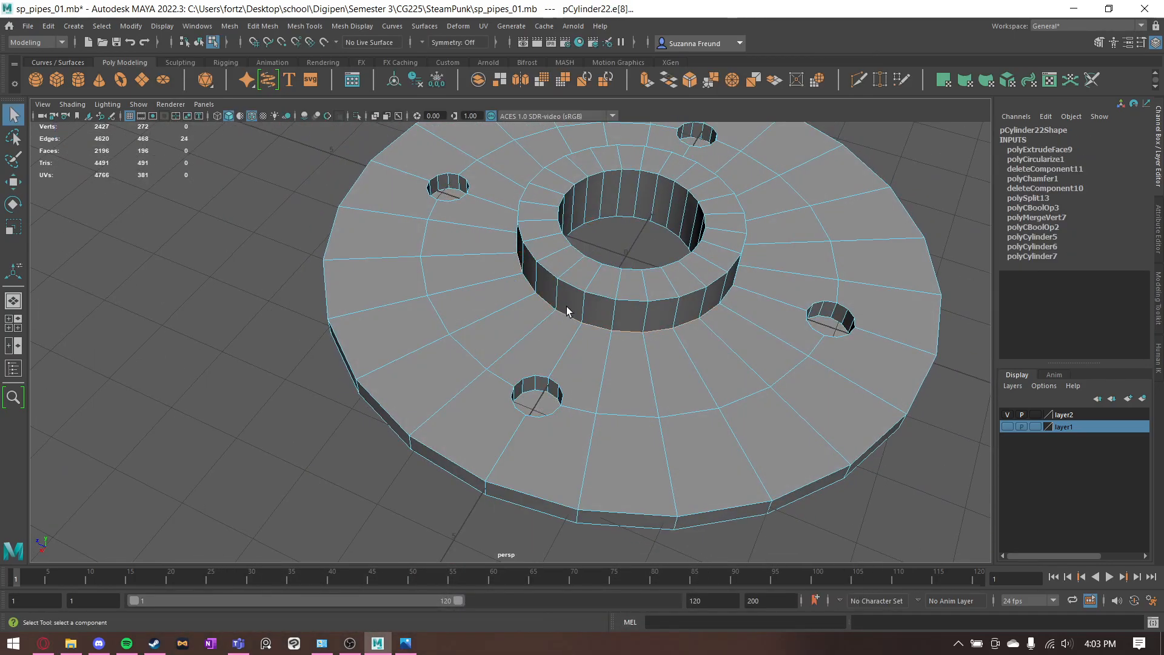
shift+click(537, 376)
shift+double_click(442, 446)
- Add all upper rim edges of the nearest bolt hole to the edge selection
scroll(562, 393, up, 3)
shift+click(544, 416)
alt+drag(617, 476, 617, 423)
click(556, 341)
key(ctrl+z)
alt+drag(628, 374, 640, 382)
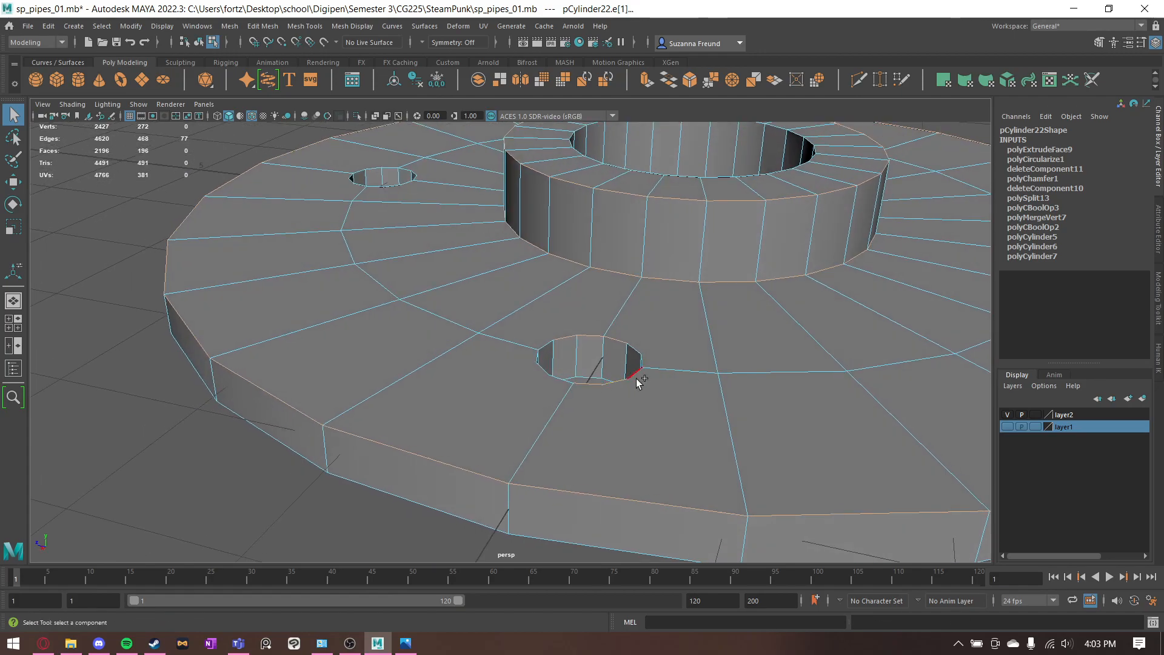
shift+click(638, 351)
shift+click(538, 369)
alt+drag(566, 383, 540, 398)
key(ctrl+z)
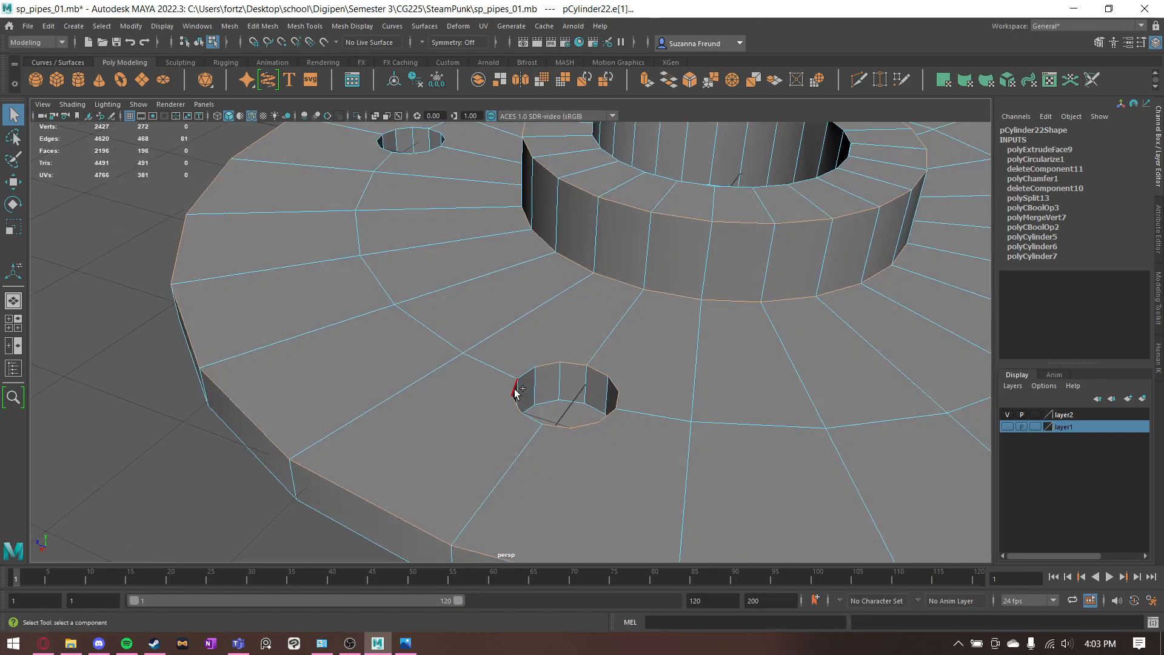
alt+drag(581, 339, 579, 332)
shift+click(531, 364)
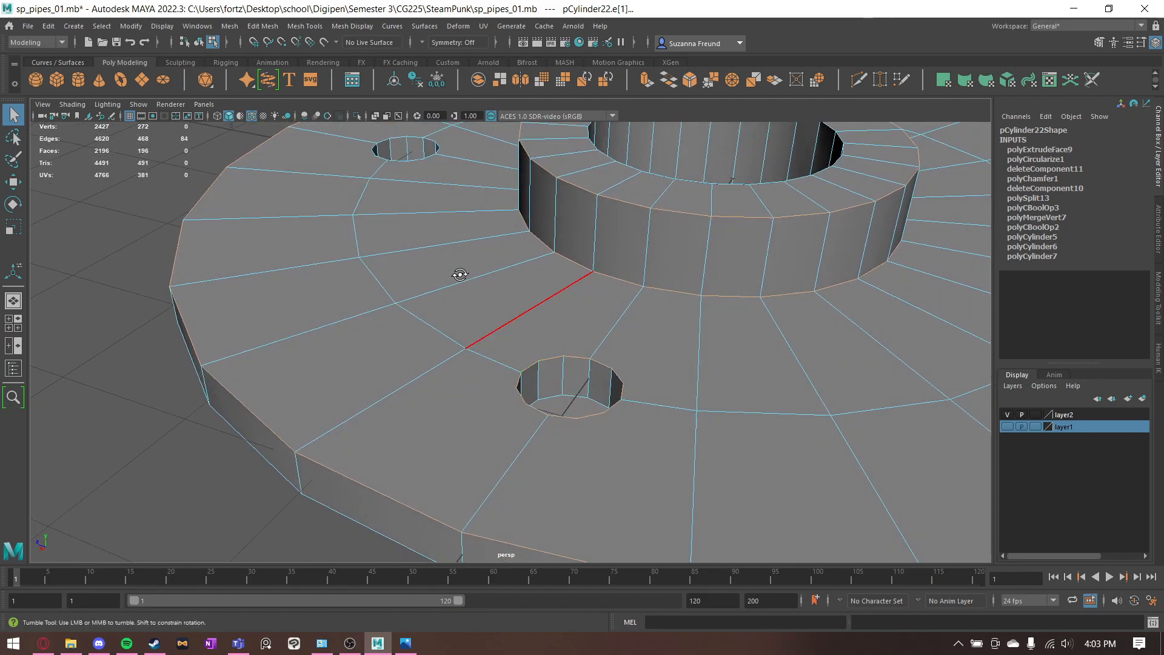
- Add the upper rim edges of the second bolt hole to the edge selection
alt+drag(459, 273, 540, 321)
alt+middle_drag(249, 267, 456, 361)
alt+drag(455, 361, 462, 388)
shift+click(441, 305)
shift+click(398, 249)
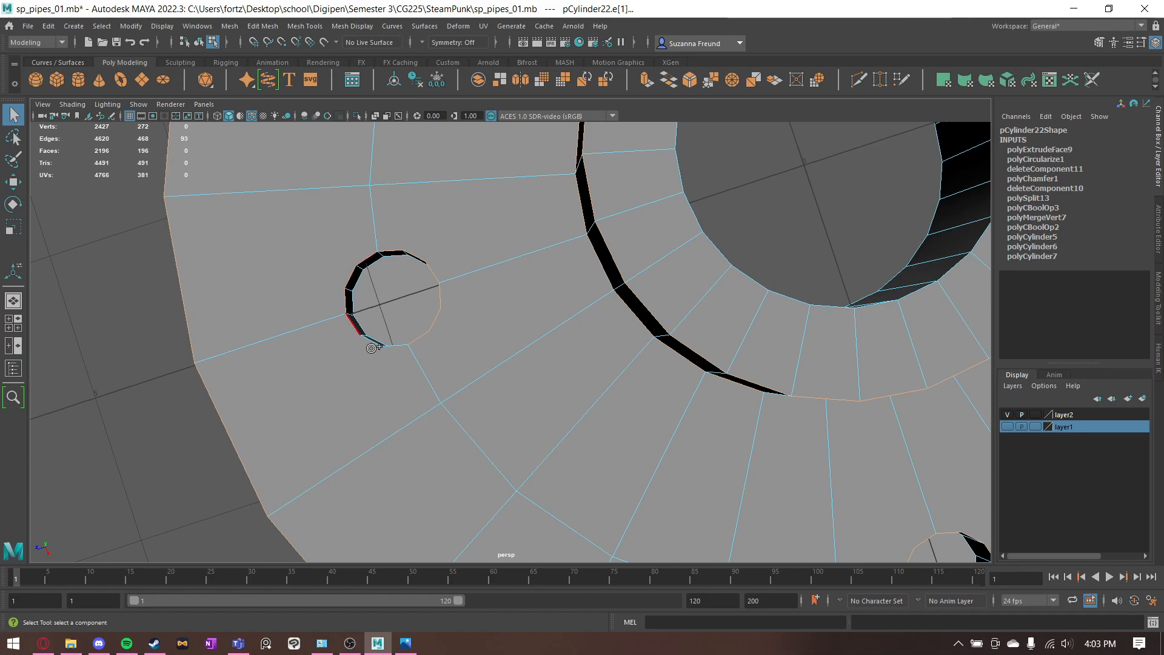
shift+click(395, 348)
- Add the upper rim edges of the third bolt hole to the edge selection
alt+middle_drag(545, 164, 601, 329)
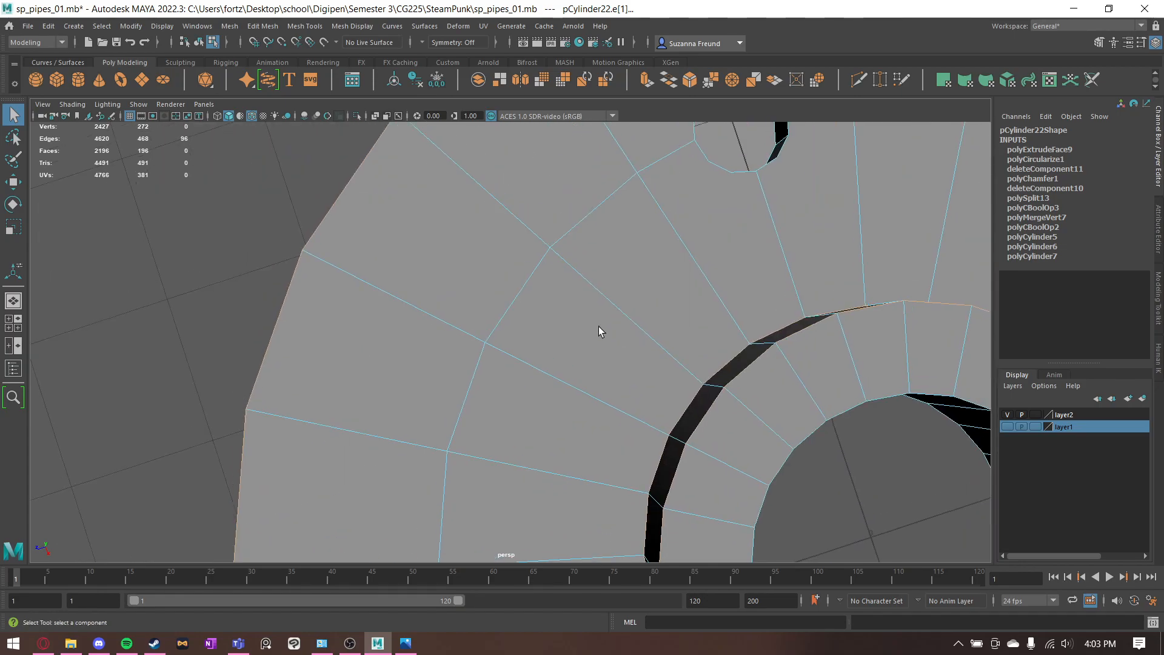
alt+middle_drag(712, 185, 630, 264)
shift+click(537, 324)
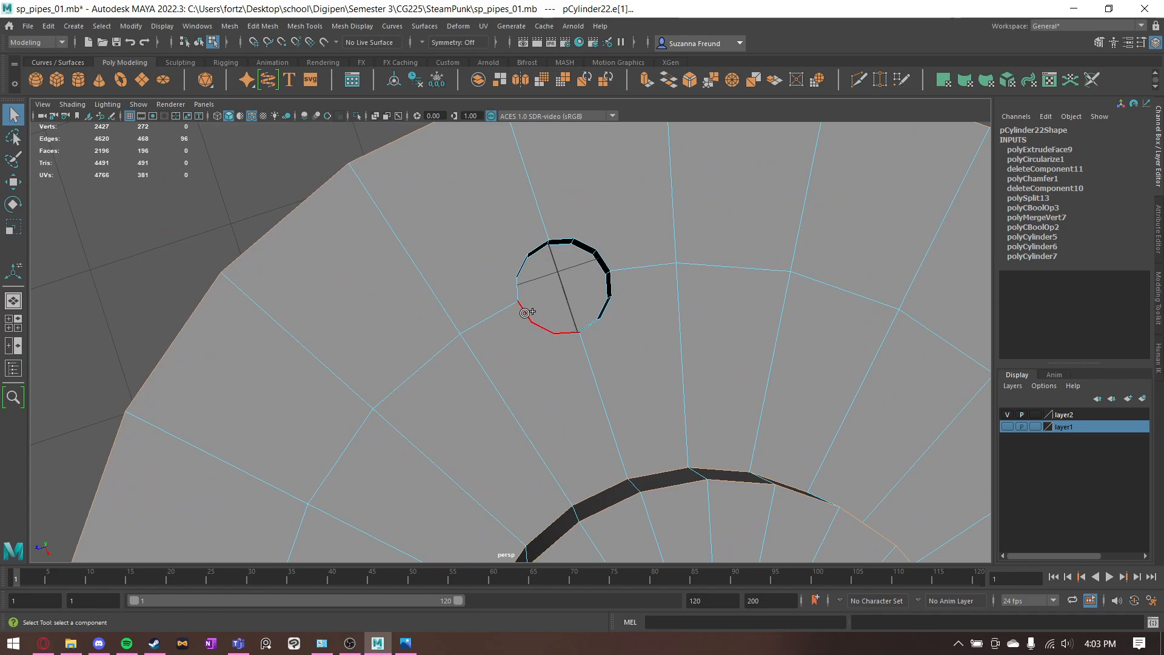
shift+click(520, 263)
shift+click(589, 325)
- Add the upper rim edges of the fourth bolt hole to the edge selection
scroll(668, 298, down, 3)
alt+drag(694, 340, 631, 261)
alt+middle_drag(620, 404, 547, 259)
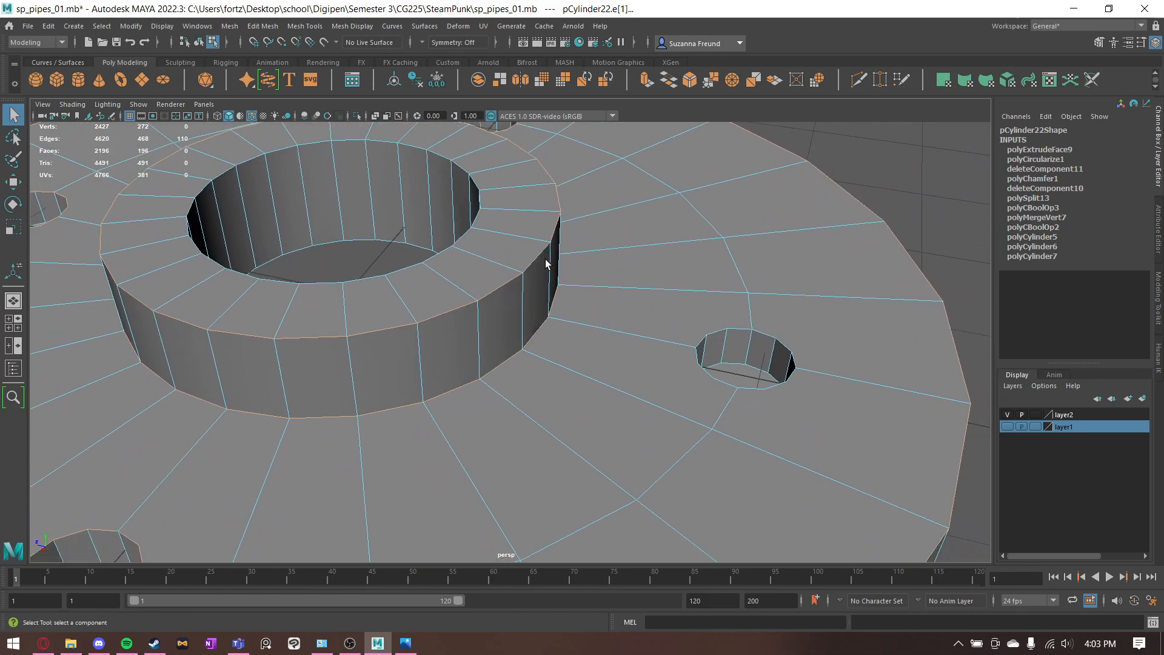
shift+click(786, 375)
alt+drag(842, 415, 897, 436)
ctrl+drag(840, 398, 885, 450)
alt+middle_drag(897, 431, 870, 427)
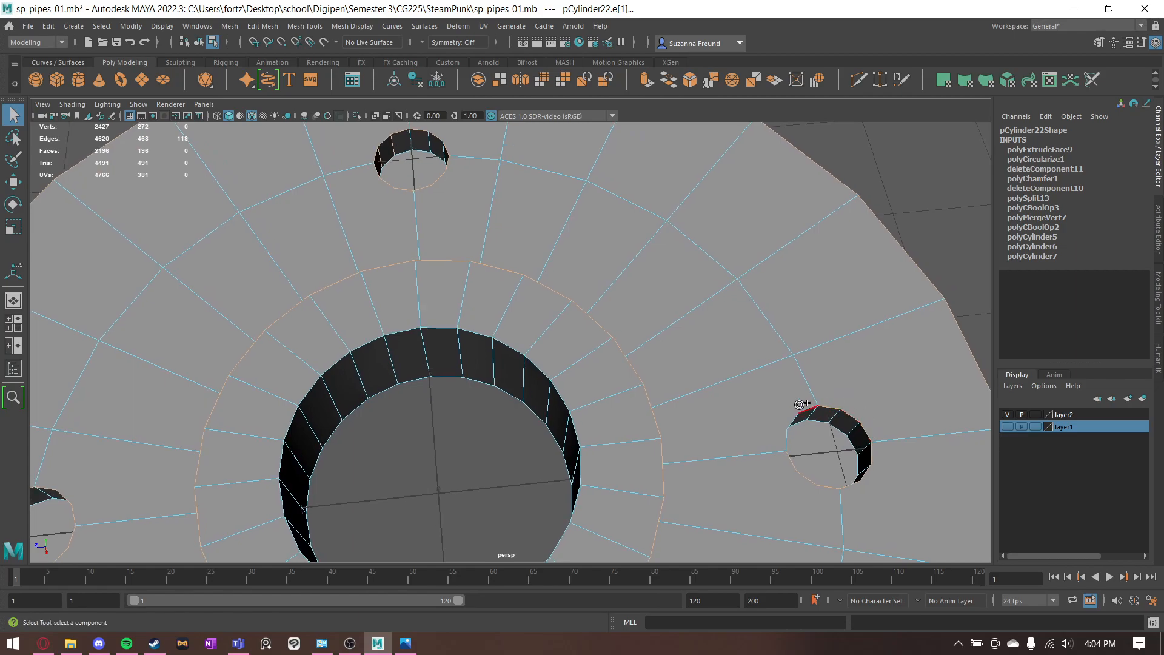
shift+click(786, 417)
alt+drag(811, 368, 548, 356)
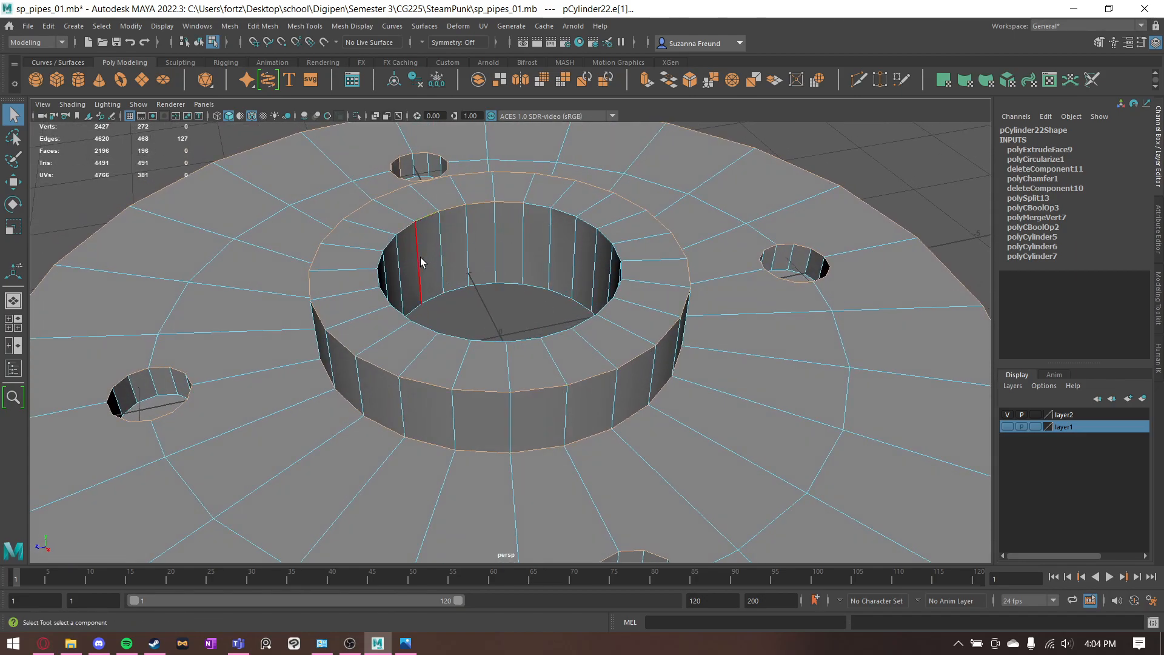
- Try to add the upper rim edges of the central pipe hole to the edge selection
shift+click(386, 242)
scroll(597, 255, down, 6)
alt+drag(568, 323, 600, 323)
scroll(753, 390, up, 8)
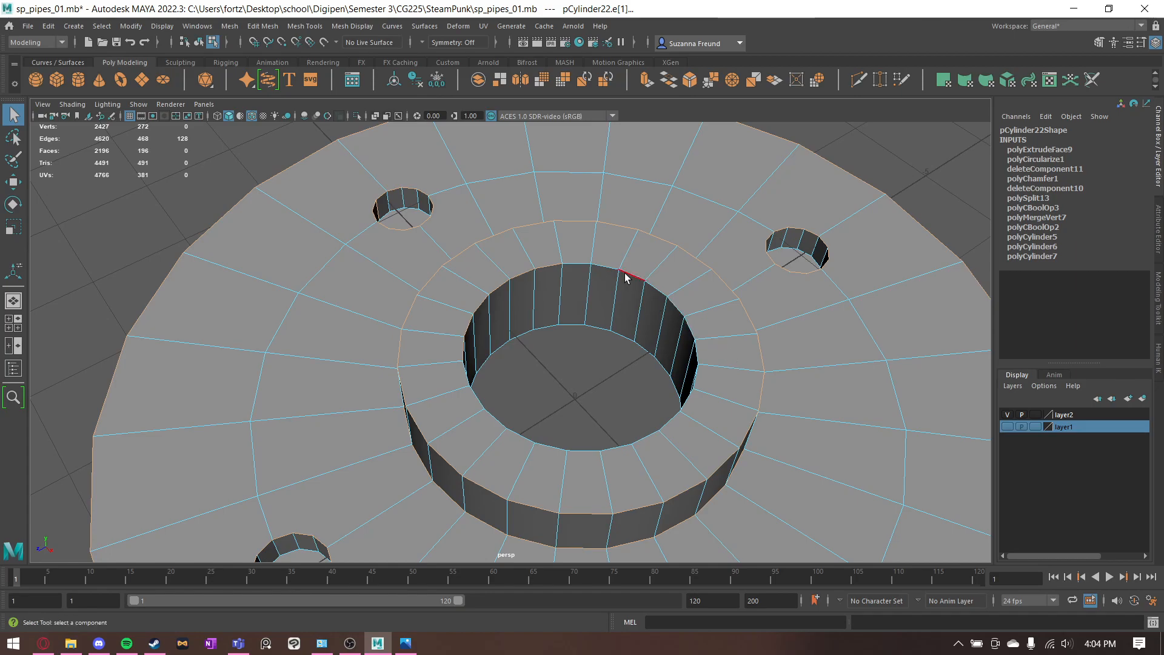
alt+drag(543, 253, 532, 361)
alt+drag(616, 400, 583, 346)
- Bevel the selected collar, disc and bolt-hole edges with 2 segments
scroll(610, 358, down, 4)
scroll(574, 236, up, 4)
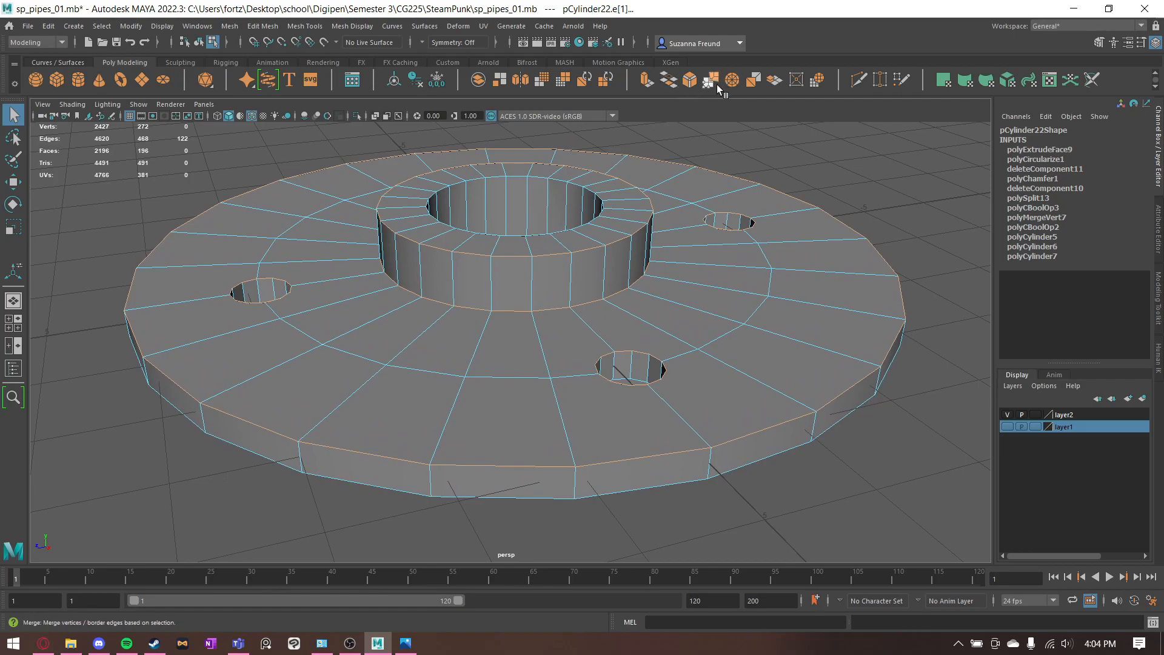
click(691, 79)
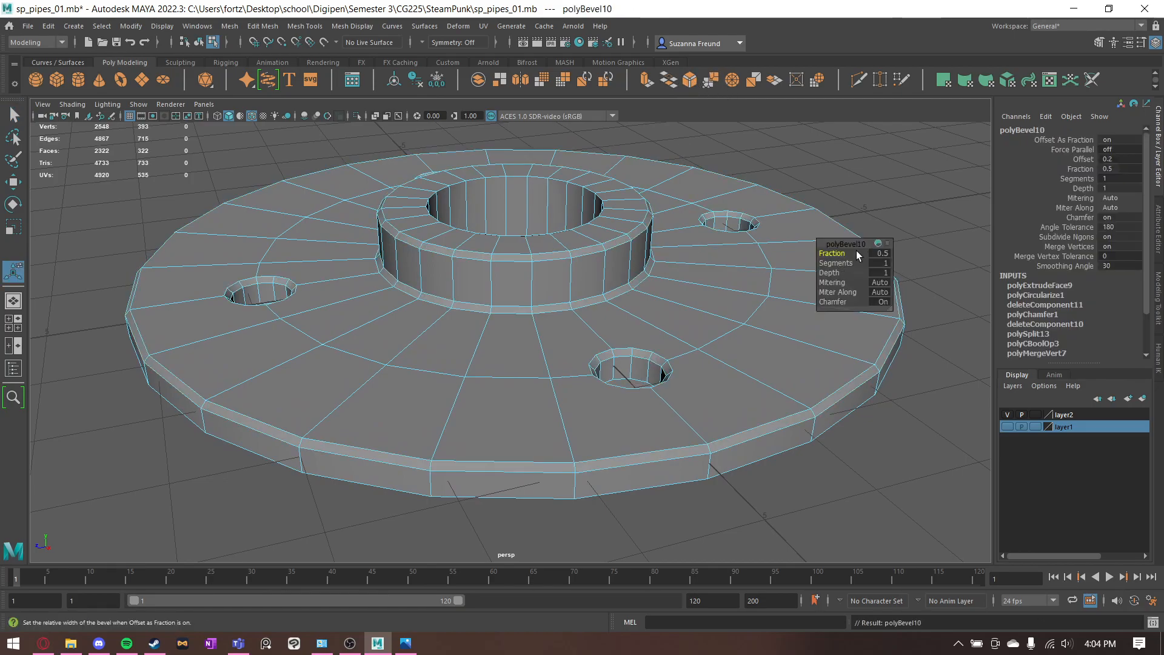
drag(843, 263, 849, 262)
alt+drag(709, 275, 684, 305)
scroll(564, 307, up, 5)
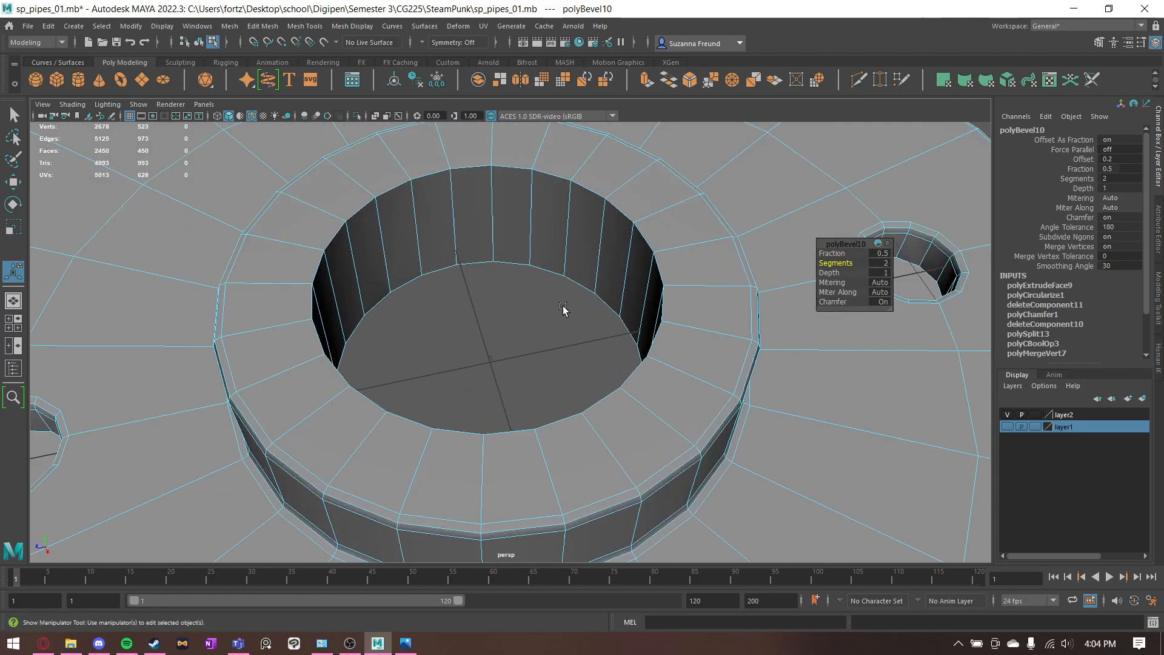
- Select the vertices around the central pipe hole's upper rim and merge them with a distance threshold of 0.01
right_drag(470, 215, 413, 217)
scroll(472, 241, down, 5)
mouse_move(474, 245)
alt+mouse_down()
mouse_move(484, 299)
mouse_move(471, 274)
mouse_move(482, 263)
alt+mouse_up()
drag(322, 272, 661, 549)
alt+middle_drag(687, 420, 687, 415)
ctrl+drag(705, 514, 624, 283)
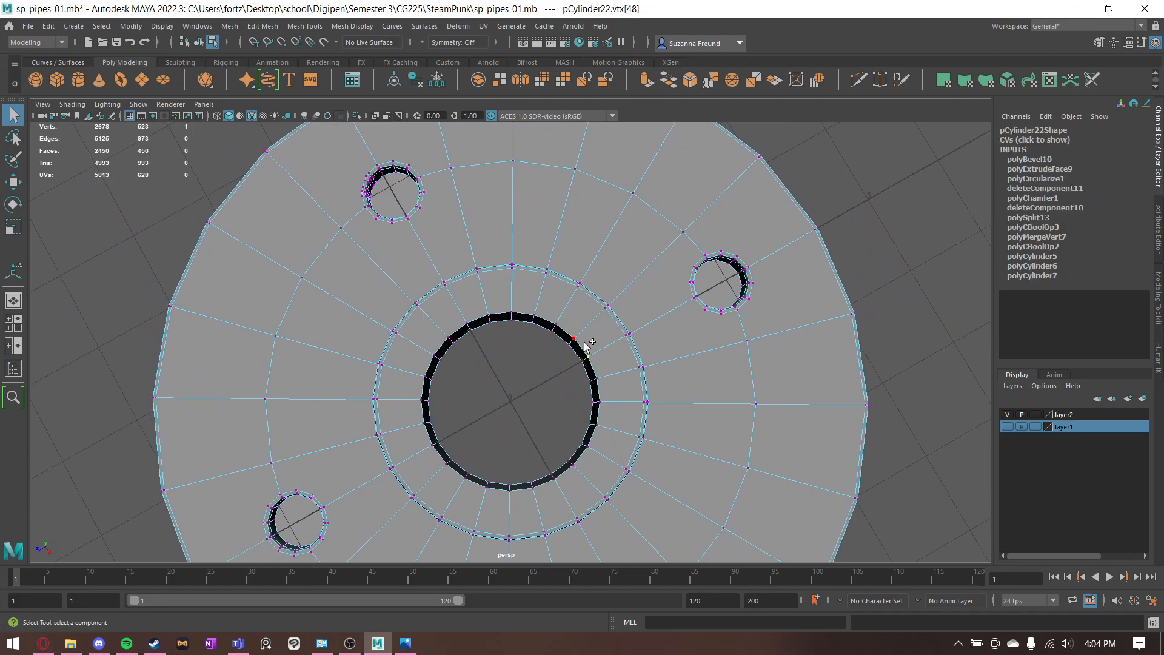
scroll(646, 356, up, 5)
alt+drag(647, 356, 624, 331)
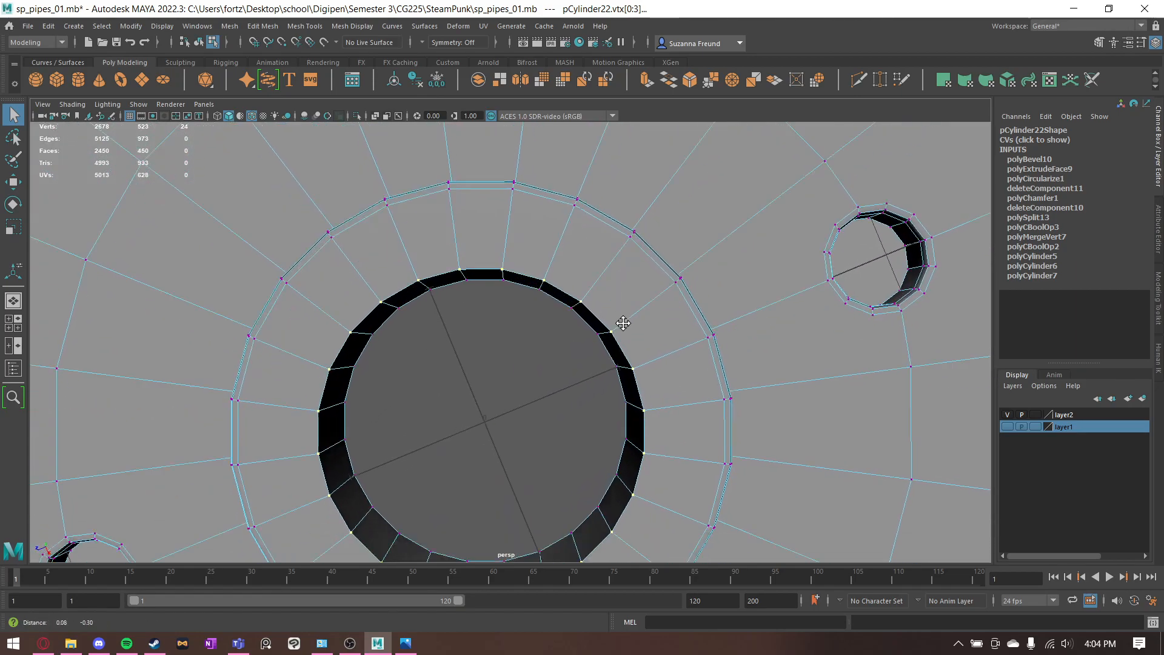
alt+middle_drag(624, 331, 639, 272)
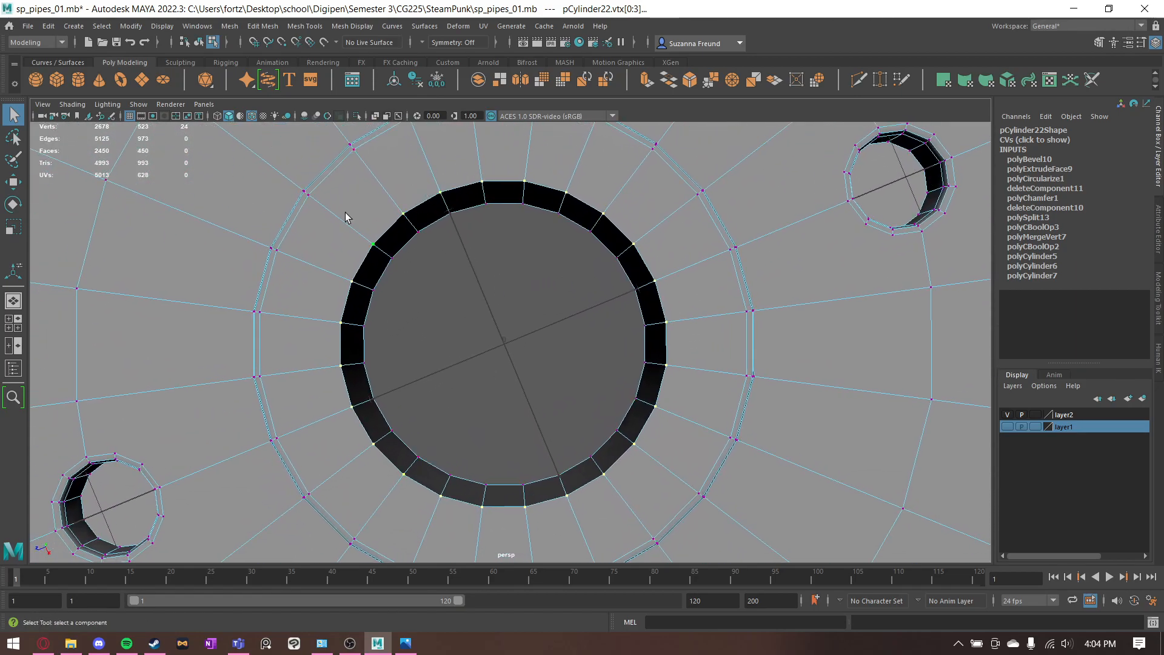
click(715, 81)
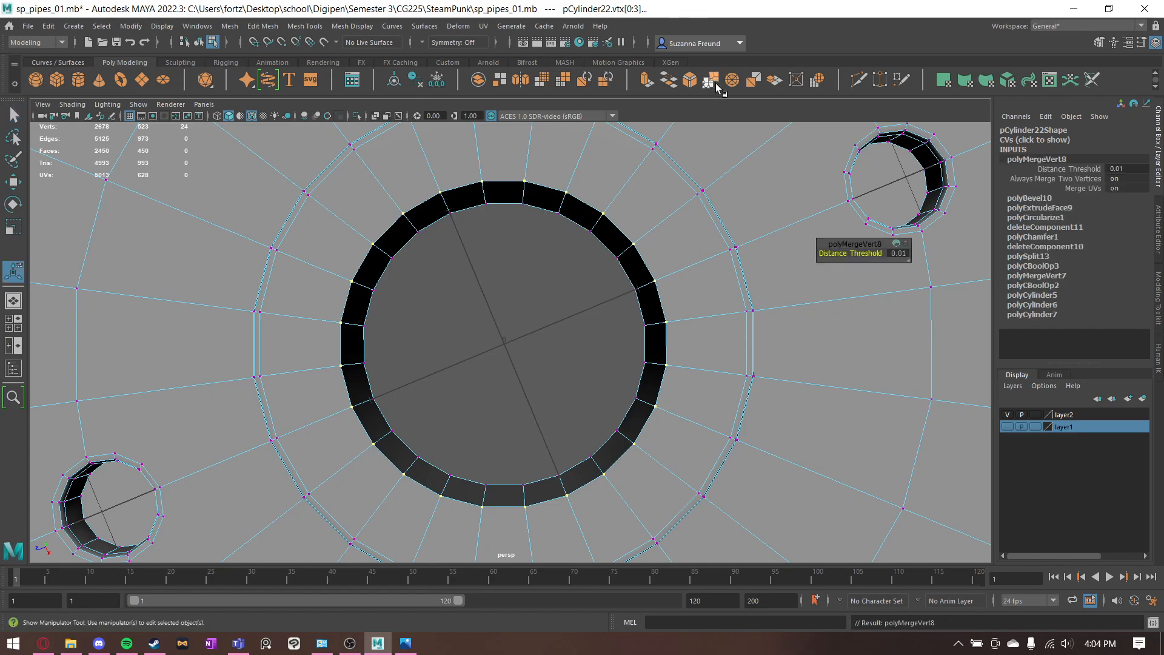
- Select the full edge loop around the central pipe hole's upper rim
click(558, 331)
drag(431, 175, 446, 214)
key(w)
key(ctrl+z)
right_drag(467, 157, 465, 158)
double_click(463, 180)
key(q)
alt+drag(510, 205, 533, 261)
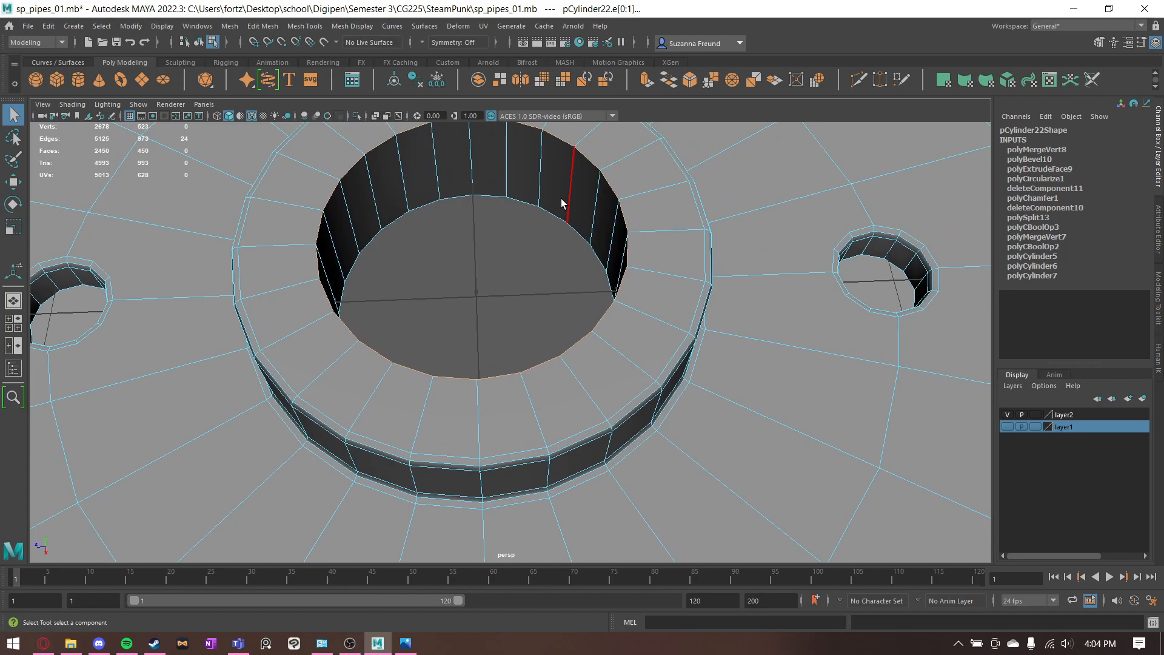
alt+drag(592, 160, 622, 147)
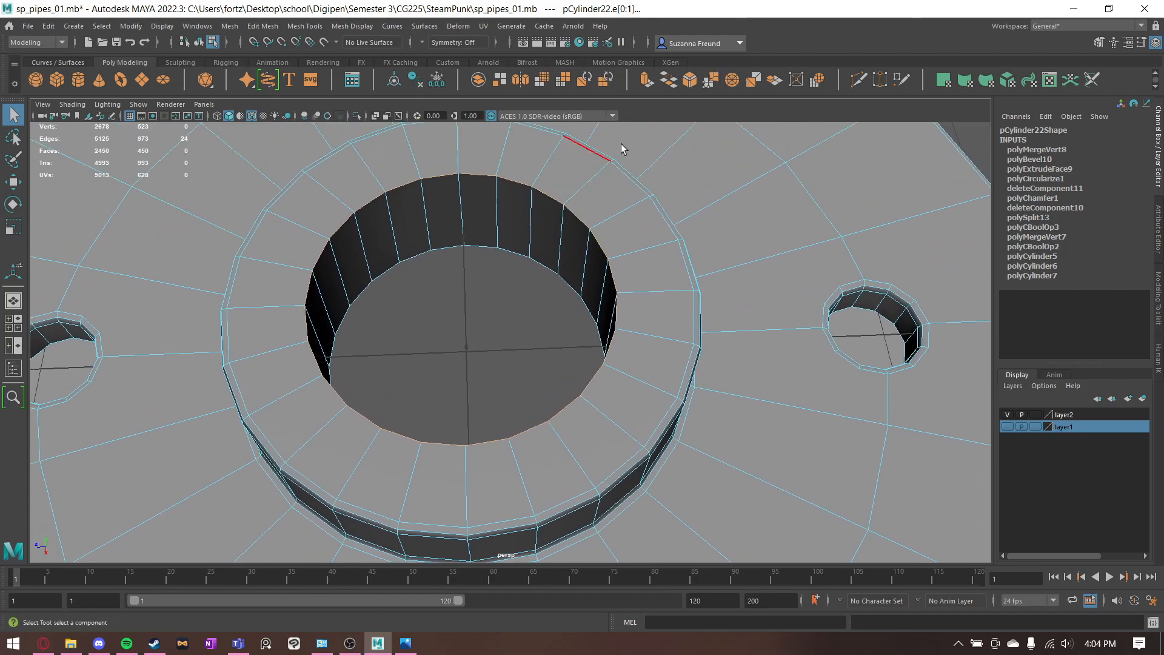
alt+drag(437, 215, 476, 253)
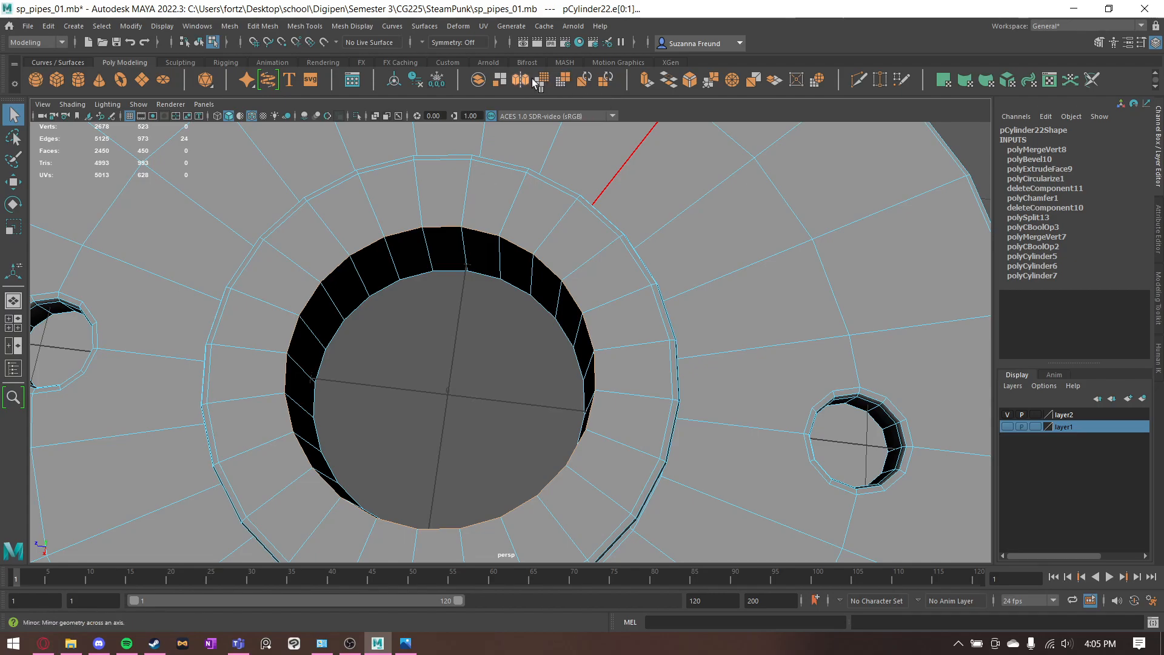
- Bevel the central pipe hole's upper rim with a fraction of 0.1 and 2 segments
click(707, 83)
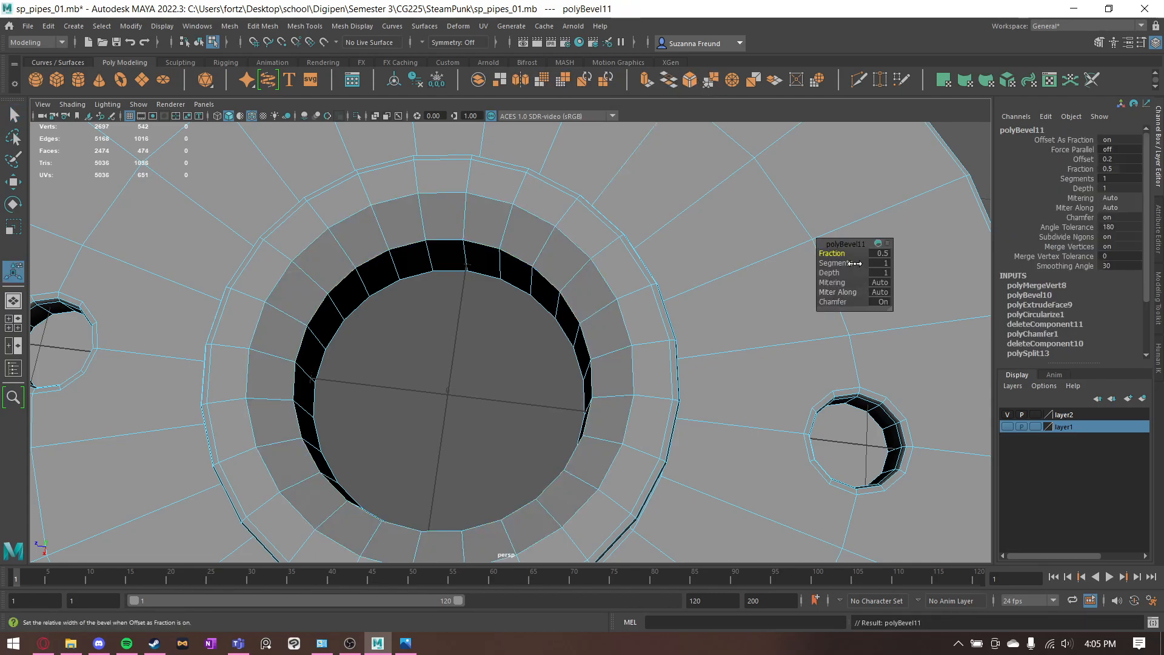
drag(846, 263, 835, 250)
alt+drag(563, 388, 578, 352)
alt+middle_drag(338, 382, 680, 246)
alt+drag(680, 247, 533, 224)
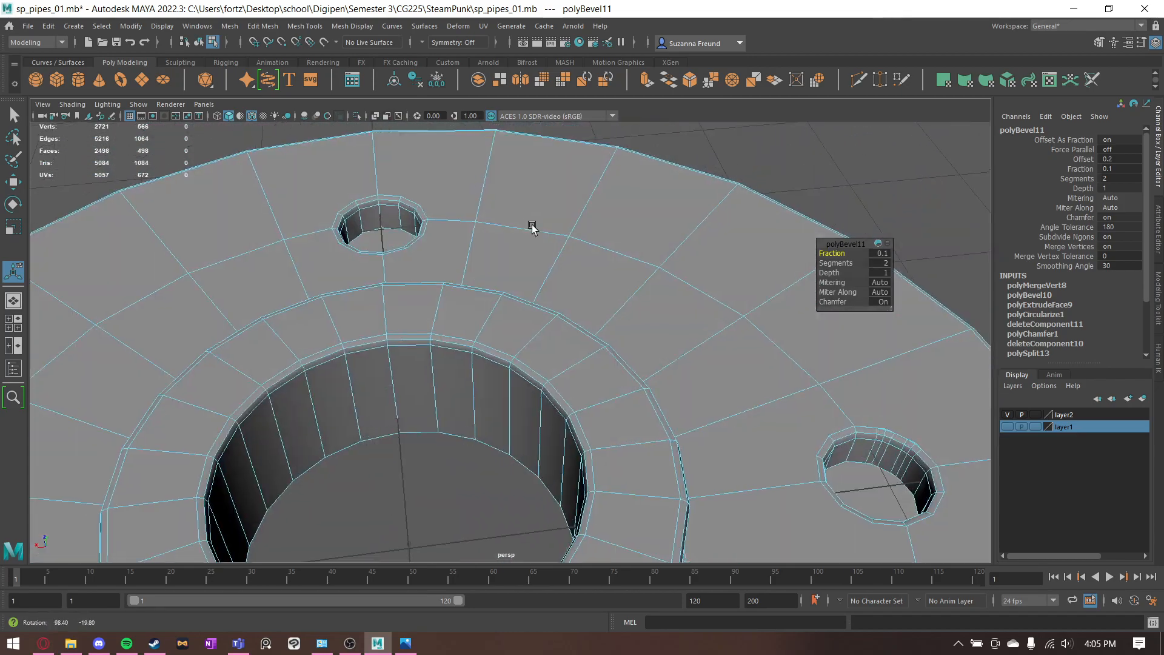
alt+middle_drag(533, 224, 366, 218)
alt+drag(367, 218, 515, 234)
- Delete the redundant closely spaced vertical edges inside the bolt hole's wall
scroll(522, 236, up, 4)
alt+middle_drag(697, 262, 540, 302)
right_drag(405, 284, 411, 239)
key(q)
scroll(424, 267, up, 5)
alt+drag(475, 348, 529, 381)
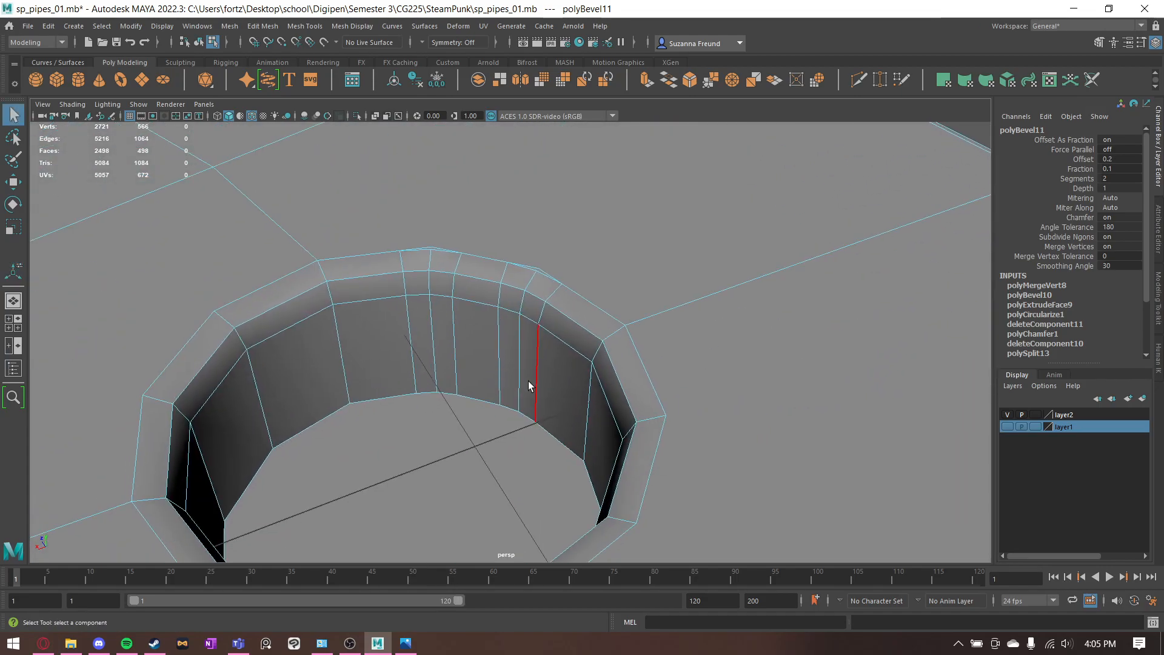
click(529, 380)
shift+click(406, 339)
key(ctrl+Delete)
scroll(522, 330, down, 8)
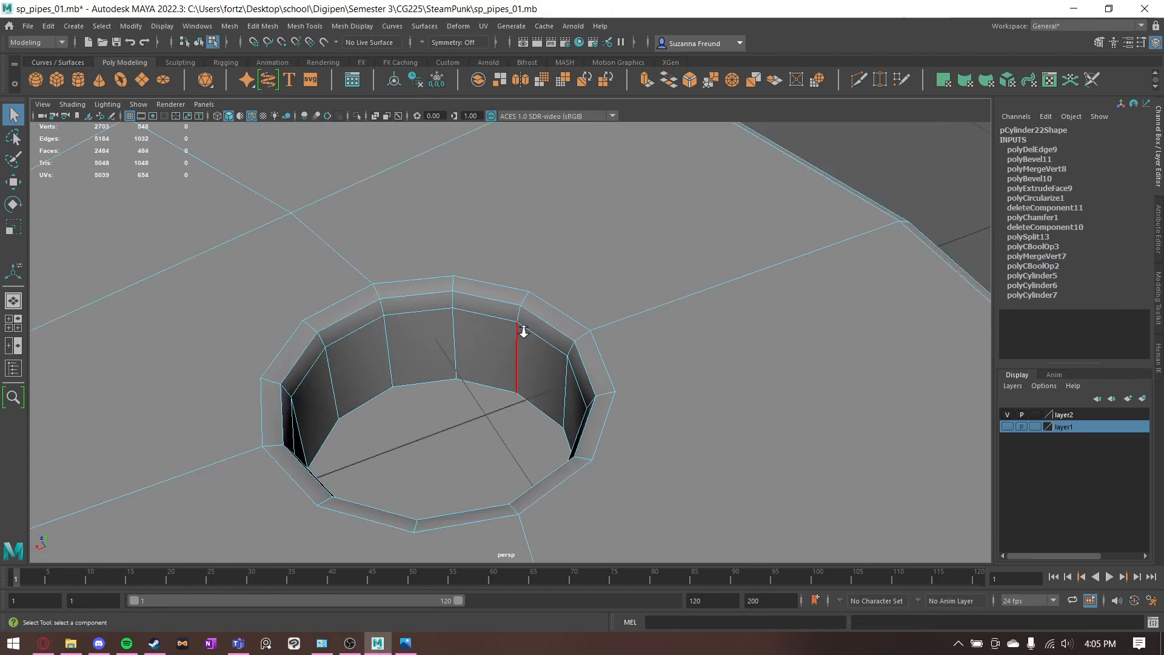
- Examine the flange's bolt holes, collar and vertices for stray geometry after the beveling and edge cleanup
alt+drag(533, 358, 588, 456)
alt+middle_drag(589, 457, 610, 372)
alt+drag(610, 371, 764, 335)
alt+middle_drag(764, 335, 703, 209)
alt+drag(702, 209, 688, 426)
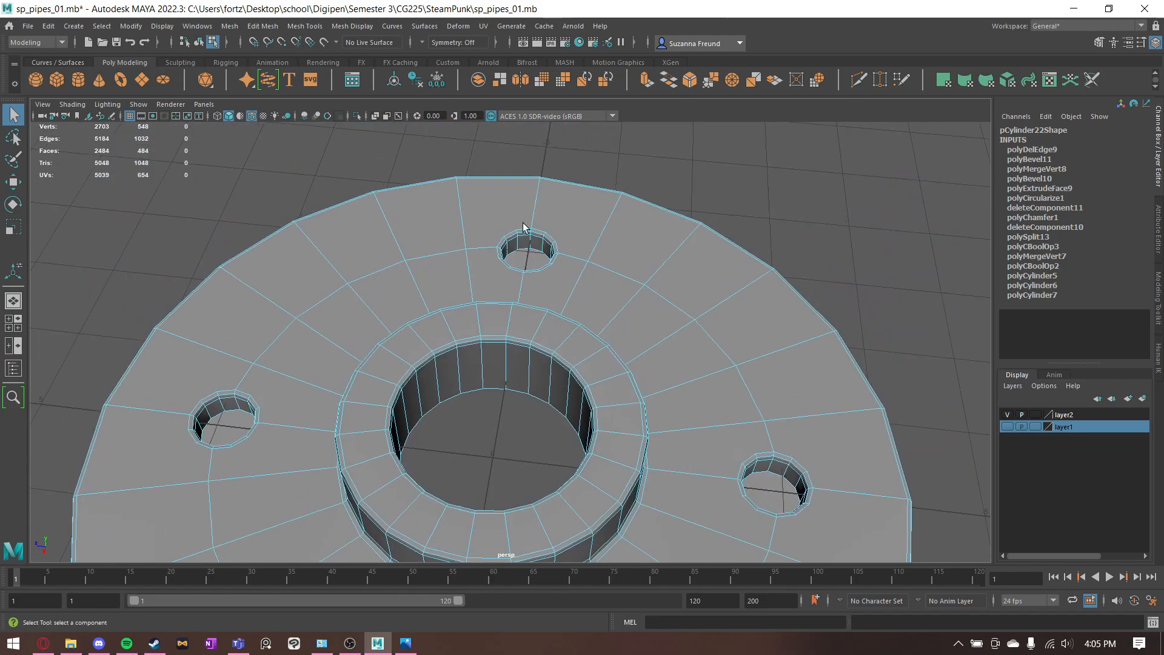
alt+drag(514, 220, 536, 234)
right_drag(538, 234, 482, 236)
scroll(611, 225, up, 3)
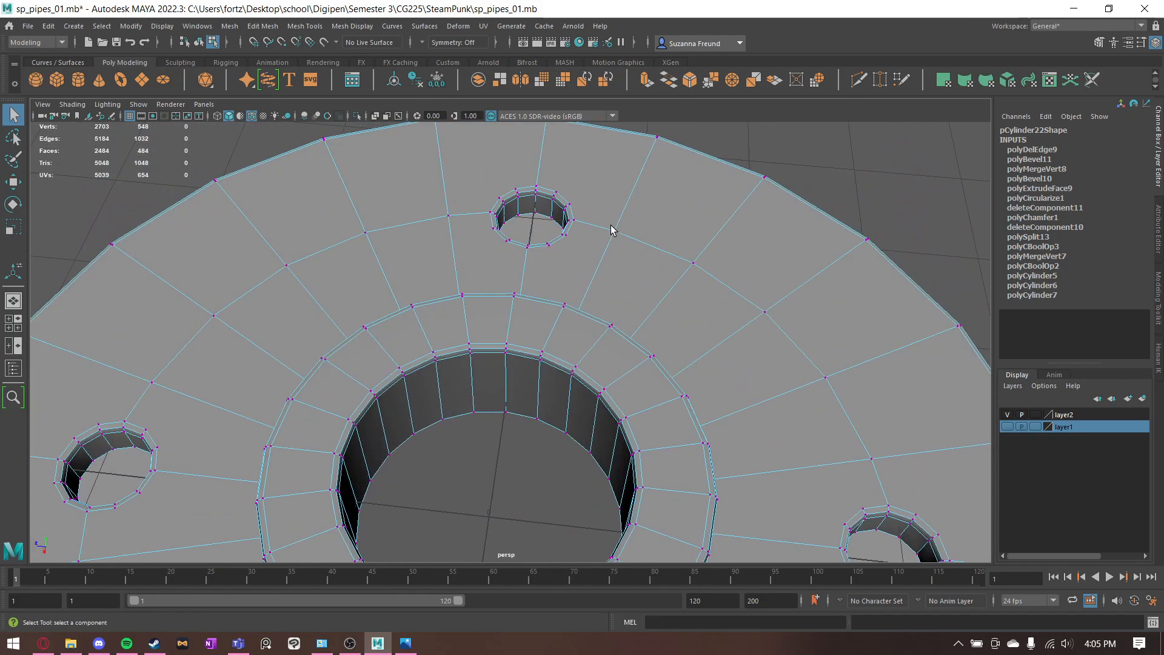
scroll(456, 311, down, 5)
alt+drag(555, 275, 634, 263)
right_drag(637, 265, 685, 251)
alt+drag(685, 254, 569, 442)
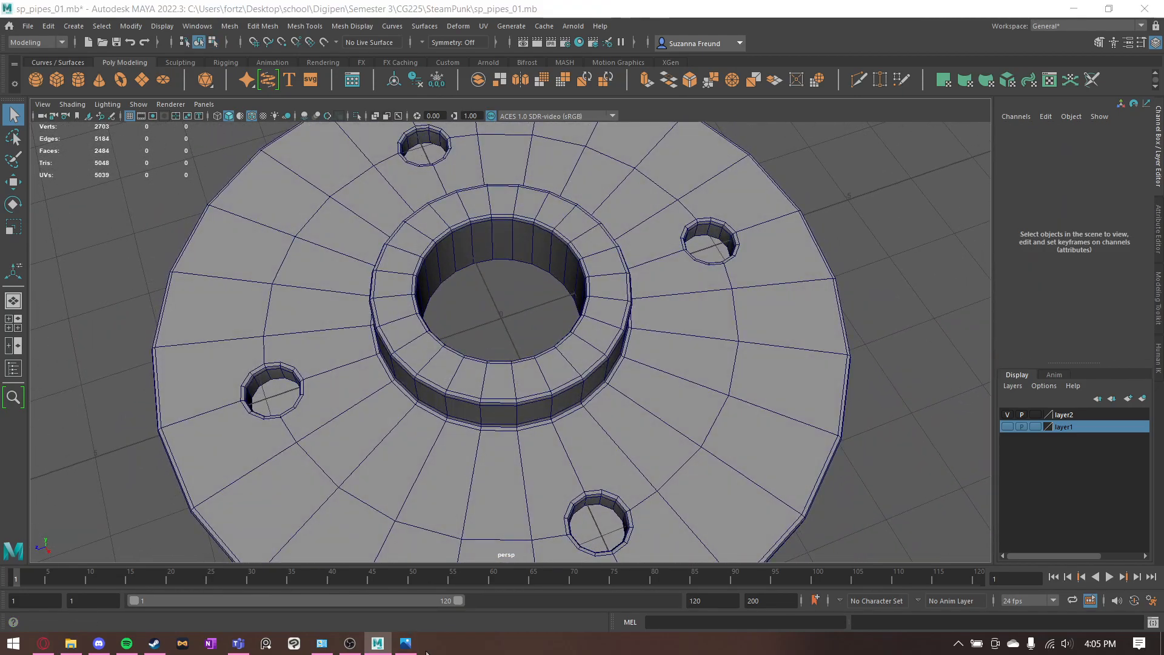
- Compare the flange with the reference image 04_Floor Flange_20.jpg and with the finished pipe pieces in the scene
click(406, 642)
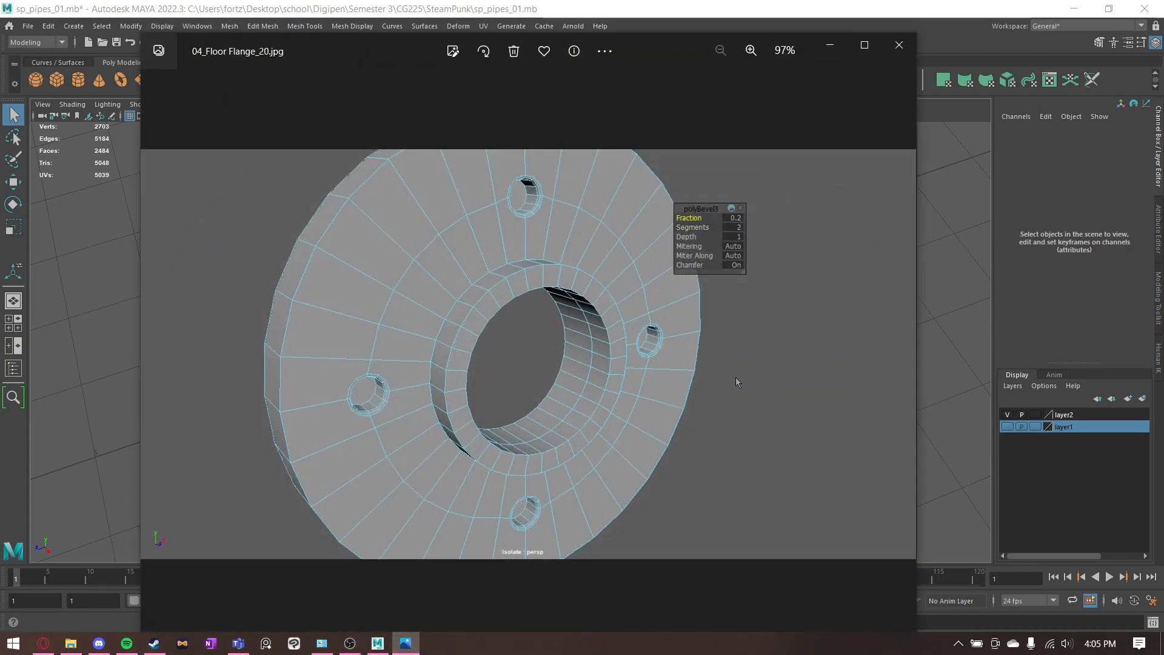
key(Right)
click(896, 51)
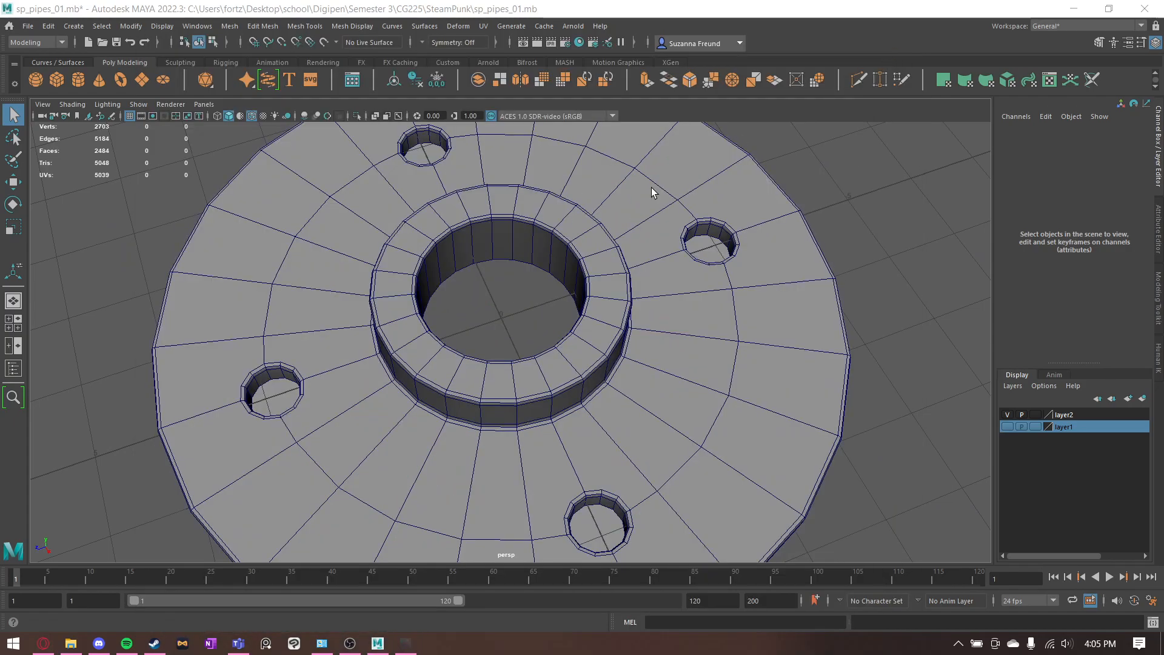
scroll(467, 366, down, 5)
scroll(686, 396, down, 3)
mouse_move(687, 395)
alt+mouse_down()
mouse_move(730, 338)
mouse_move(697, 405)
mouse_move(679, 406)
alt+mouse_up()
alt+middle_drag(681, 405, 460, 416)
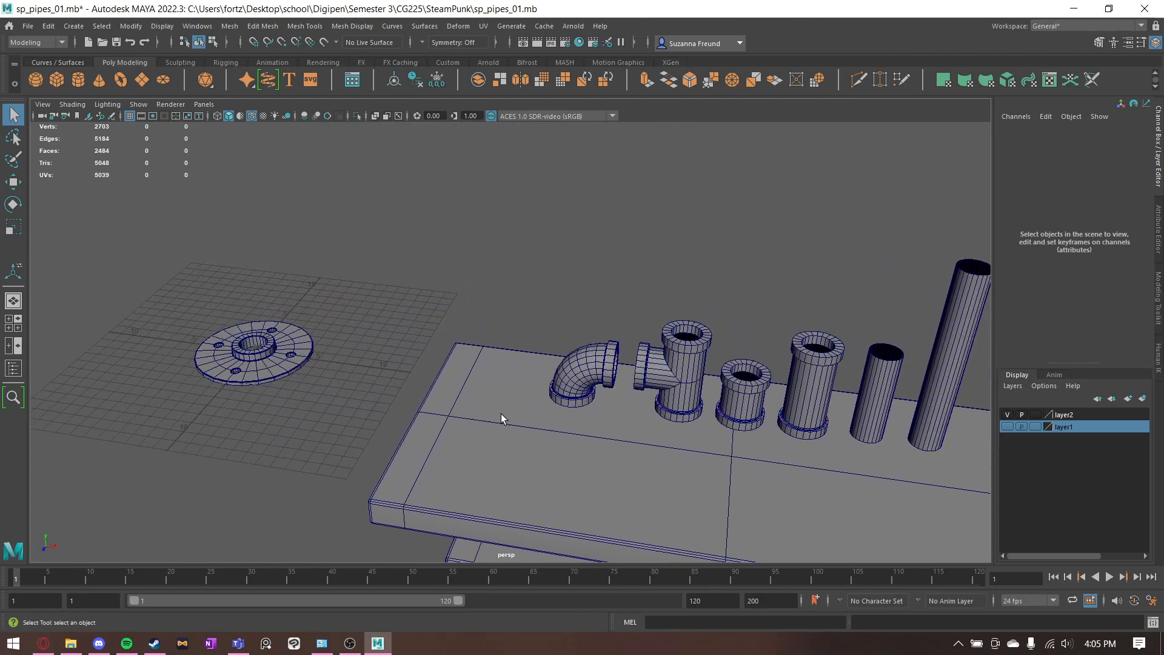
alt+drag(510, 415, 428, 368)
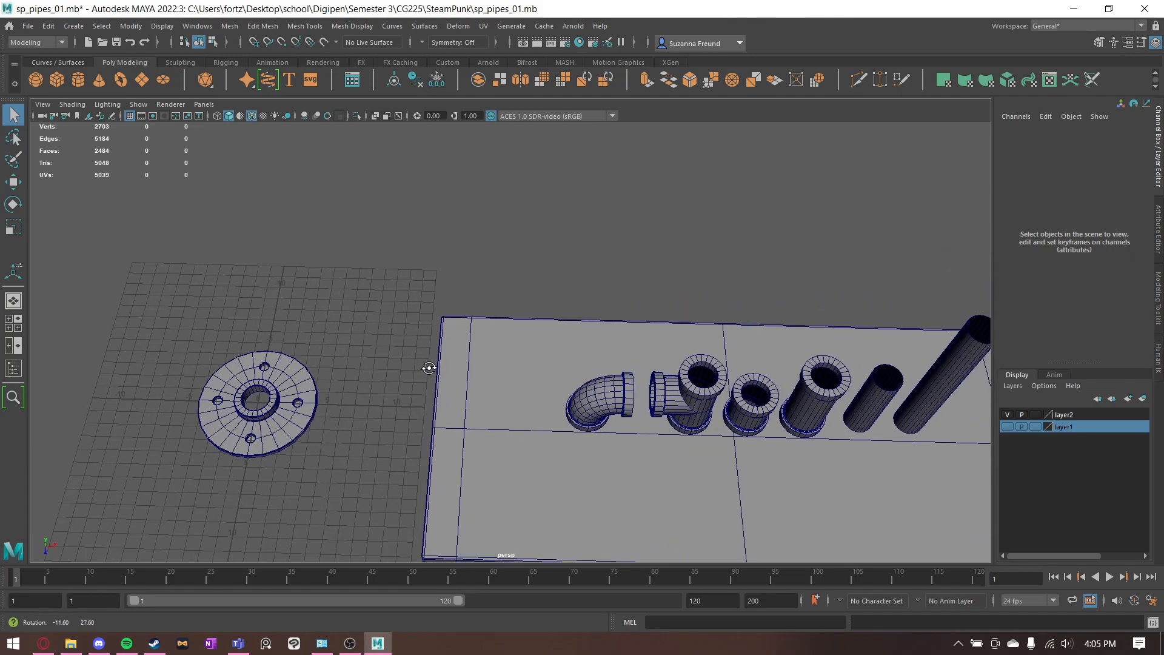
alt+middle_drag(393, 380, 571, 363)
scroll(571, 363, up, 8)
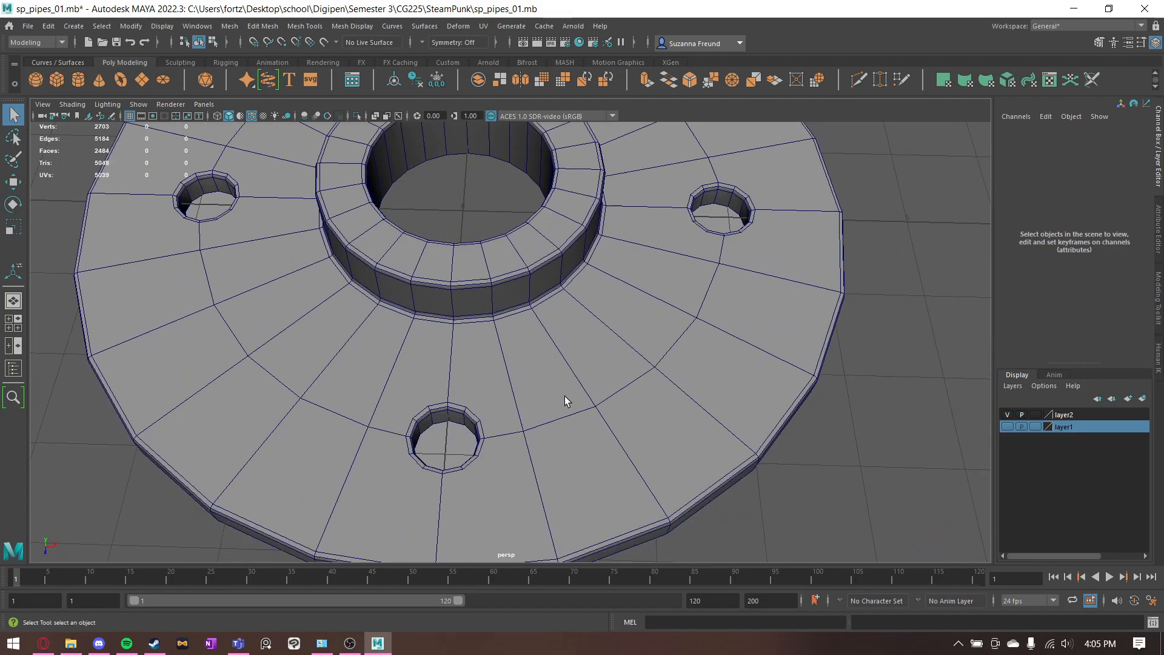
alt+drag(565, 395, 522, 387)
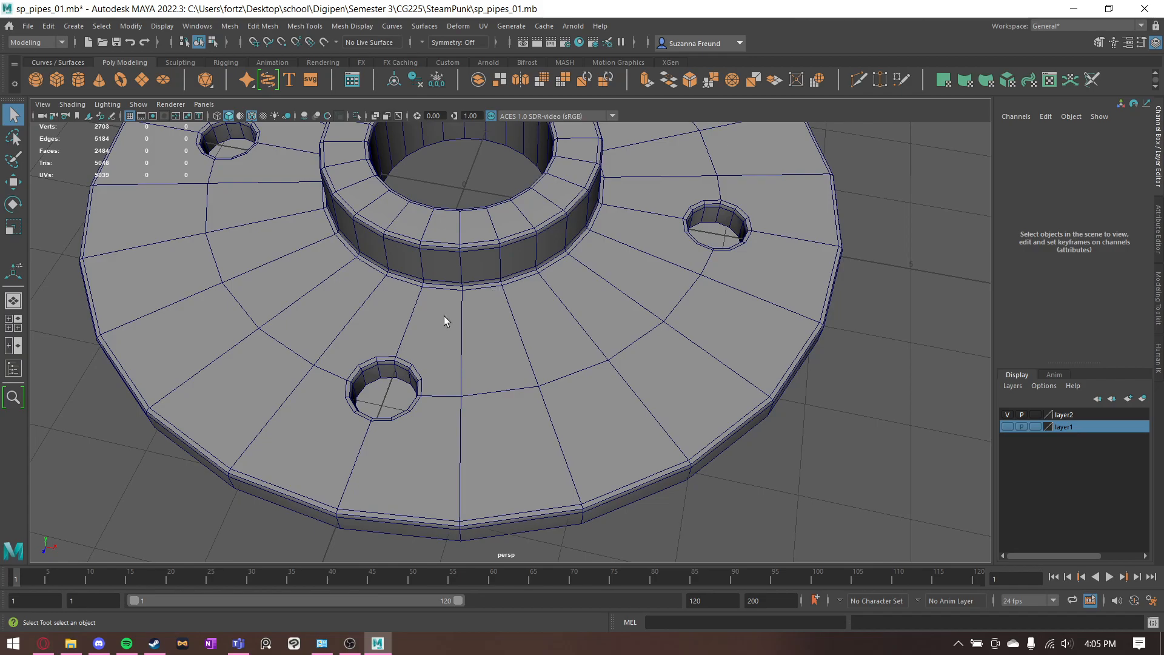
- Create a polygon cylinder with 6 axis subdivisions as the base of a hexagonal bolt head
click(78, 81)
key(f)
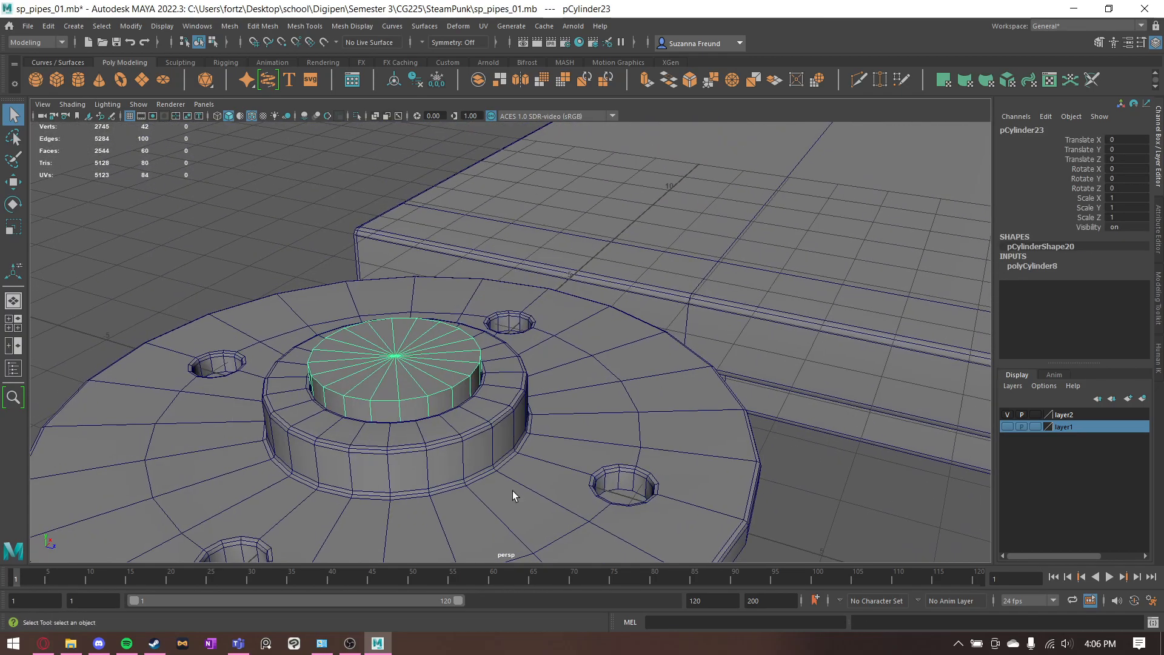
alt+drag(513, 492, 529, 482)
click(1049, 266)
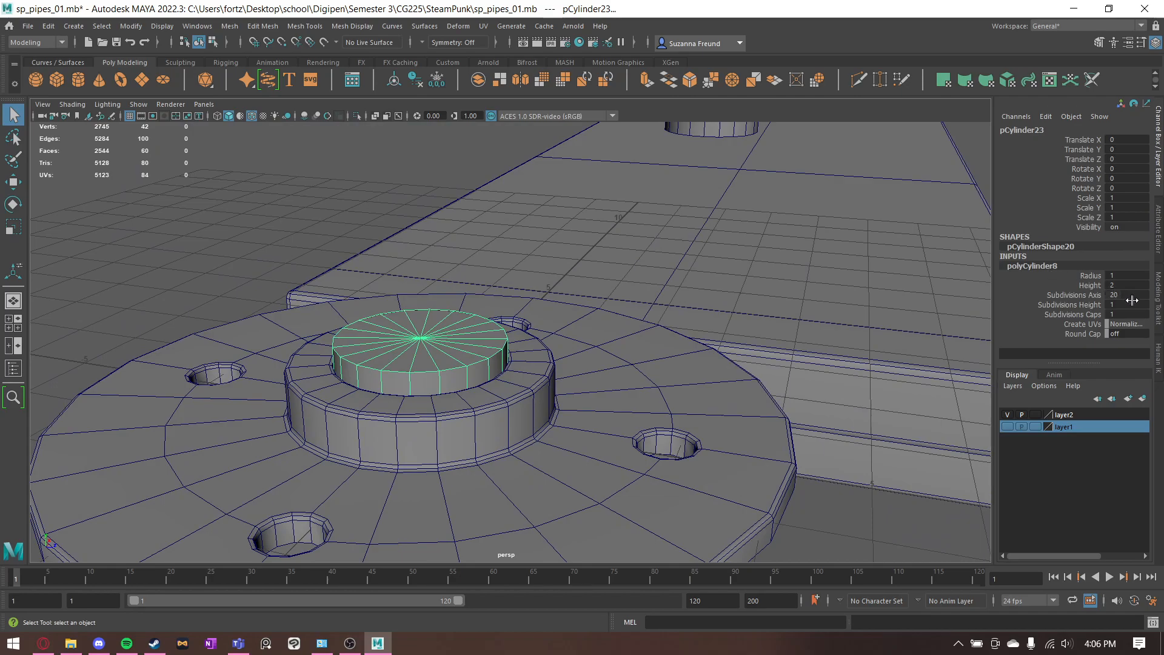
text(6)
key(Return)
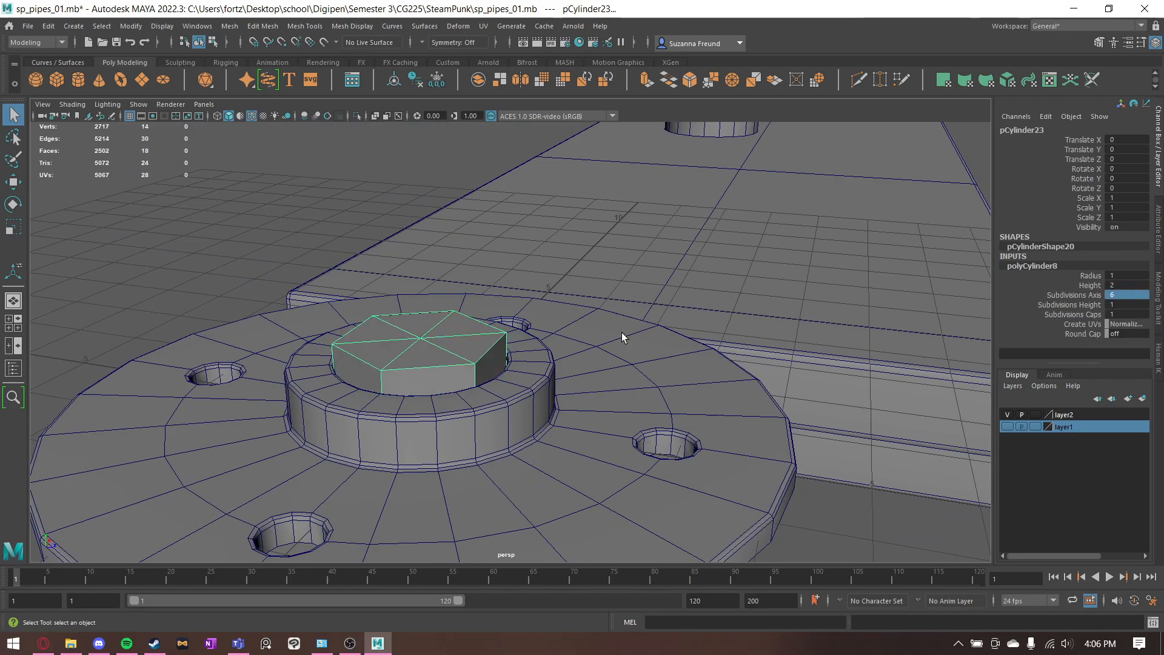
- Move the hexagonal cylinder to a bolt hole, set its radius to 0.1 and center it at Translate Z 2.888
key(w)
alt+drag(446, 419, 636, 507)
double_click(1123, 276)
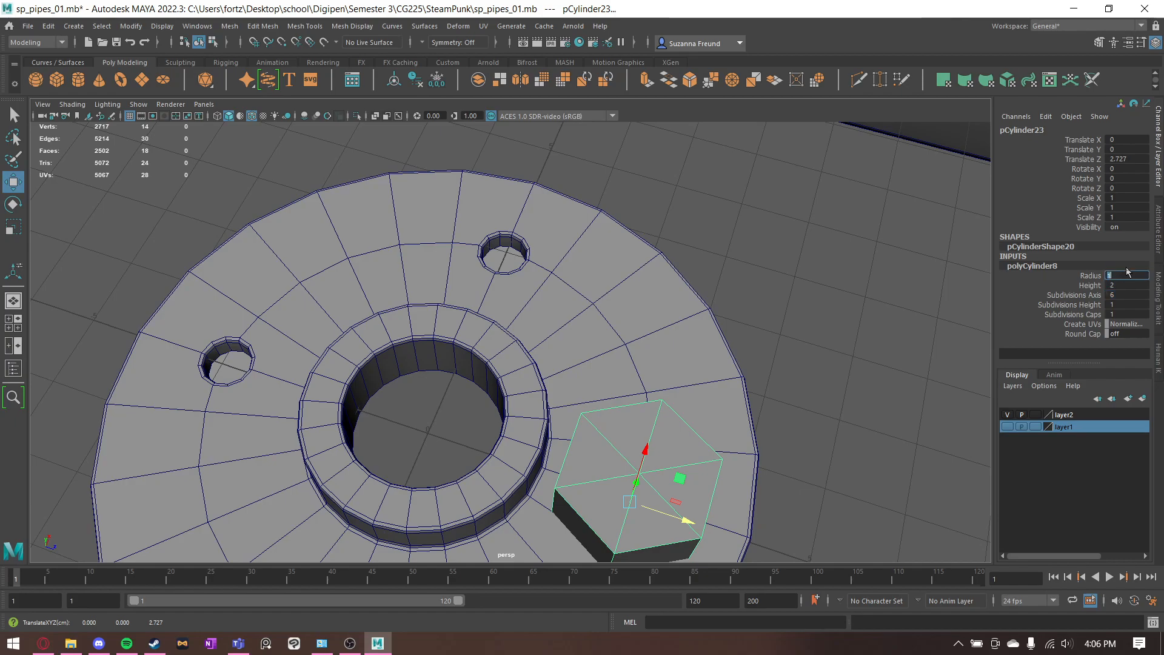
text(0.1)
key(Return)
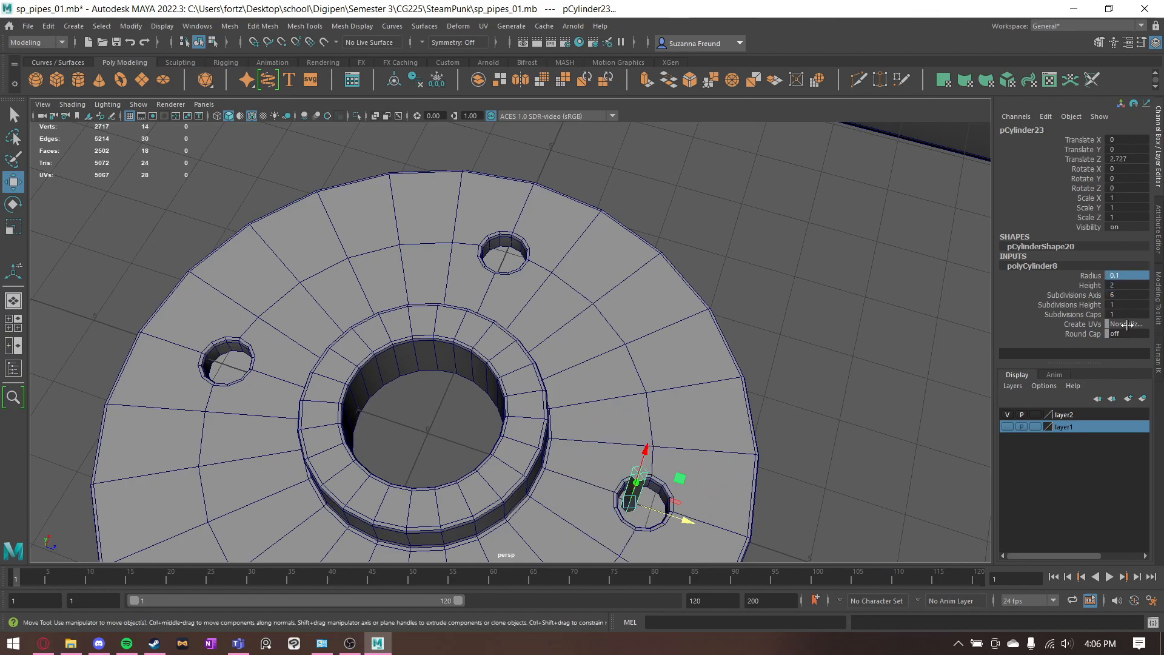
scroll(696, 448, up, 6)
alt+middle_drag(696, 449, 681, 401)
key(v)
drag(619, 450, 841, 276)
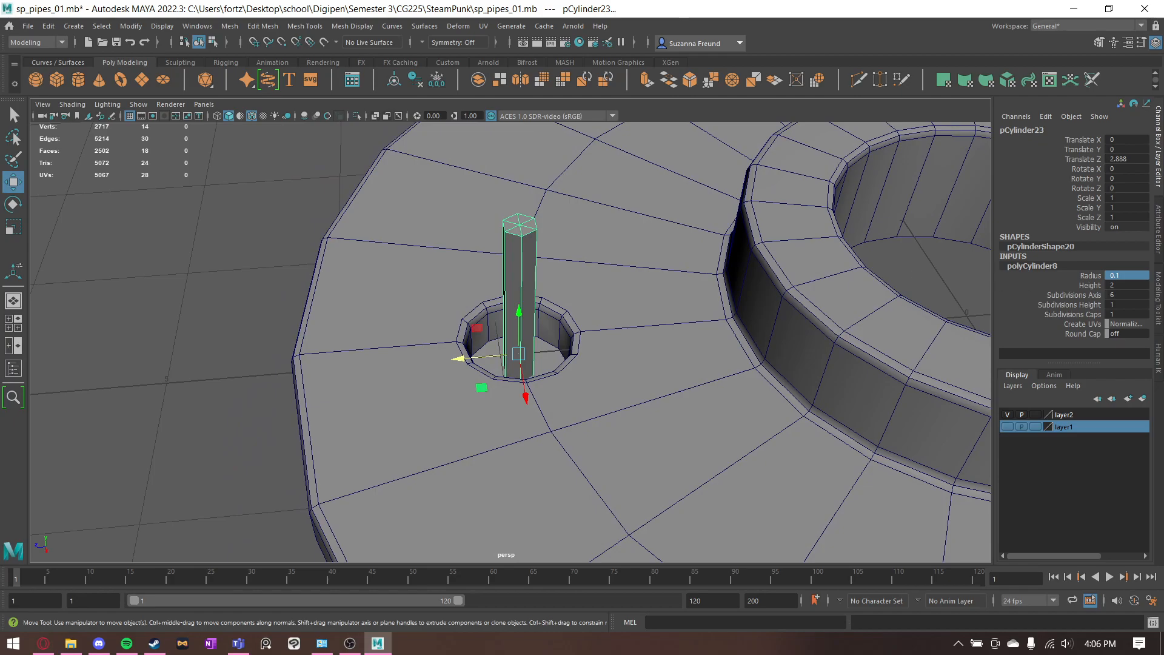
- Set the hexagonal cylinder's radius to 0.5 so it covers the bolt hole
mouse_move(1115, 275)
mouse_down()
mouse_move(1097, 275)
mouse_move(1146, 275)
mouse_move(1097, 275)
mouse_up()
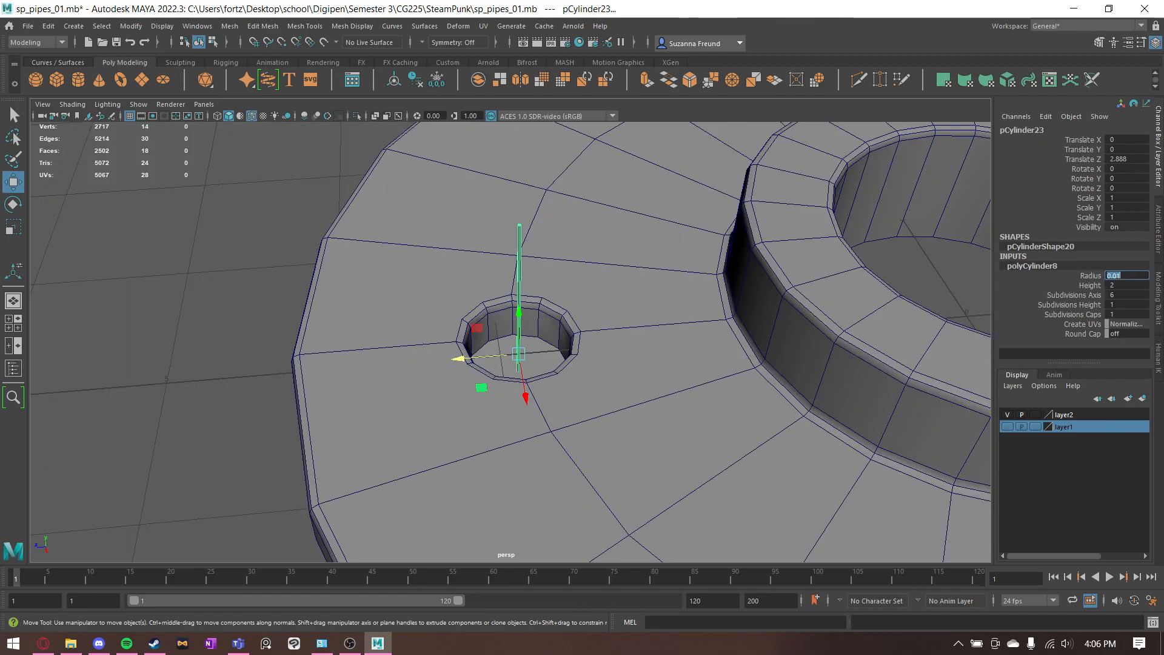
text(0.5)
key(Return)
- Snap the hexagonal cylinder's pivot to its base and raise it onto the disc's upper surface at Translate Y 1.15
alt+drag(610, 261, 523, 477)
key(d)
key(v)
alt+middle_drag(511, 423, 498, 466)
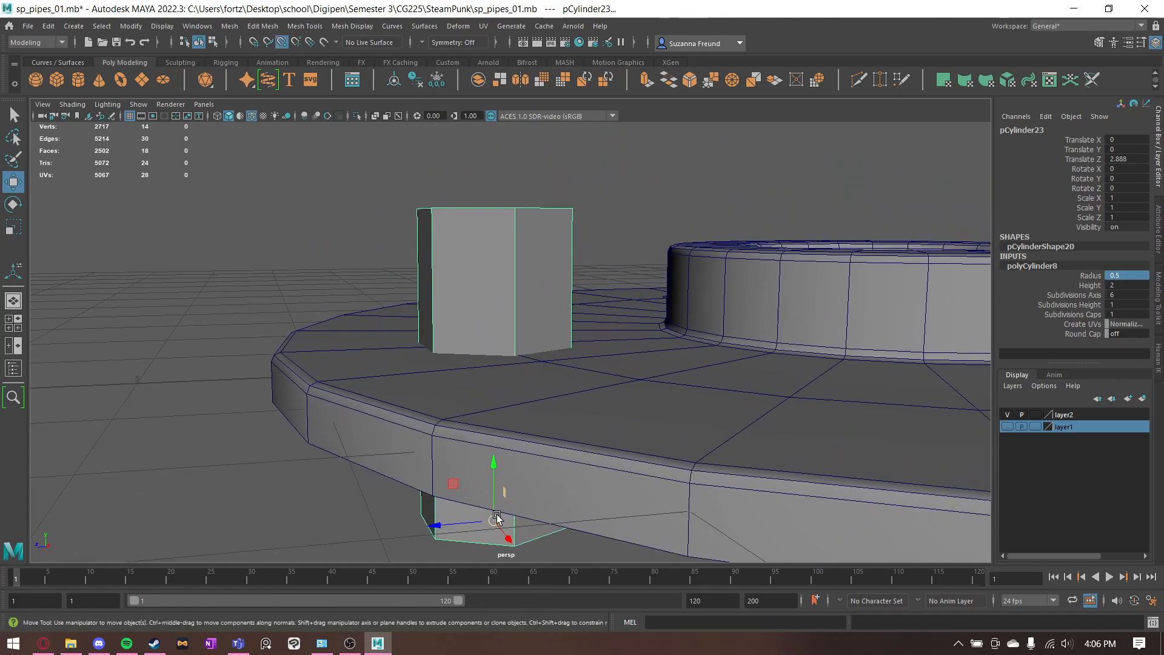
drag(494, 479, 511, 422)
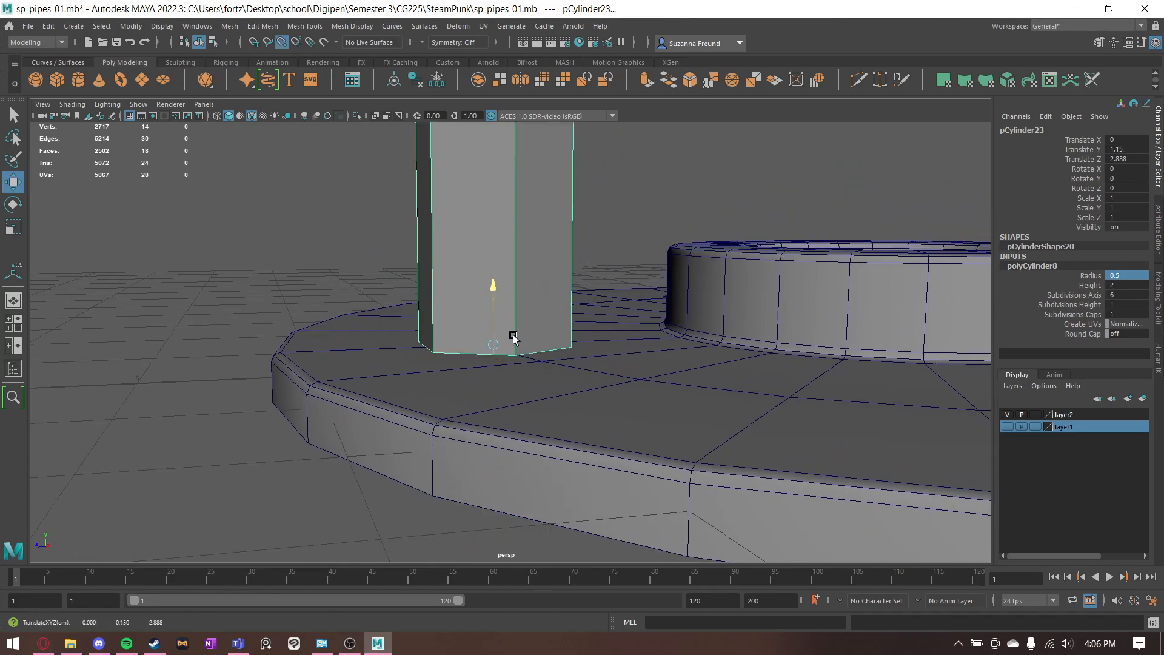
- Lower the hexagonal cylinder's top vertices to form a flat bolt head, and return to object selection
alt+drag(544, 310, 693, 376)
right_drag(485, 208, 416, 197)
drag(301, 126, 704, 229)
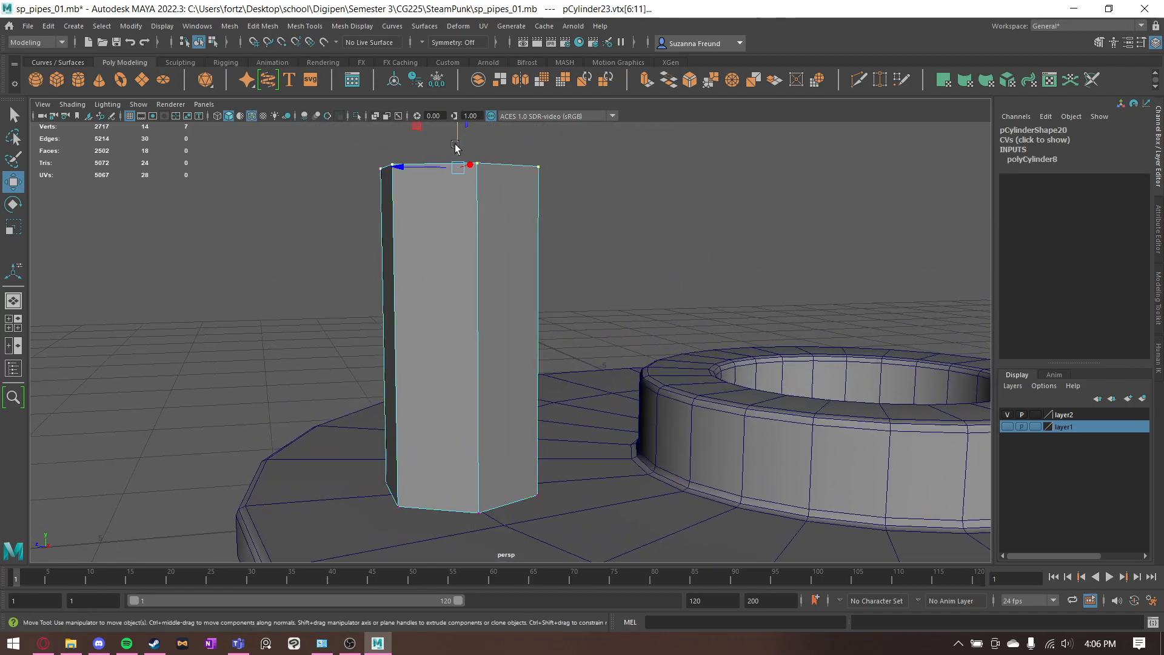
drag(455, 146, 459, 430)
alt+drag(533, 341, 548, 400)
alt+middle_drag(548, 400, 579, 240)
key(q)
alt+drag(579, 241, 510, 279)
right_drag(510, 278, 575, 171)
click(576, 168)
alt+drag(576, 168, 479, 282)
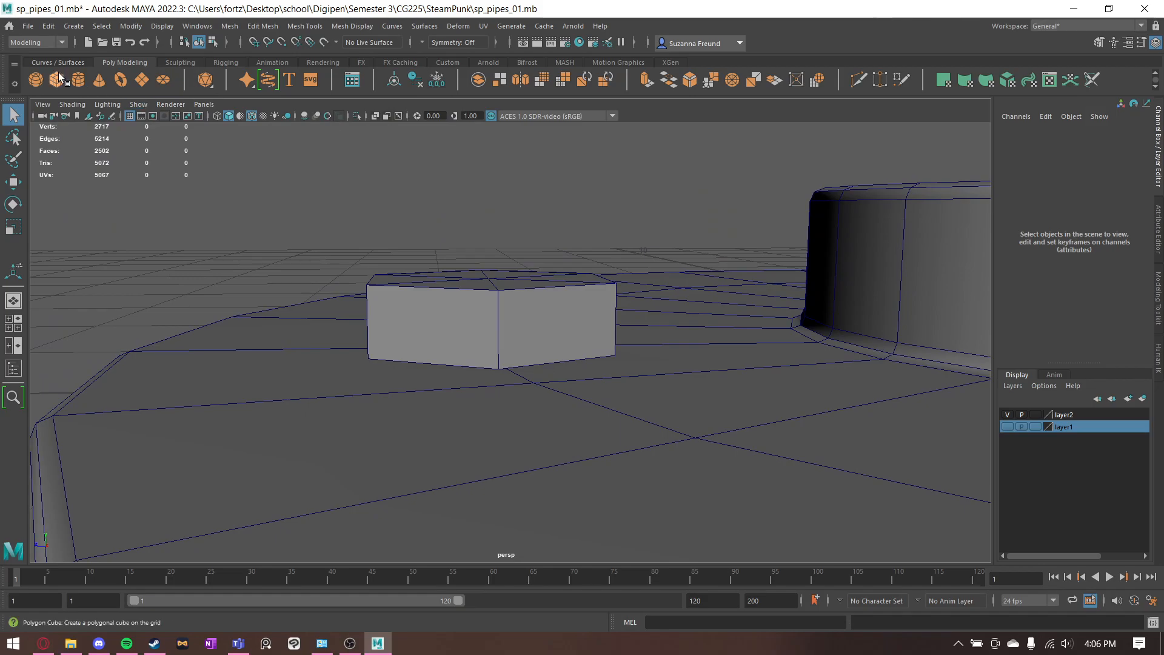
- Create a cube, place it on top of the bolt head and scale it to Y 0.229 and Z 0.37
scroll(694, 373, down, 5)
key(w)
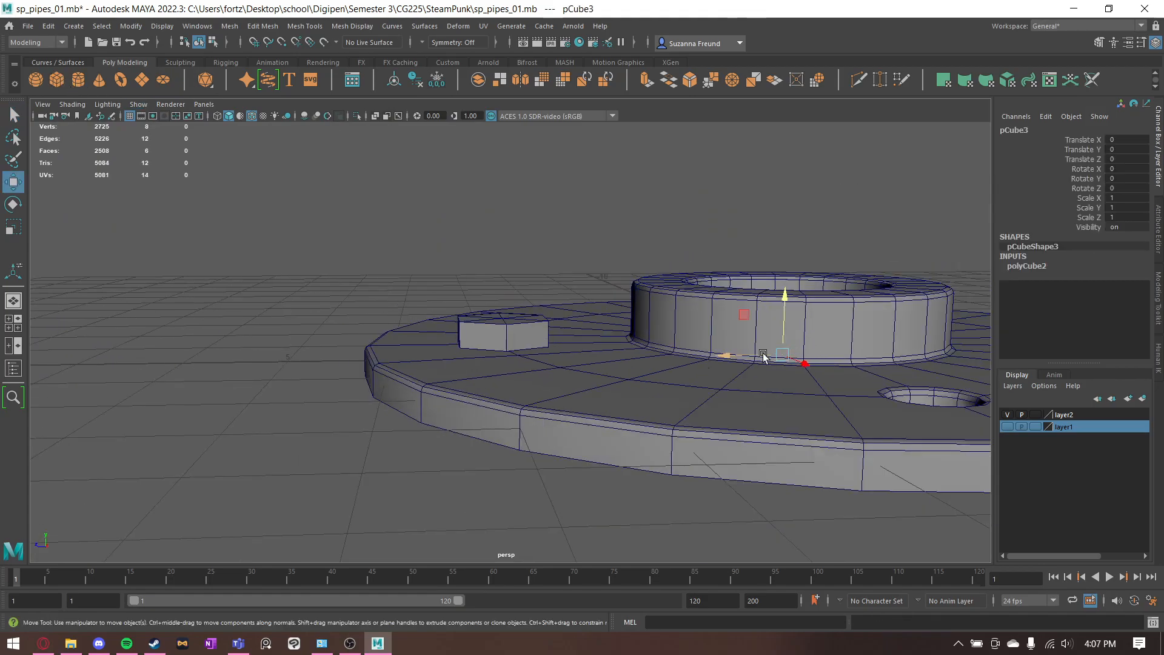
drag(782, 355, 507, 317)
key(r)
drag(502, 264, 512, 322)
key(q)
- Try to subtract the box from the bolt head with a Boolean difference
click(487, 328)
shift+click(498, 322)
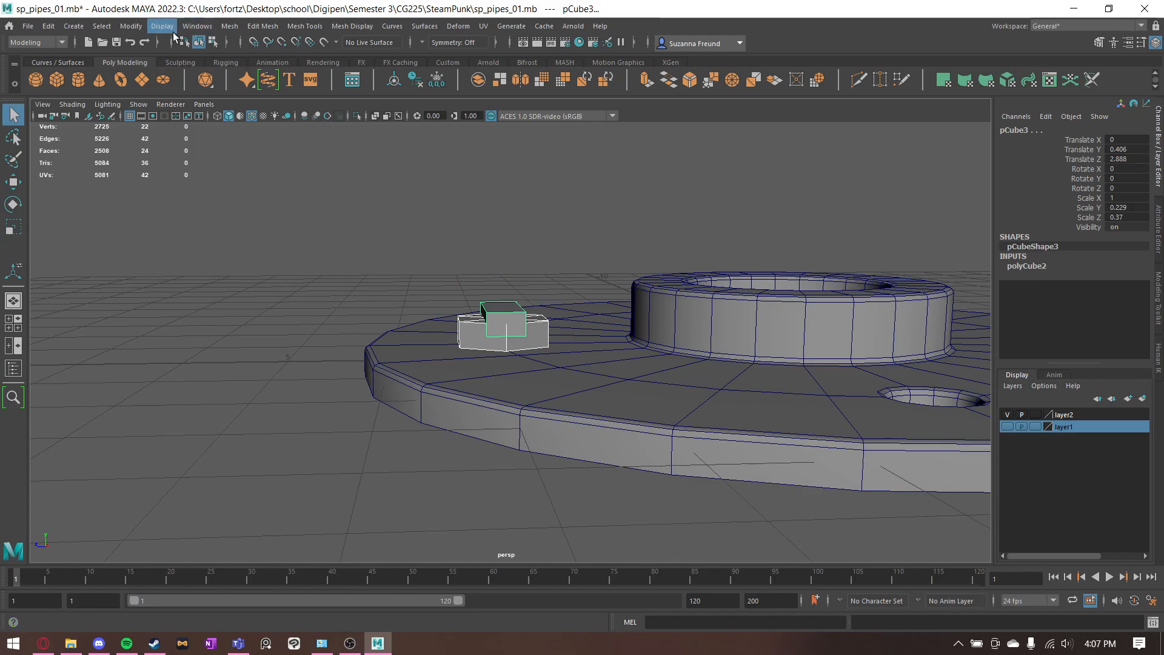
click(230, 26)
mouse_move(272, 60)
click(391, 71)
alt+drag(498, 190, 528, 257)
key(ctrl+z)
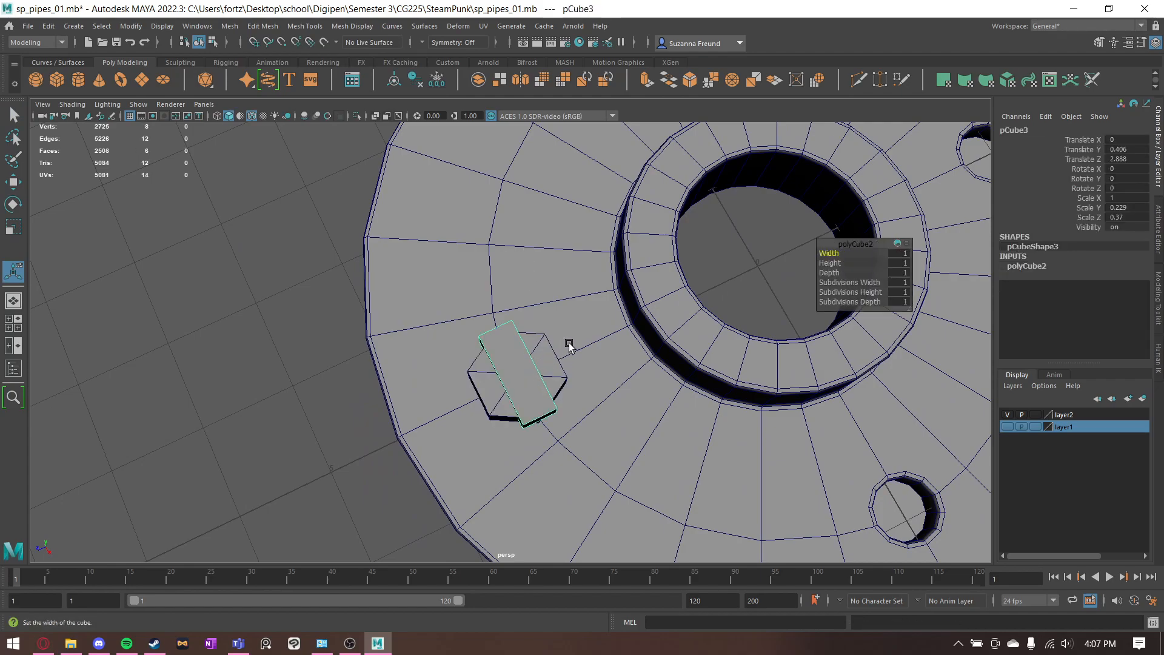
- Narrow the box across the bolt head to a Scale Z of 0.177
key(r)
drag(491, 380, 606, 346)
key(ctrl+z)
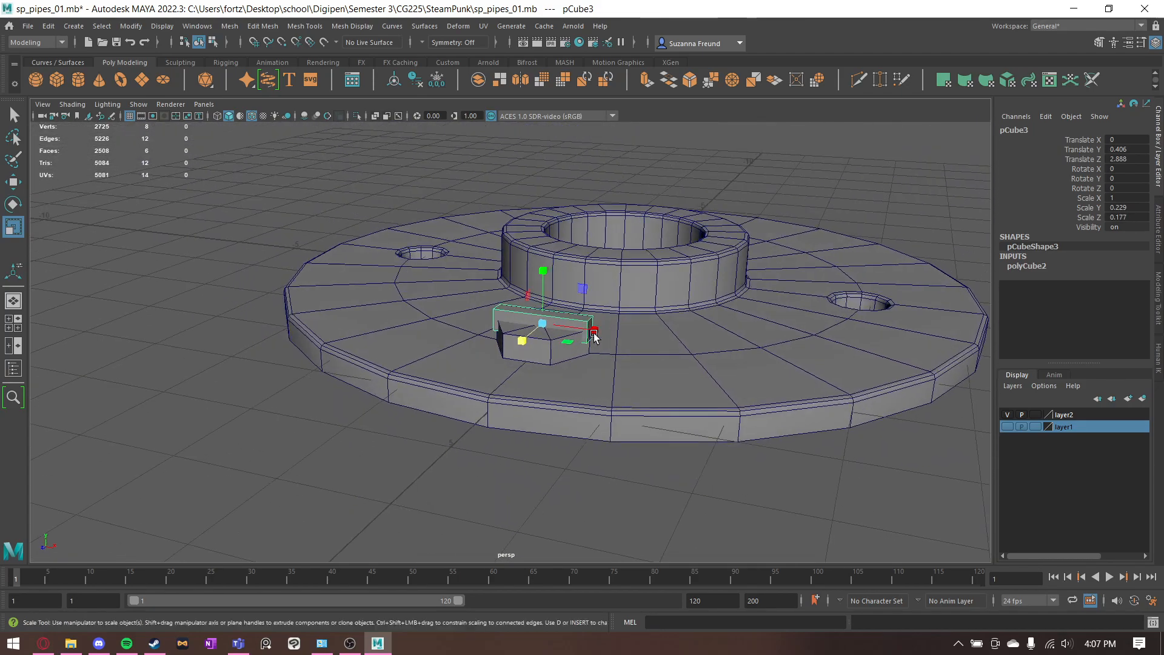
- Cut a screwdriver slot into the bolt head by subtracting the narrowed box with a Boolean difference
click(548, 351)
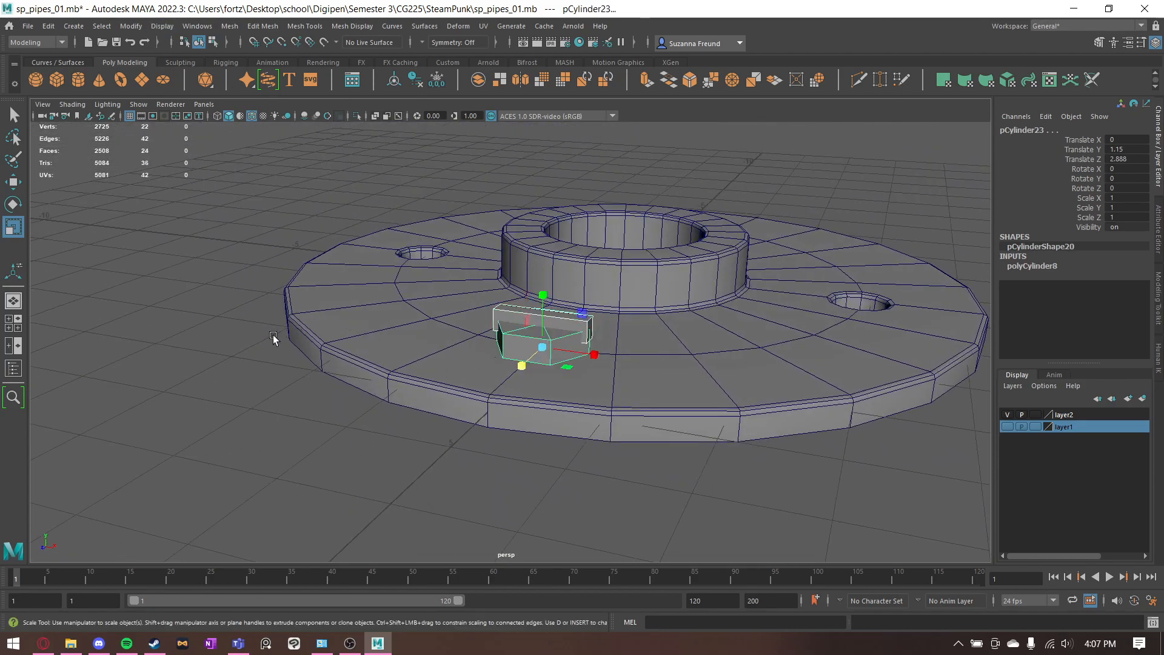
key(q)
shift+click(560, 326)
click(230, 26)
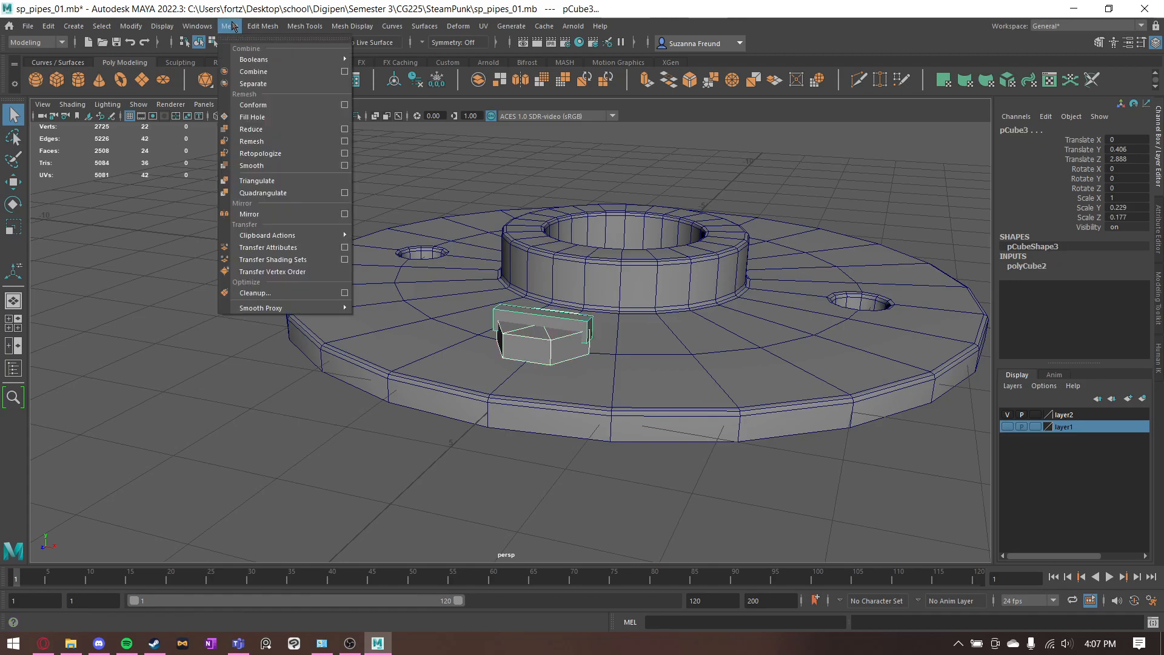
click(378, 72)
click(376, 408)
alt+drag(377, 409, 514, 447)
scroll(523, 376, up, 6)
- Duplicate the slotted bolt head onto the other three bolt holes, placing the opposite copy at Translate Z -5.775
click(517, 359)
key(w)
alt+drag(568, 371, 542, 359)
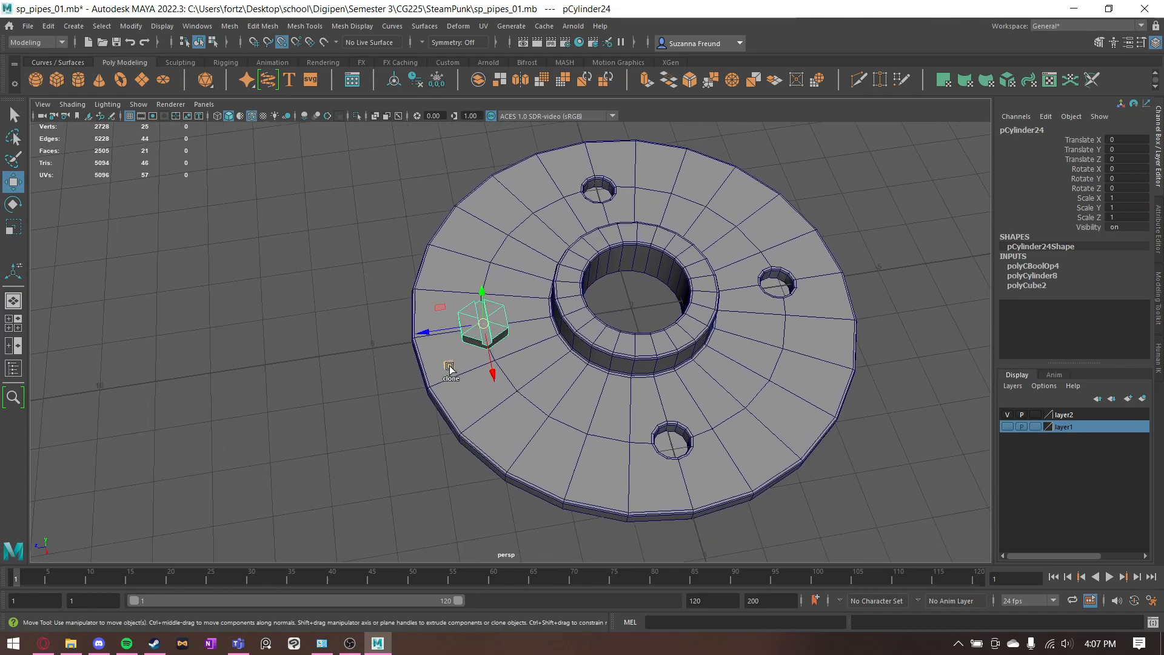
shift+drag(441, 331, 778, 295)
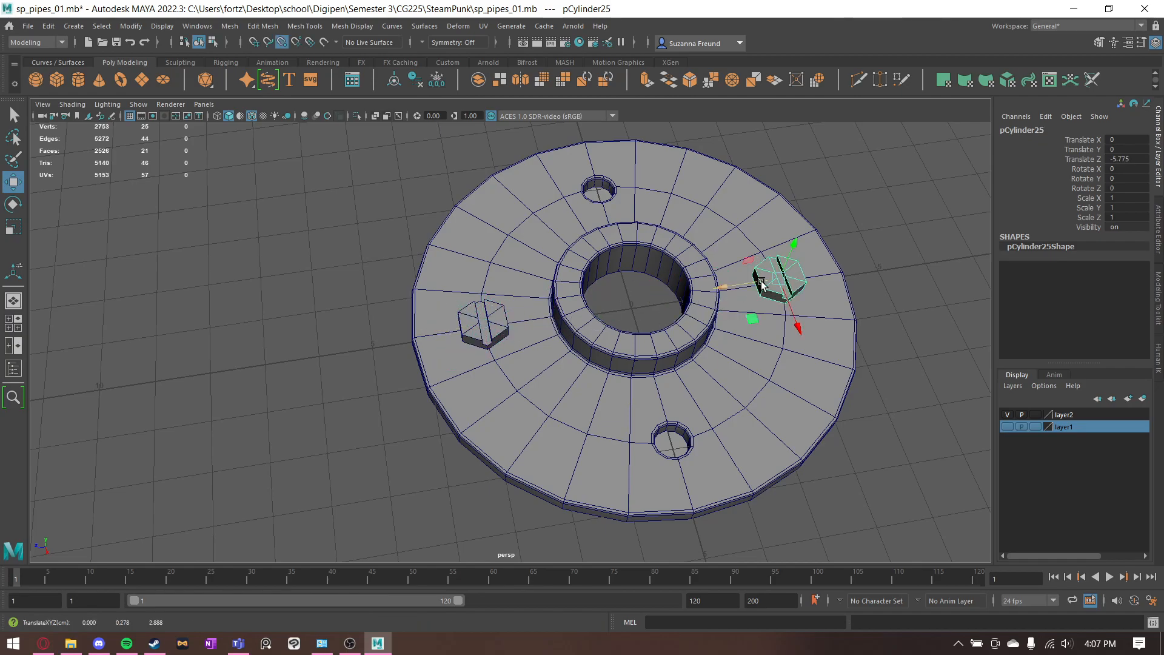
mouse_move(758, 285)
shift+mouse_down()
mouse_move(650, 306)
mouse_move(644, 452)
mouse_move(637, 436)
mouse_move(657, 447)
mouse_move(574, 155)
mouse_move(585, 202)
mouse_move(575, 194)
mouse_move(689, 213)
shift+mouse_up()
click(705, 190)
key(q)
- Rotate the bolt heads to varied angles about their vertical axes, turning one to Rotate Y 106.657
alt+drag(617, 186, 543, 198)
click(475, 330)
key(e)
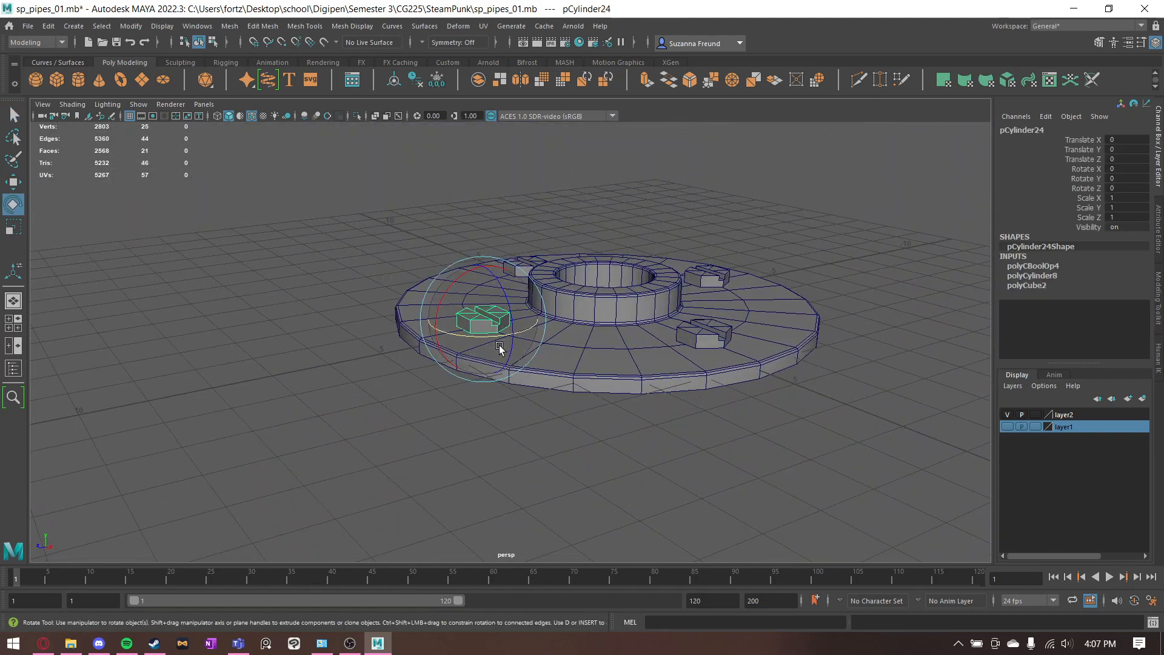
alt+drag(651, 284, 707, 408)
click(691, 413)
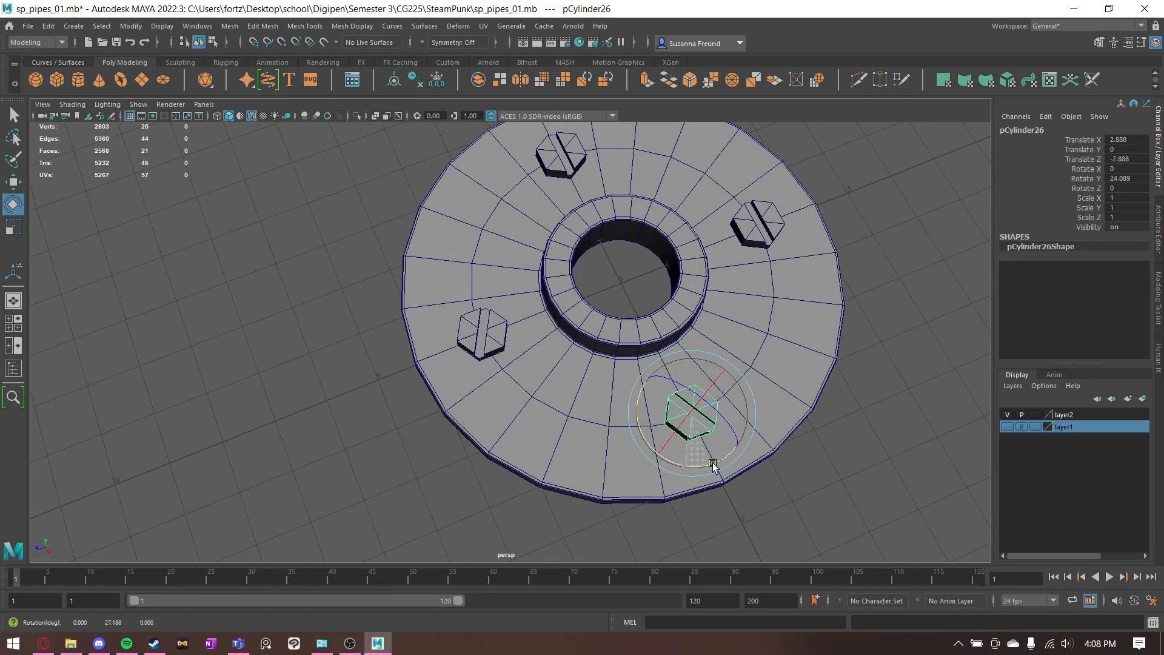
alt+drag(815, 307, 604, 174)
click(533, 211)
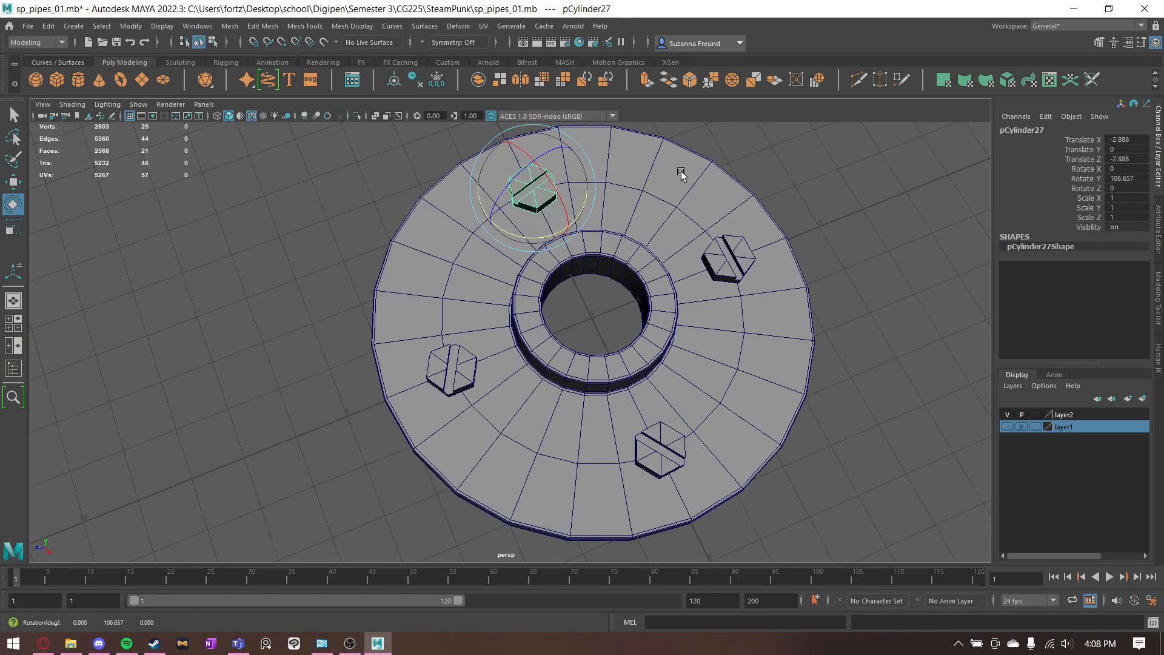
- Examine the row of pipe pieces above the plank shelves from several angles
click(800, 213)
scroll(773, 294, down, 4)
alt+drag(761, 347, 578, 258)
scroll(578, 254, down, 3)
key(q)
alt+drag(511, 310, 594, 317)
alt+middle_drag(595, 317, 198, 279)
alt+drag(200, 283, 408, 318)
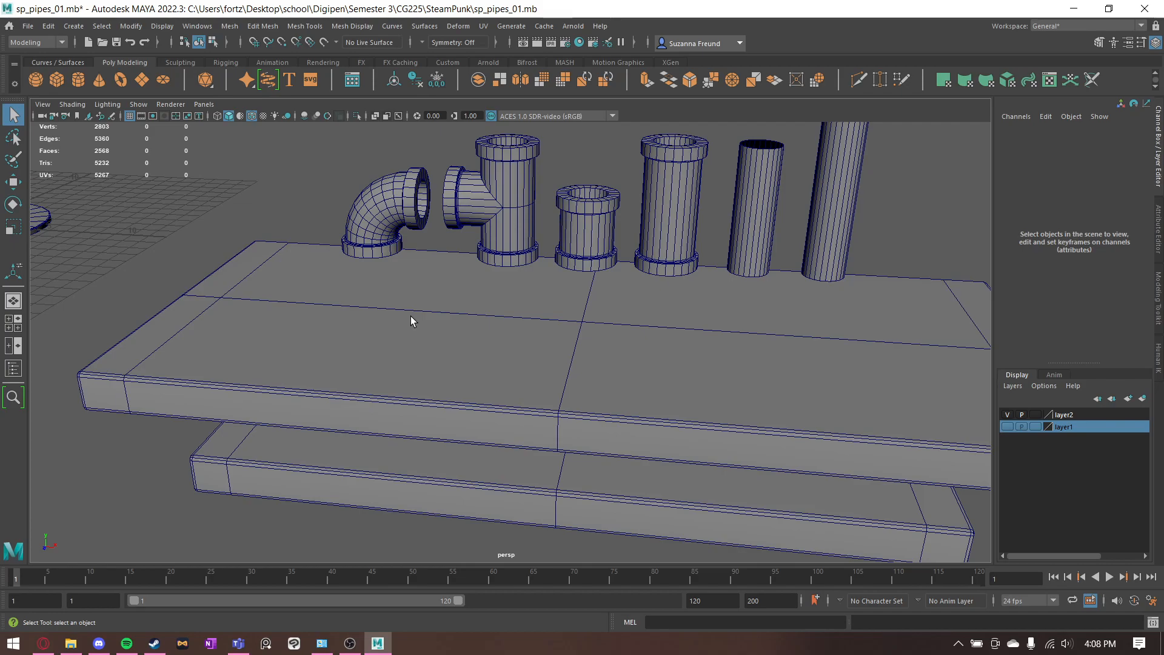
scroll(623, 187, up, 4)
alt+middle_drag(599, 248, 479, 467)
alt+drag(479, 467, 456, 422)
alt+middle_drag(413, 422, 483, 402)
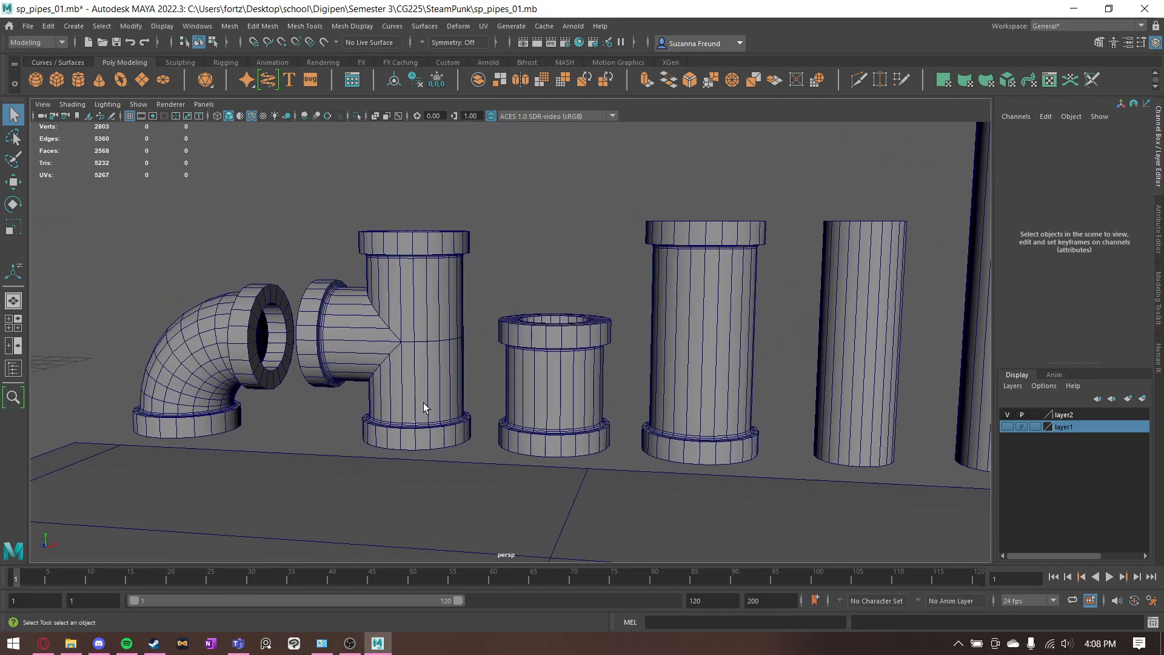
mouse_move(479, 262)
alt+mouse_down()
mouse_move(473, 285)
mouse_move(493, 275)
alt+mouse_up()
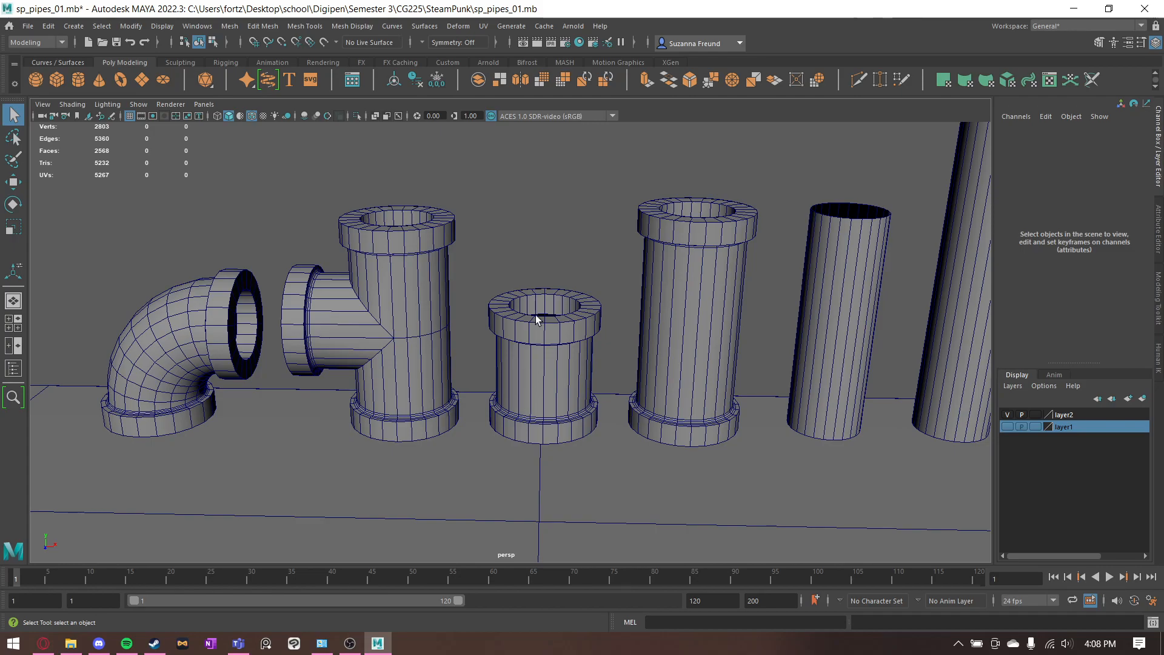
scroll(597, 338, down, 5)
alt+middle_drag(576, 351, 599, 291)
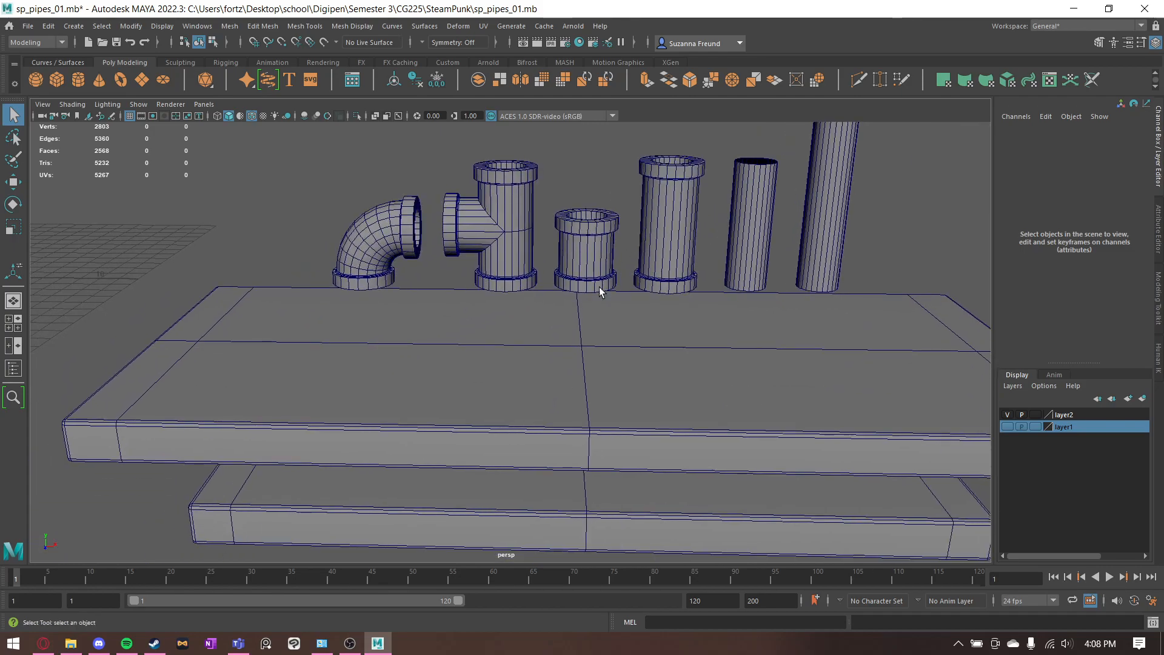
- Review the construction history of both plank shelves, opening the upper plank's cube dimensions and the lower plank's bevel settings
click(536, 363)
alt+drag(575, 356, 569, 375)
alt+middle_drag(569, 374, 553, 283)
click(1033, 316)
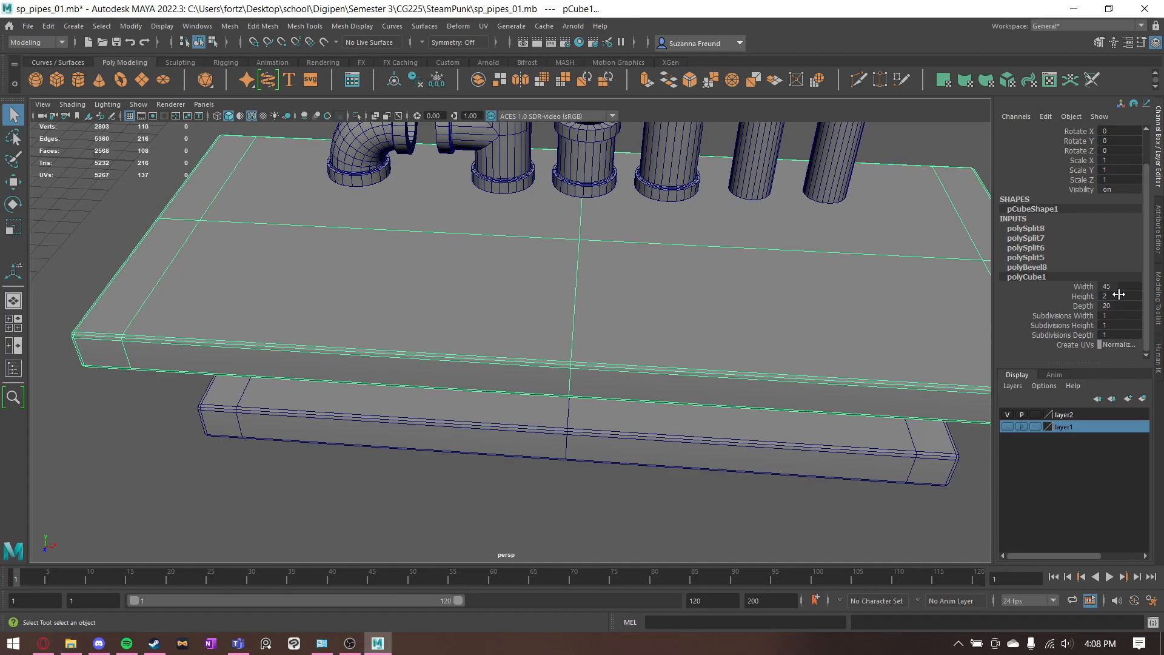
click(837, 463)
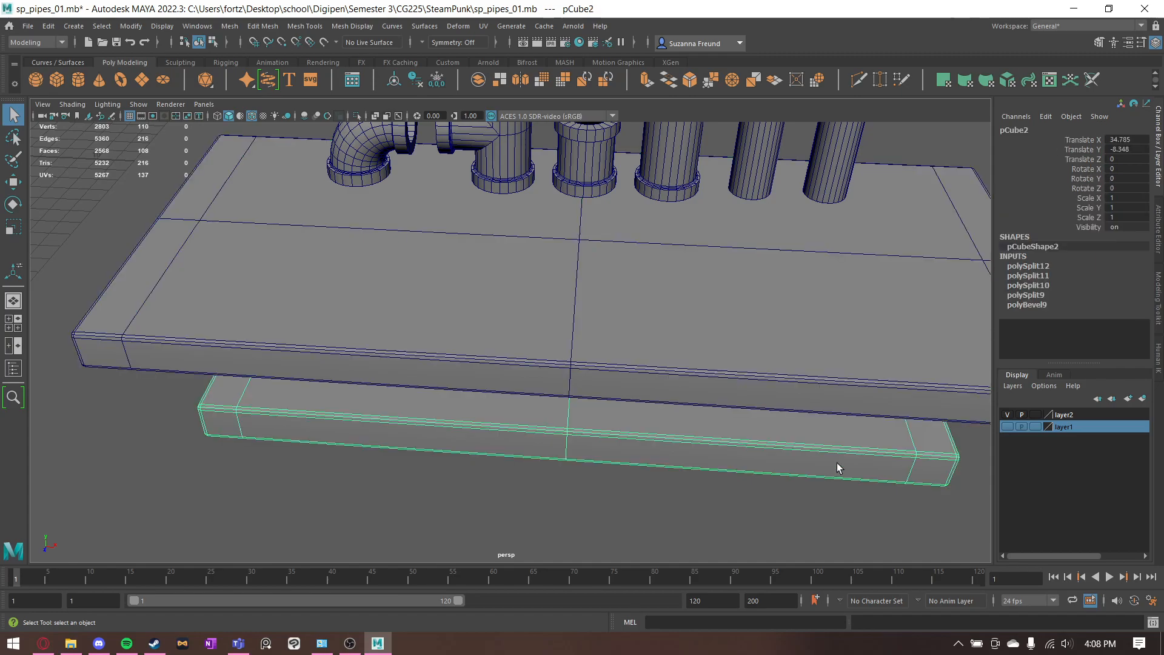
click(1031, 305)
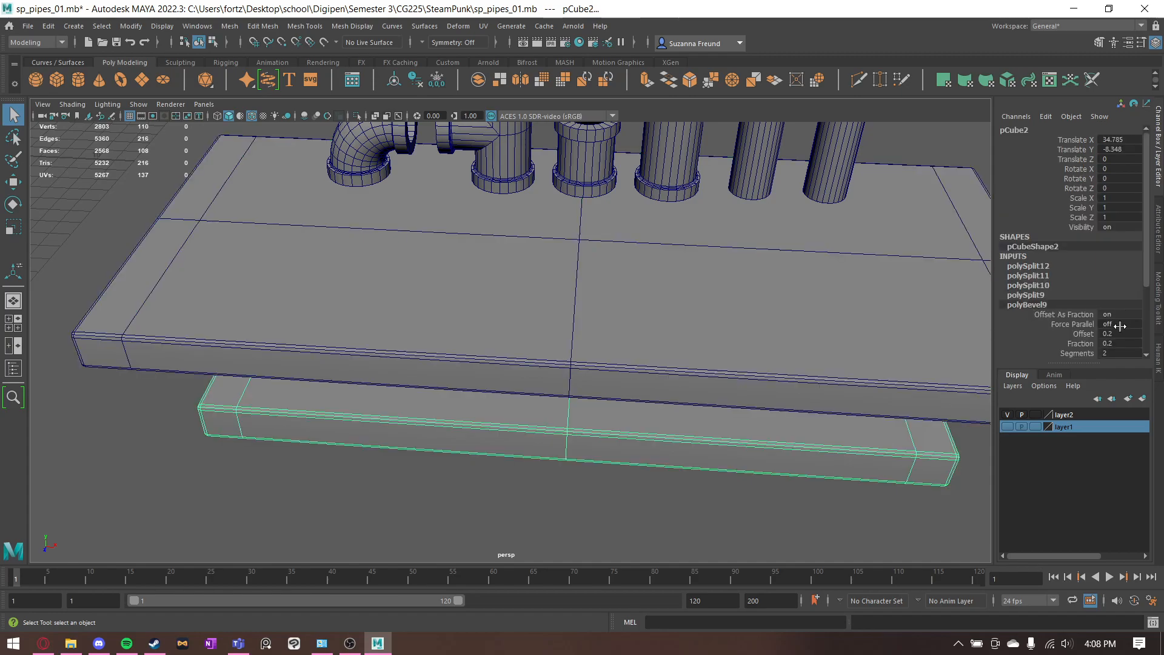
scroll(1118, 328, down, 3)
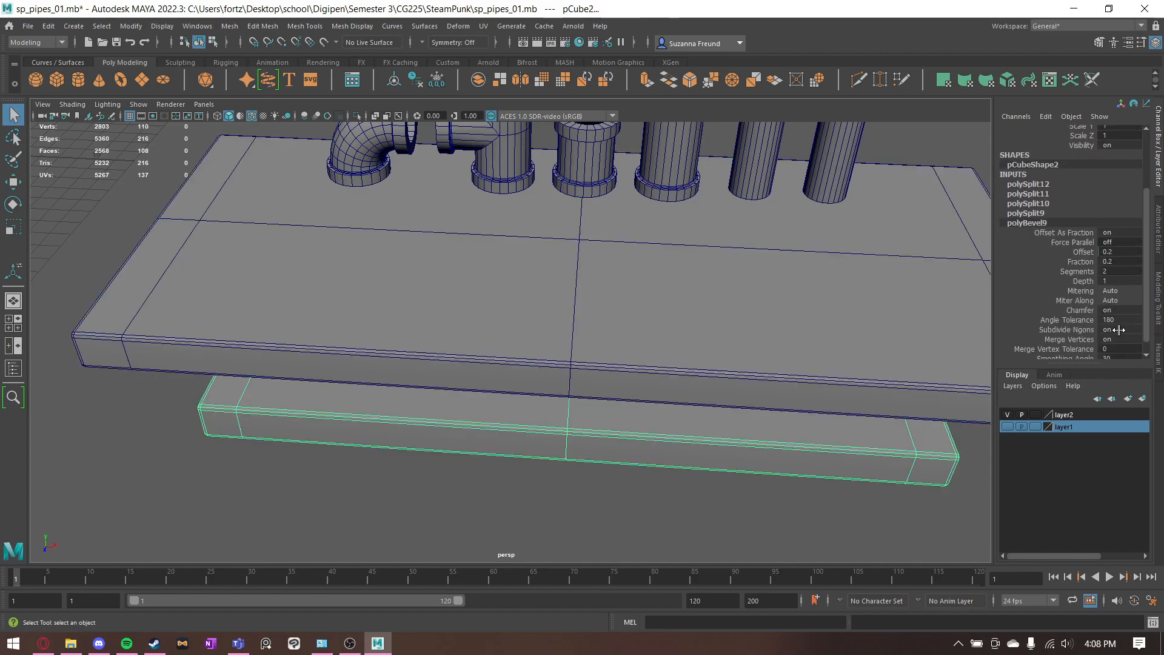
click(594, 499)
click(563, 323)
key(f)
alt+right_drag(541, 320, 643, 300)
scroll(442, 187, down, 6)
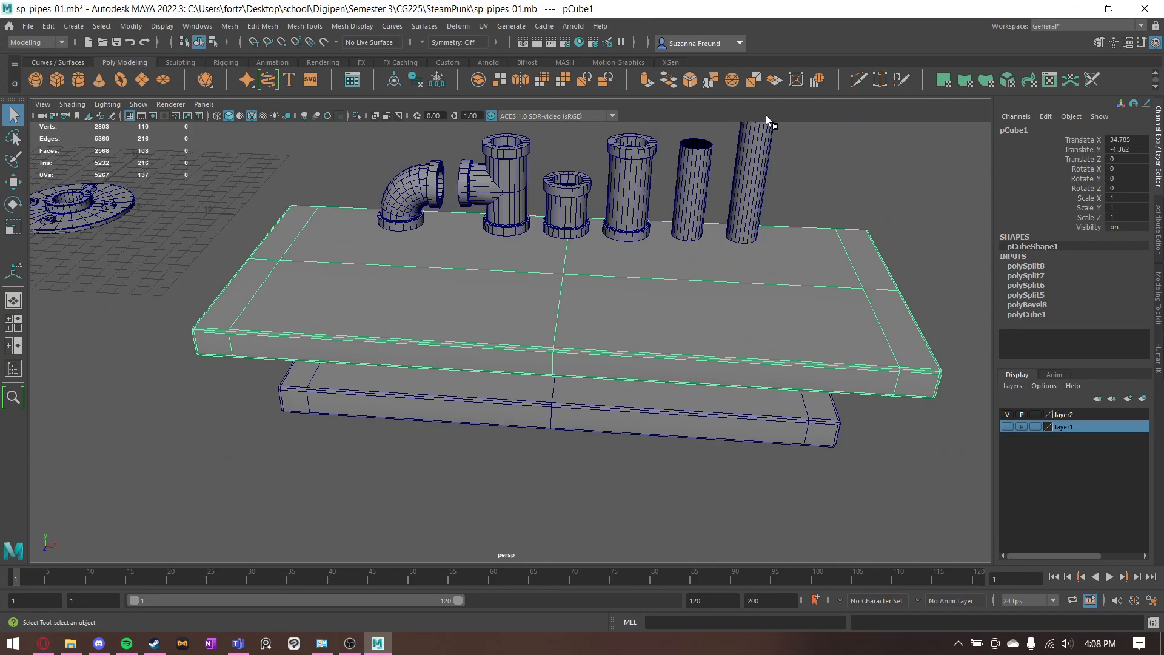
click(859, 80)
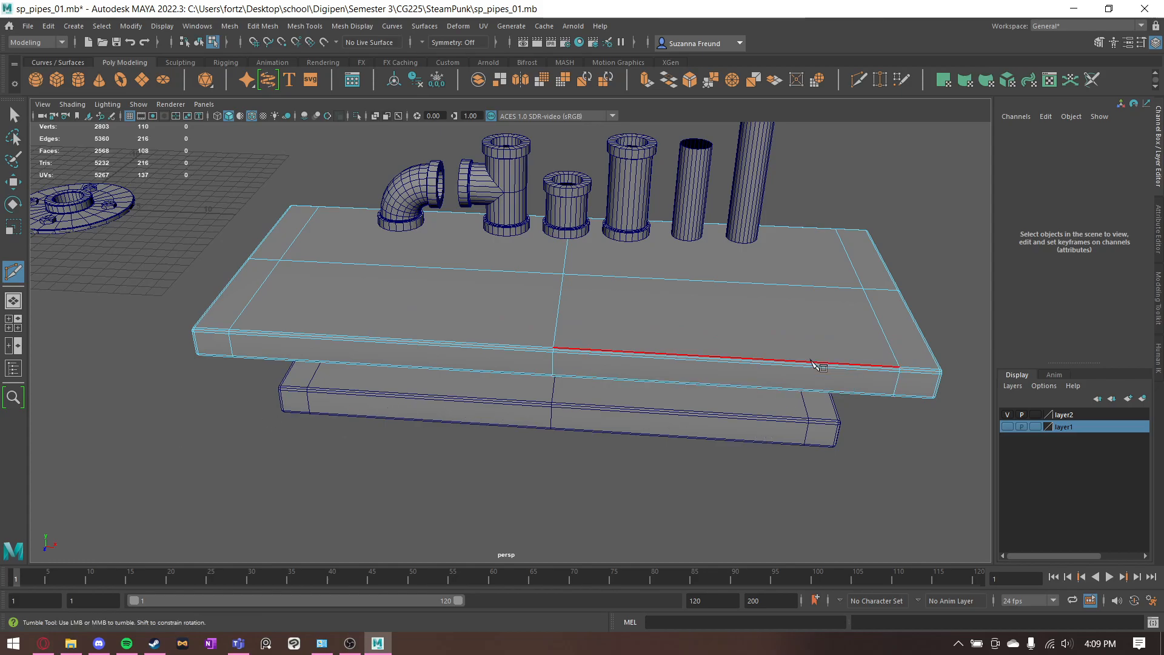
alt+drag(822, 366, 781, 355)
key(q)
- Examine the floor flange alongside the pipe pieces and plank shelves, viewing them from the side and from above
alt+drag(196, 166, 227, 251)
alt+middle_drag(194, 264, 532, 245)
alt+drag(532, 244, 556, 249)
click(367, 321)
alt+drag(424, 374, 555, 290)
right_drag(328, 292, 424, 233)
alt+drag(439, 216, 386, 267)
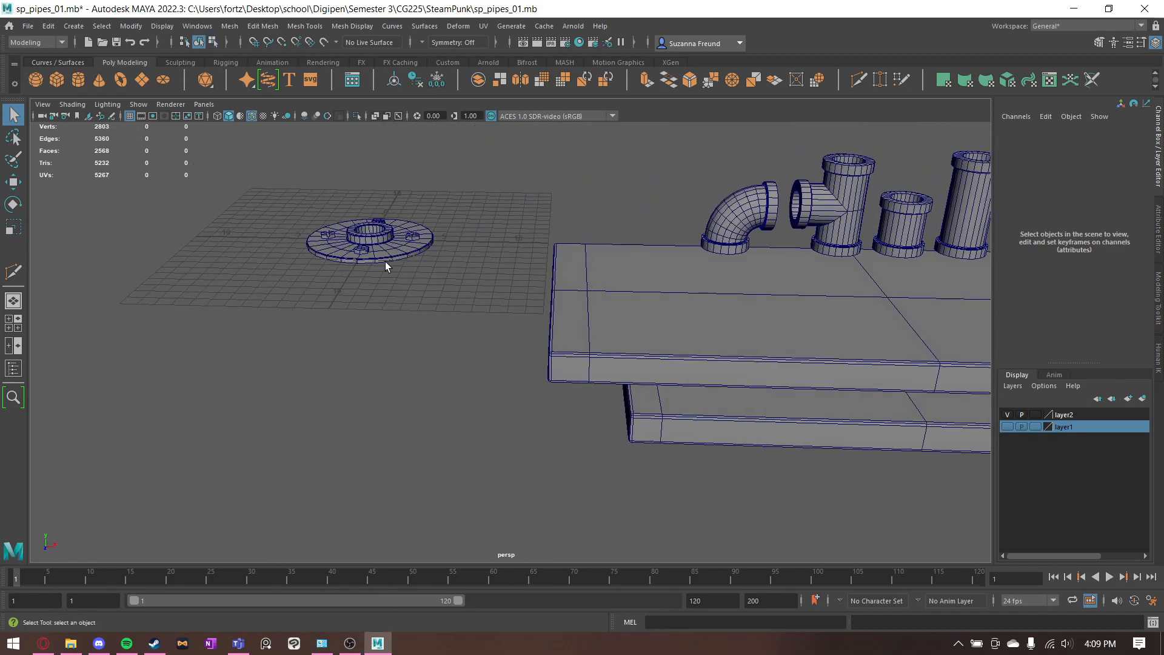
alt+middle_drag(448, 245, 387, 273)
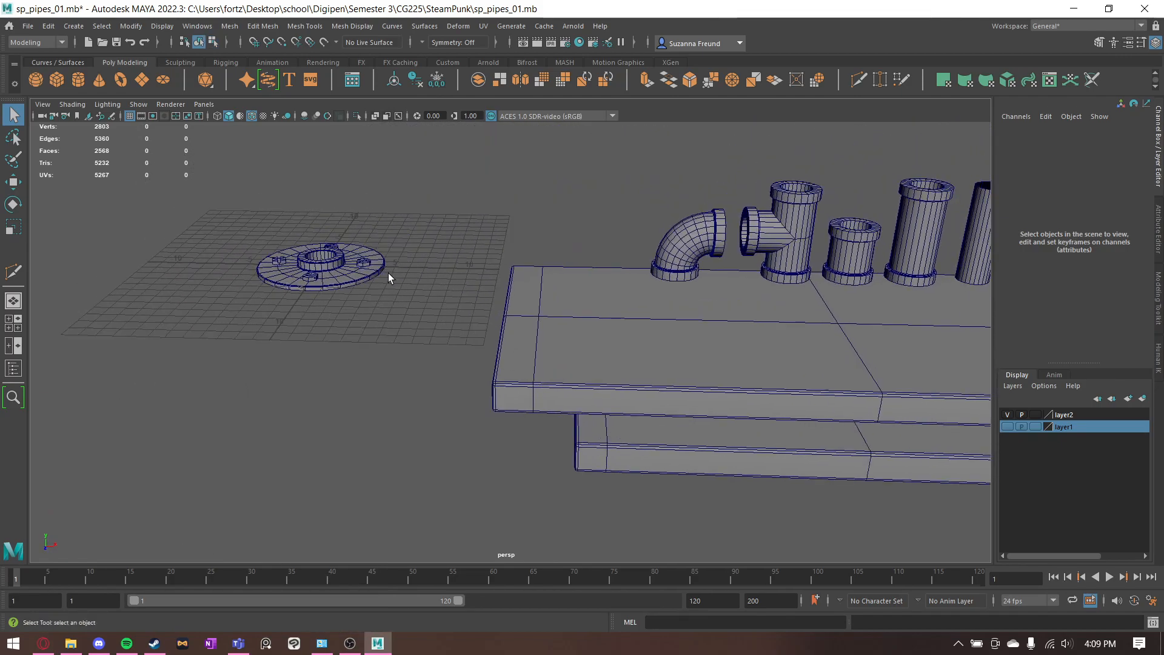
alt+drag(388, 273, 471, 345)
alt+middle_drag(471, 345, 511, 337)
alt+drag(355, 337, 285, 340)
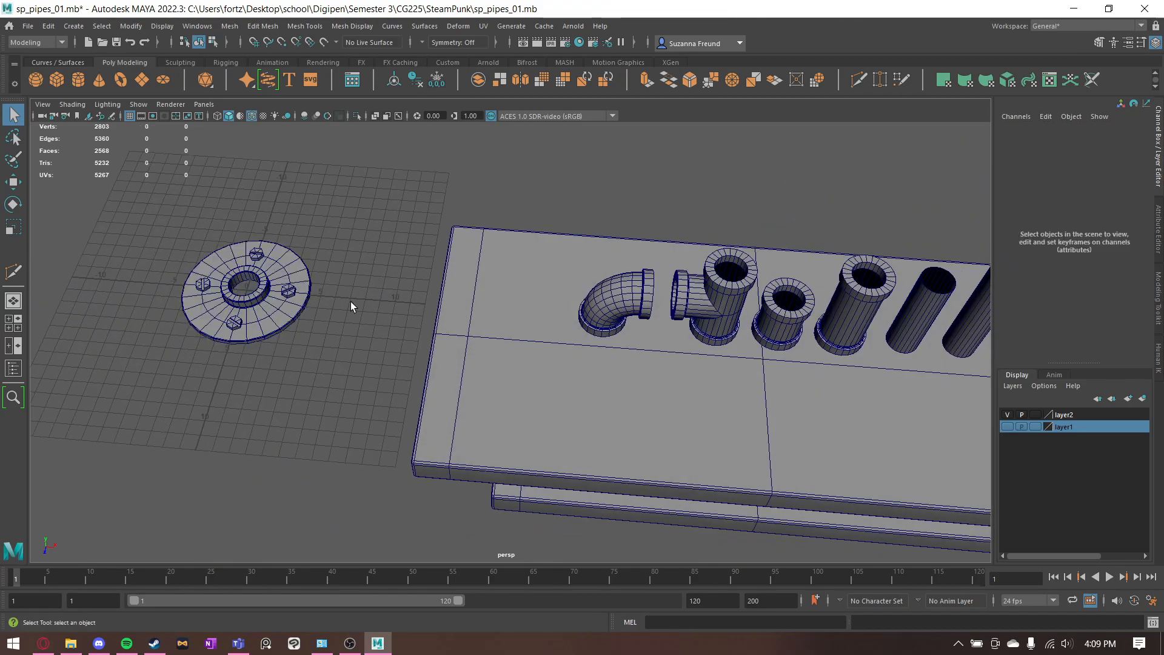
alt+drag(675, 351, 705, 319)
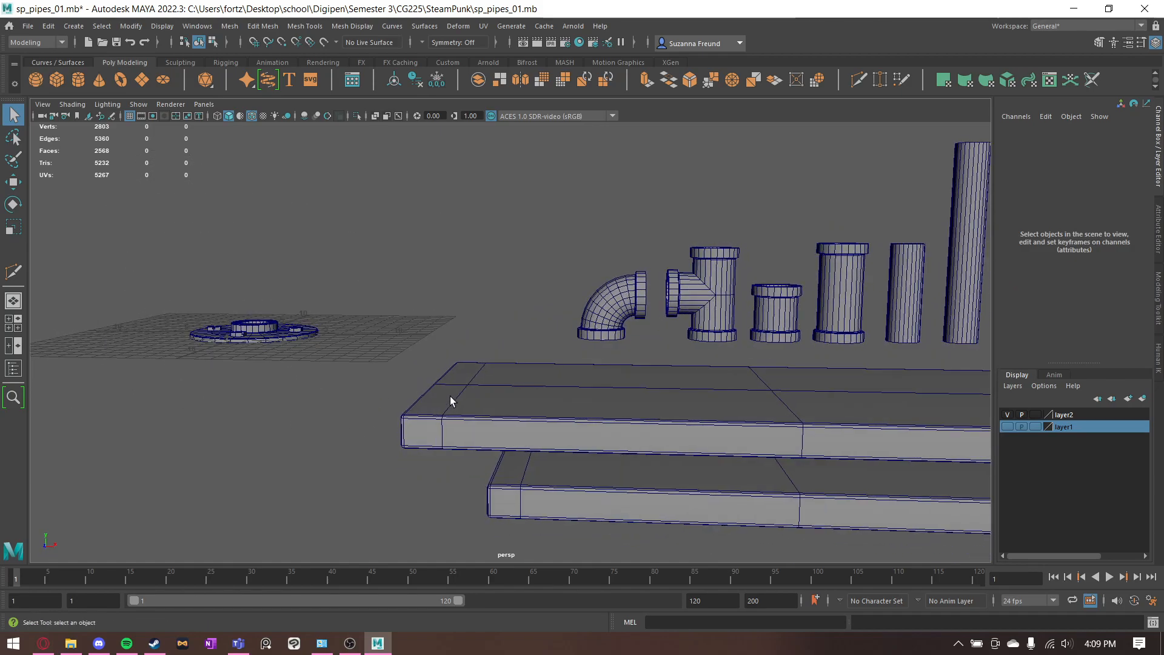
alt+drag(450, 400, 444, 460)
click(476, 394)
click(401, 398)
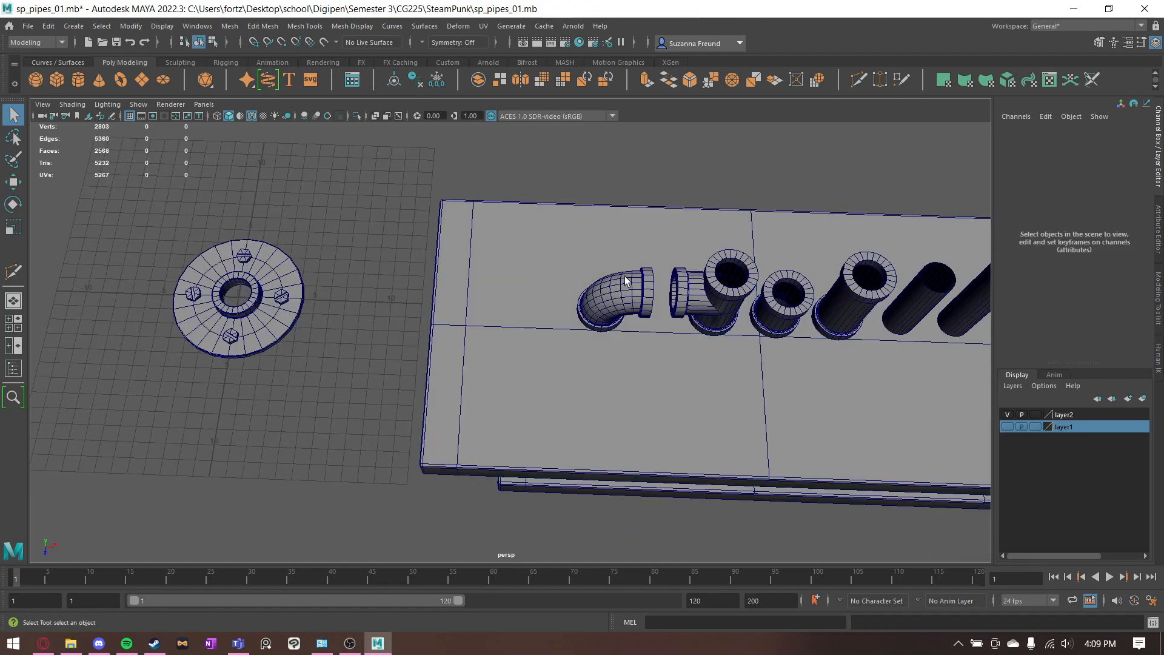
alt+middle_drag(625, 275, 364, 327)
alt+drag(364, 327, 362, 292)
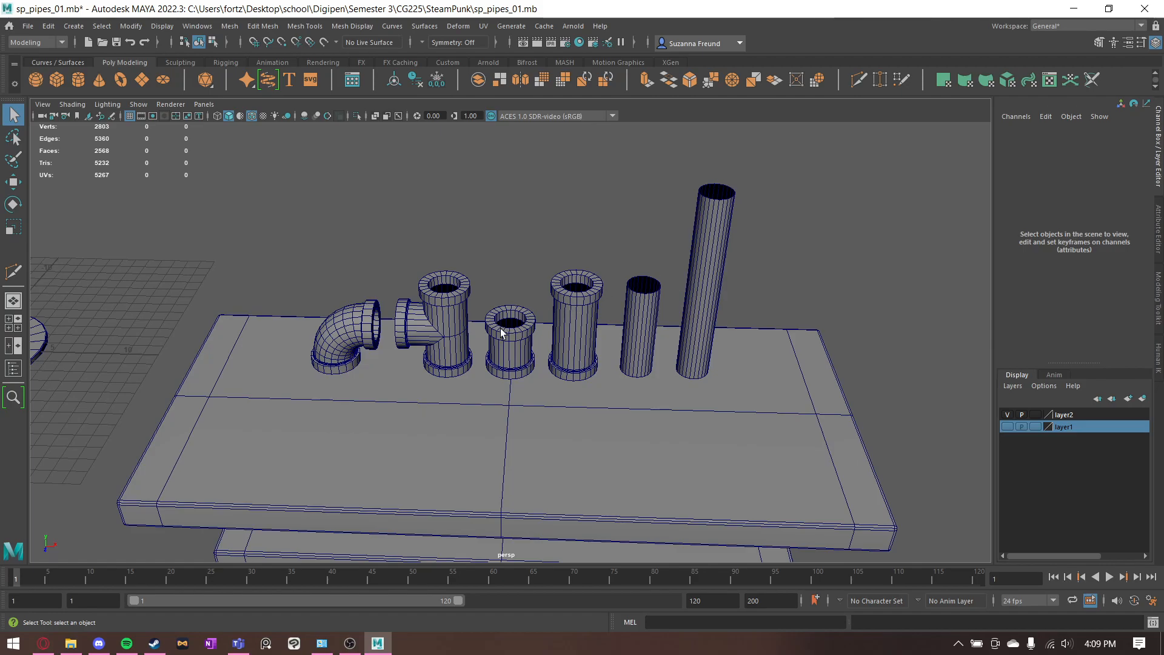
click(450, 331)
key(w)
alt+middle_drag(465, 368, 529, 371)
drag(536, 368, 275, 364)
drag(255, 314, 277, 395)
click(354, 291)
mouse_move(353, 291)
alt+mouse_down()
mouse_move(391, 266)
mouse_move(359, 291)
alt+mouse_up()
key(ctrl+z)
key(ctrl+z)
key(ctrl+z)
- Move the whole floor flange with its bolts along X to Translate X 17.205, beside the elbow pipe
click(486, 249)
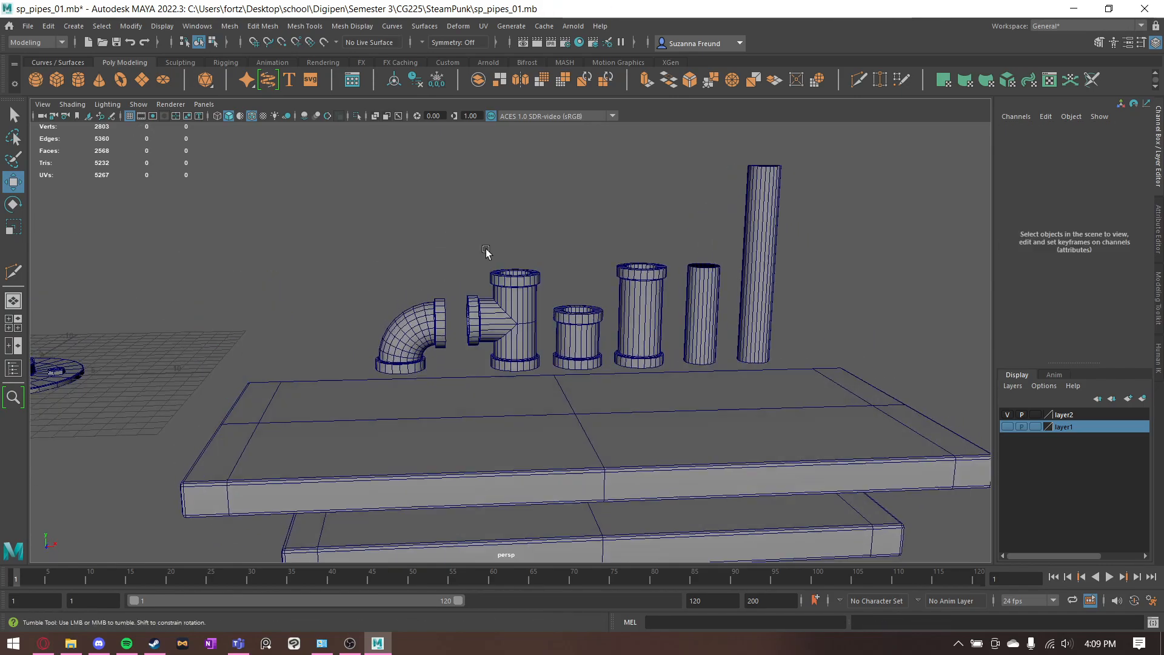
alt+drag(486, 250, 348, 394)
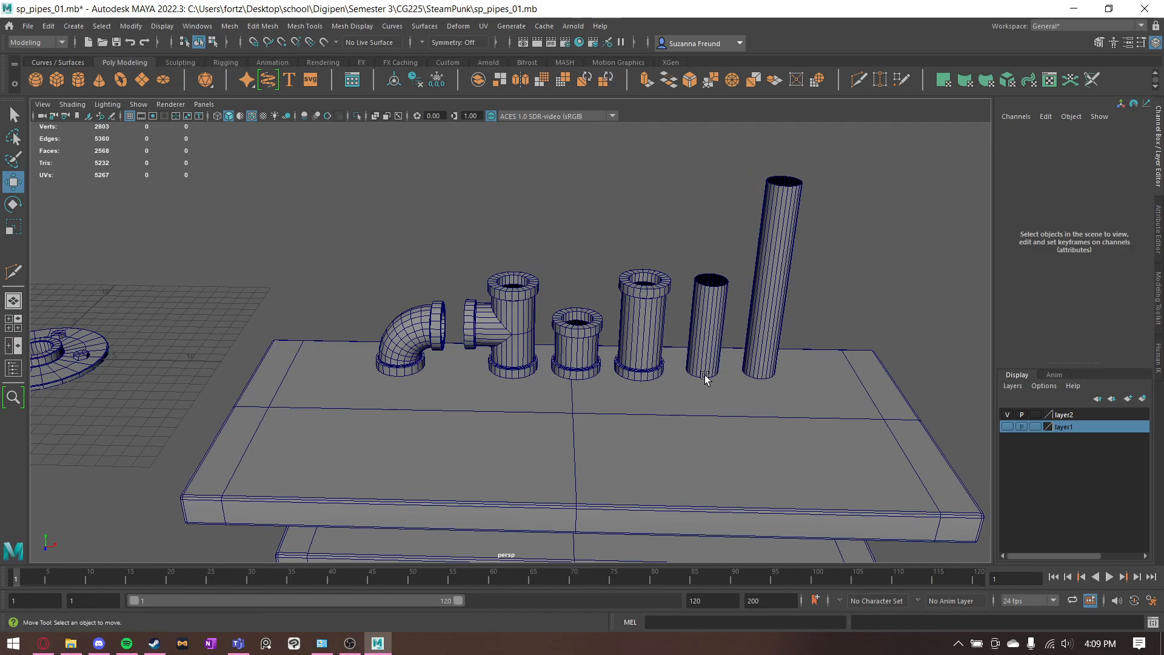
alt+drag(721, 370, 591, 377)
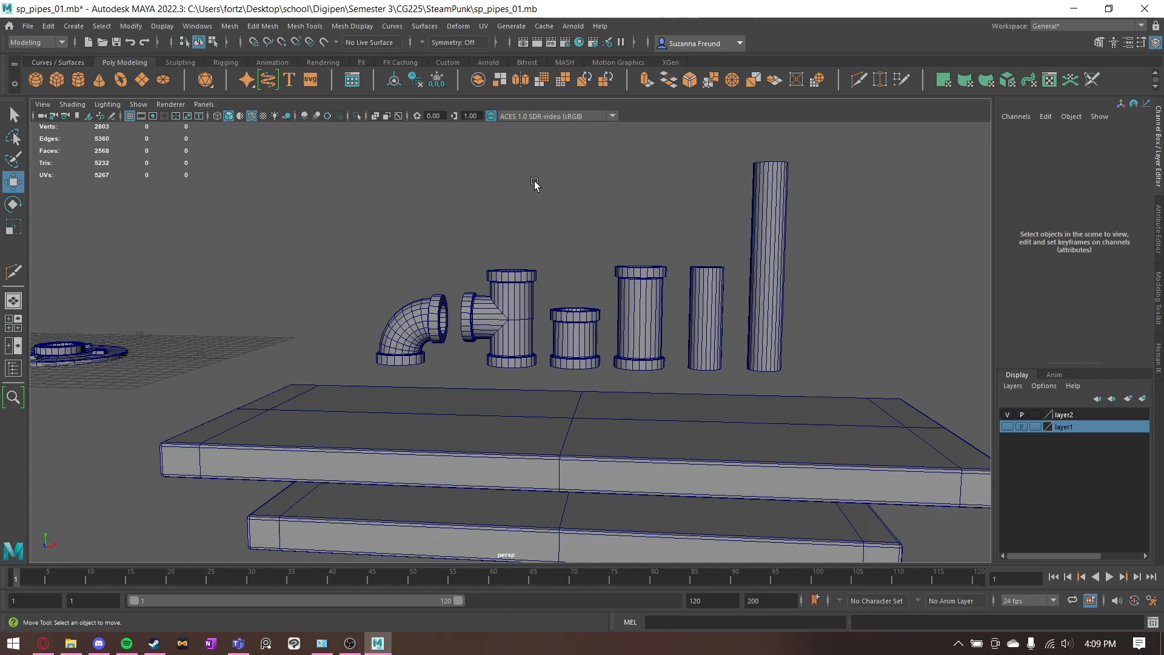
alt+drag(415, 234, 562, 220)
alt+middle_drag(898, 366, 839, 362)
click(840, 362)
click(473, 298)
alt+drag(285, 313, 300, 326)
drag(198, 311, 344, 435)
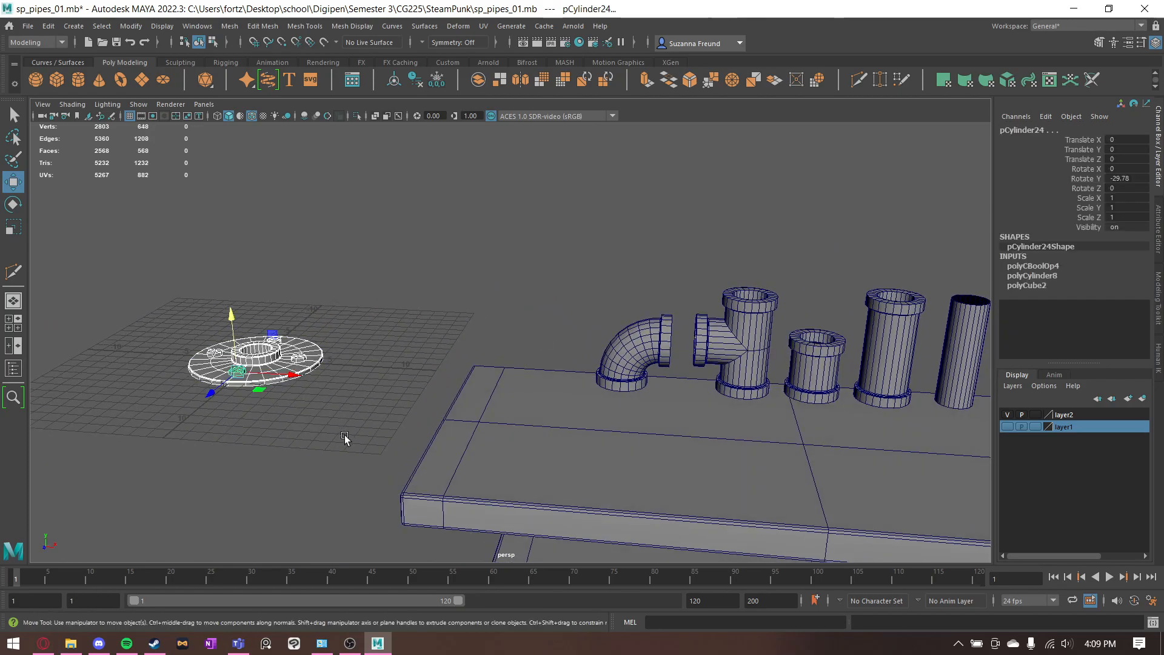
drag(288, 375, 553, 401)
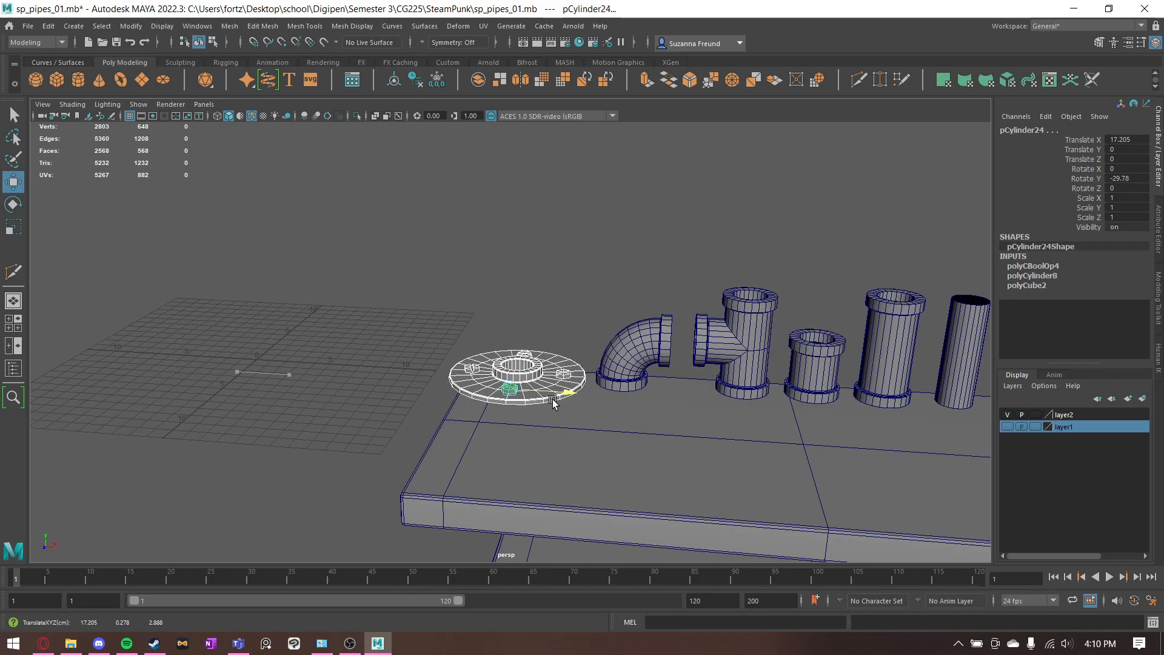
- Add a new polygon cylinder at the origin
click(596, 224)
alt+middle_drag(437, 309, 652, 395)
click(78, 80)
- Check the short connector's dimensions in the reference image 01_Connector_Short.jpg from the 02_SP Modular Pieces folder
click(71, 643)
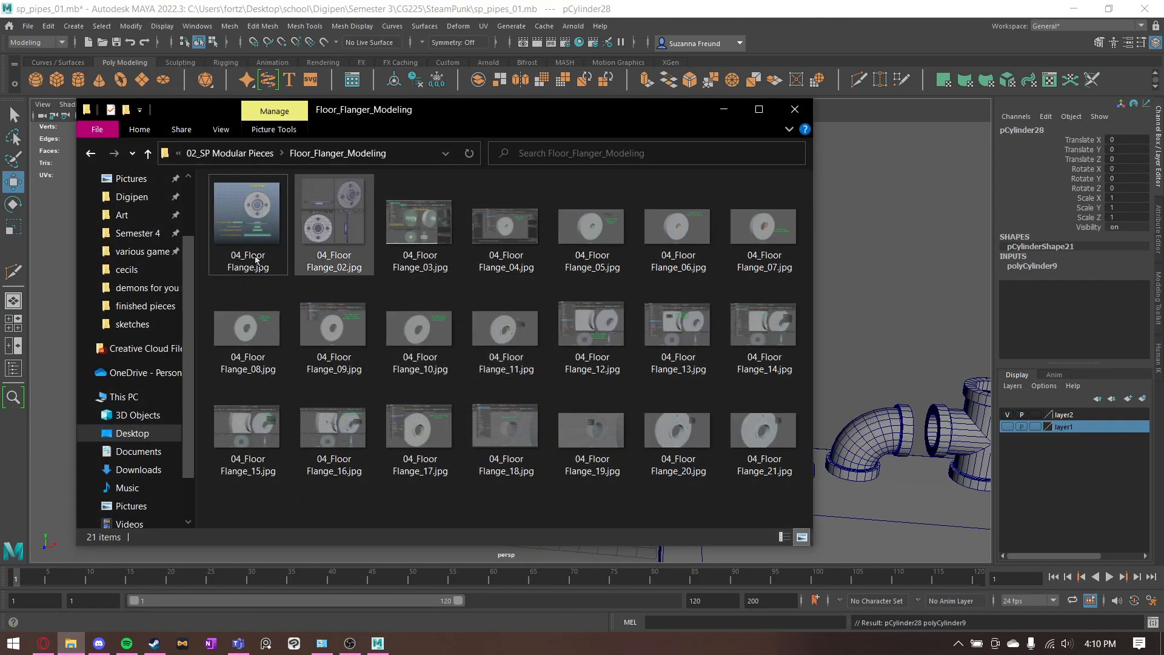
click(149, 154)
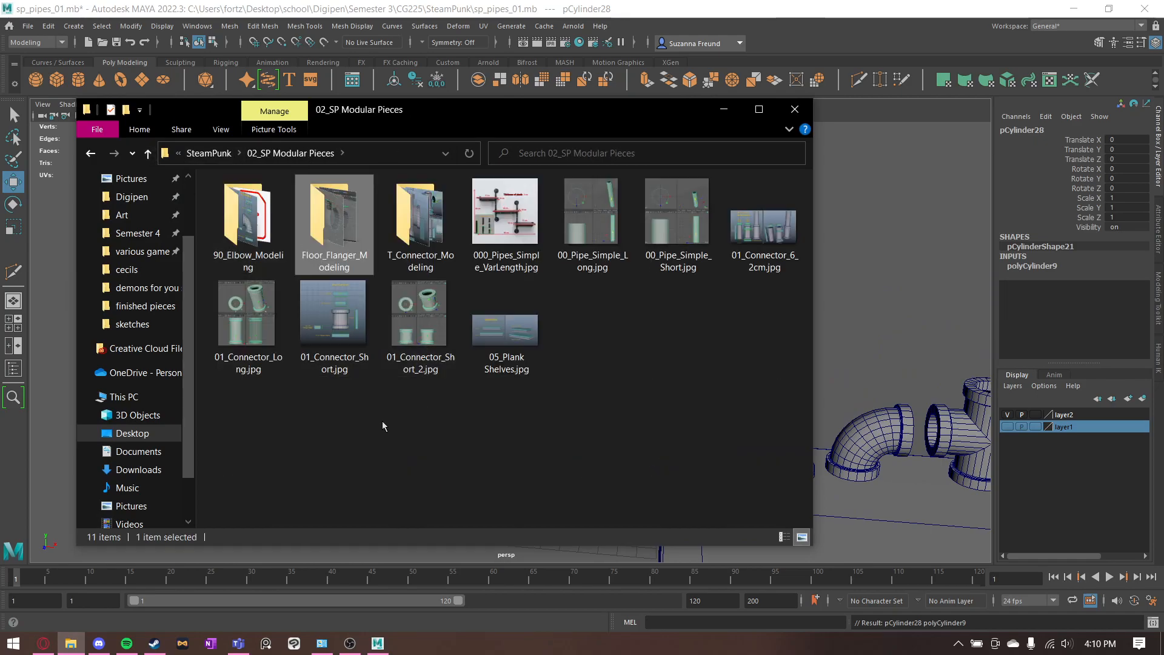
double_click(329, 337)
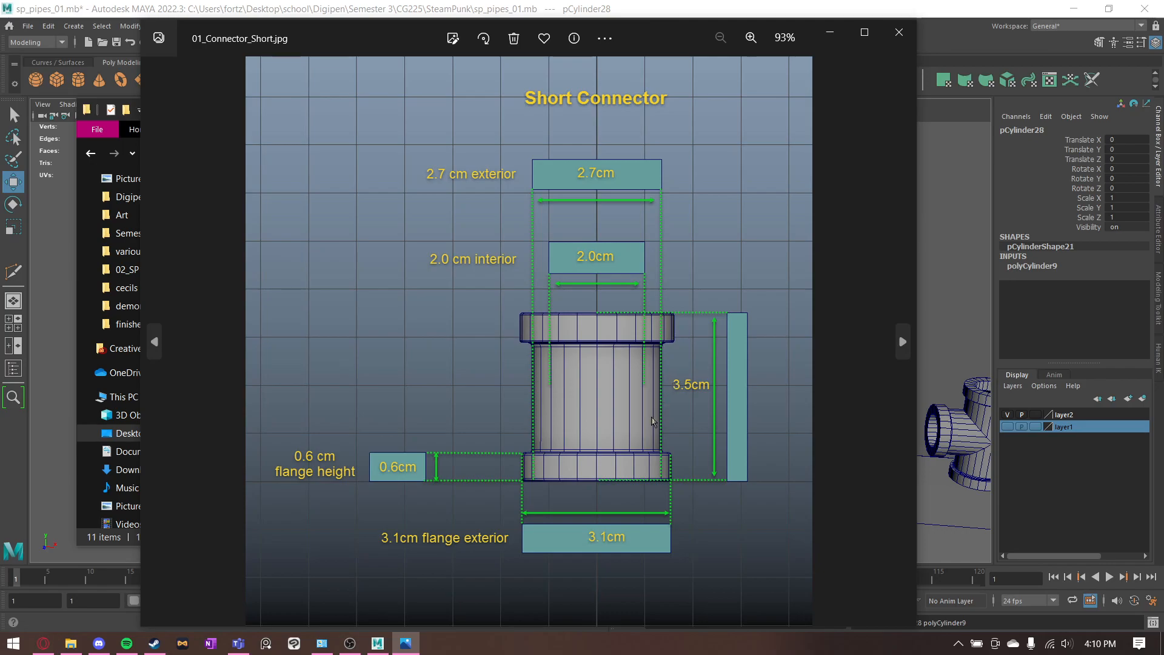
scroll(653, 421, up, 1)
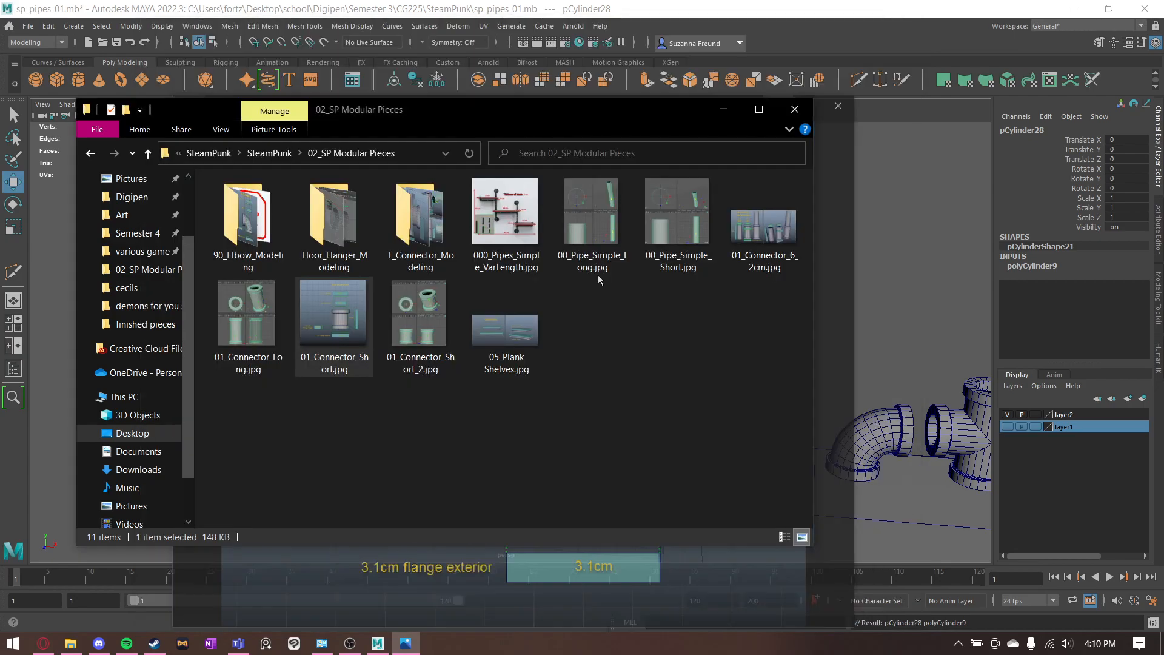
click(830, 33)
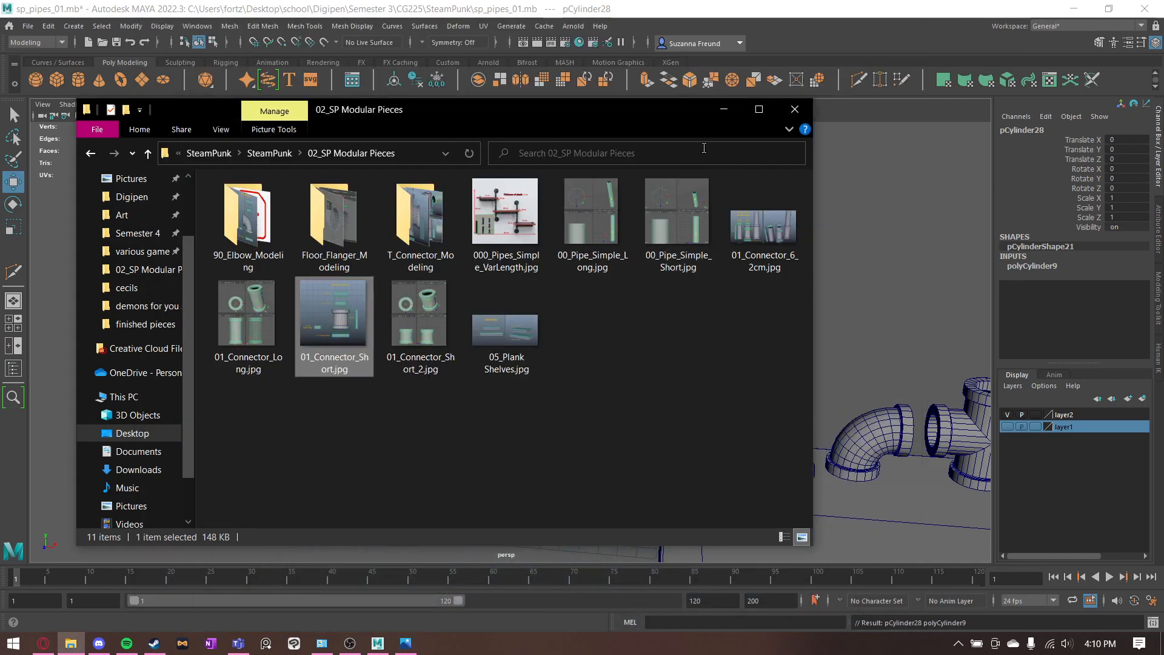
click(726, 111)
- Recheck the short connector reference image and set the new cylinder's height to 2.3
alt+right_drag(478, 457, 558, 452)
alt+drag(558, 452, 555, 411)
alt+middle_drag(466, 485, 537, 317)
alt+drag(536, 316, 529, 346)
alt+middle_drag(553, 417, 609, 279)
alt+drag(609, 279, 594, 271)
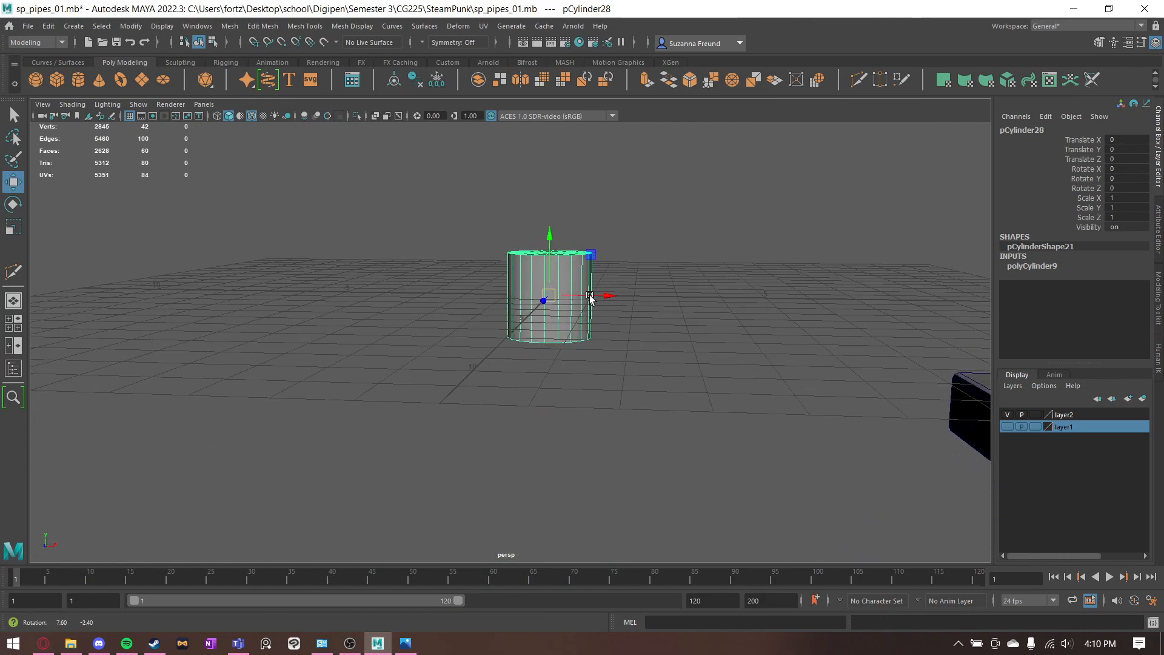
scroll(589, 293, up, 4)
key(q)
click(1032, 265)
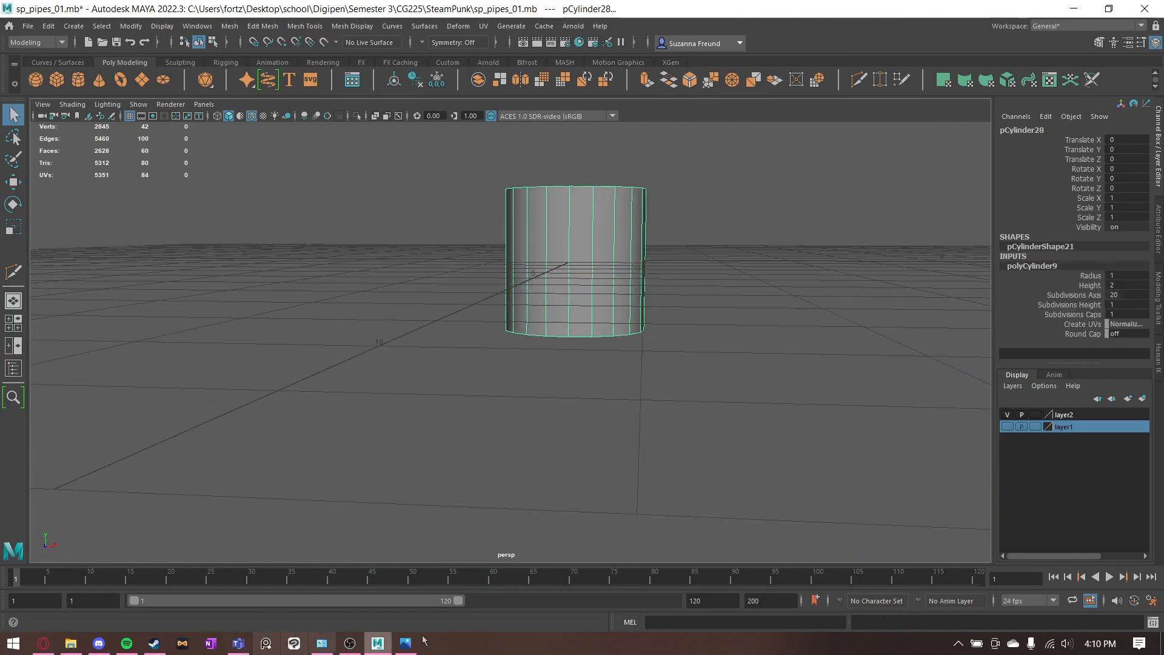
click(405, 643)
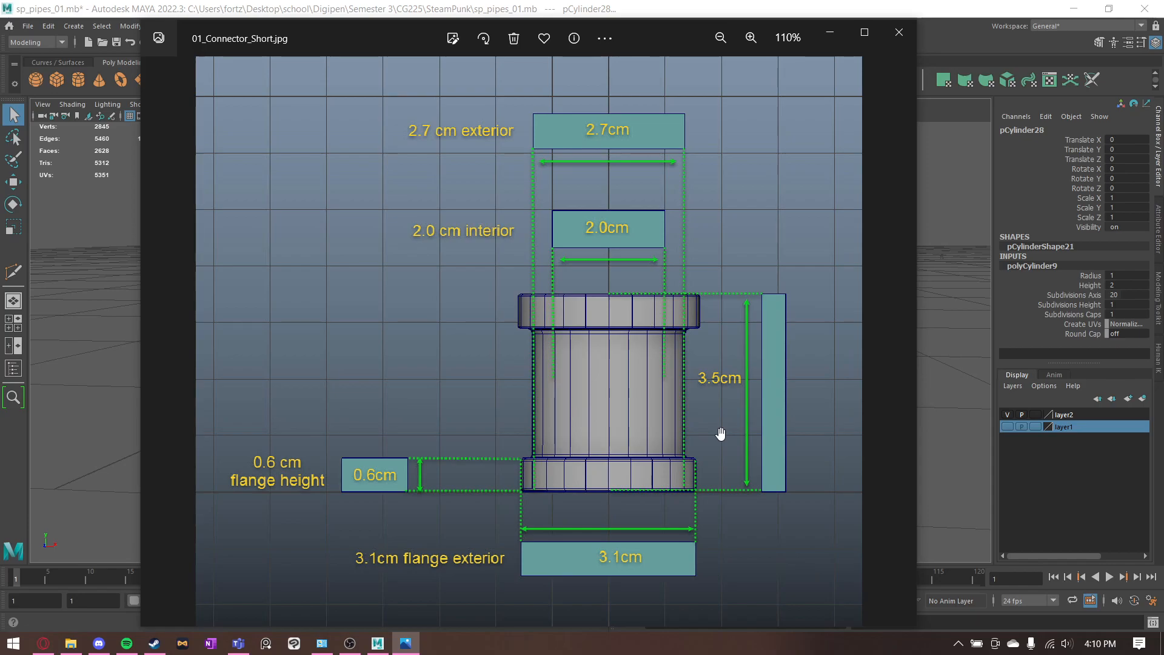
click(829, 33)
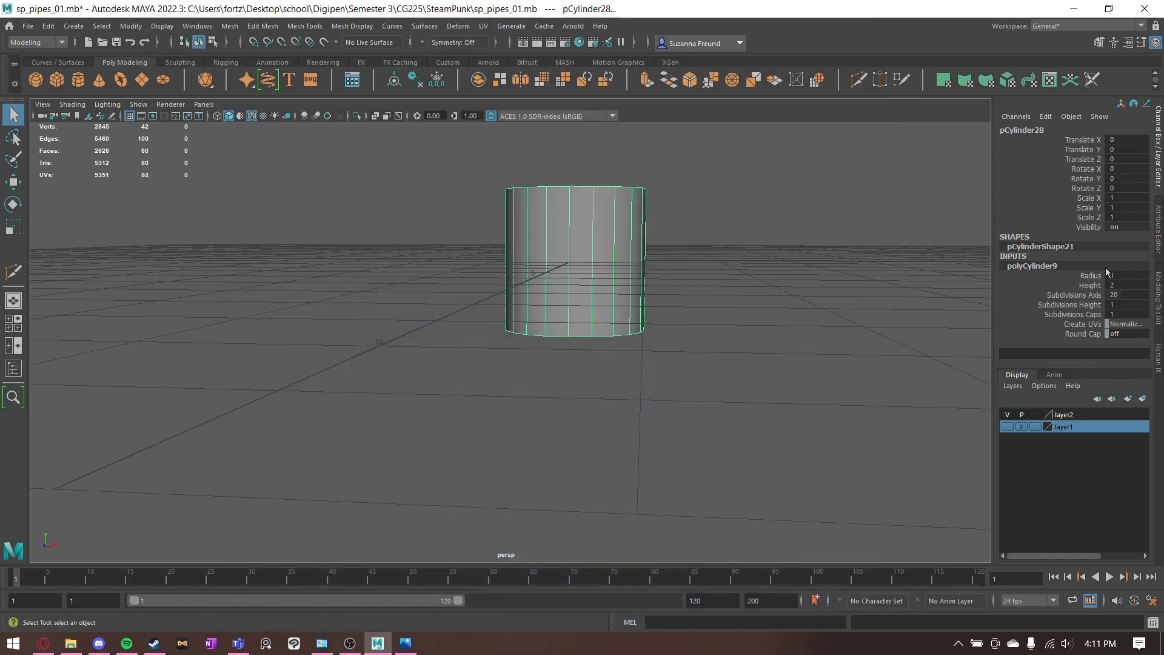
click(1116, 280)
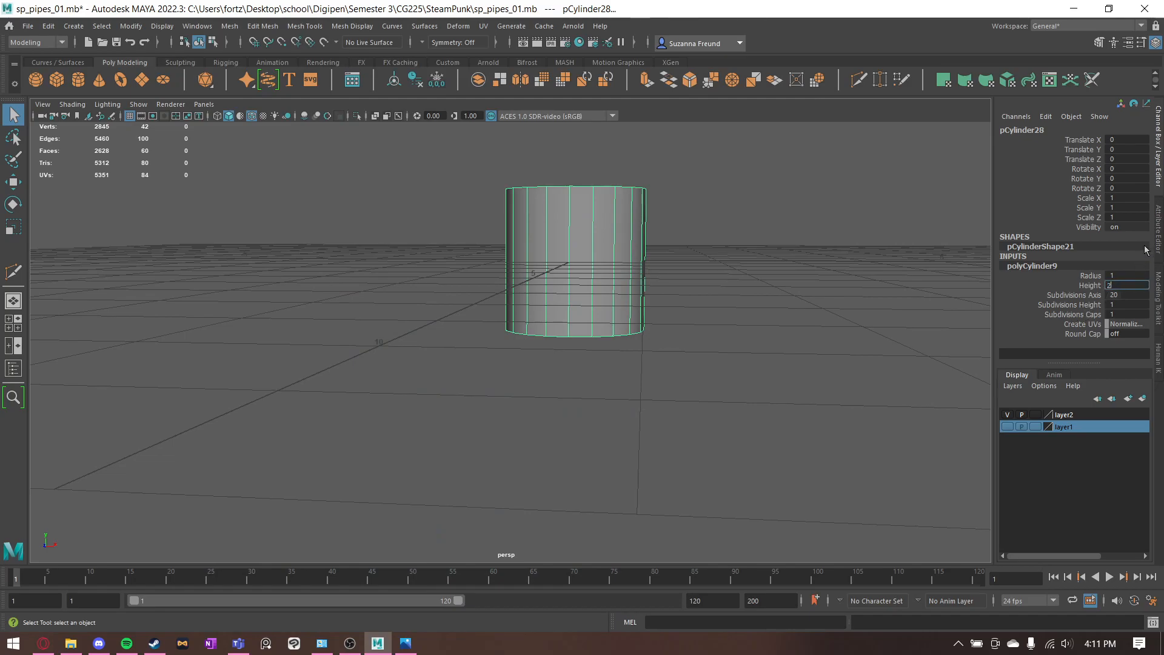
text(2.3)
key(Return)
- Extrude the cylinder's top and bottom cap faces with a thickness of 0.6
alt+middle_drag(691, 248, 661, 286)
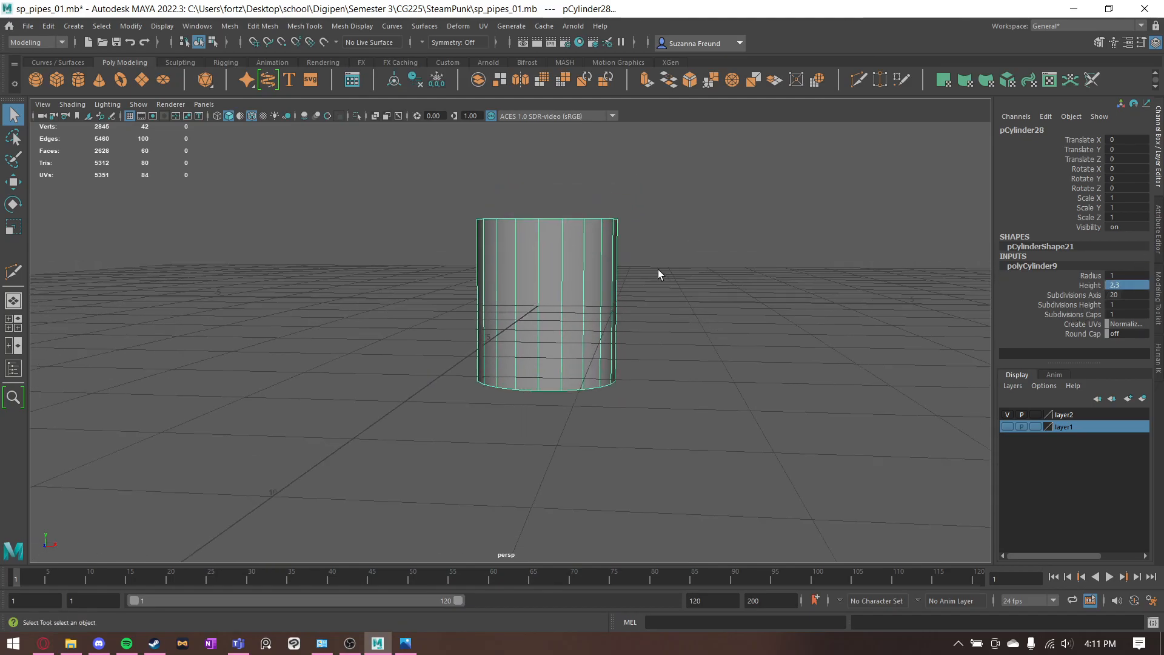
scroll(657, 271, up, 4)
alt+drag(661, 283, 645, 290)
right_drag(576, 231, 578, 267)
alt+drag(654, 284, 681, 312)
alt+drag(600, 278, 560, 341)
click(515, 413)
drag(509, 417, 542, 453)
alt+drag(565, 462, 565, 406)
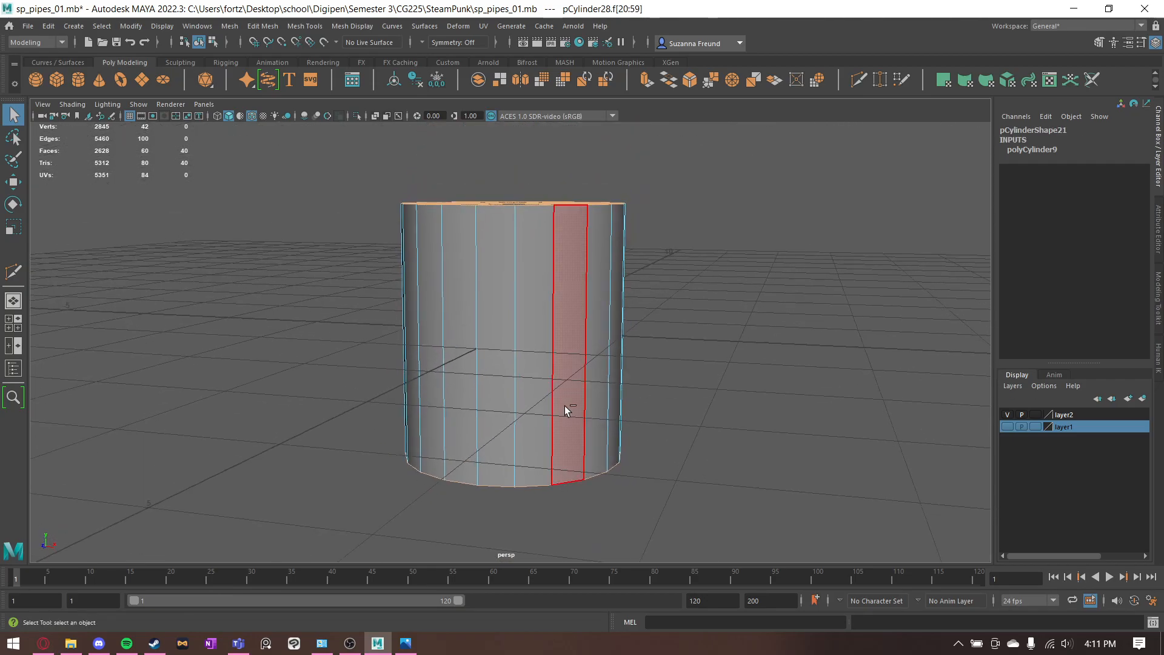
key(ctrl+e)
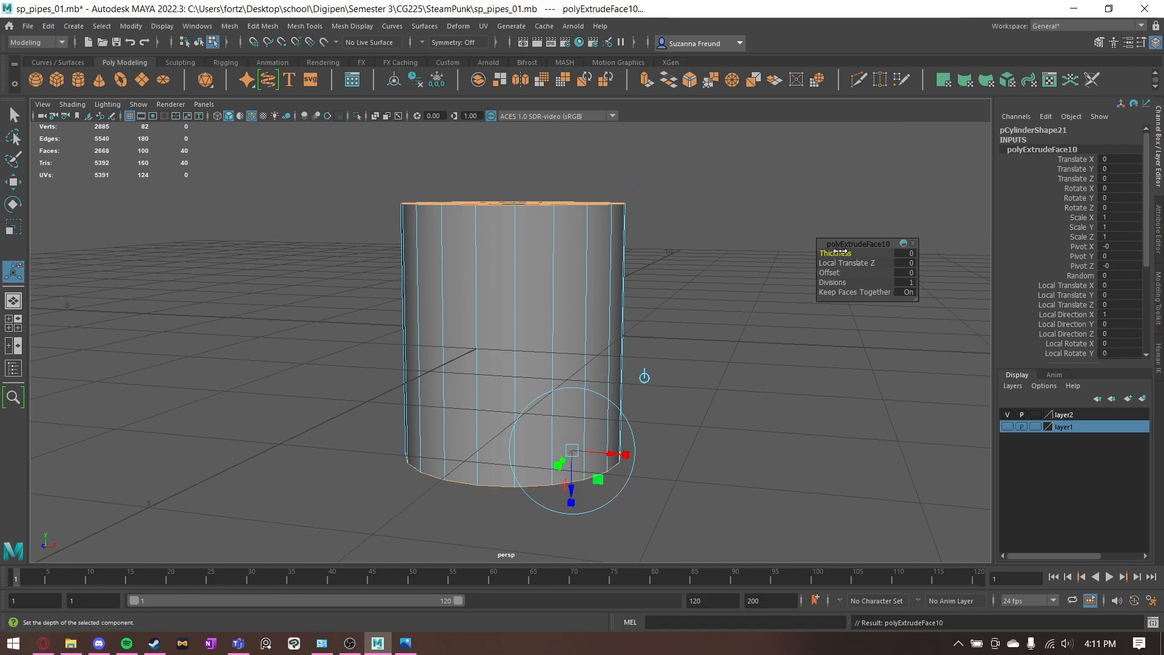
drag(853, 252, 843, 252)
click(905, 253)
text(.6)
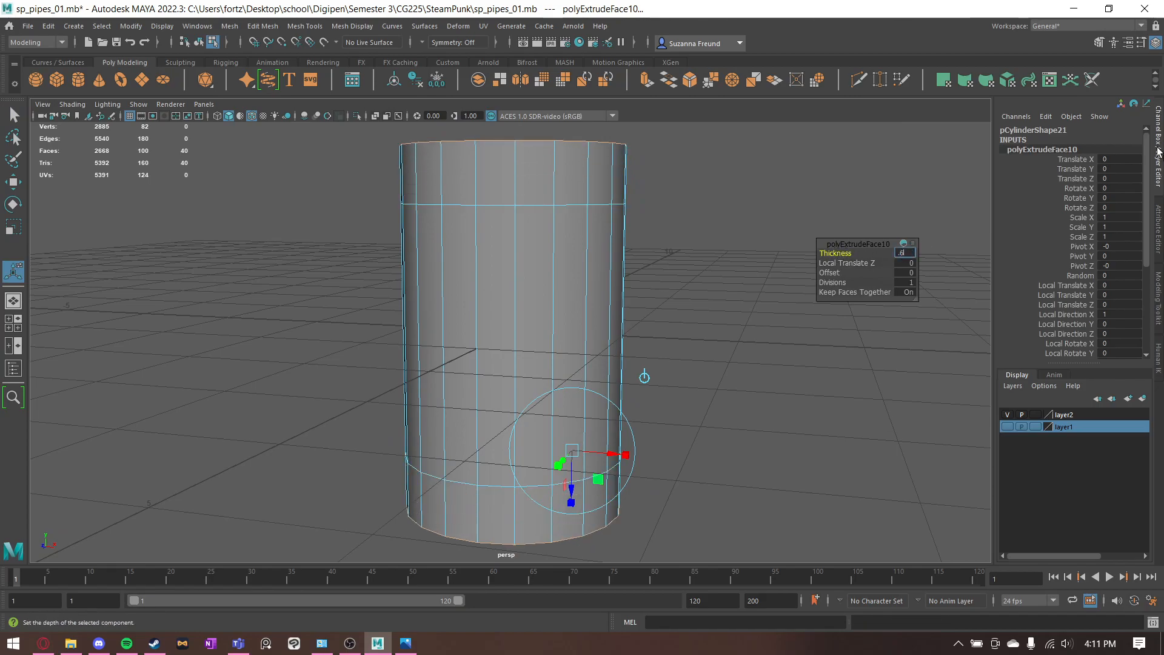
- Select all the side faces of the extruded cylinder and check the connector's exterior and interior diameters in 01_Connector_Short.jpg
key(Return)
click(732, 240)
alt+drag(602, 322, 704, 431)
alt+drag(724, 267, 707, 318)
click(407, 649)
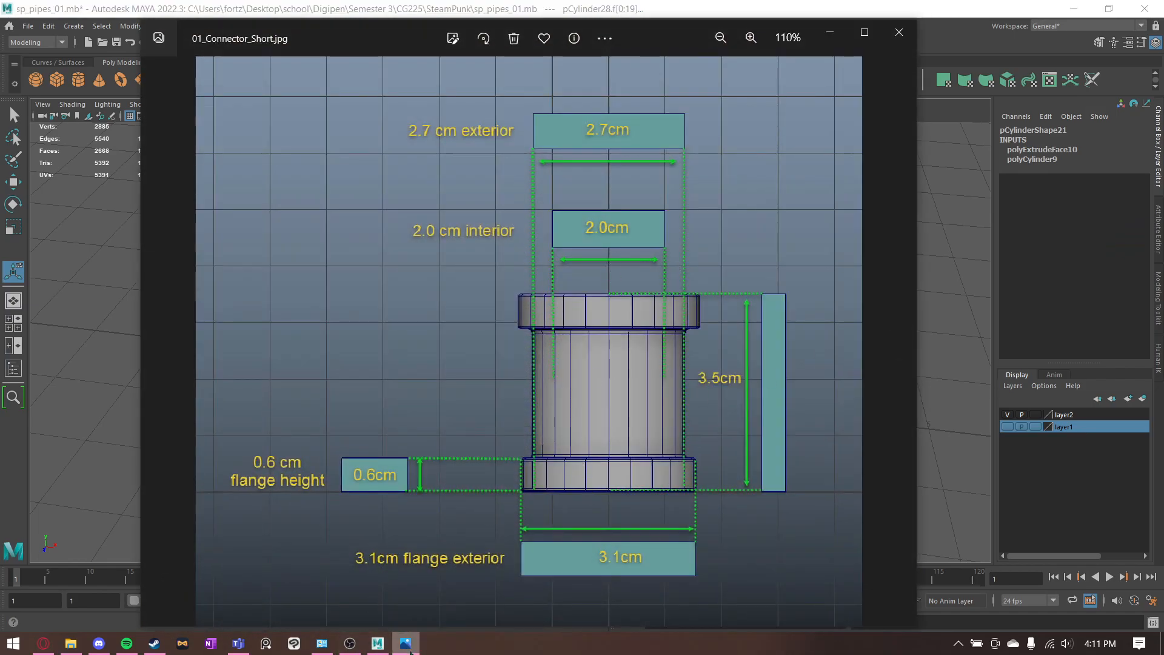
mouse_move(410, 649)
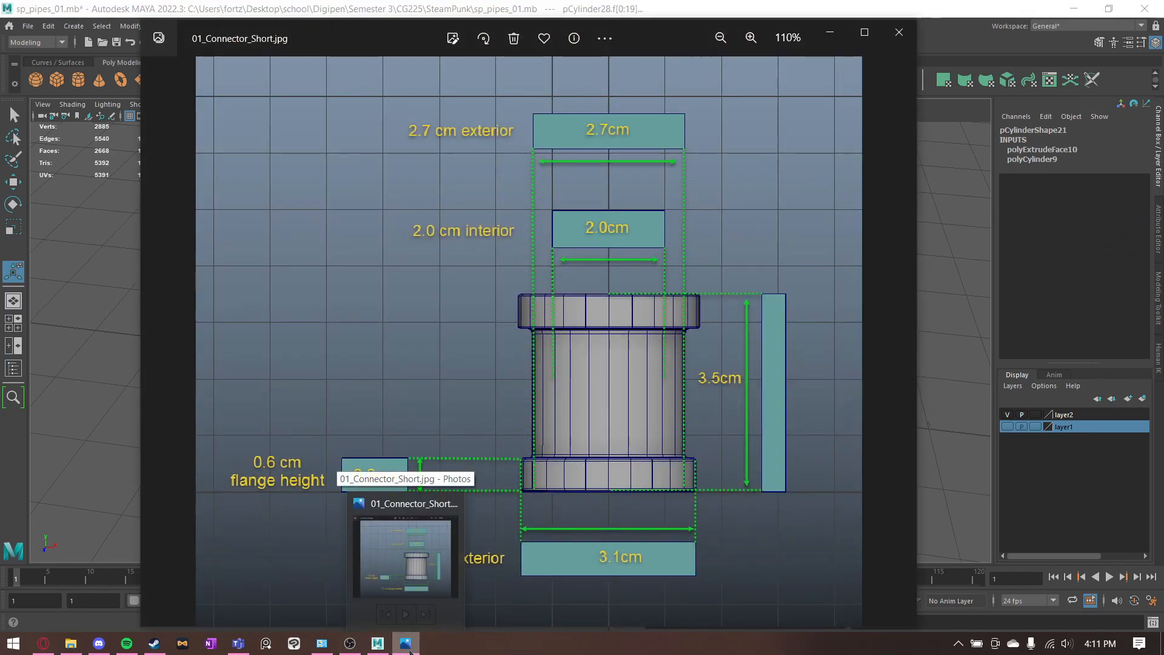
click(407, 647)
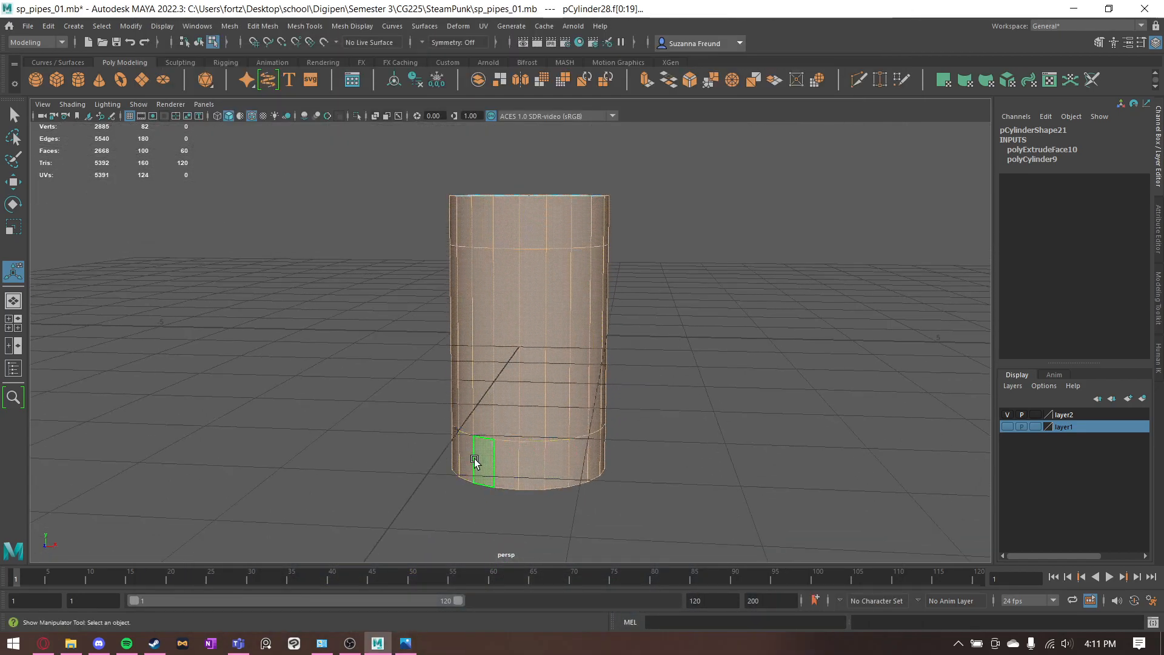
alt+drag(504, 426, 483, 463)
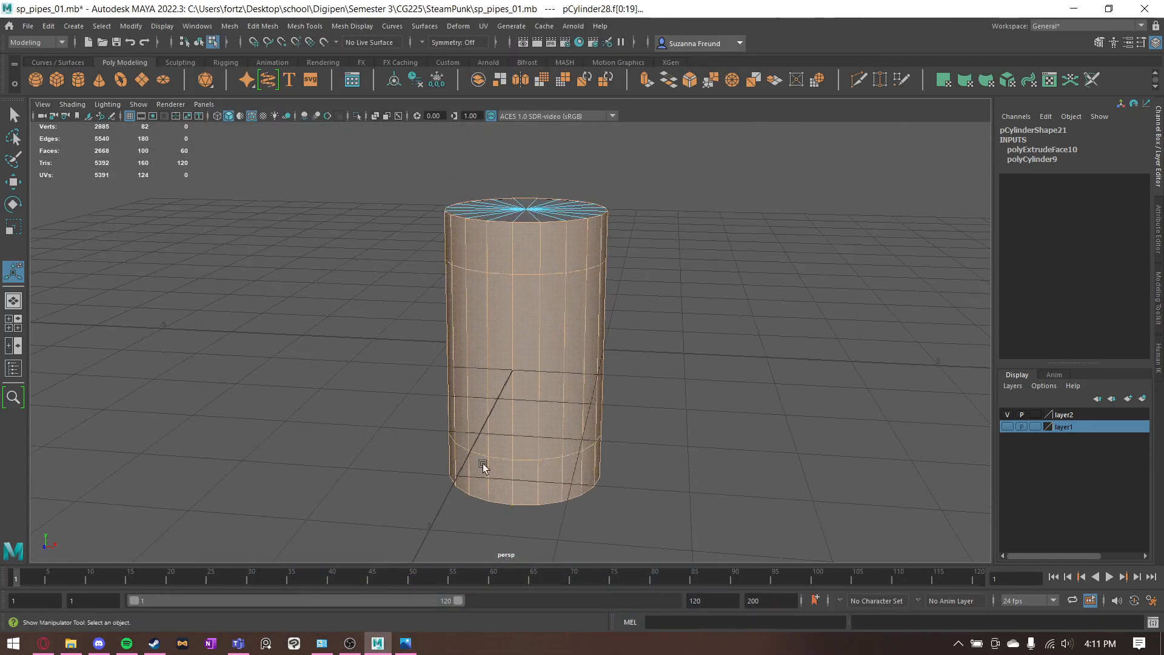
click(405, 641)
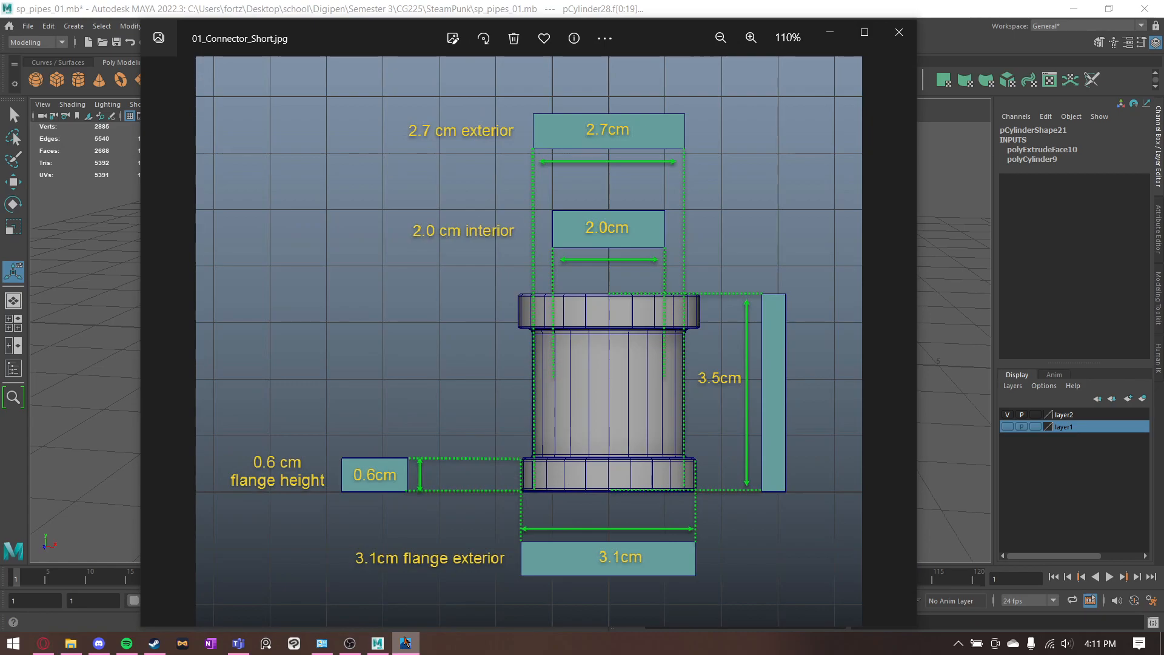
click(405, 642)
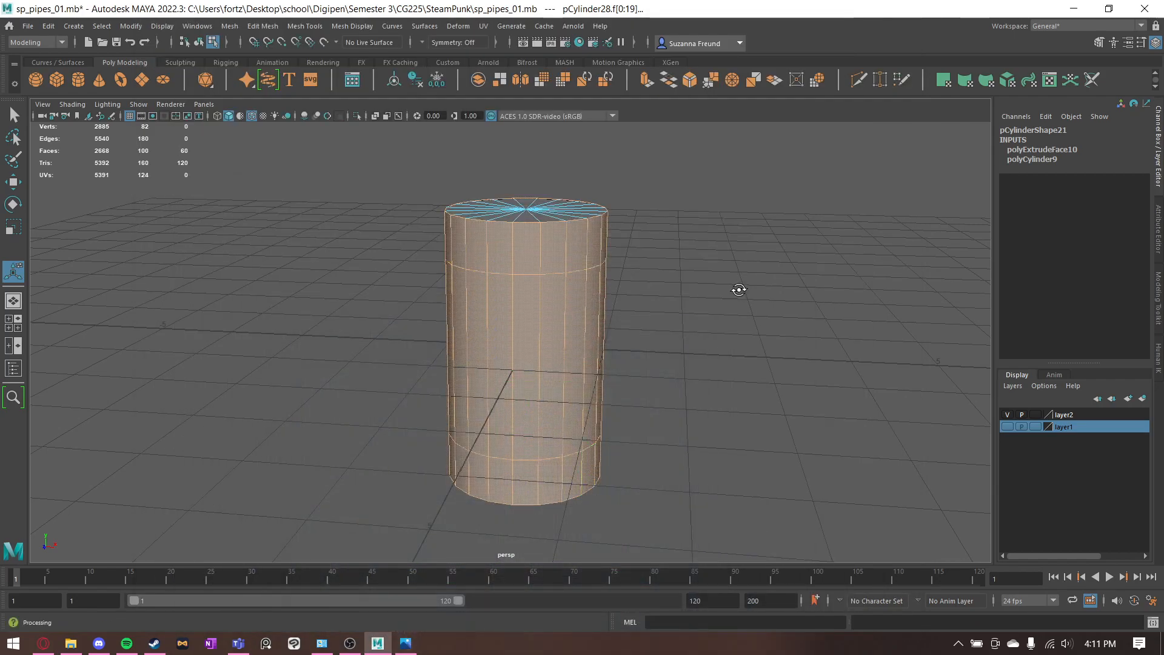
- Extrude the cylinder's selected side faces outward with a thickness of 0.35
key(ctrl+e)
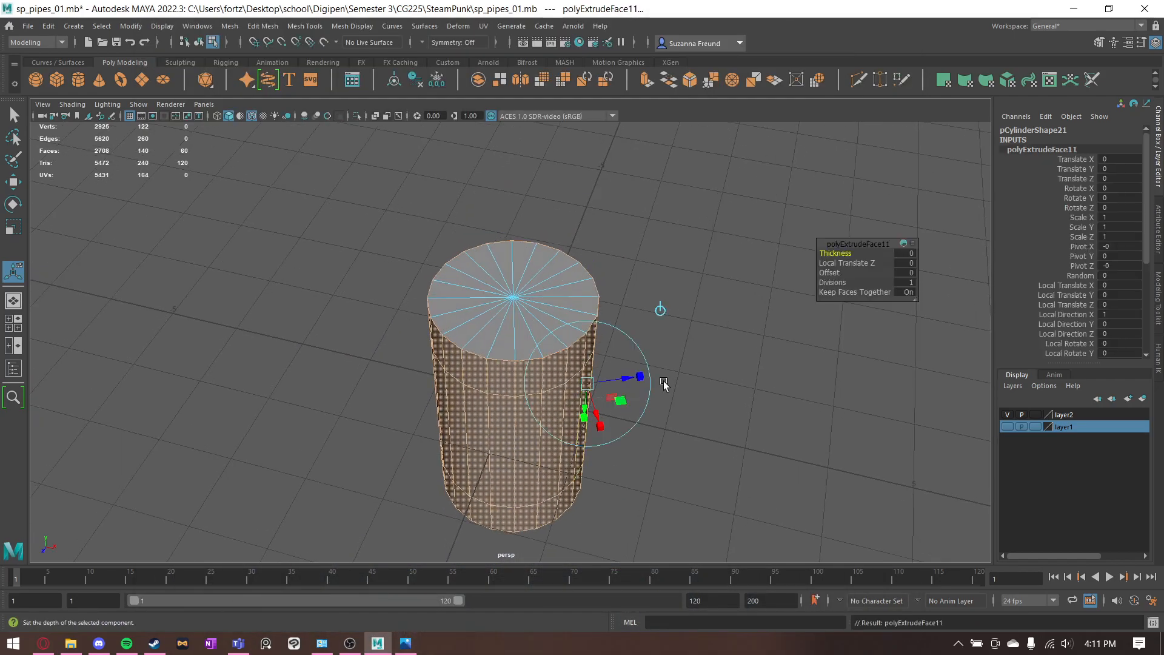
click(617, 379)
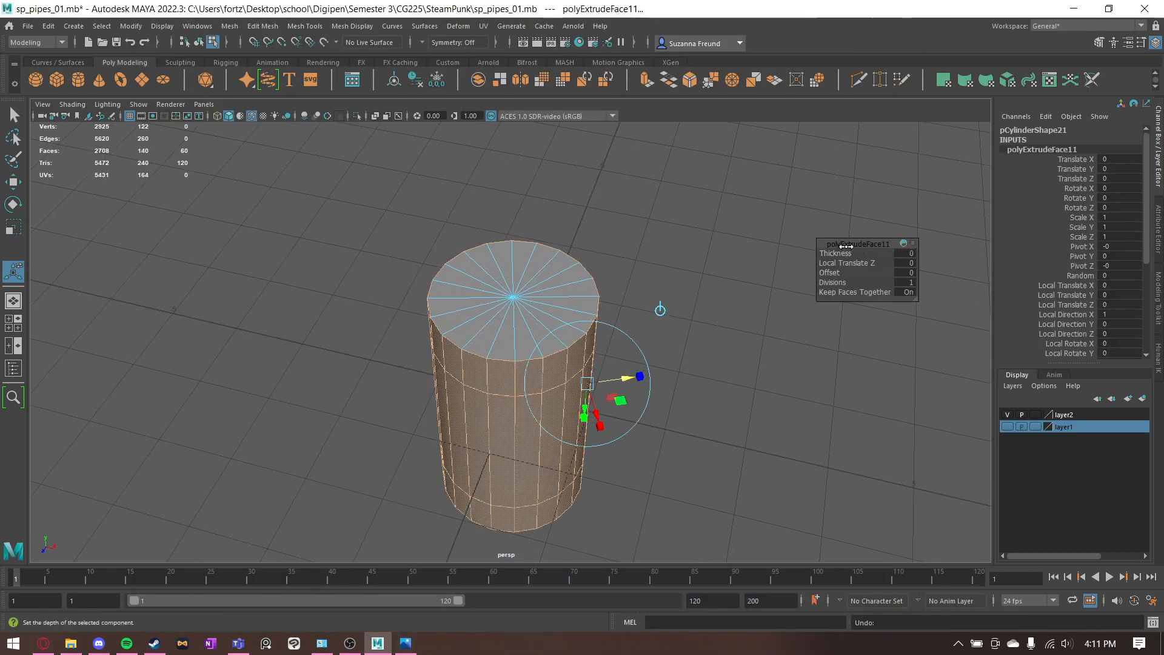
click(908, 255)
text(.35)
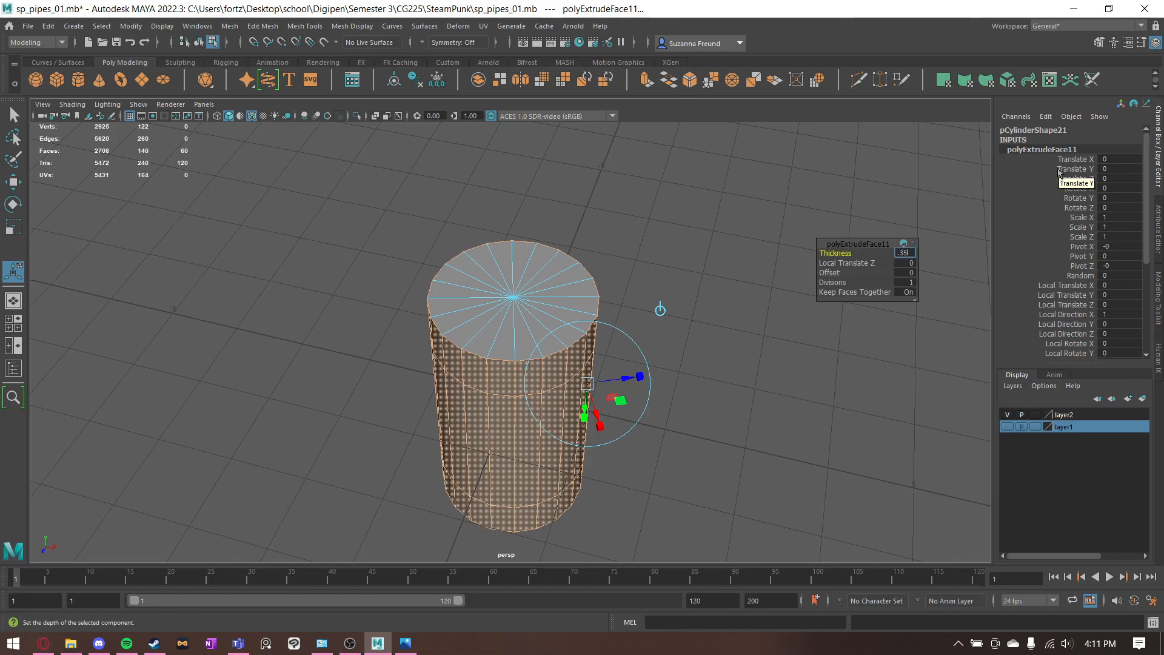
key(Return)
mouse_move(684, 291)
alt+mouse_down()
mouse_move(735, 239)
mouse_move(719, 209)
mouse_move(699, 302)
alt+mouse_up()
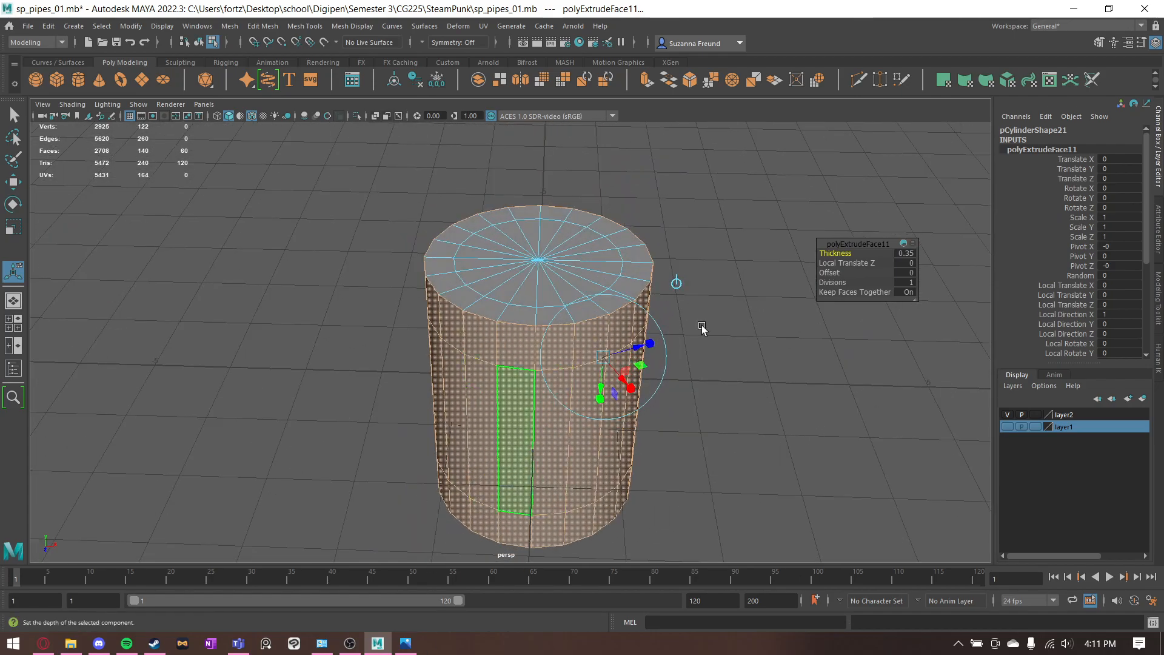
- Recheck the flange dimensions in the reference image and extrude the top and bottom side-face bands with a thickness of 0.2
click(407, 643)
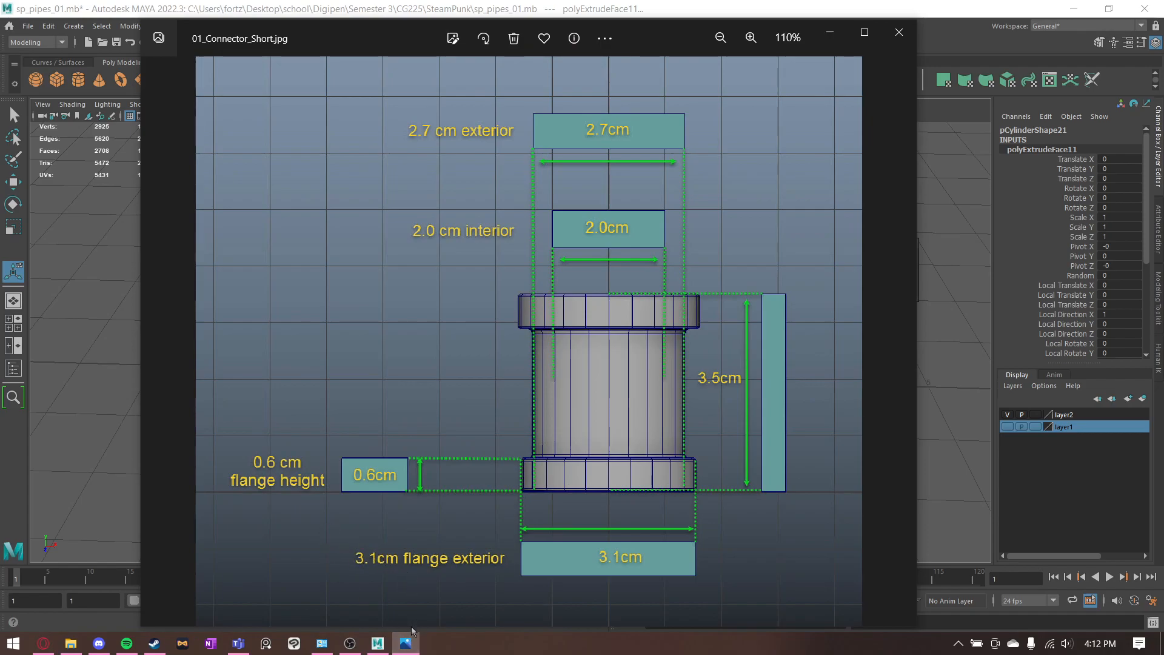
click(409, 641)
alt+drag(317, 396, 397, 331)
click(508, 270)
shift+double_click(551, 274)
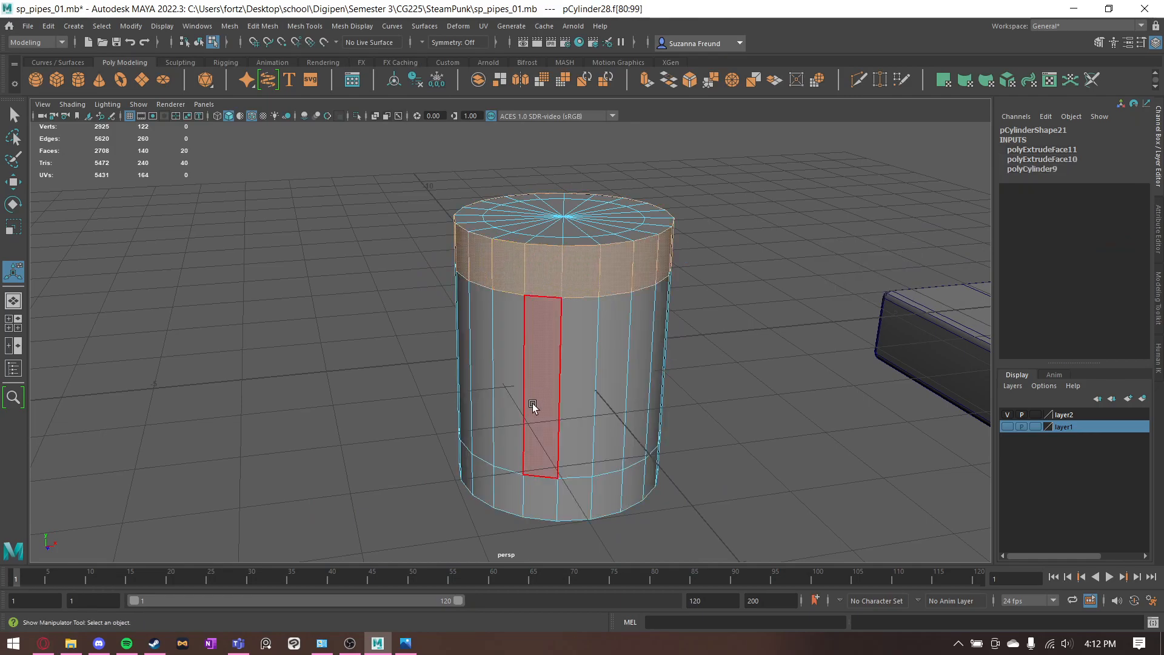
alt+drag(532, 403, 507, 428)
shift+double_click(468, 432)
key(ctrl+e)
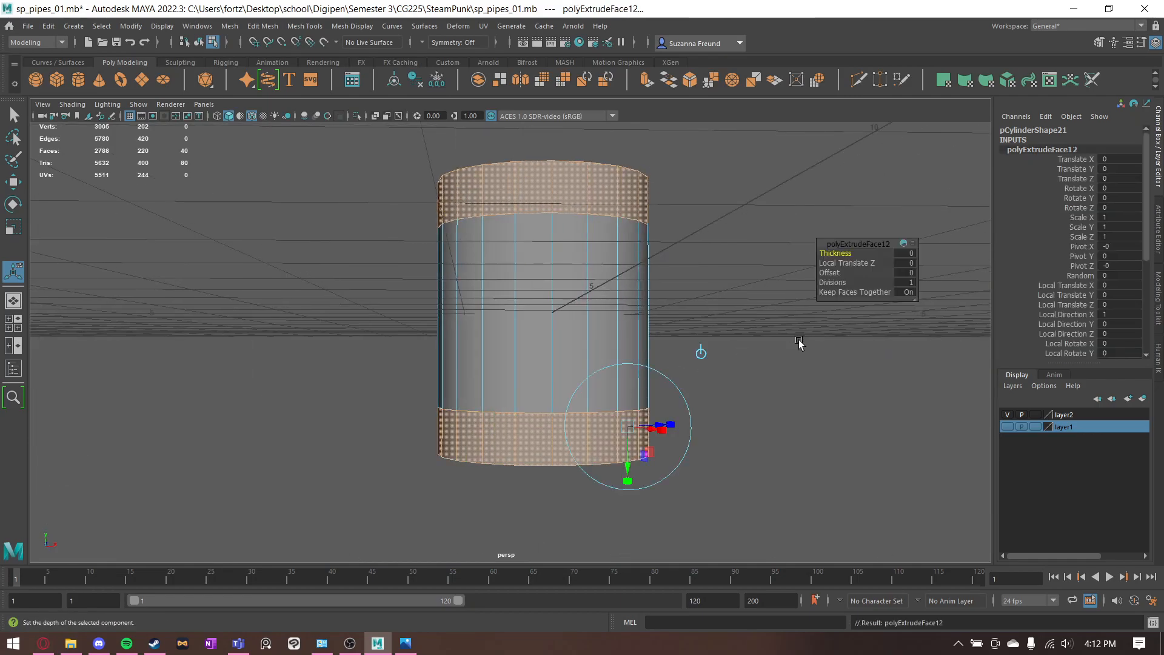
click(905, 254)
text(0.2)
key(Return)
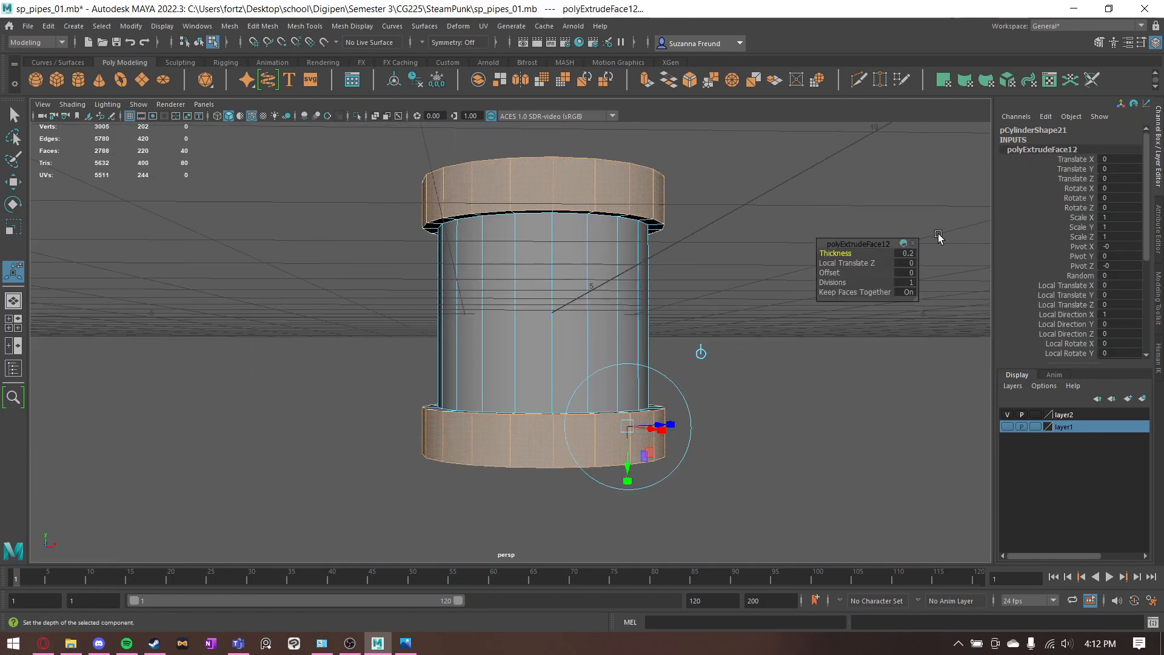
alt+drag(675, 238, 638, 301)
click(759, 248)
- Delete the middle edge loops on the connector's top and bottom end faces
key(q)
alt+drag(485, 228, 471, 273)
right_drag(471, 273, 436, 250)
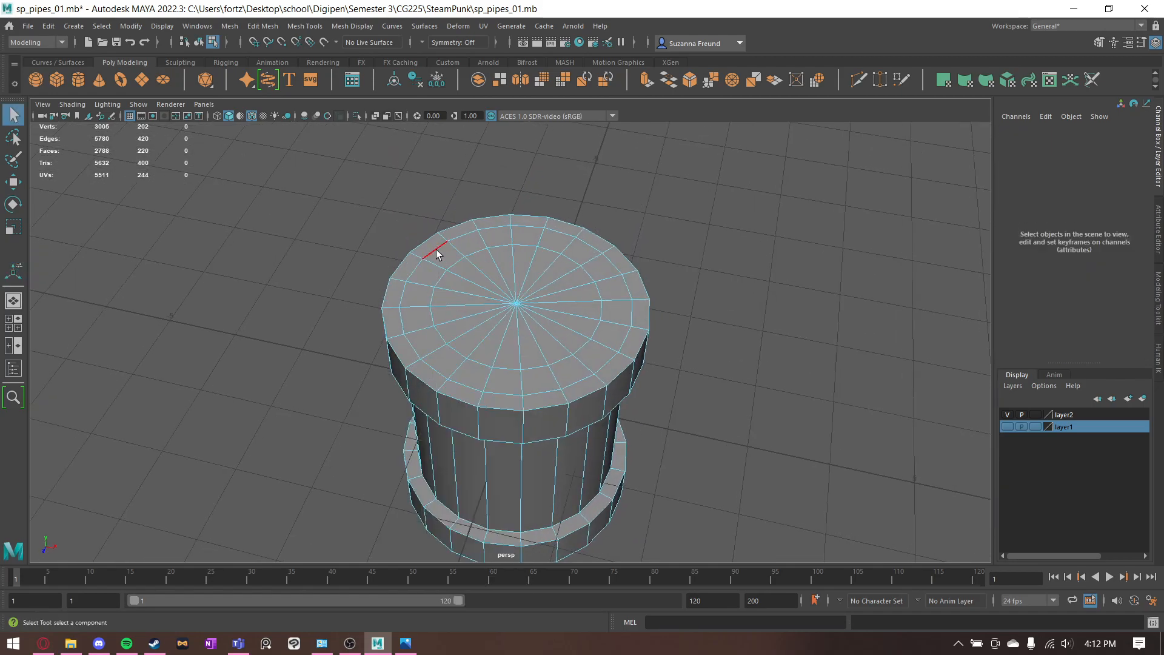
double_click(436, 249)
alt+drag(473, 339, 484, 274)
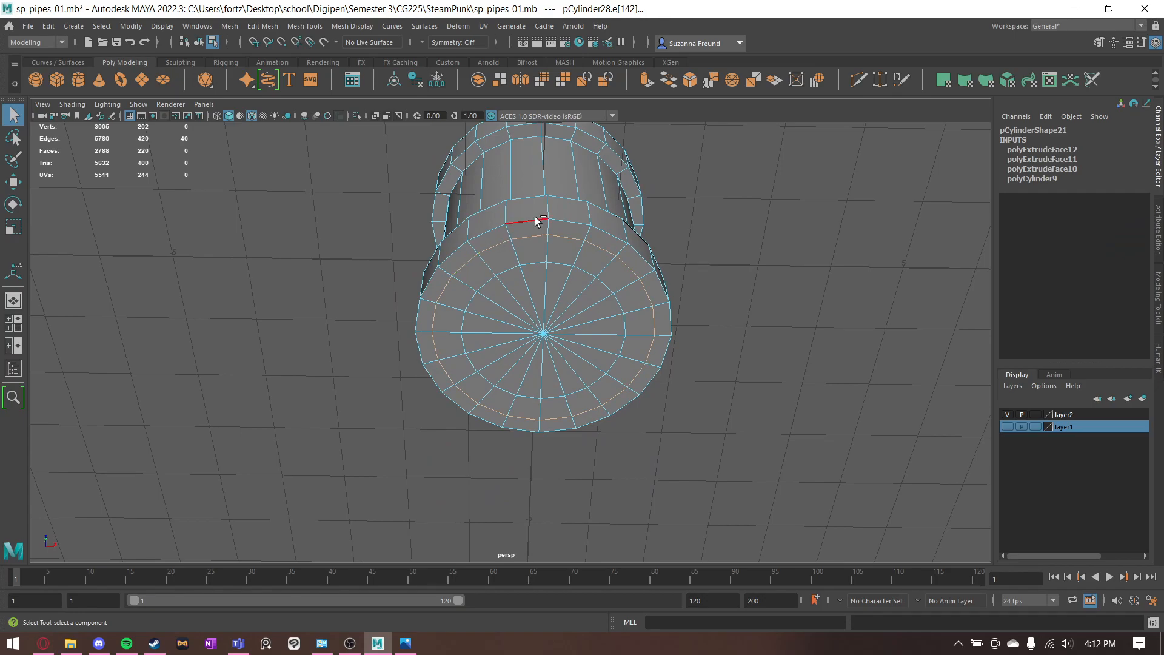
key(Delete)
- Delete the inner circular cap faces at both ends so the connector is hollow
right_click(563, 213)
right_drag(564, 213, 563, 231)
alt+drag(563, 232, 619, 323)
mouse_move(484, 295)
shift+mouse_down()
mouse_move(516, 292)
mouse_move(490, 304)
mouse_move(517, 292)
mouse_move(577, 340)
shift+mouse_up()
key(ctrl+z)
key(ctrl+z)
alt+middle_drag(577, 340, 586, 308)
key(ctrl+z)
alt+drag(658, 340, 666, 177)
click(670, 215)
key(ctrl+z)
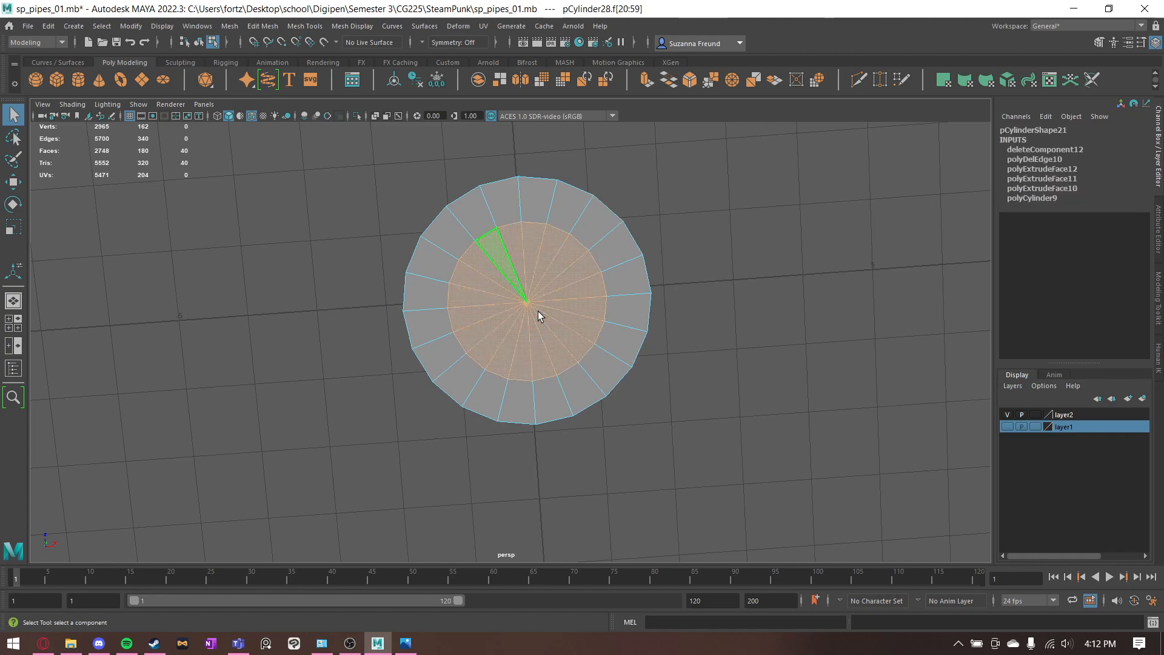
key(Delete)
- Merge all of the connector's vertices and return to selecting the whole object
right_drag(540, 219, 506, 216)
scroll(452, 189, down, 1)
drag(381, 157, 785, 540)
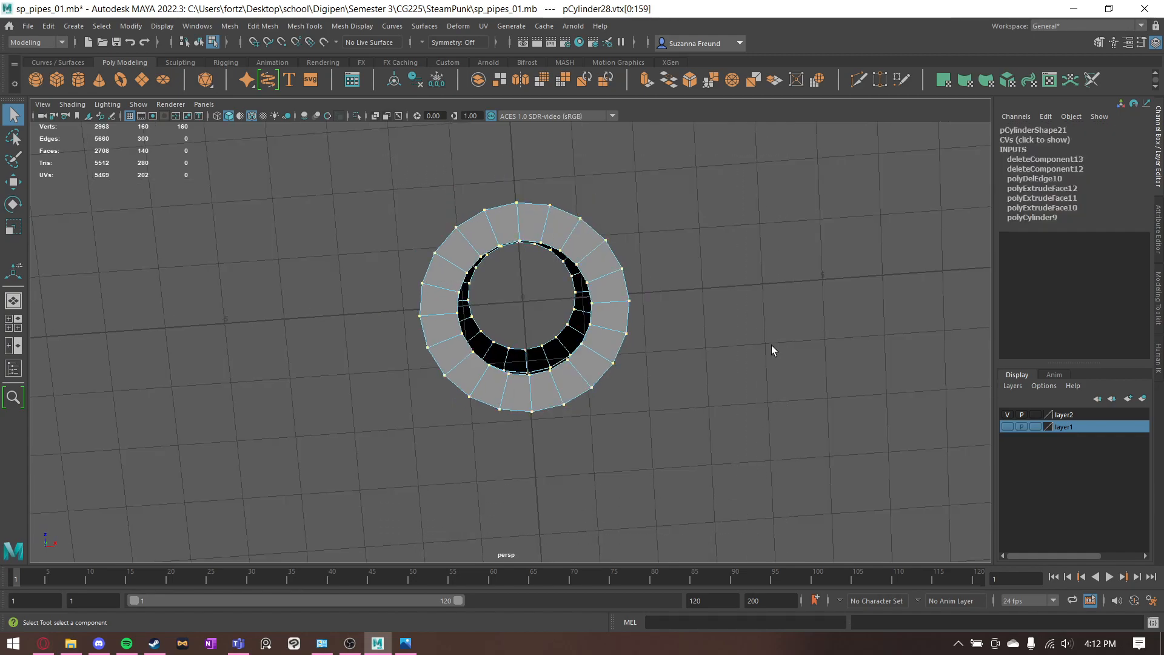
click(715, 79)
alt+drag(650, 176, 670, 292)
click(671, 293)
click(576, 216)
right_drag(573, 215, 631, 198)
key(q)
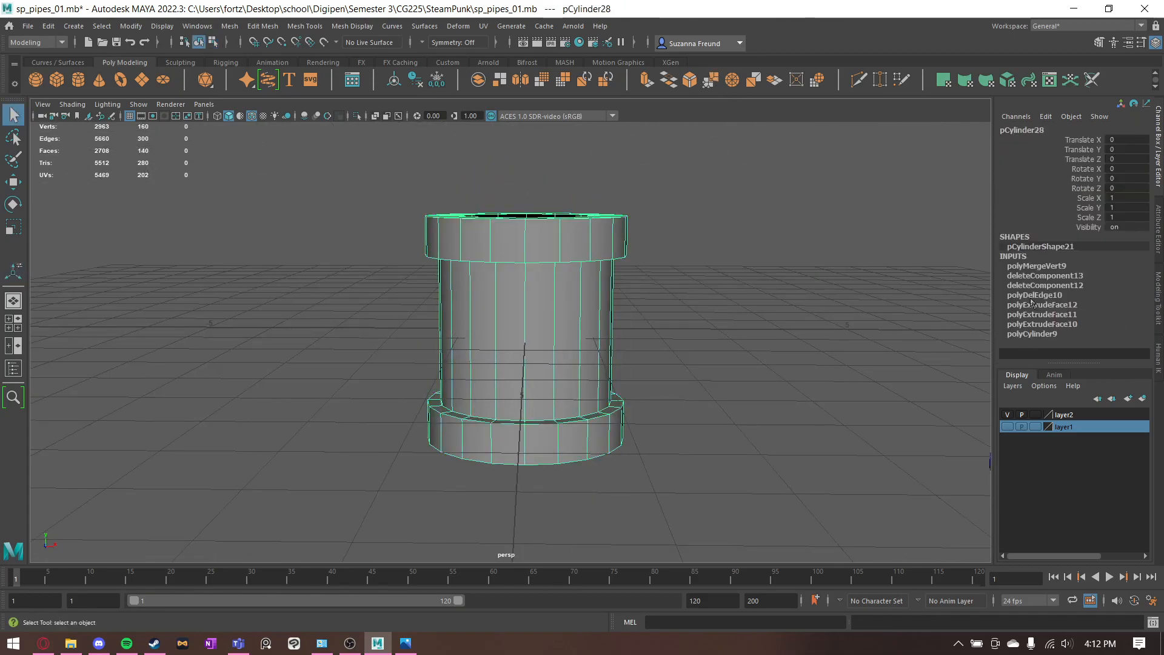
- Try to change the connector's original cylinder to 24 axis subdivisions in its construction history
click(1042, 324)
scroll(1074, 285, down, 5)
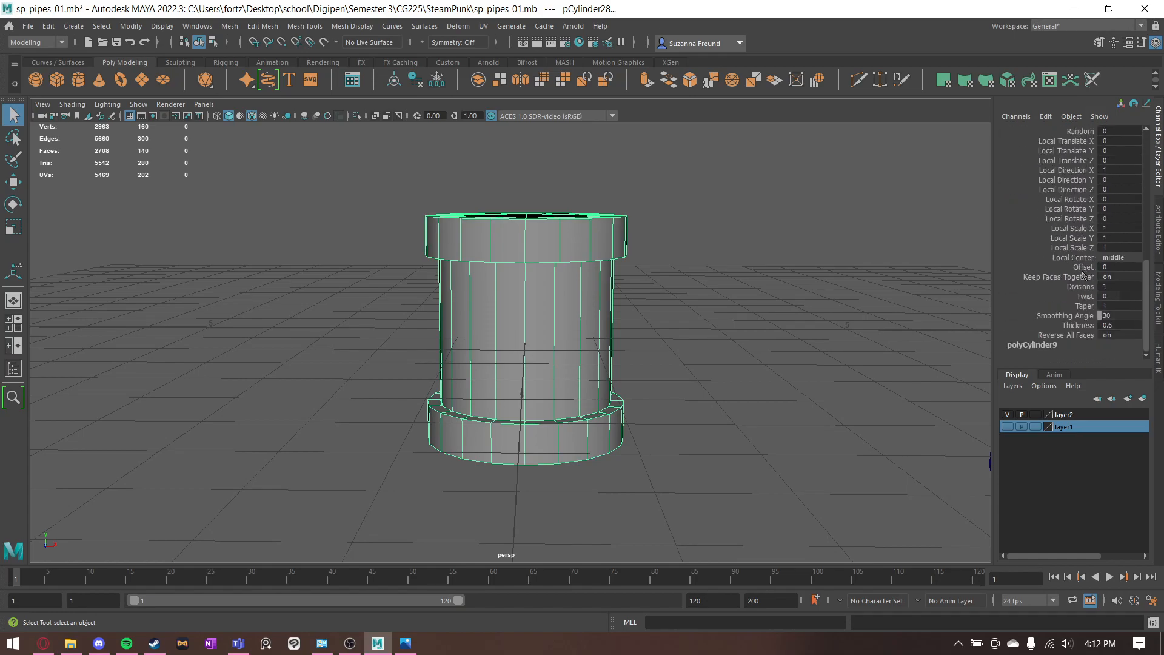
click(1039, 345)
click(1109, 305)
text(24)
key(Return)
alt+drag(870, 246, 489, 356)
click(732, 315)
- Delete the distorted connector mesh and add a new polygon cylinder to restart the short connector
click(527, 373)
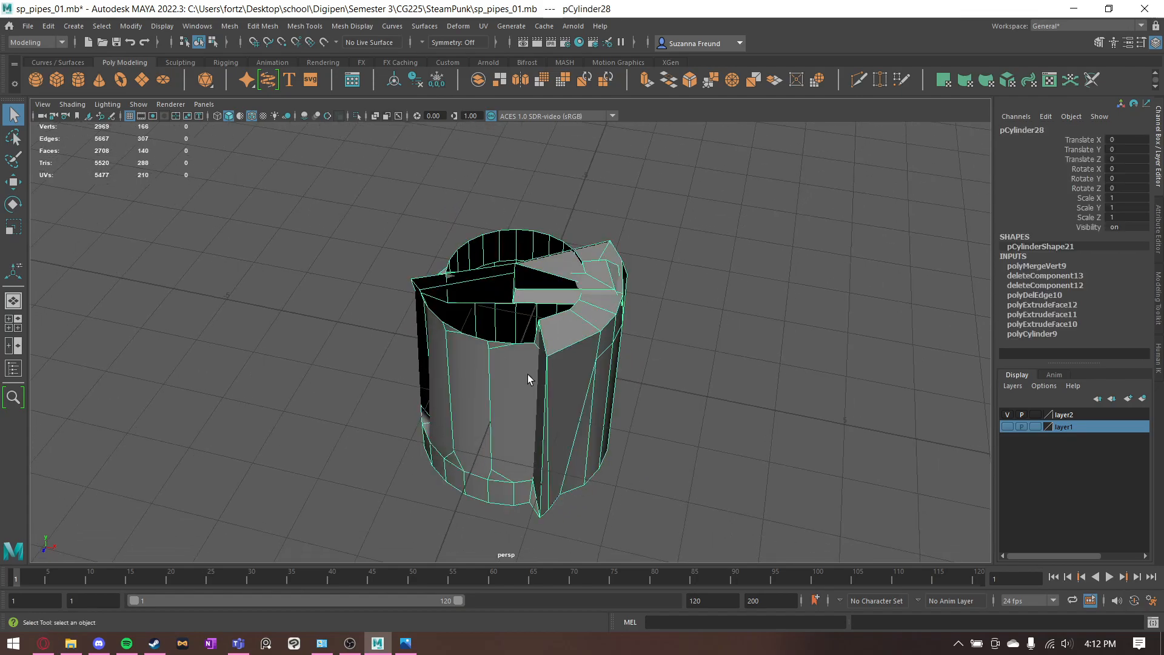
key(Delete)
click(78, 82)
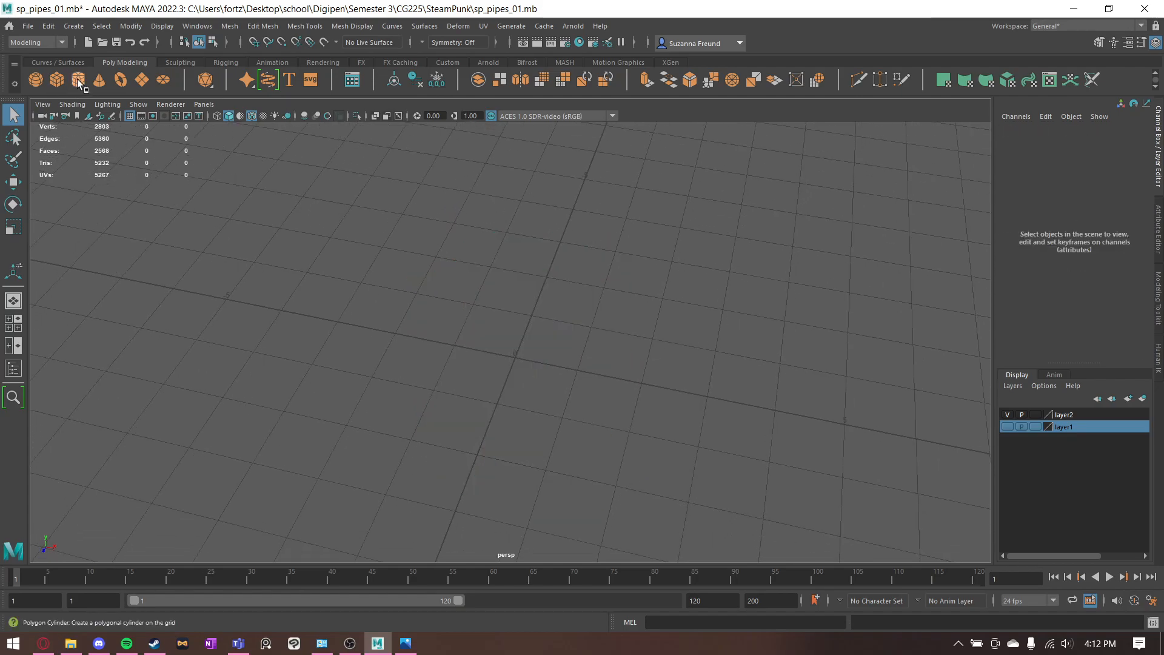
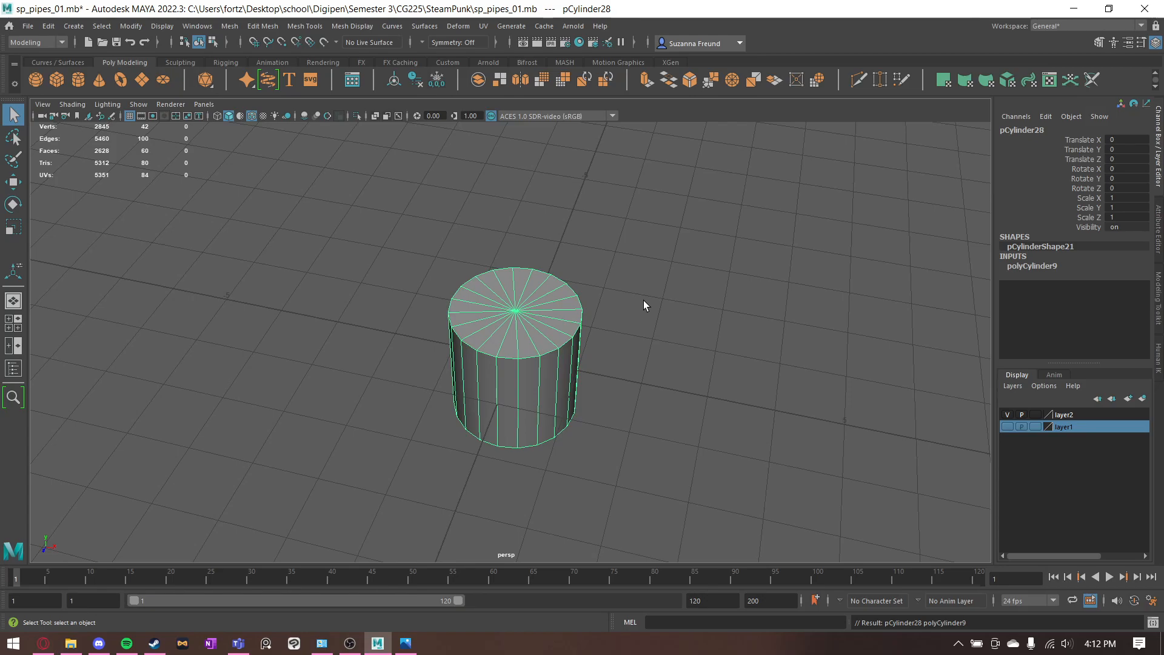
- Set the new cylinder's axis subdivisions to 24 and its height to 2.3
click(1031, 267)
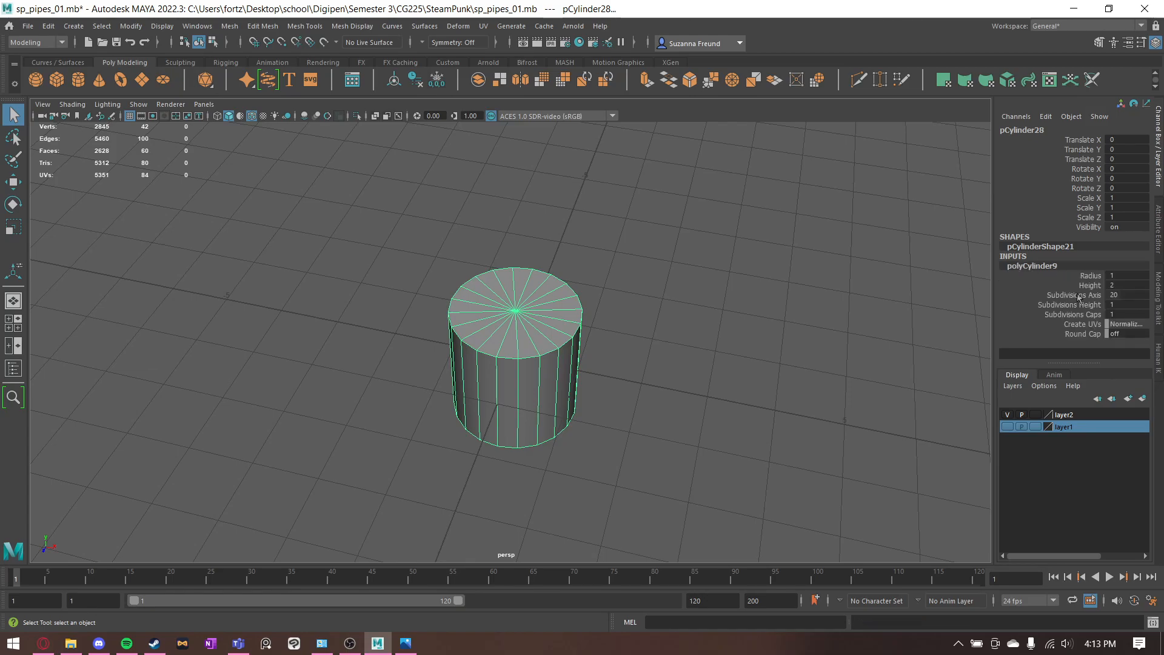
click(1122, 293)
text(24)
key(Return)
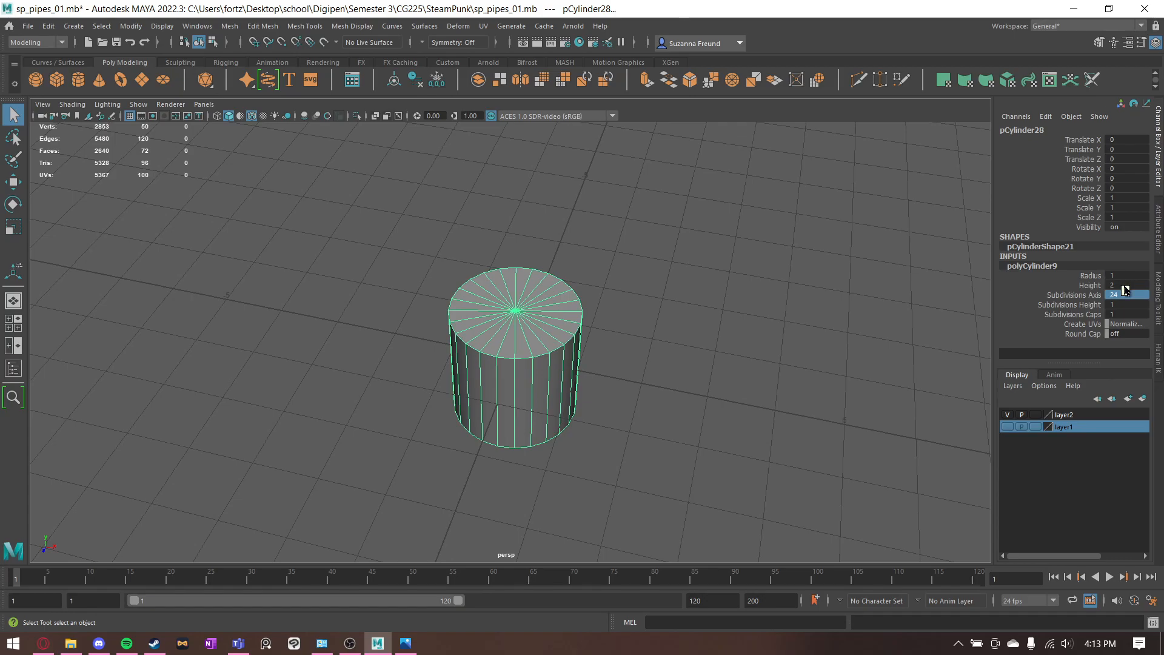
double_click(1122, 286)
text(2.3)
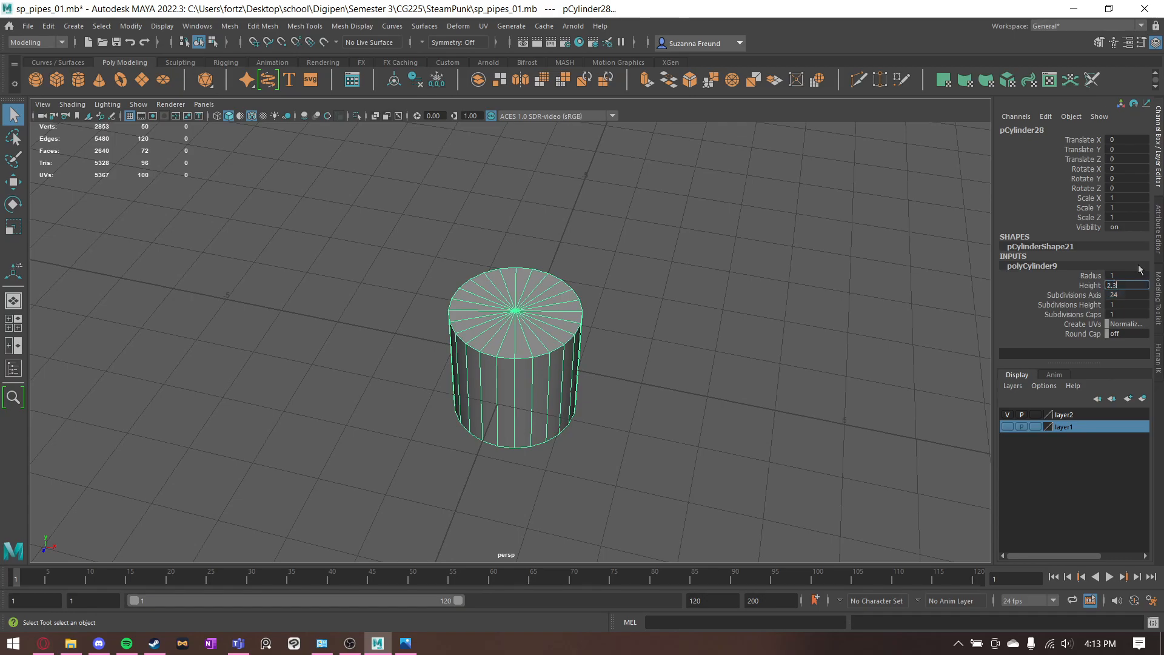
key(Return)
- Consult the short connector reference, select the cap faces at both ends of the cylinder and extrude them with a thickness of 0.6
click(406, 642)
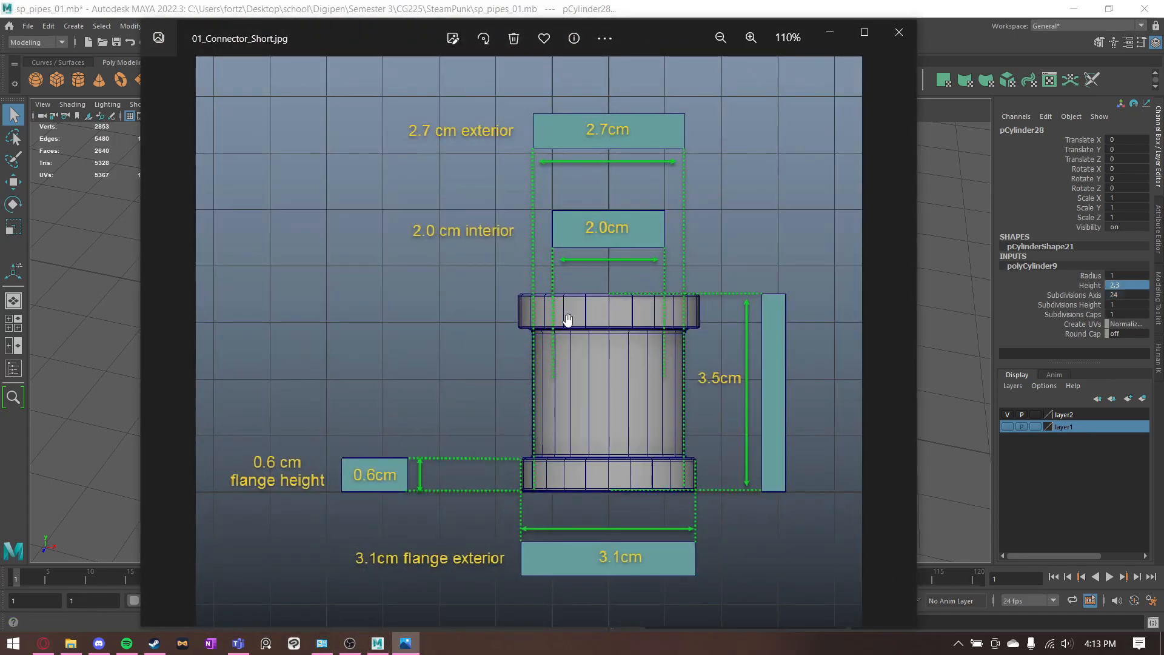
scroll(595, 348, up, 3)
scroll(778, 165, down, 5)
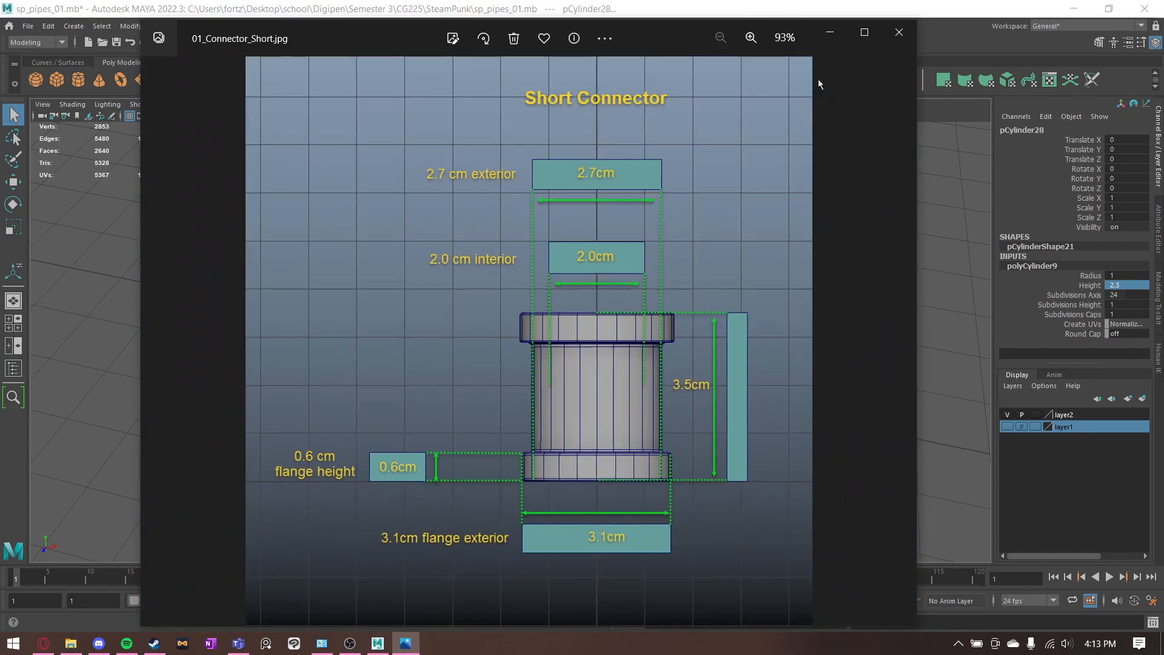
click(830, 32)
right_drag(554, 300, 556, 333)
mouse_move(515, 316)
mouse_down()
mouse_move(492, 341)
mouse_move(545, 337)
mouse_move(489, 333)
mouse_up()
mouse_move(542, 340)
alt+mouse_down()
mouse_move(547, 286)
mouse_move(519, 325)
alt+mouse_up()
mouse_move(520, 325)
mouse_down()
mouse_move(473, 340)
mouse_move(603, 379)
mouse_up()
key(ctrl+e)
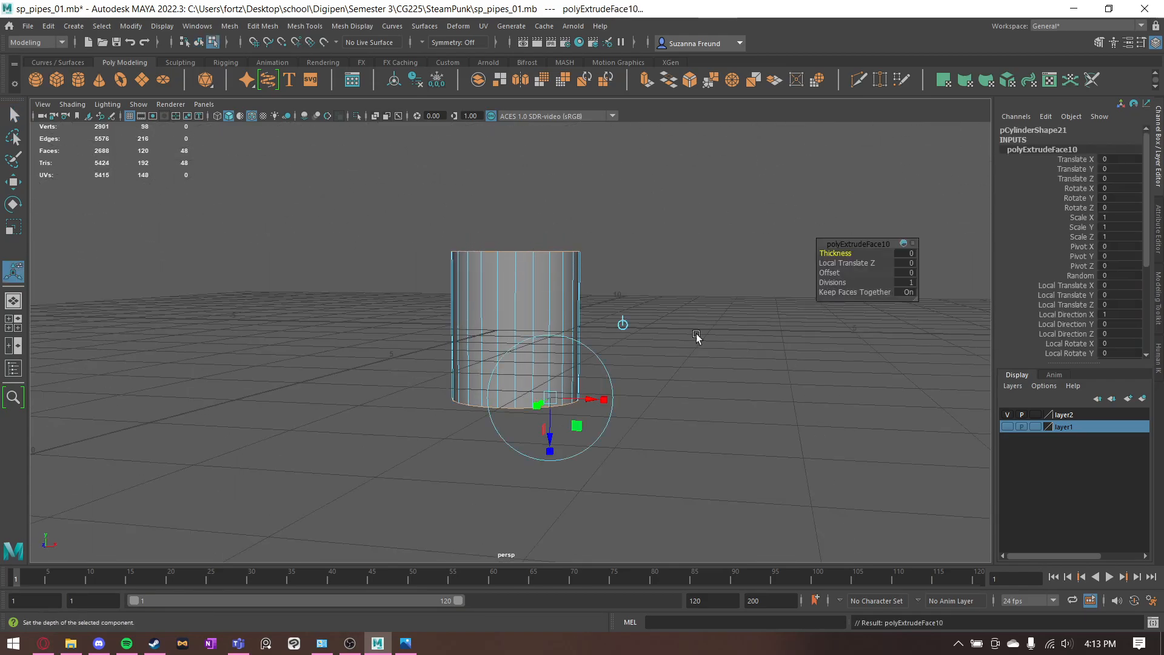
click(906, 256)
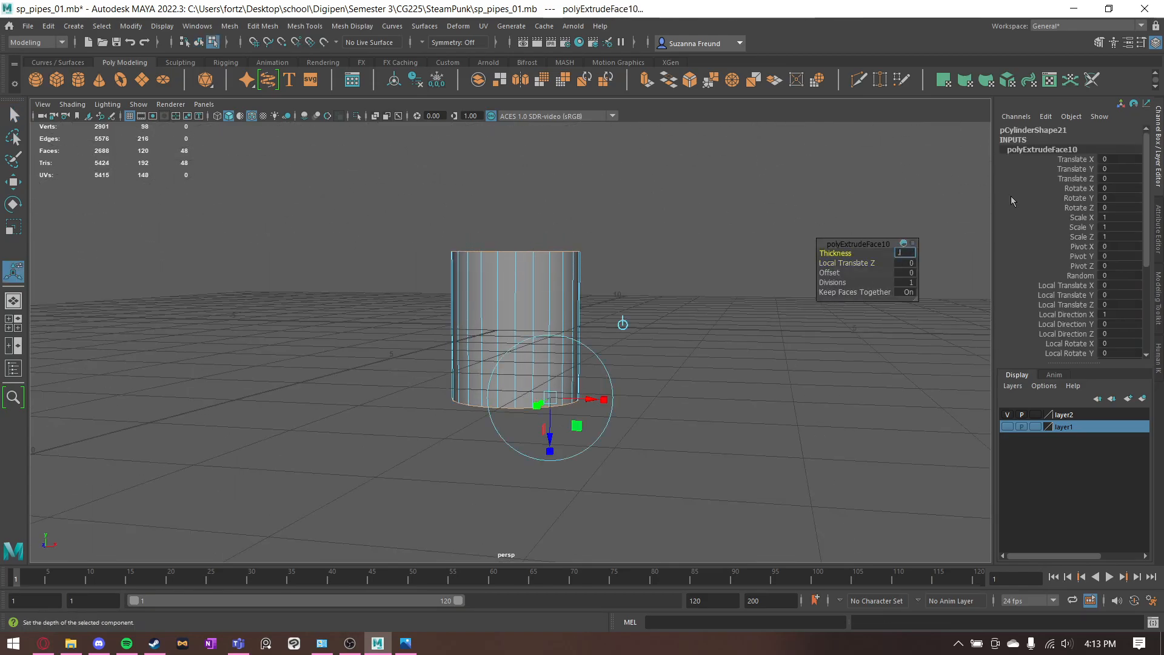
text(.6)
key(Return)
- Examine the flange height, exterior and interior dimensions in the short connector reference image
click(406, 642)
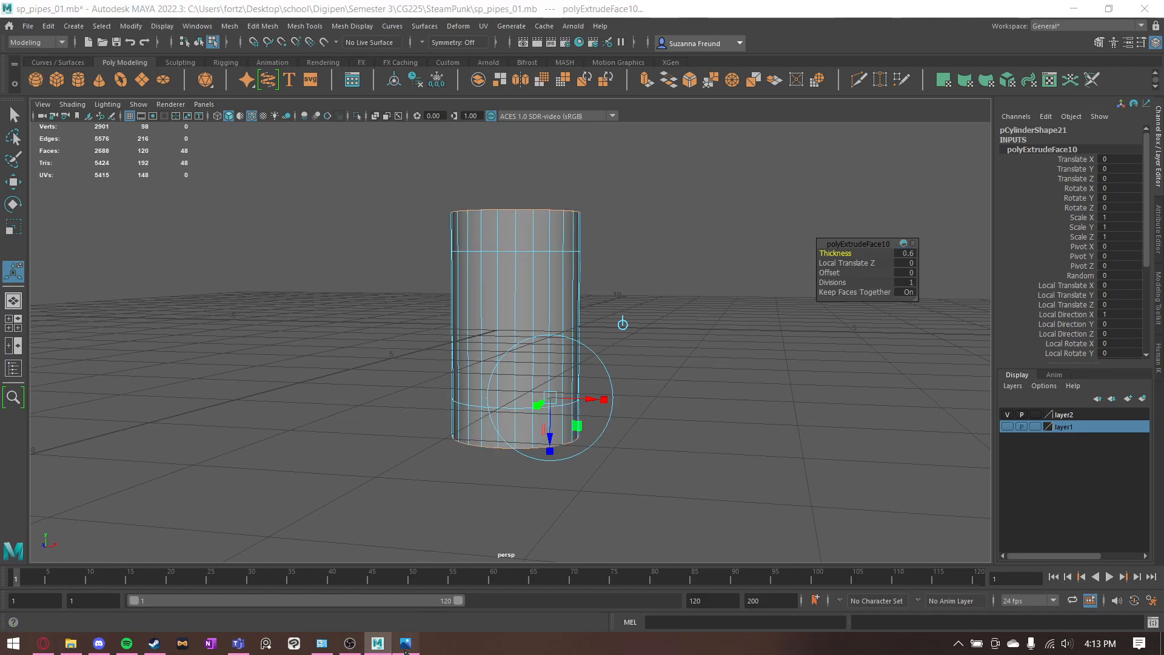
scroll(720, 401, up, 3)
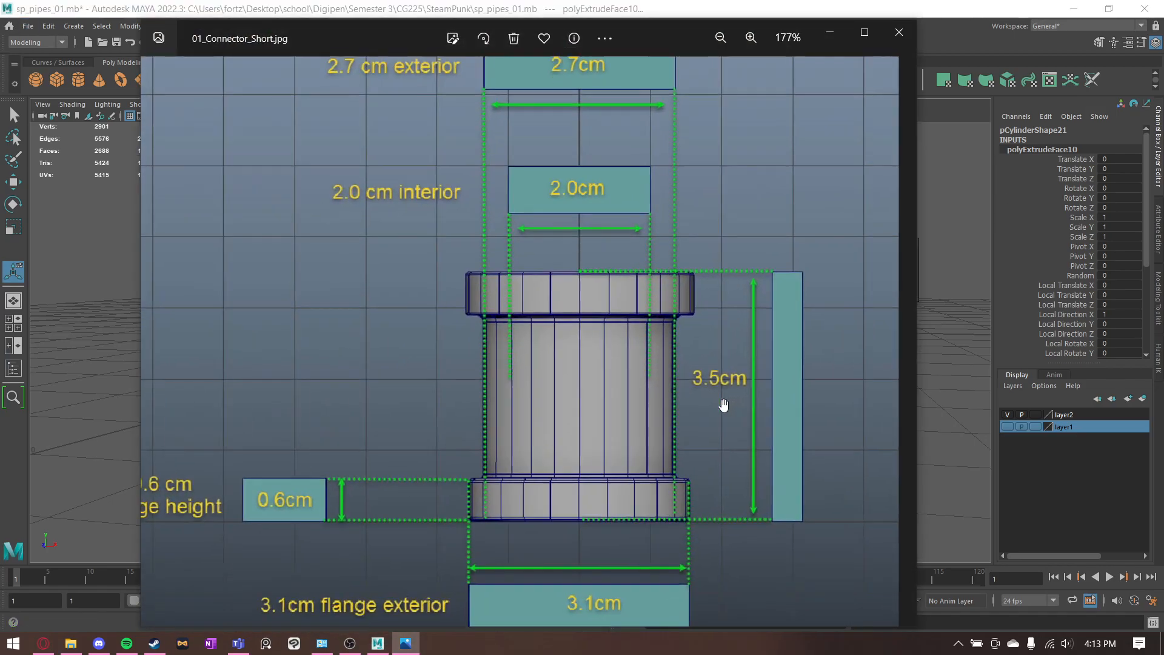
drag(743, 330, 733, 262)
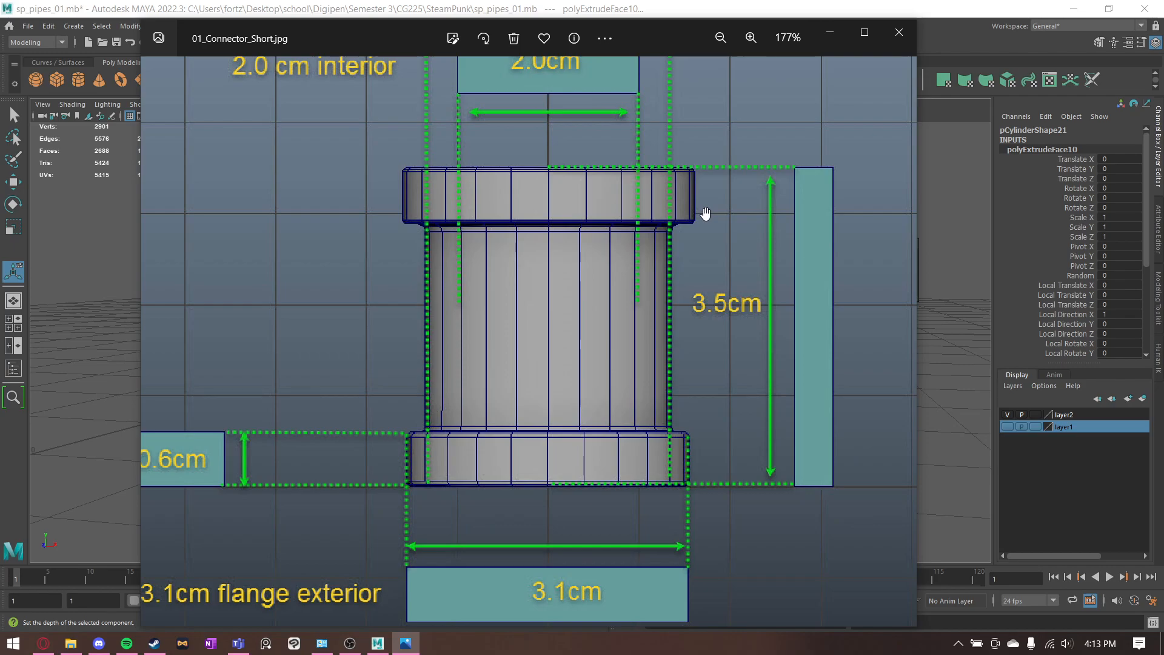
scroll(745, 174, down, 3)
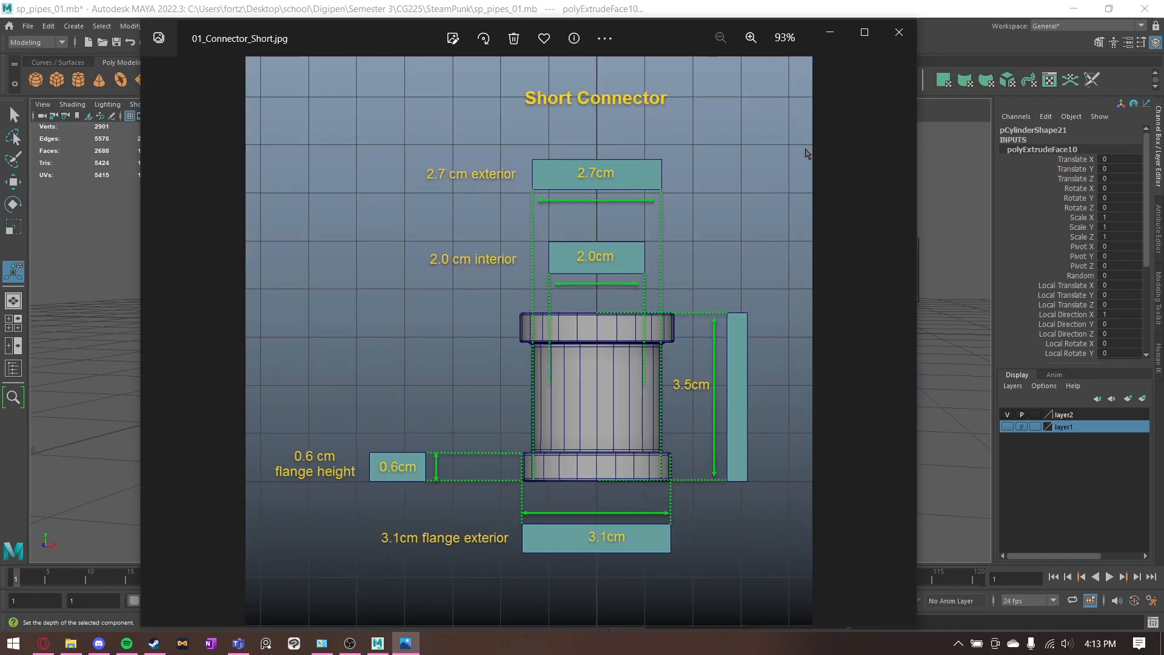
scroll(546, 156, up, 5)
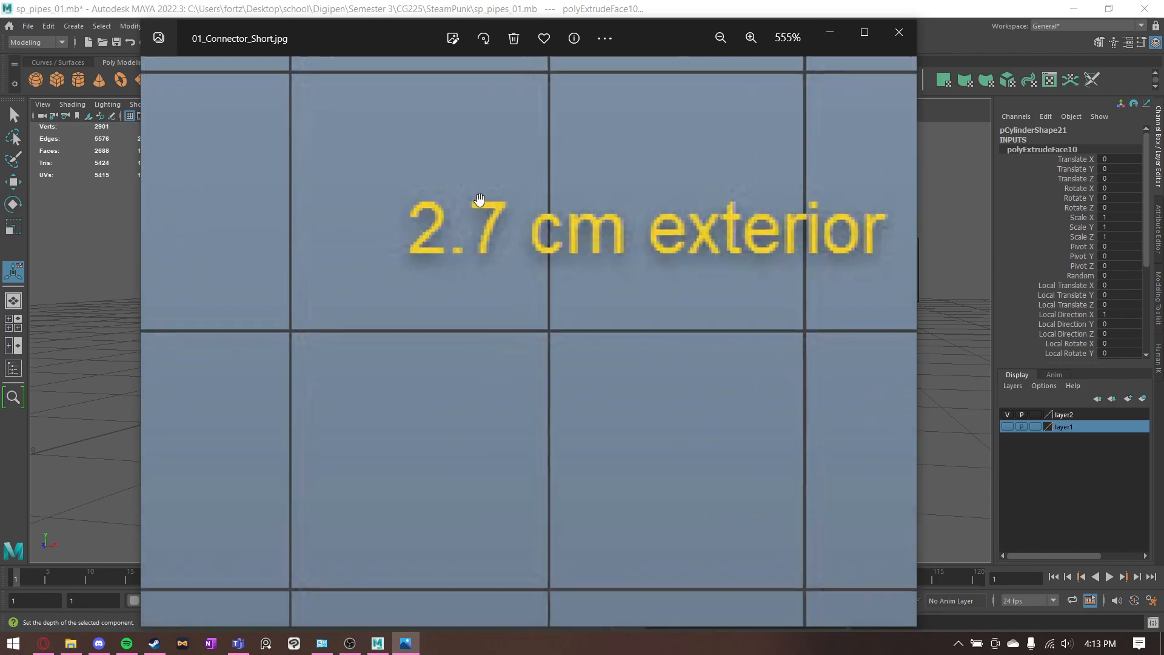
scroll(523, 193, down, 3)
click(829, 33)
- Select all of the cylinder's side faces and extrude them outward with a thickness of 0.35
alt+drag(722, 299, 719, 312)
click(719, 312)
alt+drag(532, 285, 514, 293)
right_drag(523, 278, 525, 319)
alt+drag(436, 235, 644, 410)
alt+drag(725, 352, 719, 371)
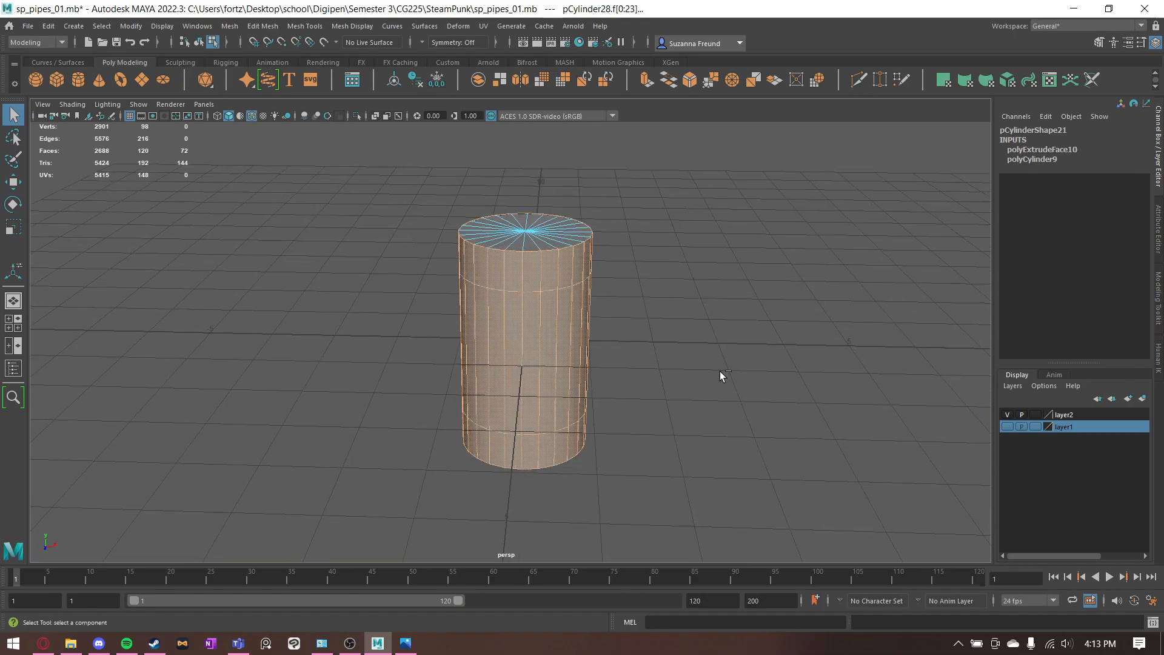
key(ctrl+e)
click(903, 254)
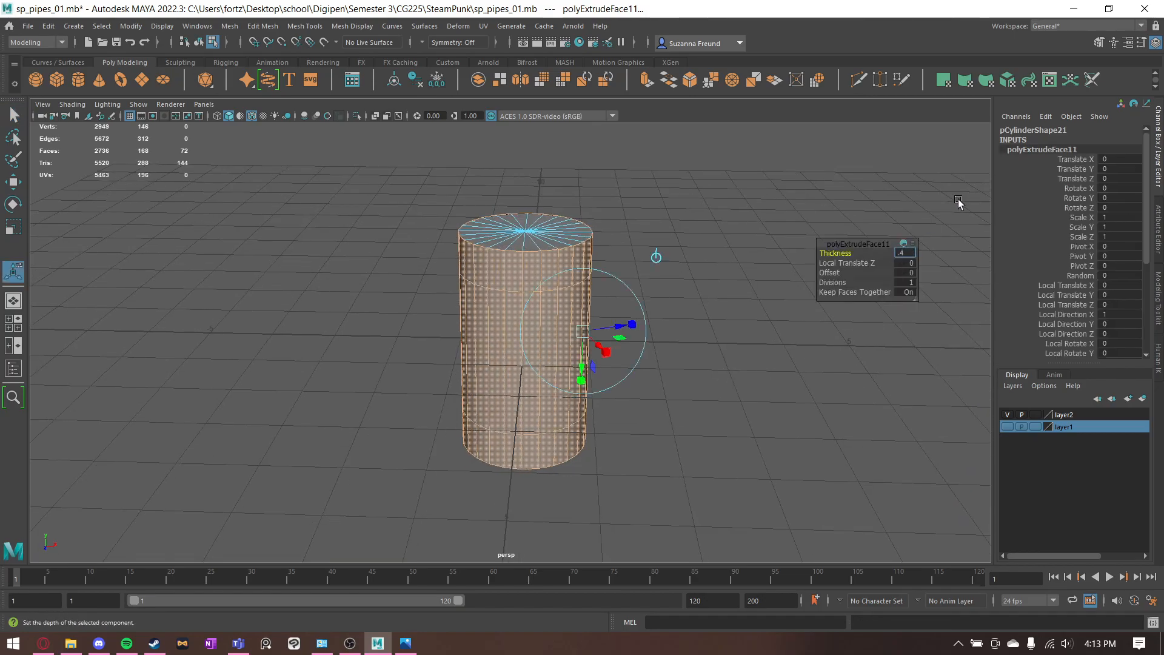
text(.35)
key(Return)
mouse_move(503, 399)
alt+mouse_down()
mouse_move(499, 356)
mouse_move(494, 388)
alt+mouse_up()
alt+drag(614, 337, 625, 385)
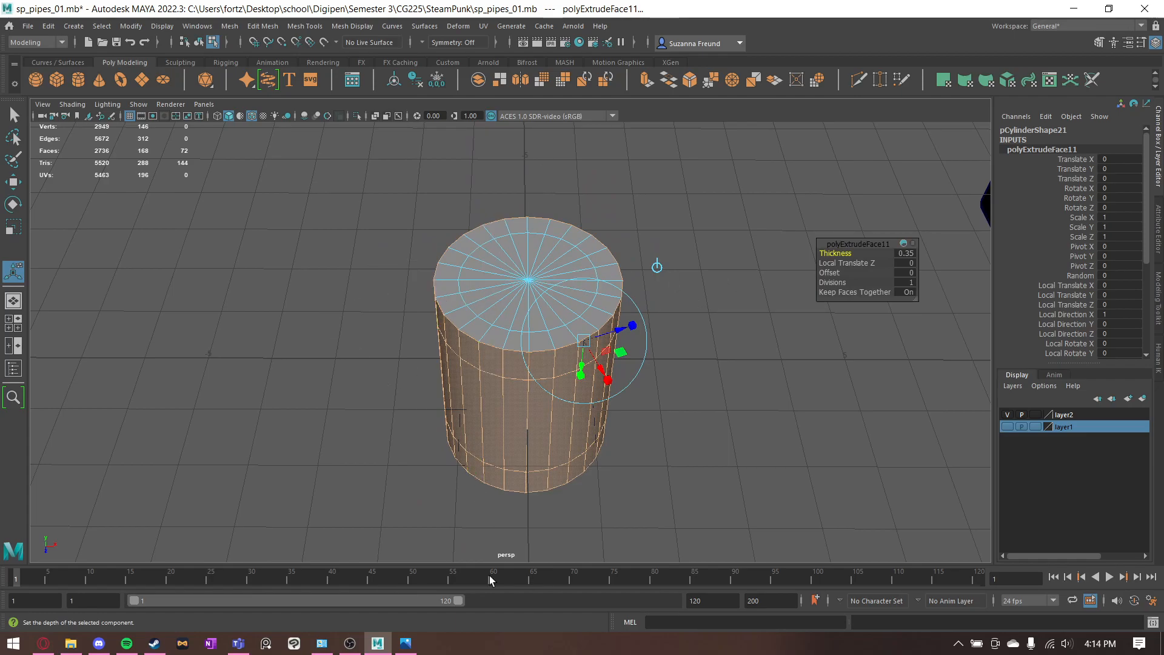
key(q)
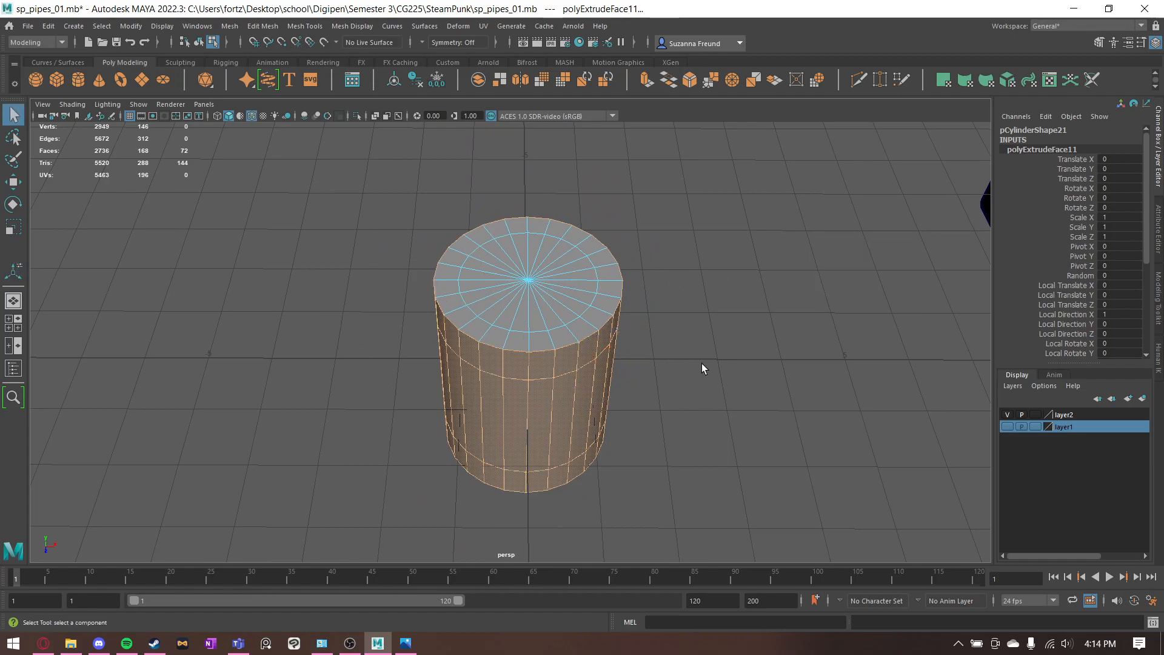
- Select the face bands around both ends of the cylinder and extrude them 0.2 to form the flanges
alt+drag(700, 364, 678, 327)
click(674, 325)
click(521, 258)
double_click(496, 257)
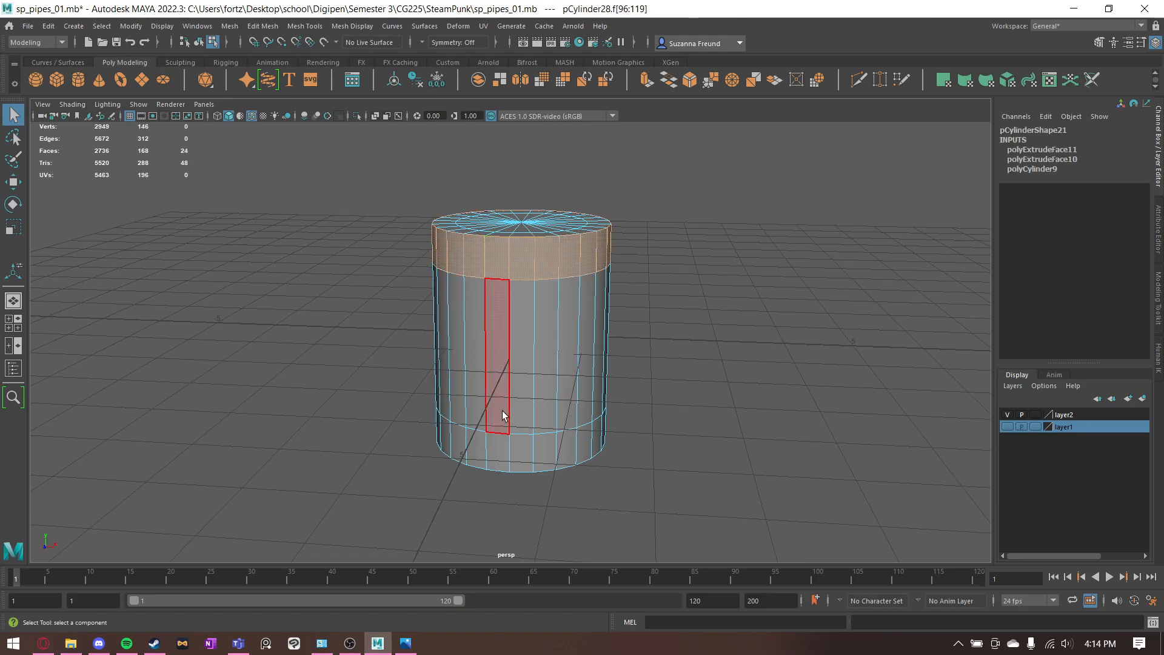
shift+double_click(525, 445)
key(ctrl+e)
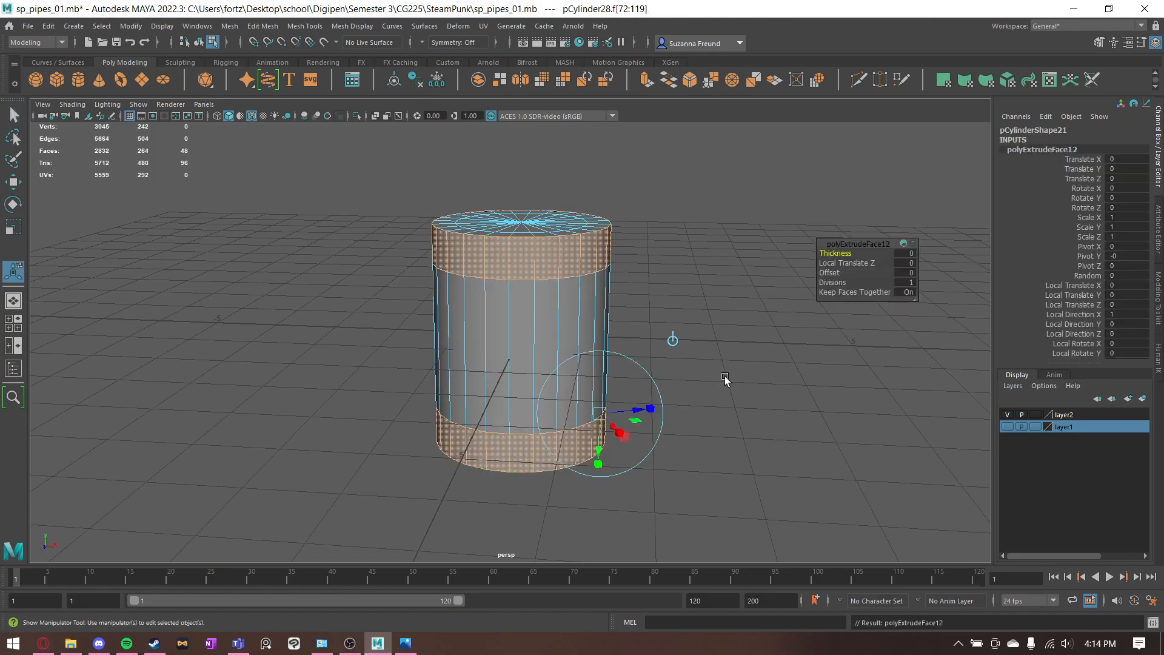
text(.2)
key(Return)
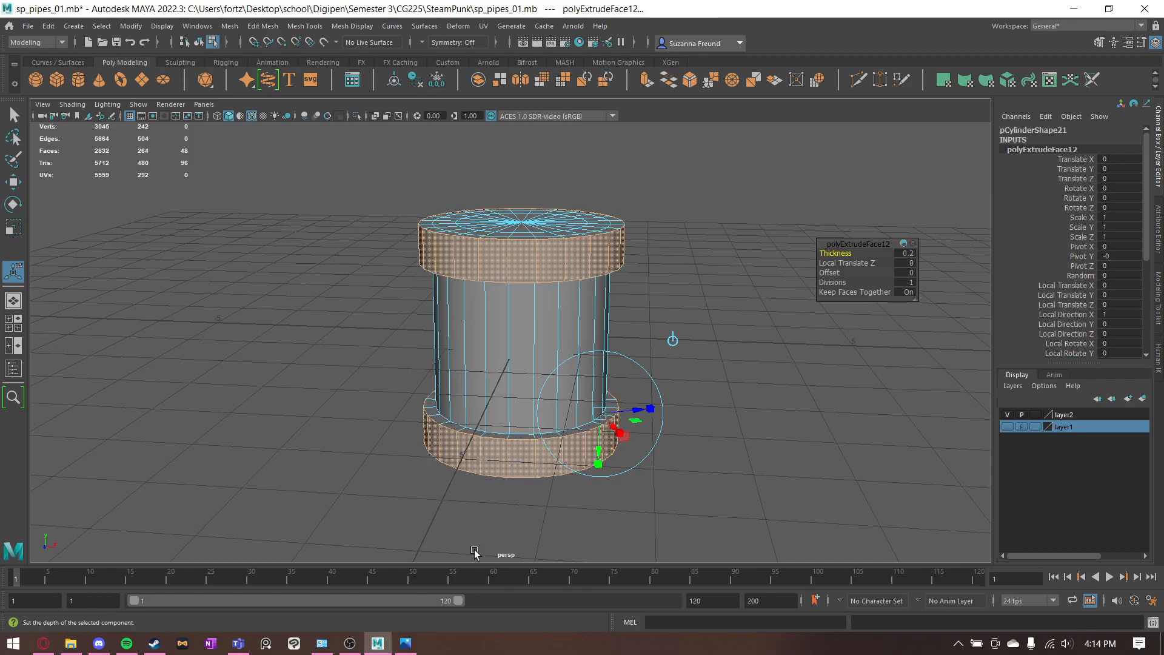
- Recheck the reference, then delete the inner circular cap faces at both ends to hollow the connector
click(405, 643)
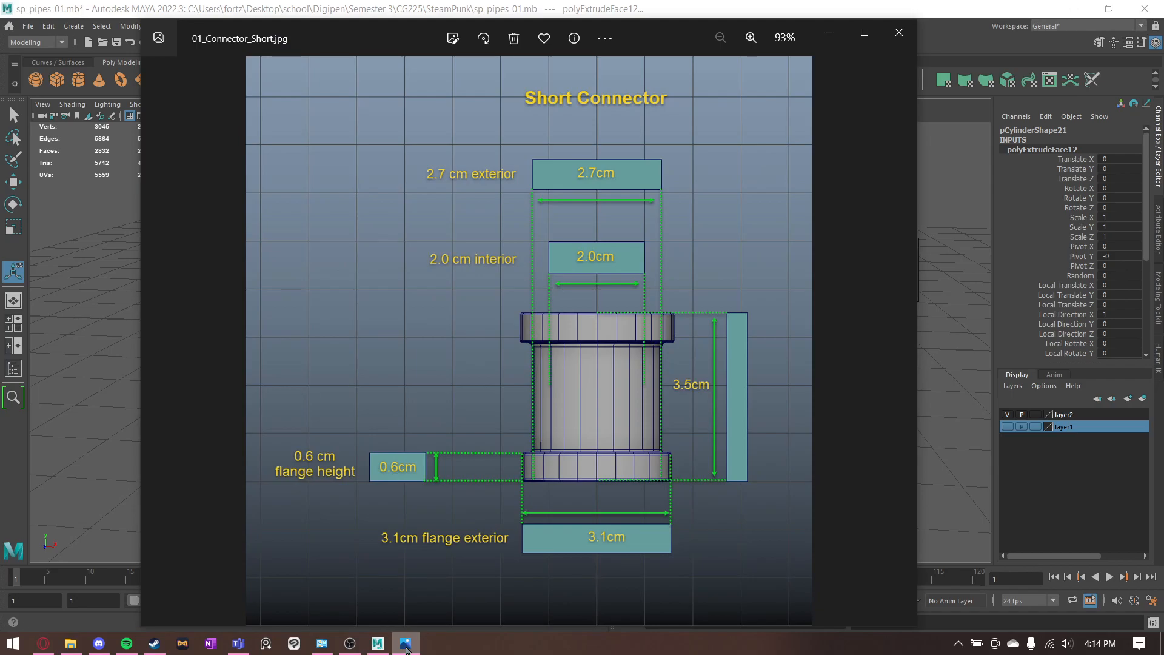
click(406, 650)
key(alt+space)
click(353, 382)
alt+drag(427, 324, 589, 241)
key(Delete)
alt+drag(525, 277, 536, 308)
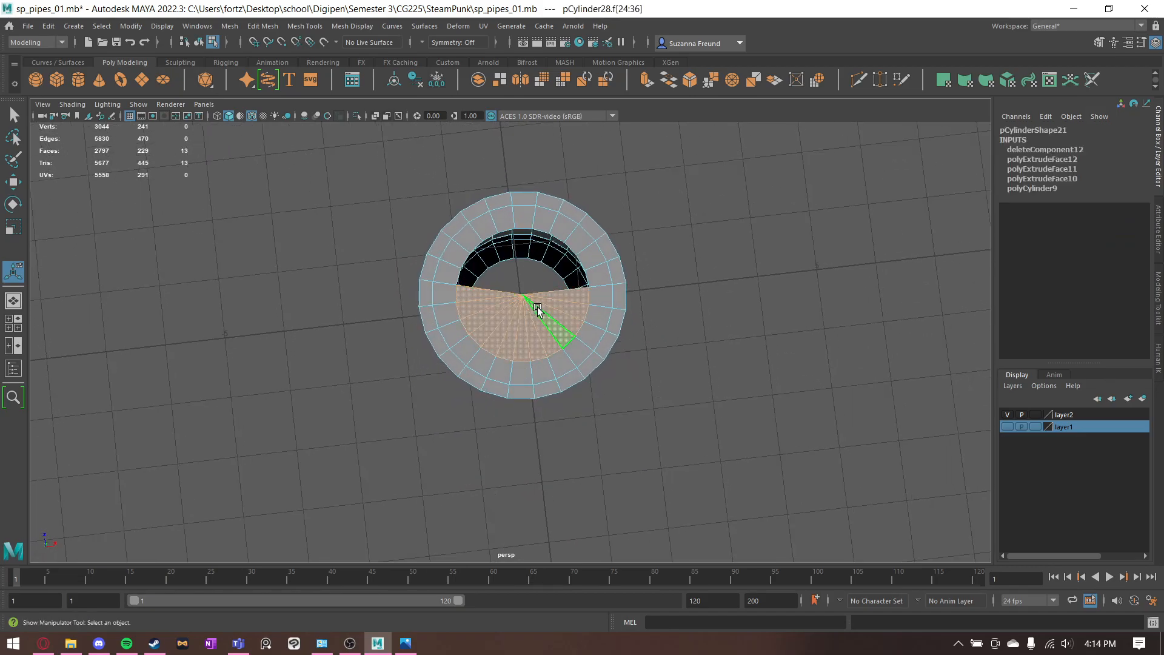
key(Delete)
- Delete the extra circular edge loops on the flat end rings of both flanges
alt+drag(730, 228, 672, 260)
right_drag(564, 270, 564, 236)
double_click(548, 311)
alt+drag(590, 258, 561, 375)
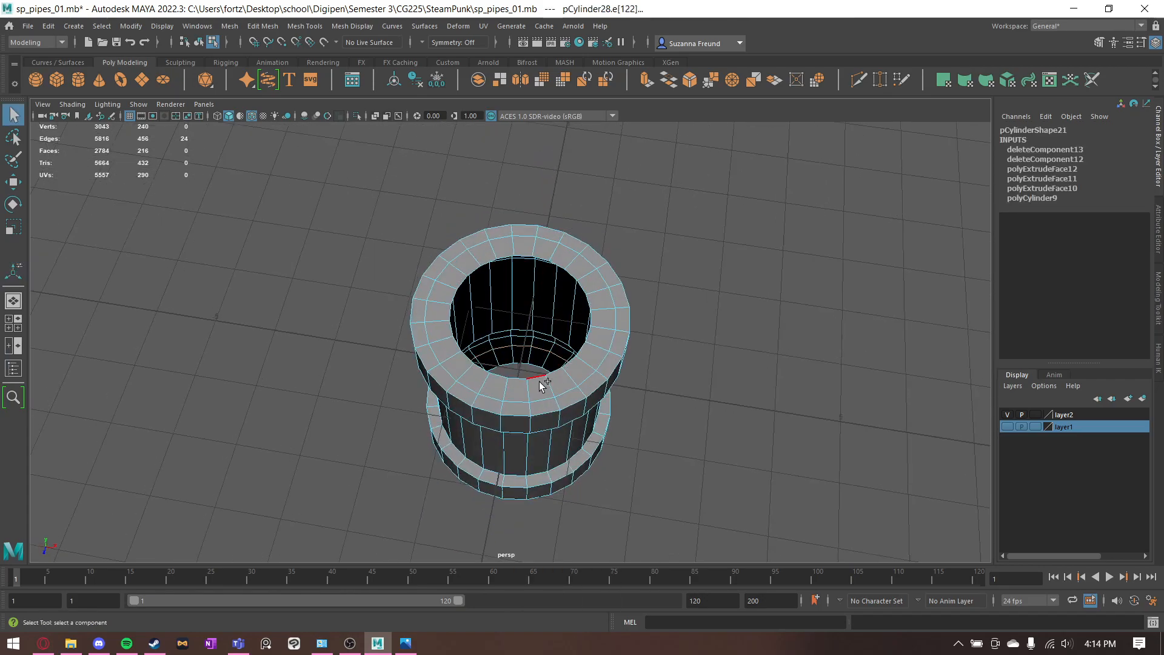
key(Delete)
- Try to bevel the edge loops where both flanges meet the connector's body, adjusting the bevel fraction, and undo it
alt+drag(356, 361, 423, 333)
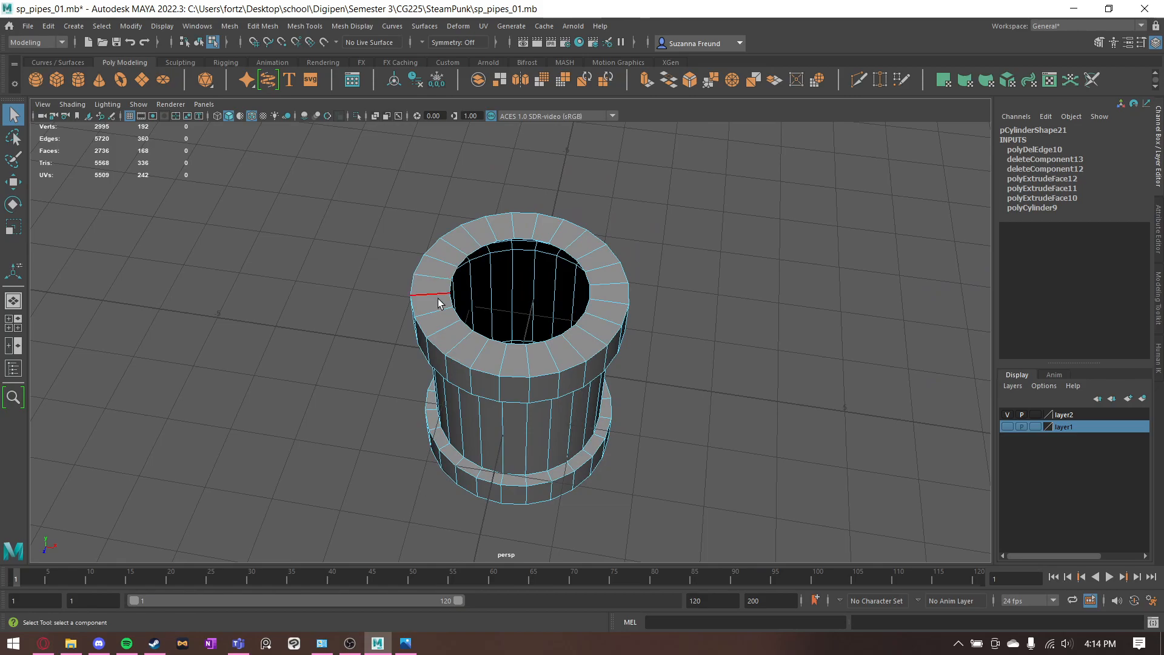
alt+drag(516, 240, 521, 186)
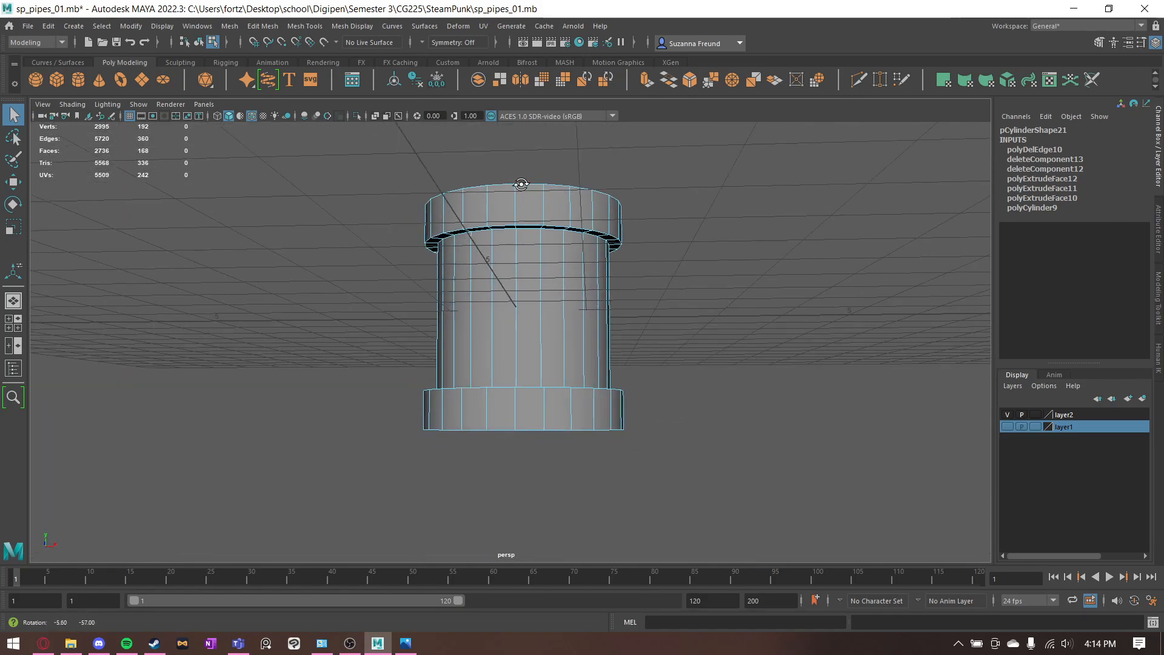
scroll(519, 187, up, 4)
scroll(520, 187, up, 2)
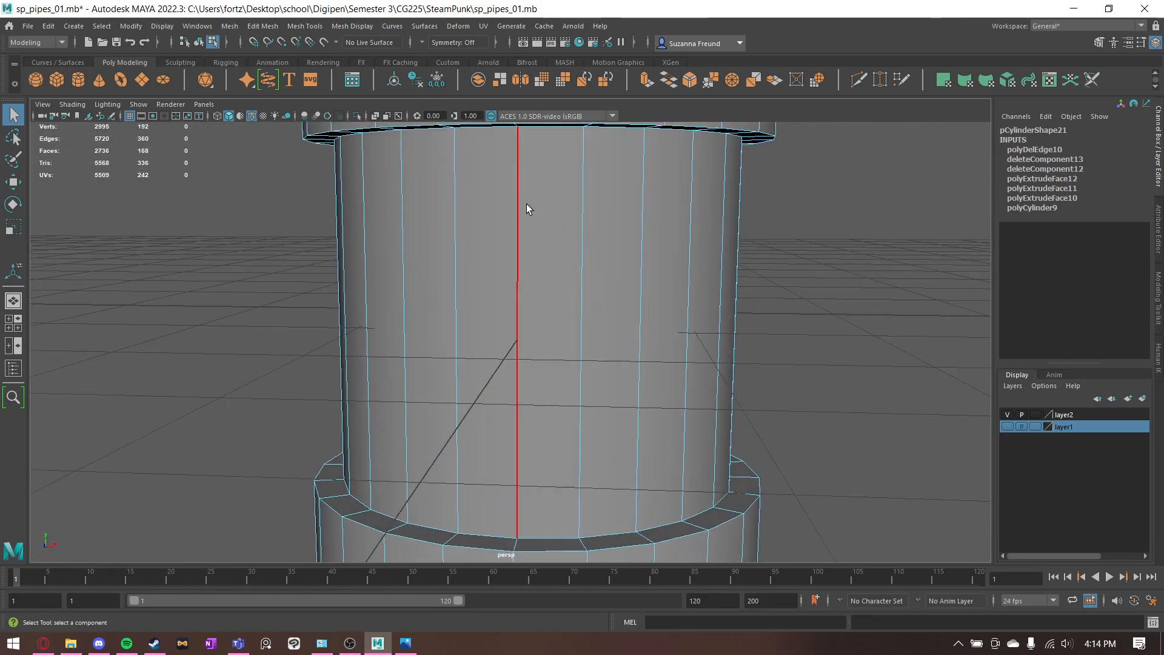
scroll(501, 268, down, 3)
alt+middle_drag(500, 268, 470, 299)
alt+drag(467, 343, 462, 319)
shift+double_click(464, 225)
alt+drag(798, 272, 787, 313)
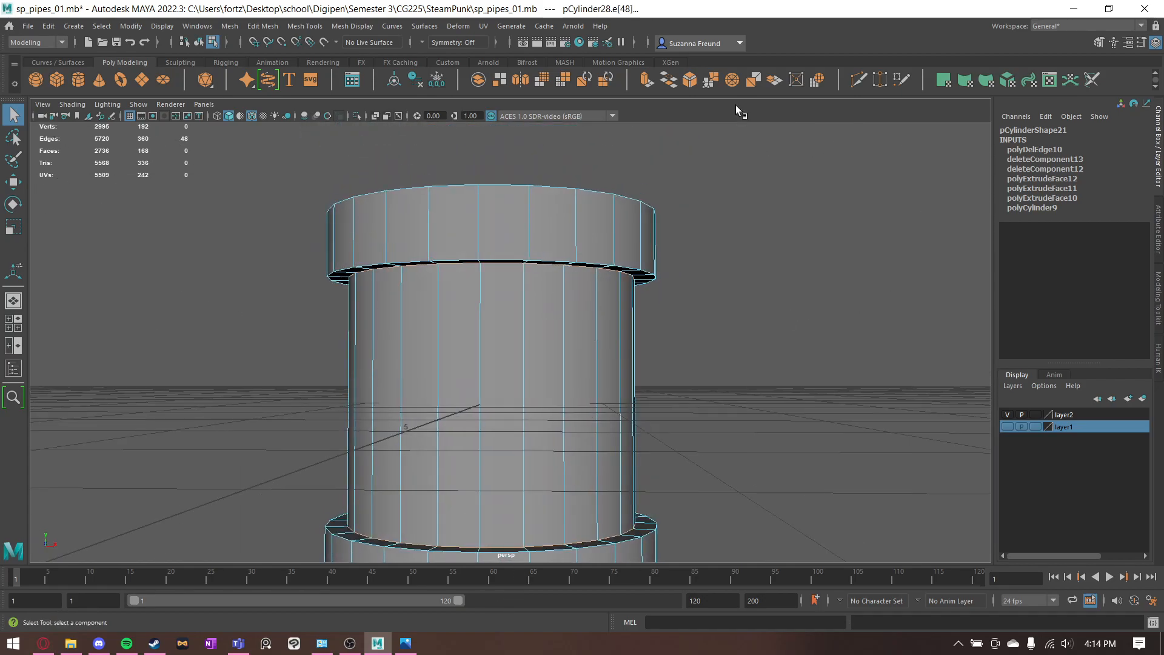
click(689, 84)
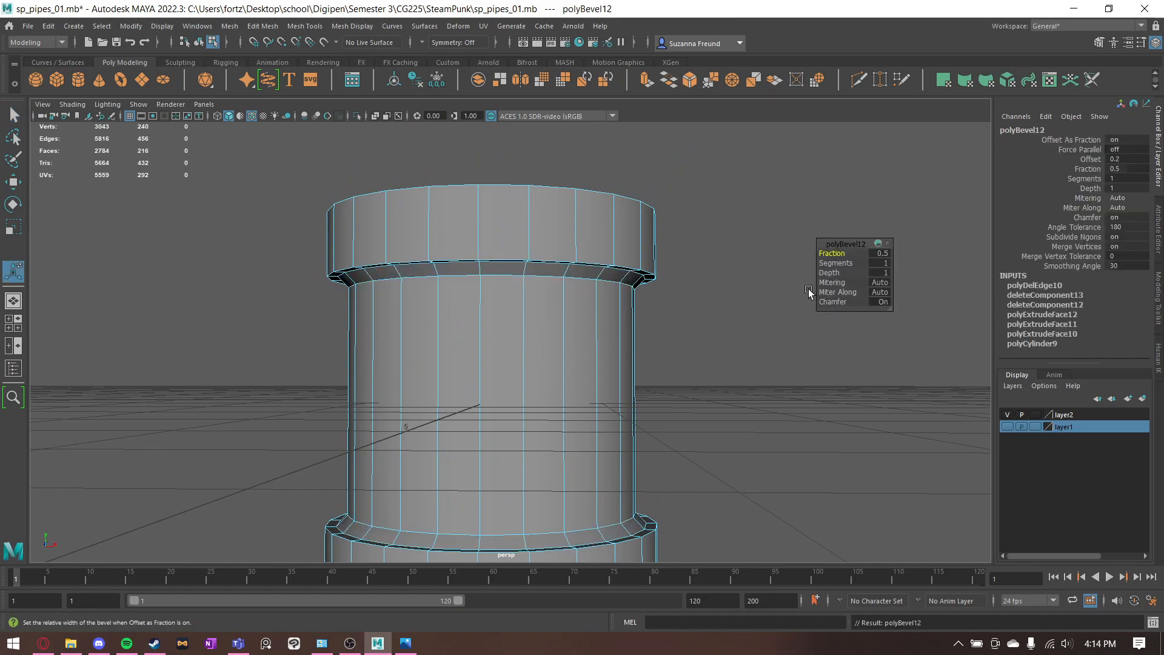
drag(835, 262, 847, 262)
alt+drag(779, 294, 836, 293)
alt+drag(540, 485, 512, 473)
key(ctrl+z)
click(685, 371)
click(472, 329)
scroll(548, 306, down, 4)
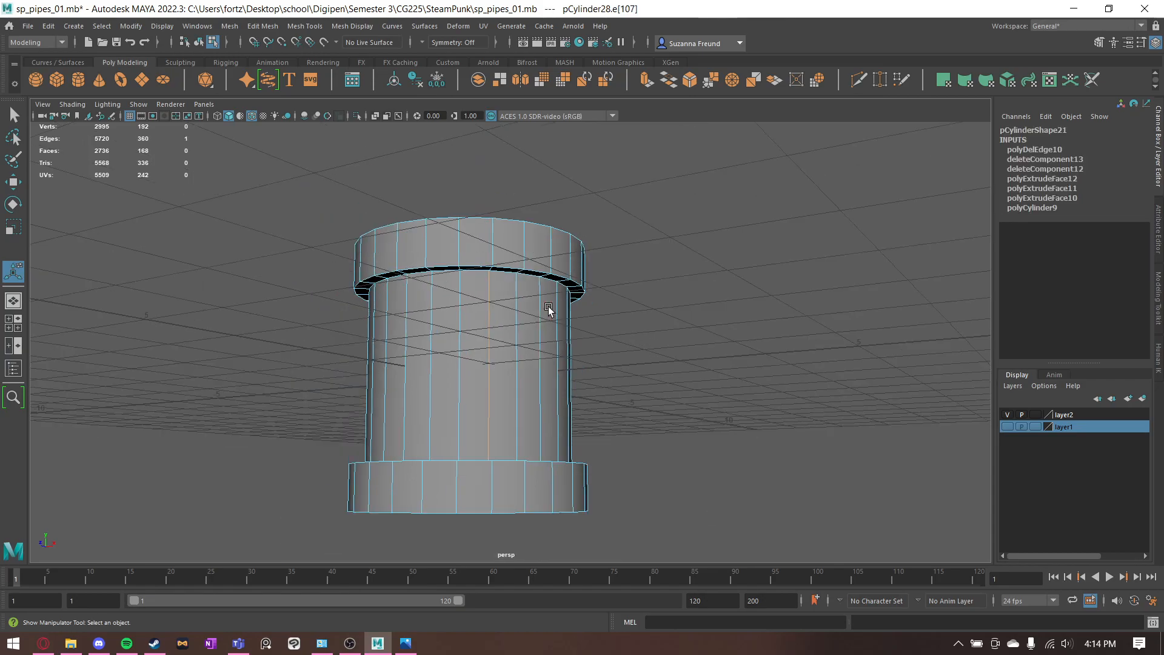
- Snap the whole connector's pivot to its base and raise the connector to Translate Y 1.75 so it stands on the grid
alt+drag(465, 302, 484, 310)
right_drag(485, 313, 619, 300)
key(w)
click(486, 376)
key(d)
drag(475, 364, 482, 567)
key(ctrl+z)
alt+middle_drag(624, 434, 635, 407)
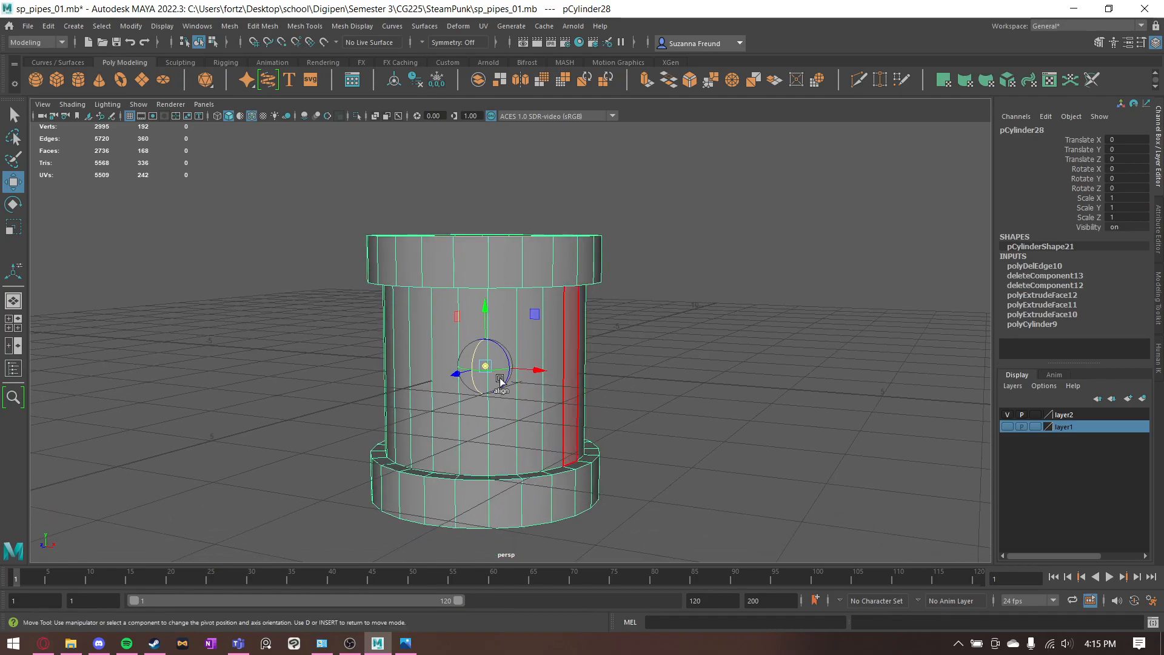
key(v)
drag(485, 318, 681, 441)
key(v)
- Duplicate the connector and move the copy beside the original, snapped to Translate X 4
key(ctrl+d)
key(x)
alt+drag(814, 358, 664, 343)
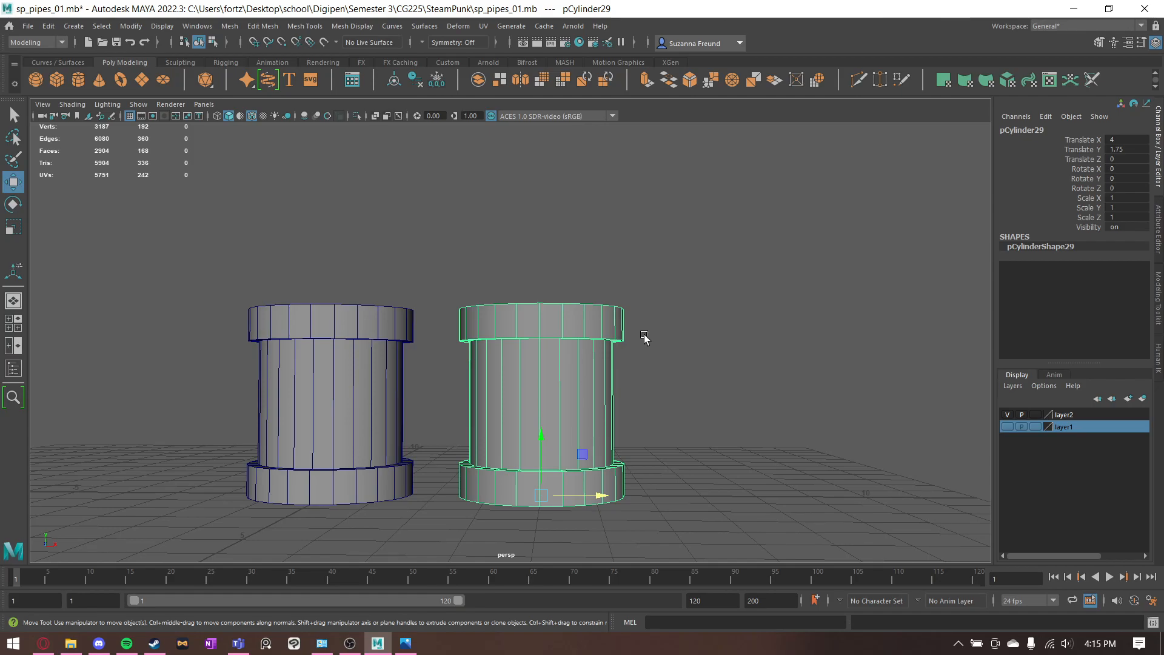
mouse_move(645, 336)
alt+mouse_down()
mouse_move(657, 329)
mouse_move(635, 331)
alt+mouse_up()
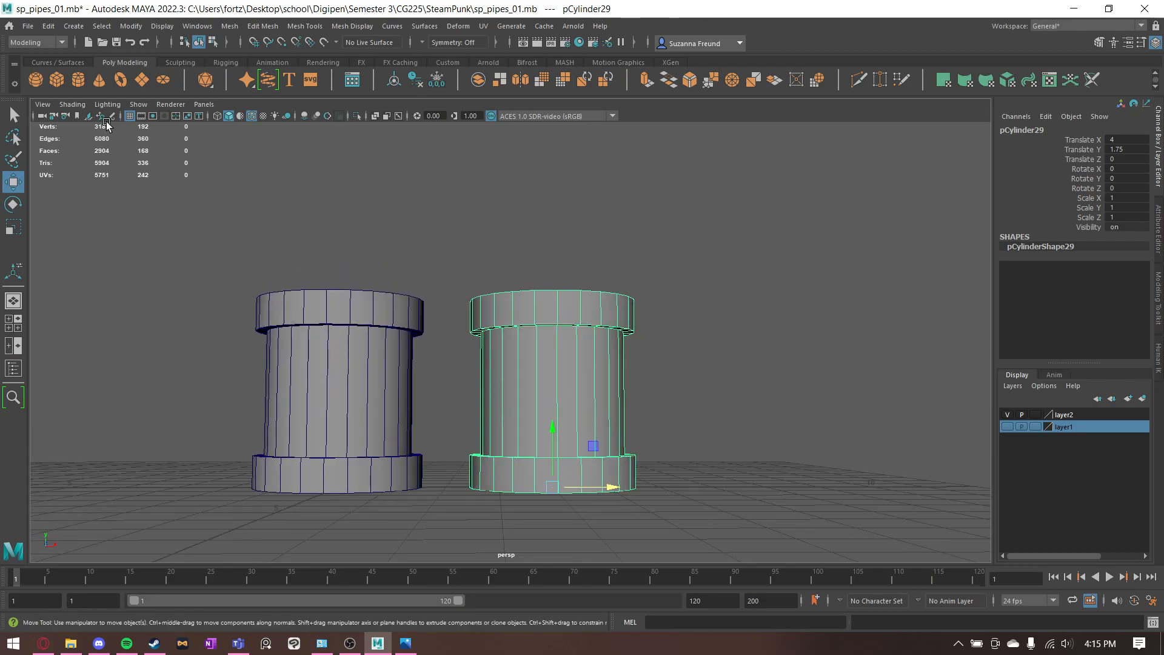
- Add a polygon cube beside the connectors at about Translate X 8.64 and set its height to 5
click(57, 79)
drag(409, 480, 870, 482)
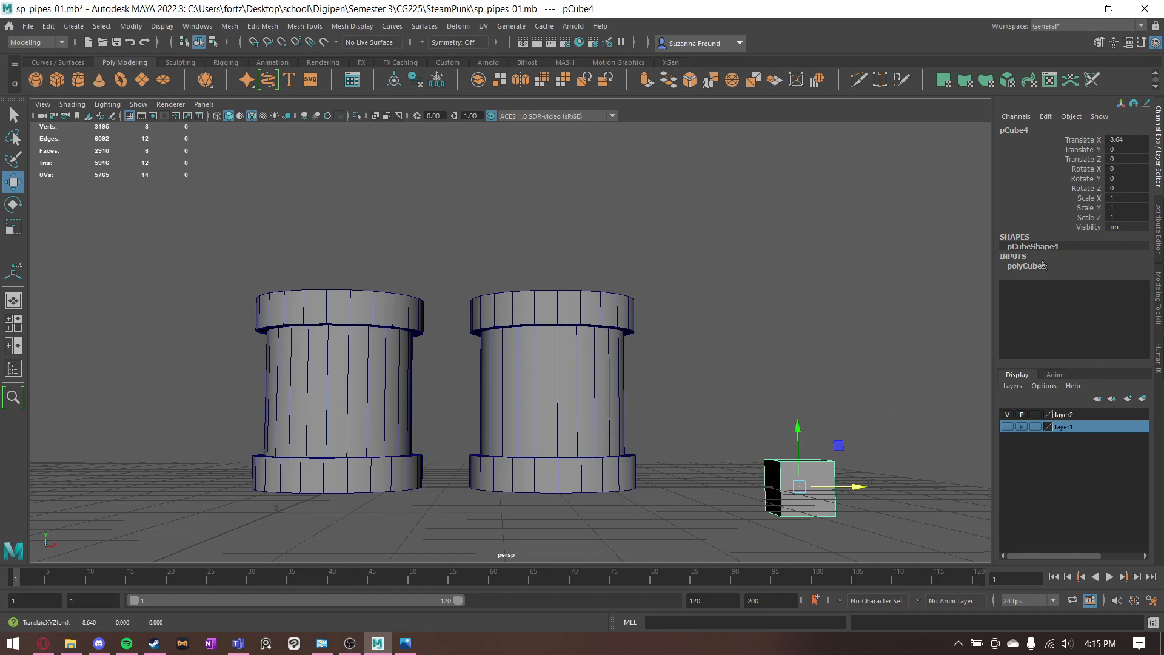
click(1027, 267)
click(1122, 285)
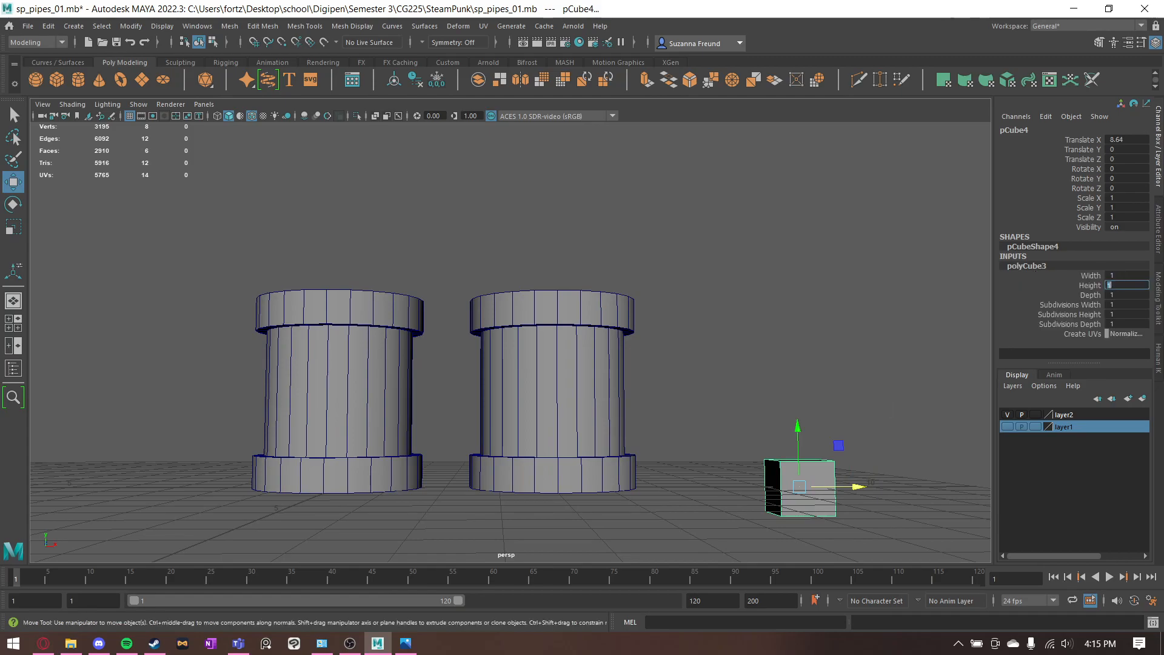
key(Return)
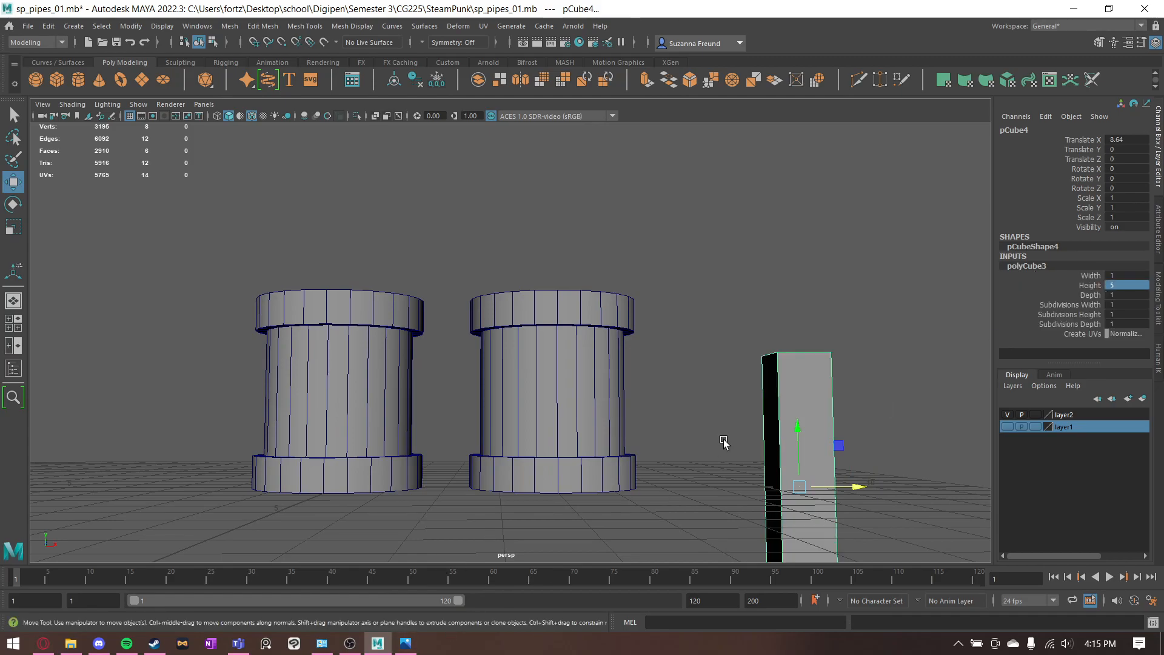
alt+middle_drag(674, 427, 515, 431)
scroll(515, 431, down, 5)
alt+middle_drag(715, 372, 486, 366)
scroll(485, 366, down, 1)
scroll(788, 325, up, 4)
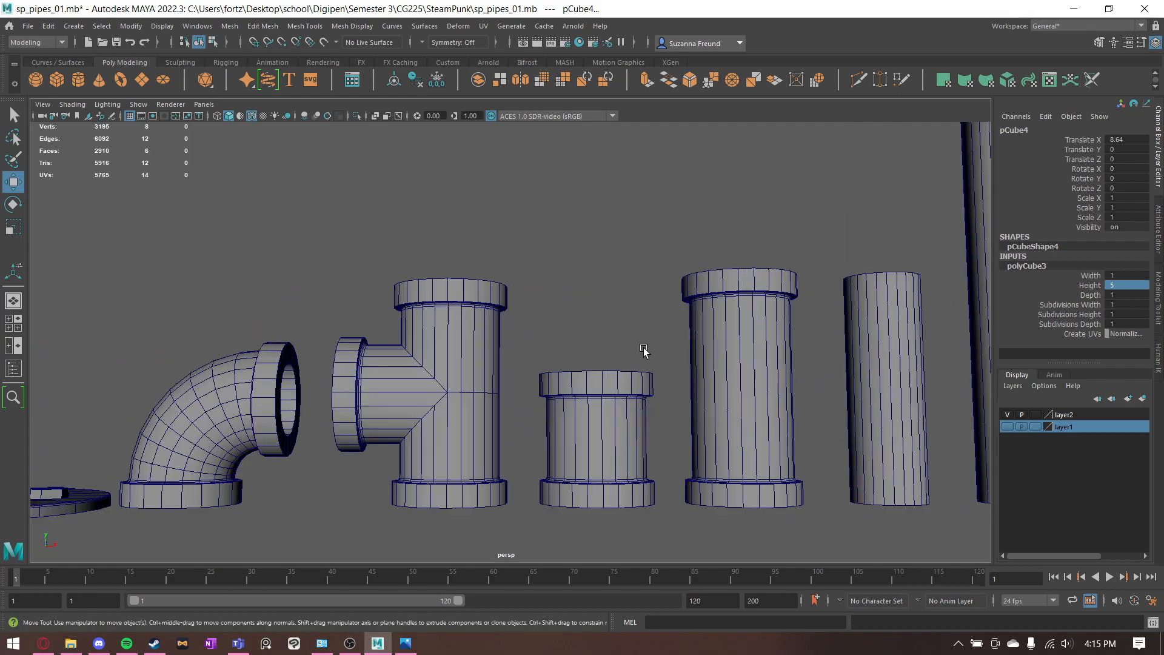
- Snap the cube's pivot to its base and place it beside the copied connector at Translate X 6.204 and Y 3.1, level with the lower flange's top
alt+middle_drag(388, 306, 849, 324)
alt+middle_drag(267, 400, 733, 350)
key(d)
drag(700, 395, 555, 411)
drag(711, 405, 605, 405)
click(670, 280)
alt+drag(671, 280, 582, 271)
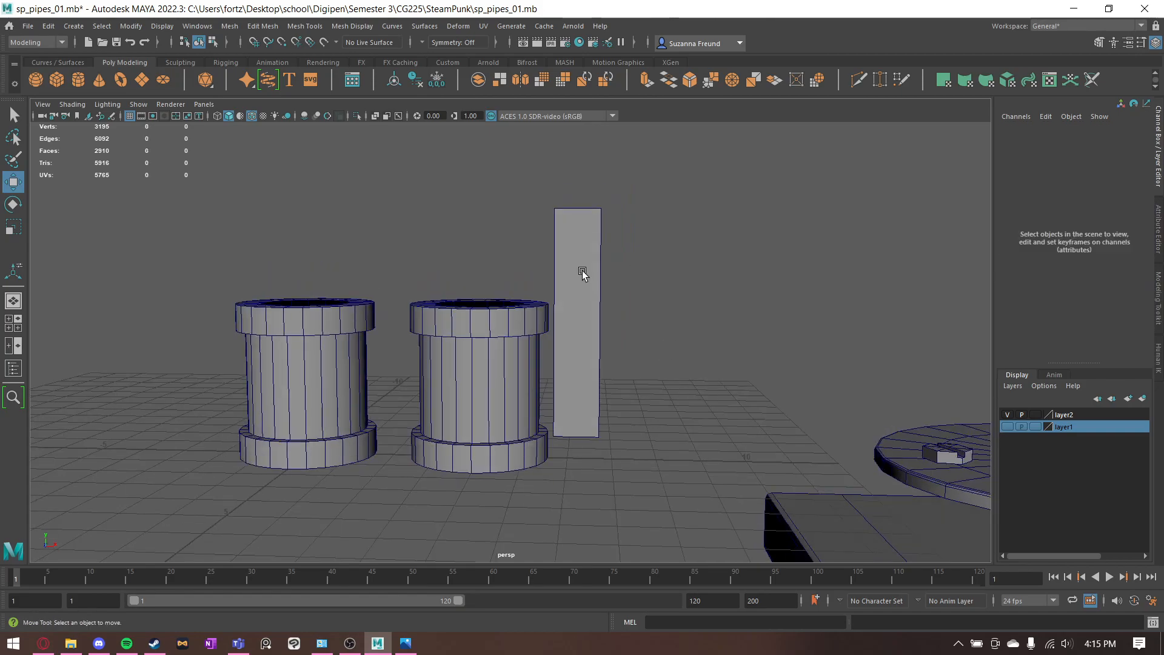
- Move the copied connector's upper flange vertices up, with their pivot on the flange's lower edge, snapping that edge to the cube's top
click(515, 336)
alt+drag(515, 337, 505, 304)
alt+middle_drag(505, 305, 499, 359)
scroll(499, 359, up, 2)
right_drag(499, 360, 450, 317)
drag(359, 305, 615, 384)
key(d)
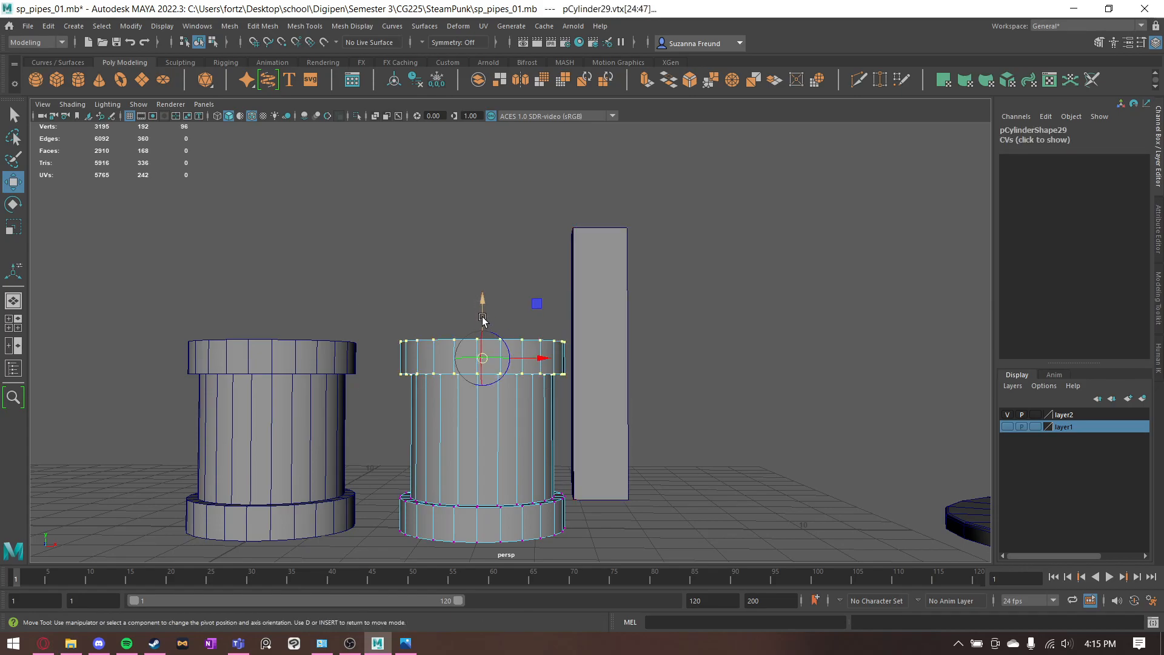
drag(483, 314, 485, 378)
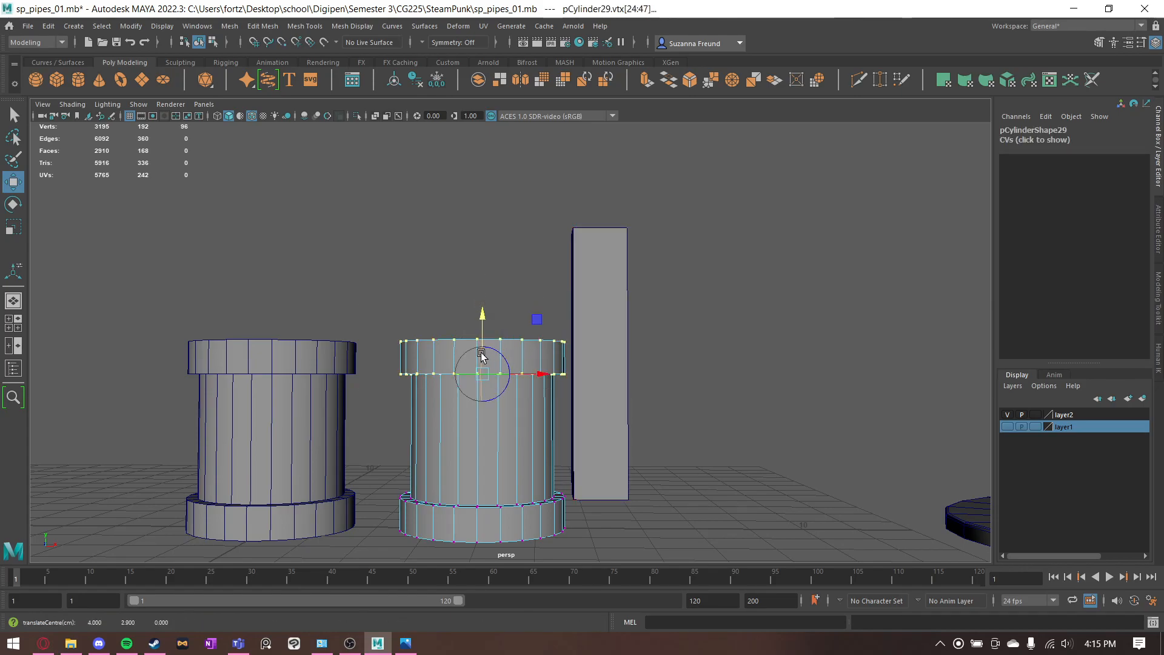
key(d)
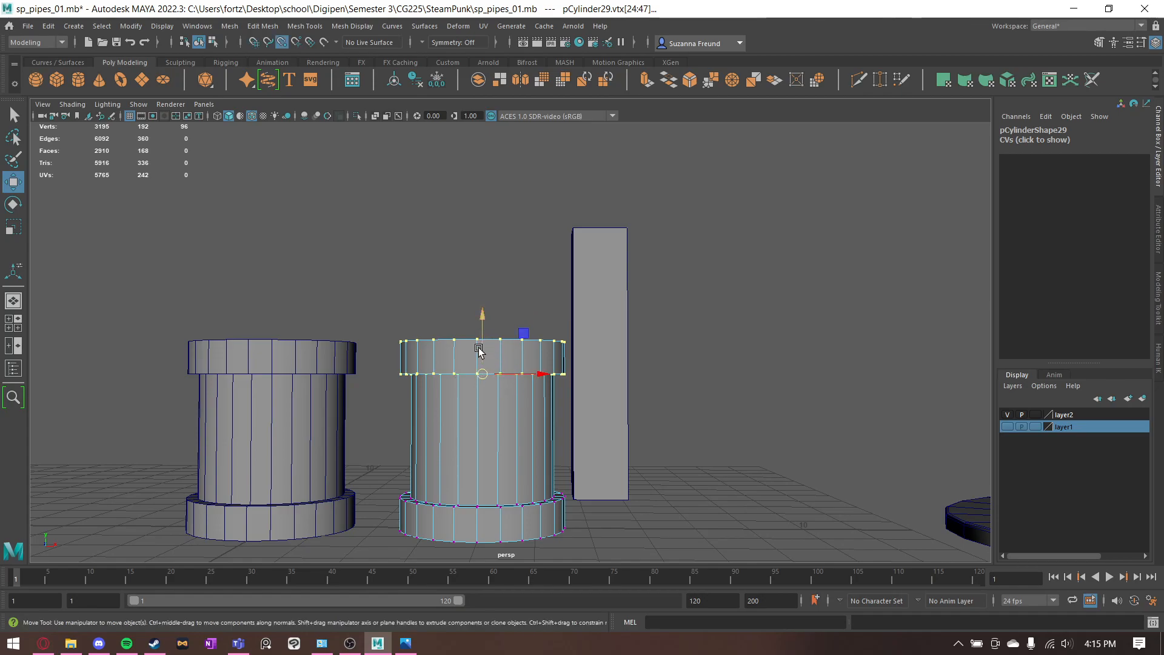
drag(479, 350, 479, 199)
alt+drag(720, 289, 707, 304)
click(706, 301)
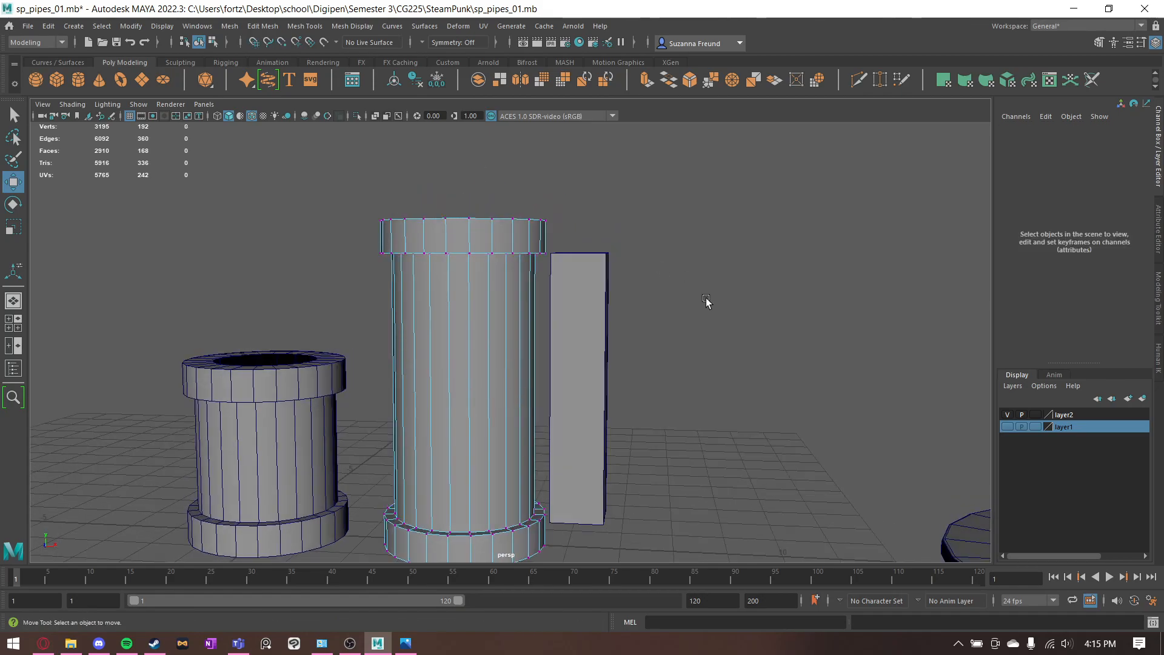
- Reset the Move tool's custom pivot and check individual vertices where the lengthened connector's body meets its lower and upper flanges
click(516, 237)
alt+drag(489, 244, 472, 306)
alt+middle_drag(480, 291, 497, 250)
click(416, 479)
mouse_move(540, 382)
alt+mouse_down()
mouse_move(587, 408)
mouse_move(530, 382)
alt+mouse_up()
alt+drag(489, 471, 499, 333)
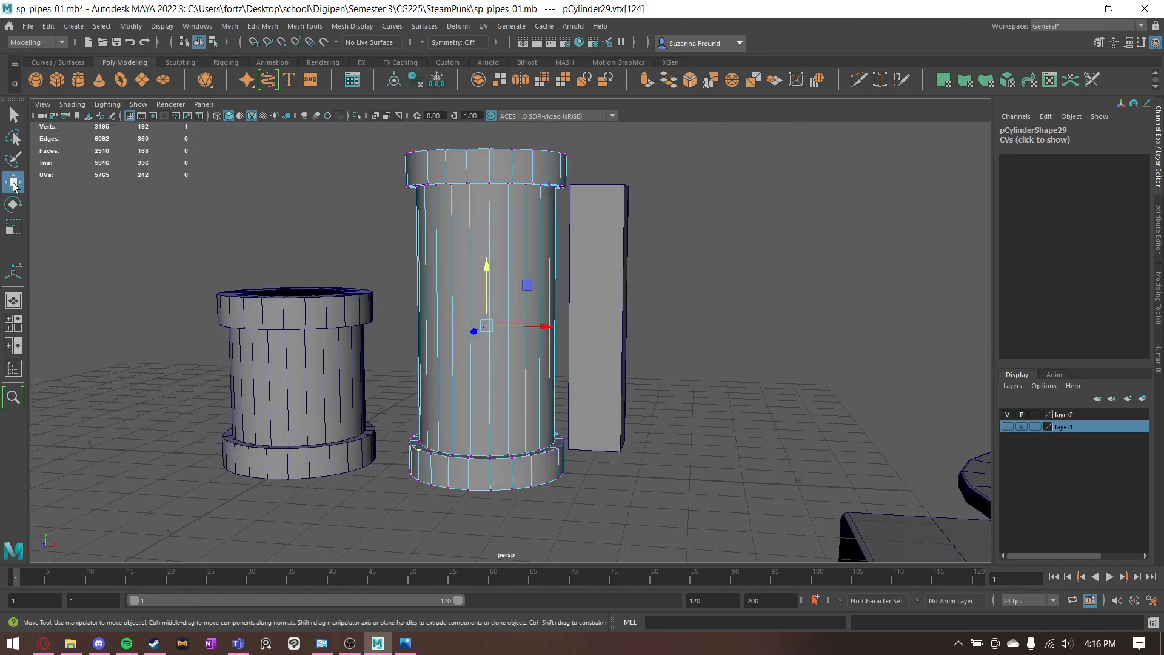
double_click(16, 190)
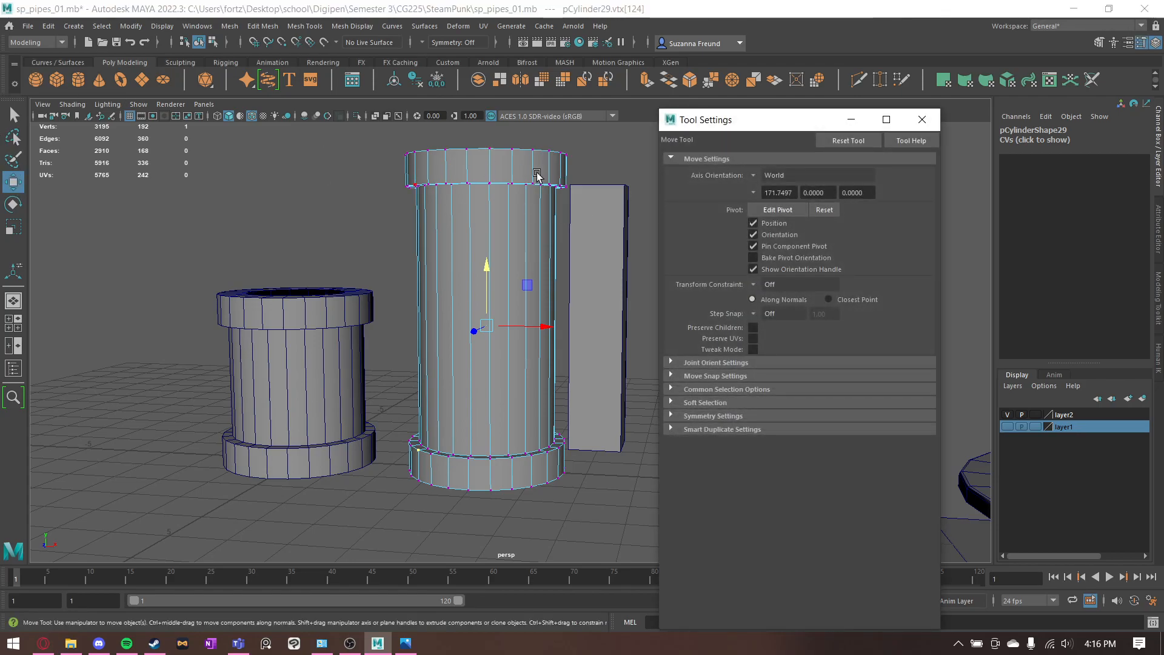
click(825, 210)
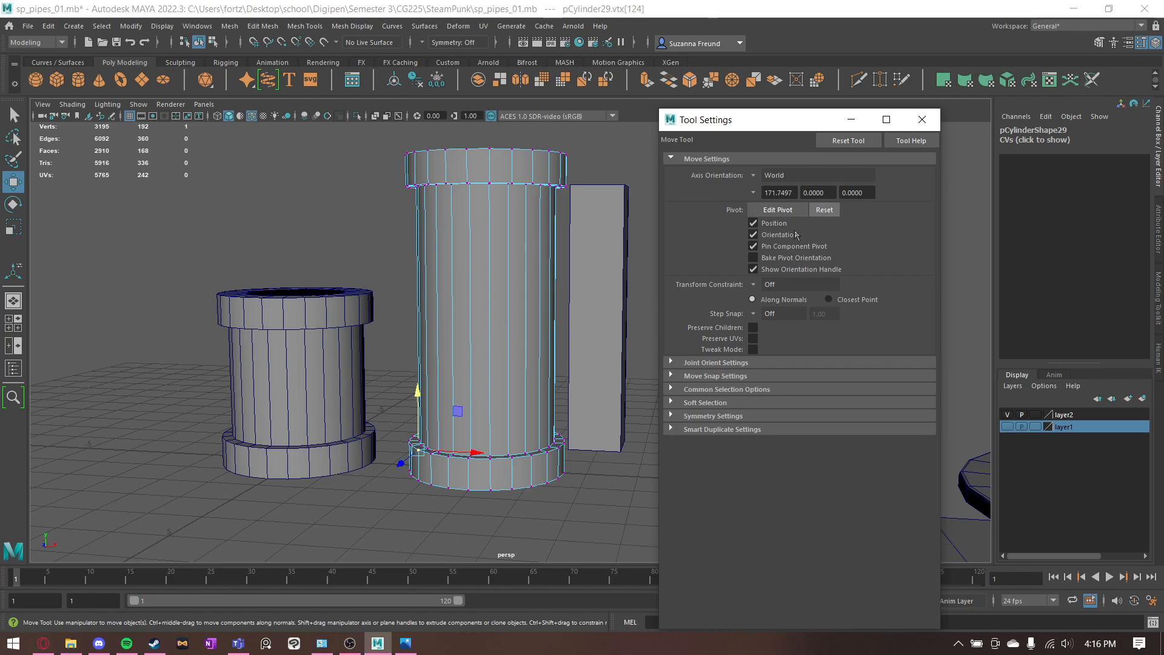
click(541, 451)
click(471, 454)
click(511, 184)
click(428, 183)
click(922, 119)
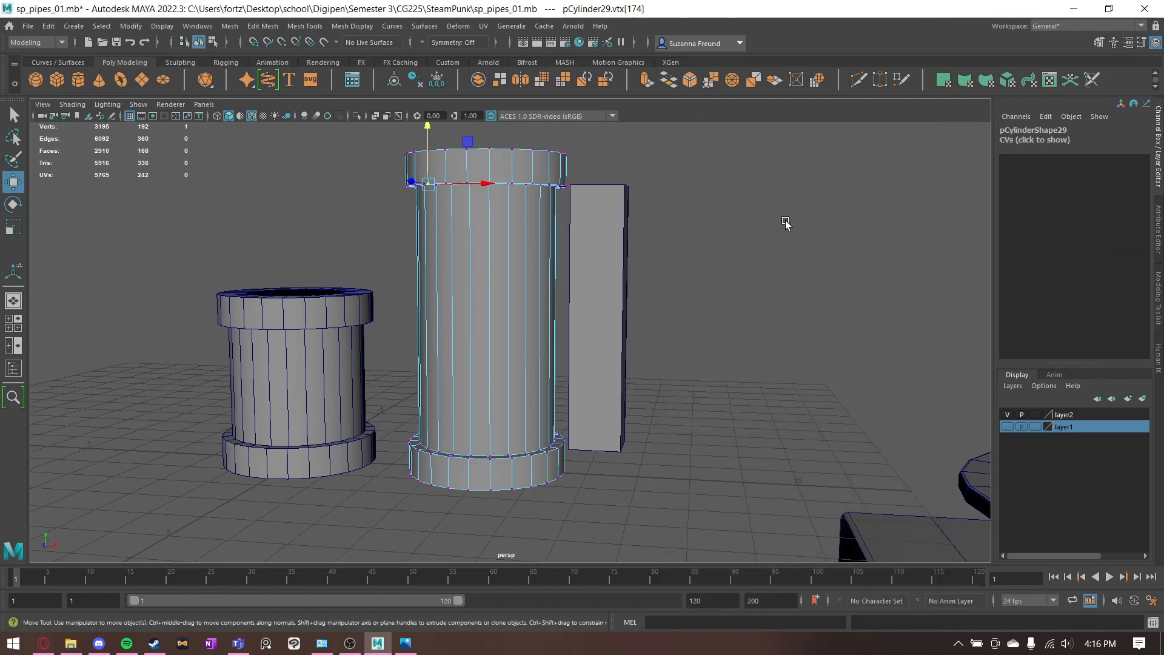
click(785, 223)
- Extrude the inner edge loops at both openings of the long connector into the pipe with Local Translate Z -0.6
alt+drag(786, 223, 371, 262)
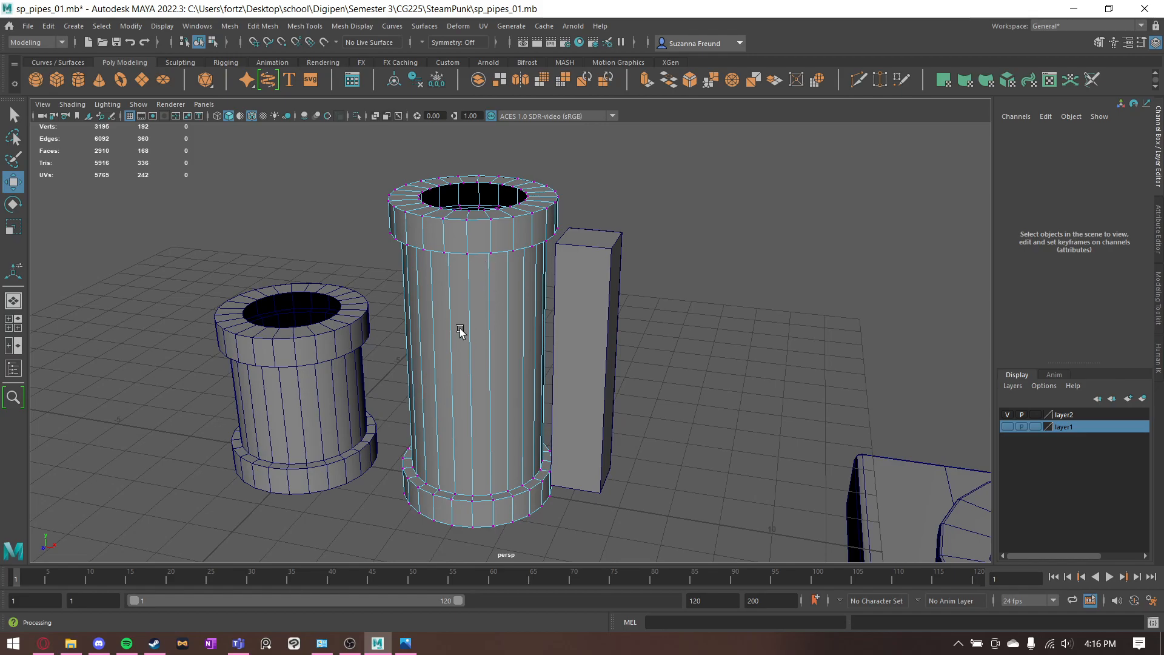
alt+drag(468, 330, 442, 325)
key(q)
right_drag(492, 236, 483, 158)
scroll(485, 224, up, 5)
double_click(477, 185)
scroll(482, 208, down, 5)
alt+drag(595, 421, 475, 245)
alt+drag(610, 247, 525, 407)
alt+right_drag(525, 408, 664, 456)
alt+middle_drag(261, 337, 758, 434)
alt+middle_drag(200, 315, 542, 400)
alt+right_drag(542, 400, 542, 330)
alt+drag(542, 329, 549, 268)
key(ctrl+e)
click(907, 263)
text(-0.6)
key(Return)
- Extrude the inner edge loops at both openings of the short connector by Local Translate Z -0.6 and return to object mode
alt+drag(499, 281, 471, 293)
alt+middle_drag(373, 319, 517, 299)
click(431, 267)
right_drag(430, 266, 425, 243)
click(414, 261)
double_click(428, 267)
alt+drag(485, 330, 417, 363)
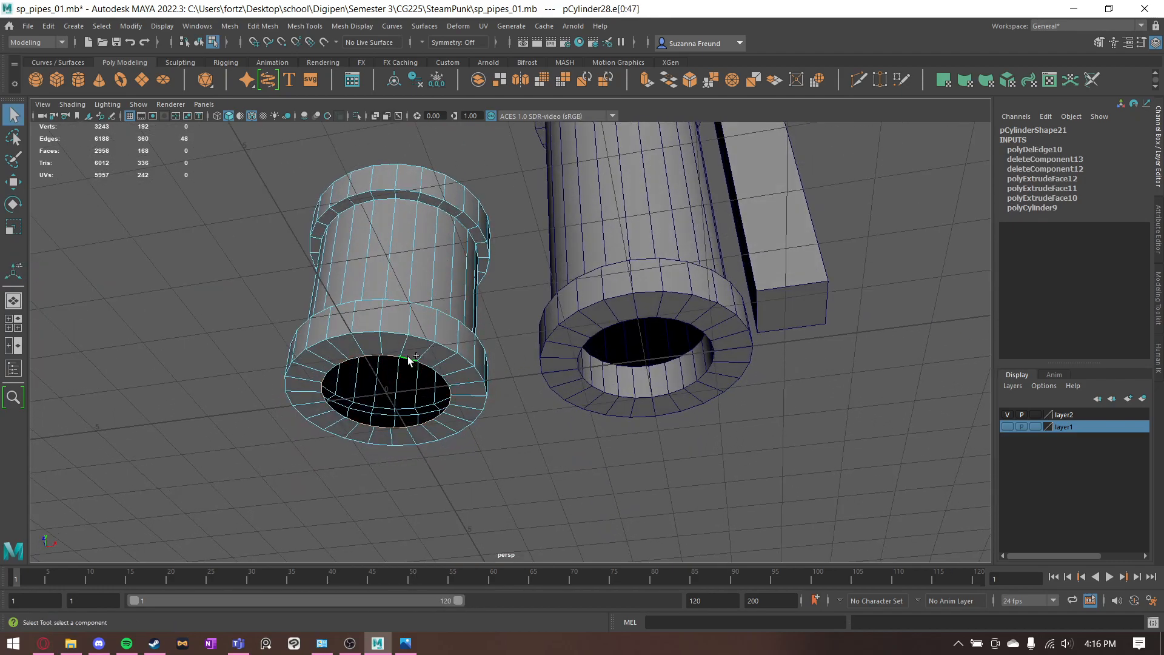
key(ctrl+e)
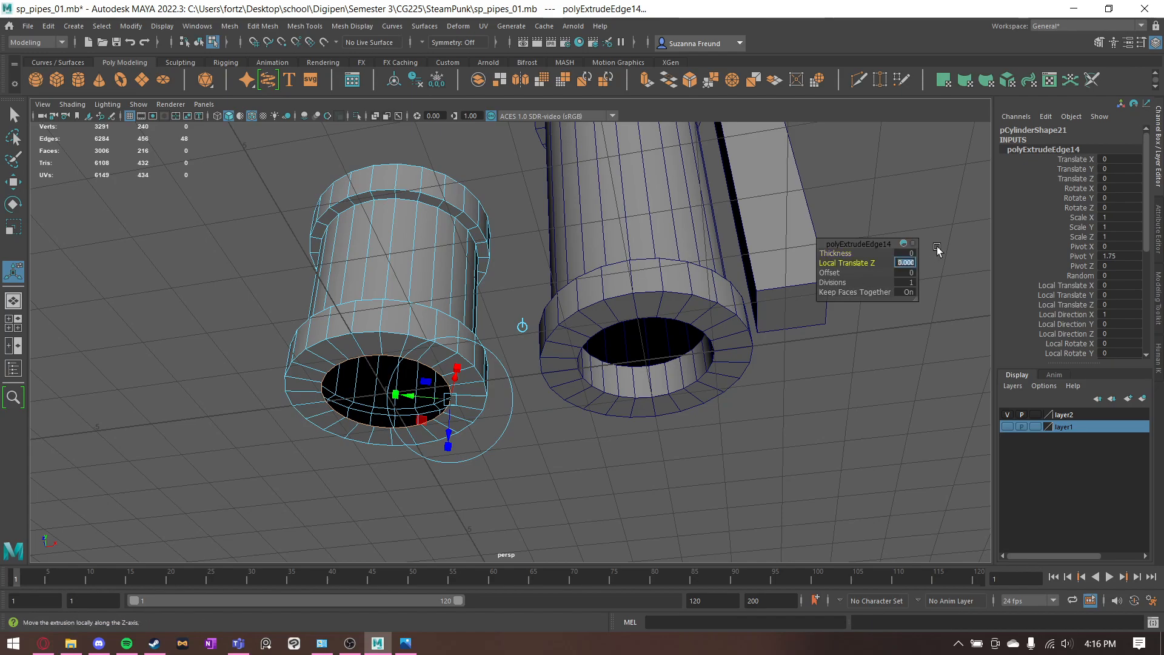
text(-0.6)
key(Return)
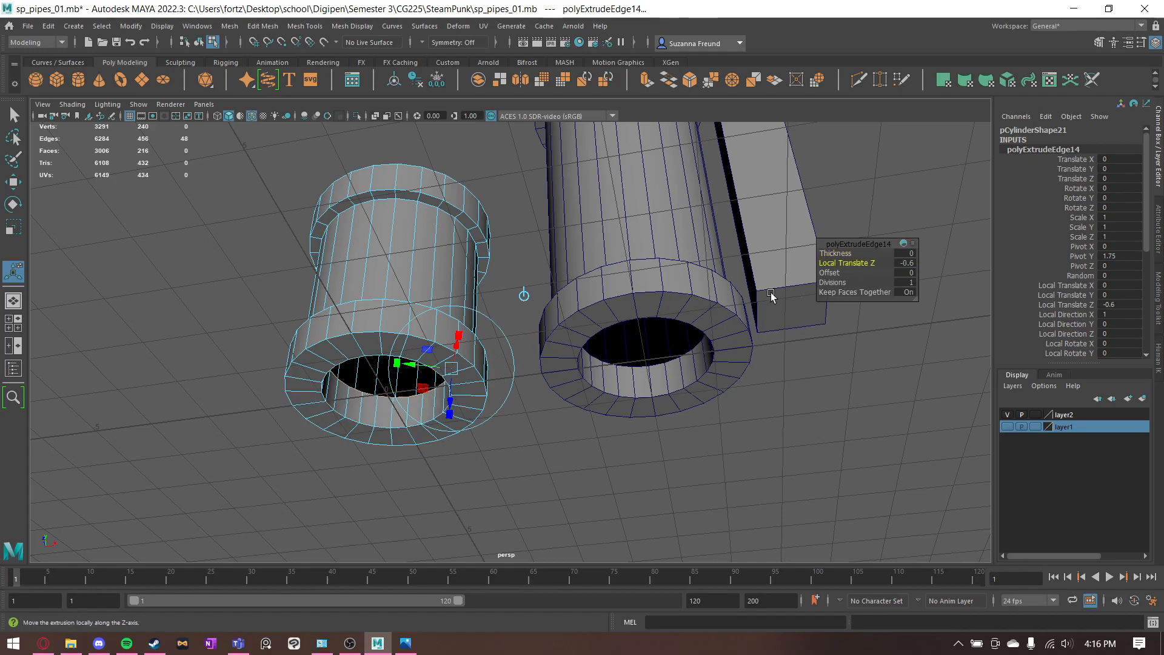
alt+drag(771, 292, 715, 366)
click(403, 228)
key(q)
alt+drag(493, 284, 496, 227)
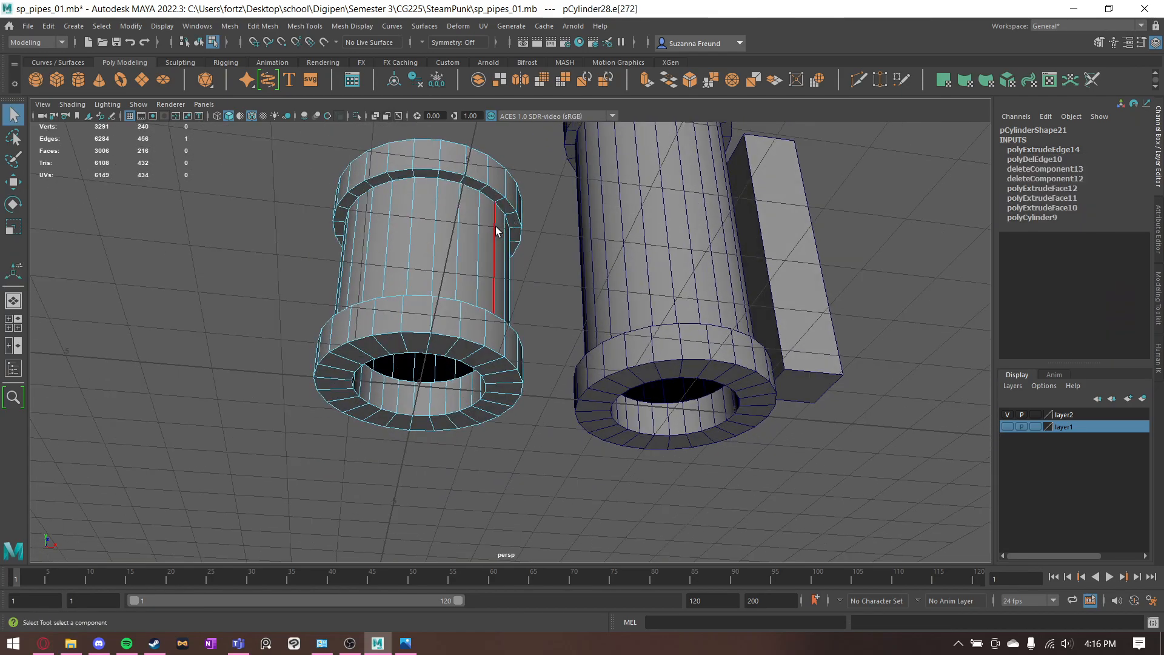
key(F8)
- Examine both rebuilt connectors from above and below and compare them with the finished connectors and straight pipes in the reference row
alt+drag(558, 194, 533, 255)
click(575, 201)
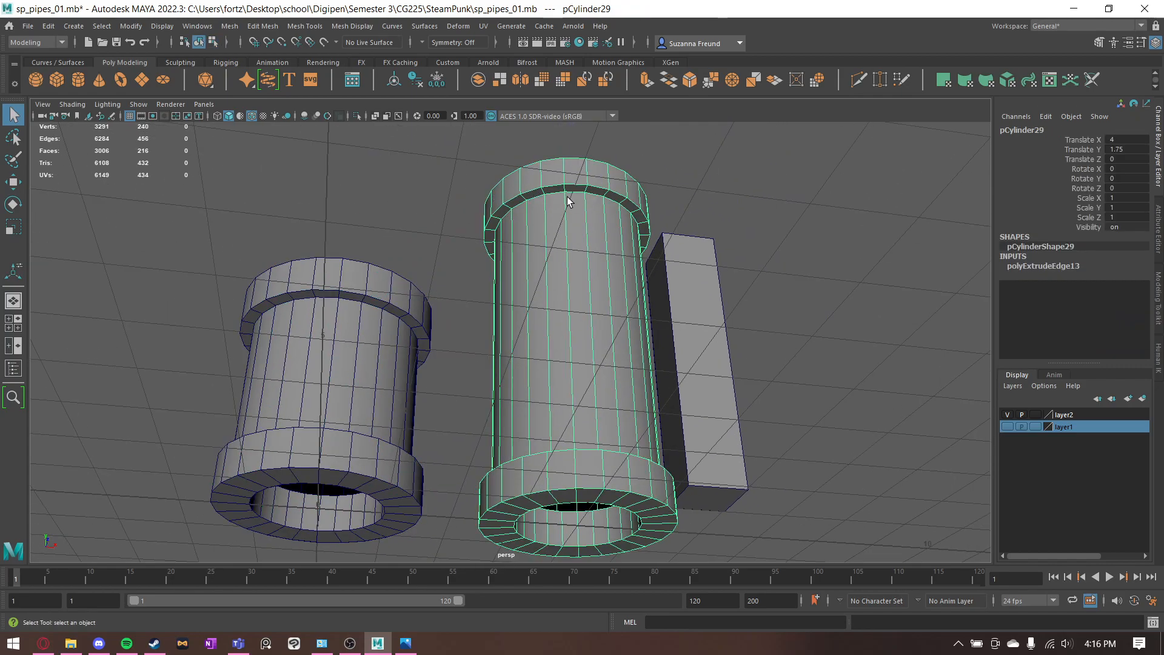
alt+drag(565, 213, 546, 242)
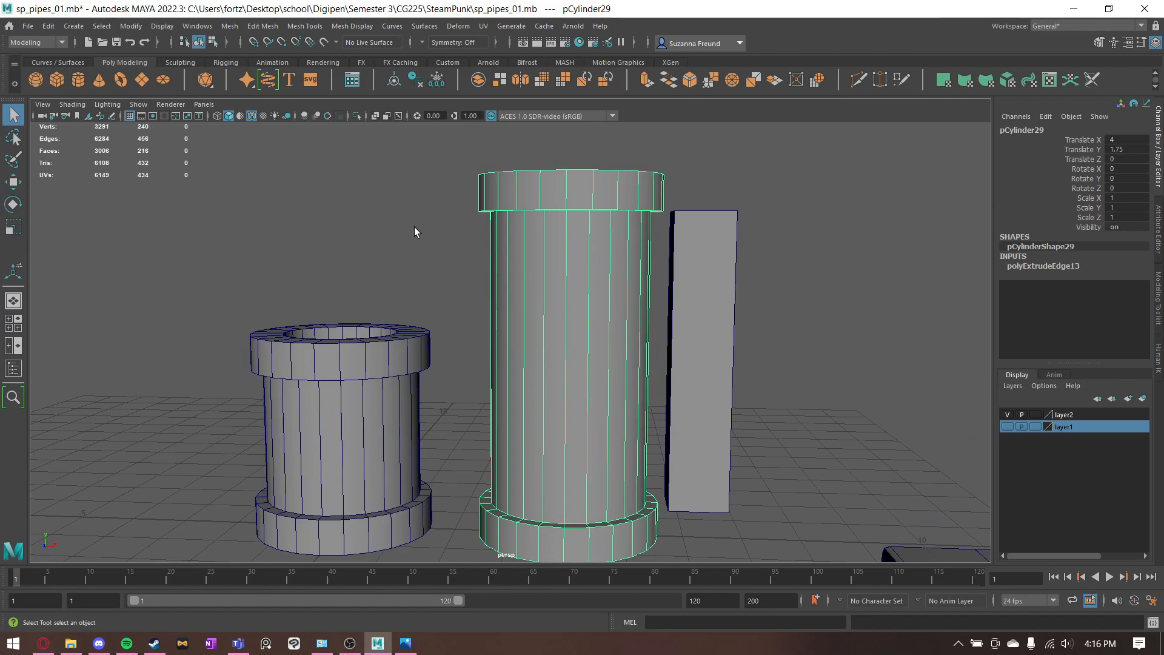
alt+drag(434, 252, 434, 276)
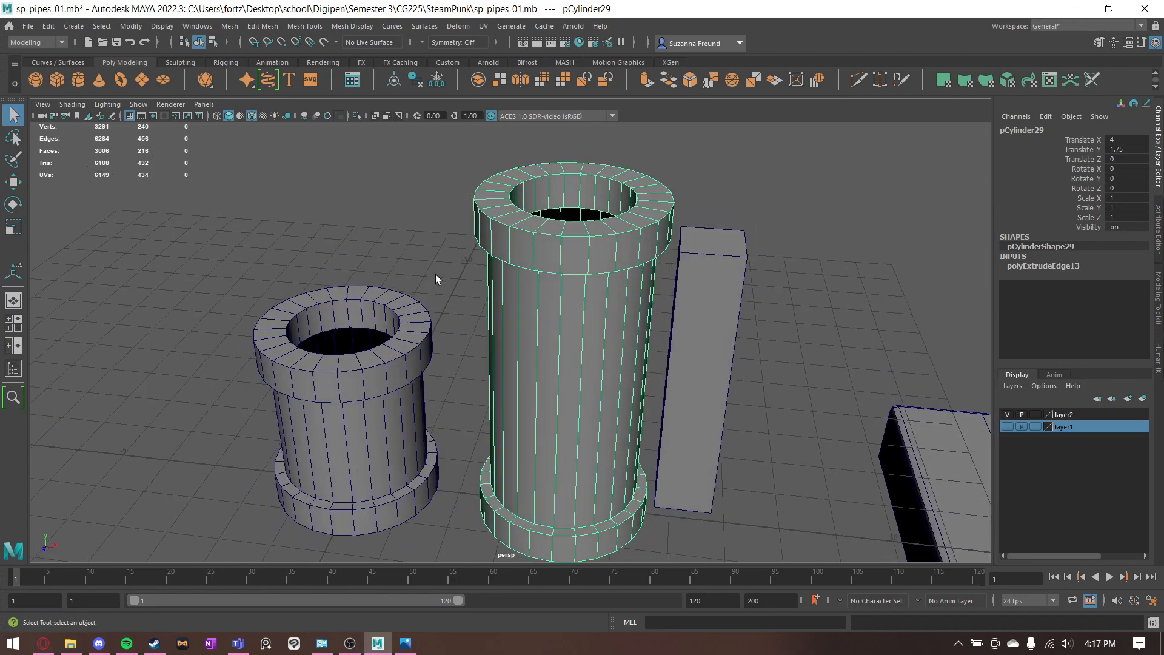
click(439, 286)
alt+drag(562, 307, 737, 388)
alt+middle_drag(737, 388, 145, 350)
alt+middle_drag(865, 356, 508, 407)
click(657, 310)
shift+click(782, 364)
alt+drag(898, 394, 831, 338)
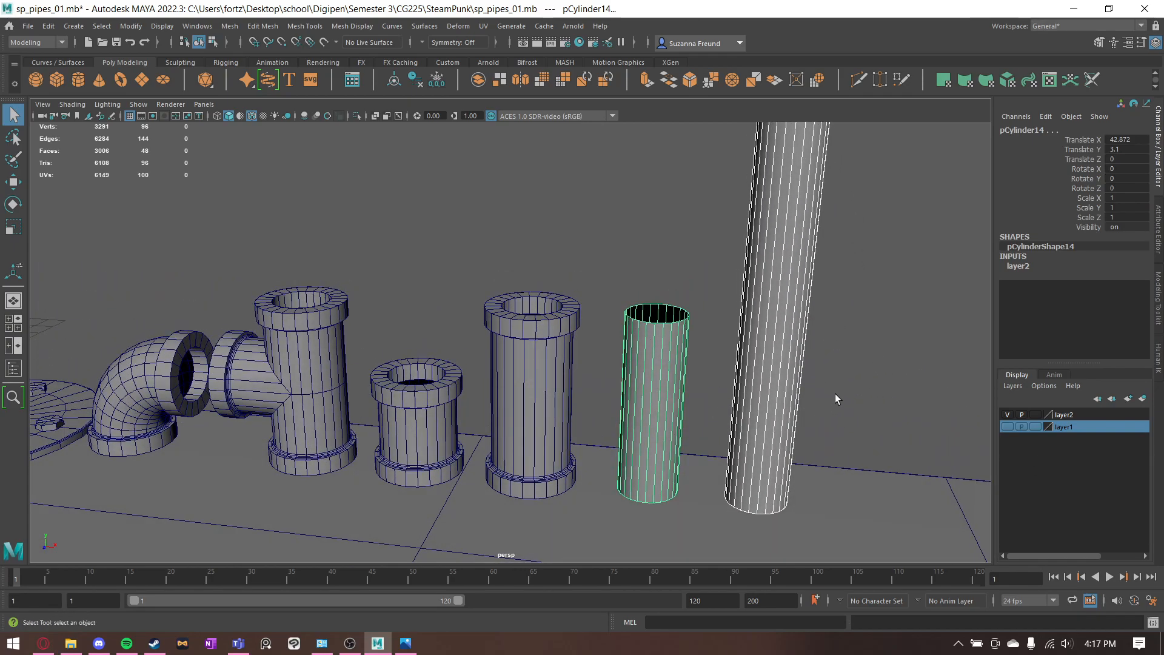
alt+drag(821, 351, 836, 333)
alt+drag(770, 355, 740, 354)
alt+drag(511, 347, 456, 355)
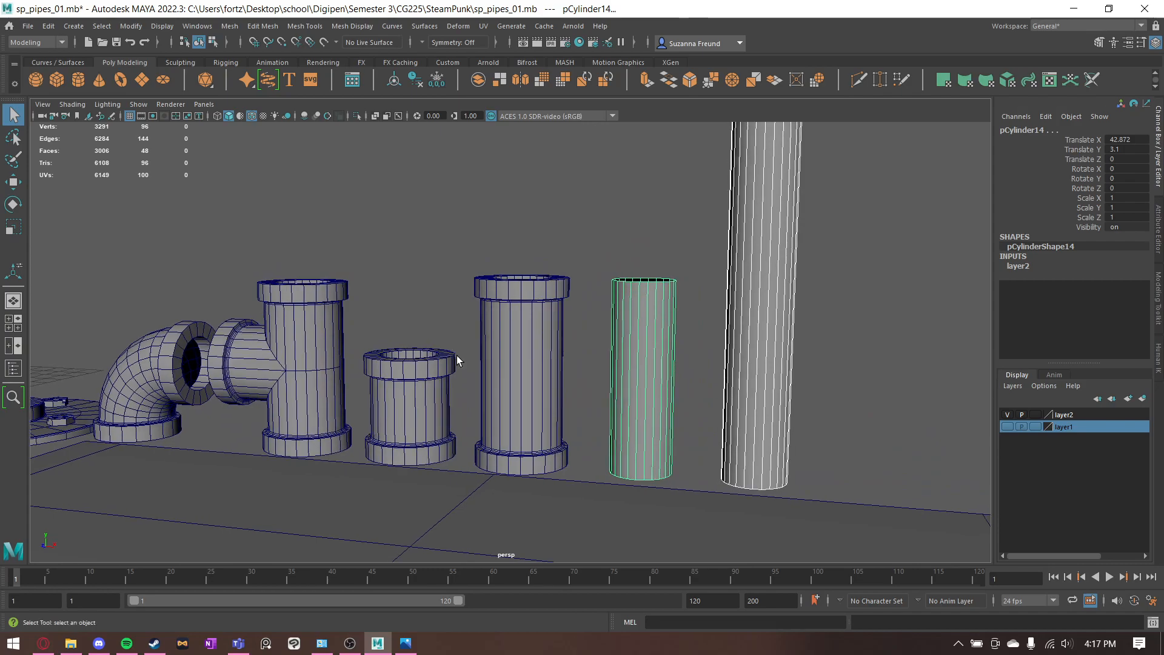
- Examine the finished T connector closely, along with the neighbouring elbow and floor flange pieces
alt+middle_drag(196, 319, 403, 311)
click(496, 357)
scroll(506, 346, up, 4)
alt+drag(541, 394, 543, 374)
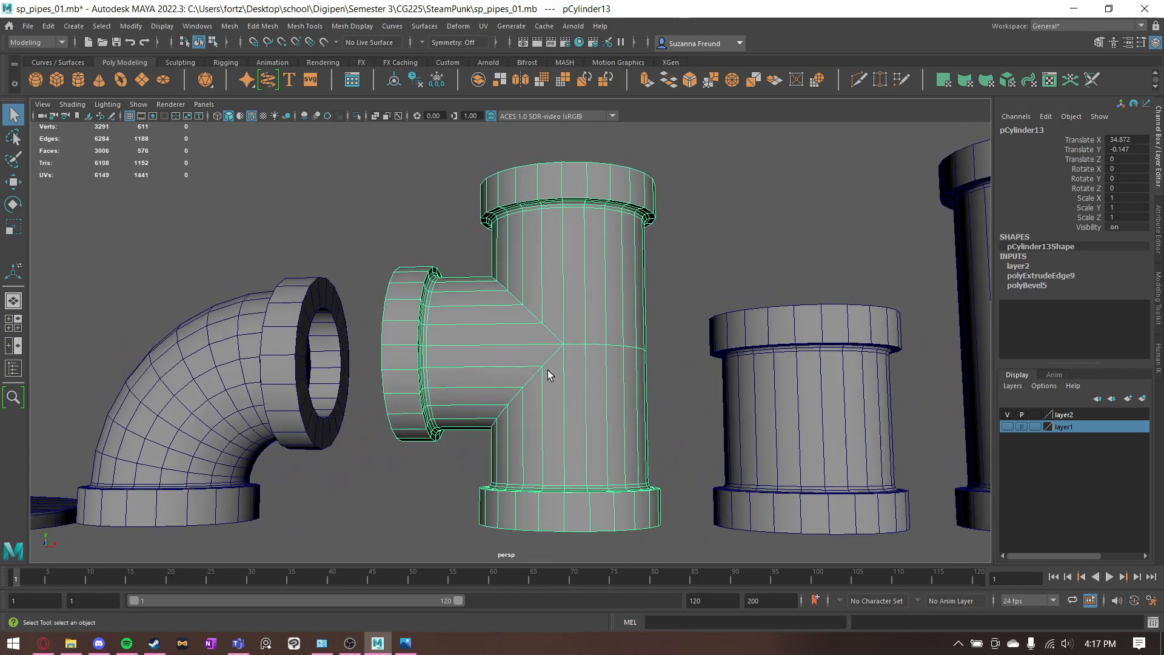
alt+drag(566, 355, 563, 364)
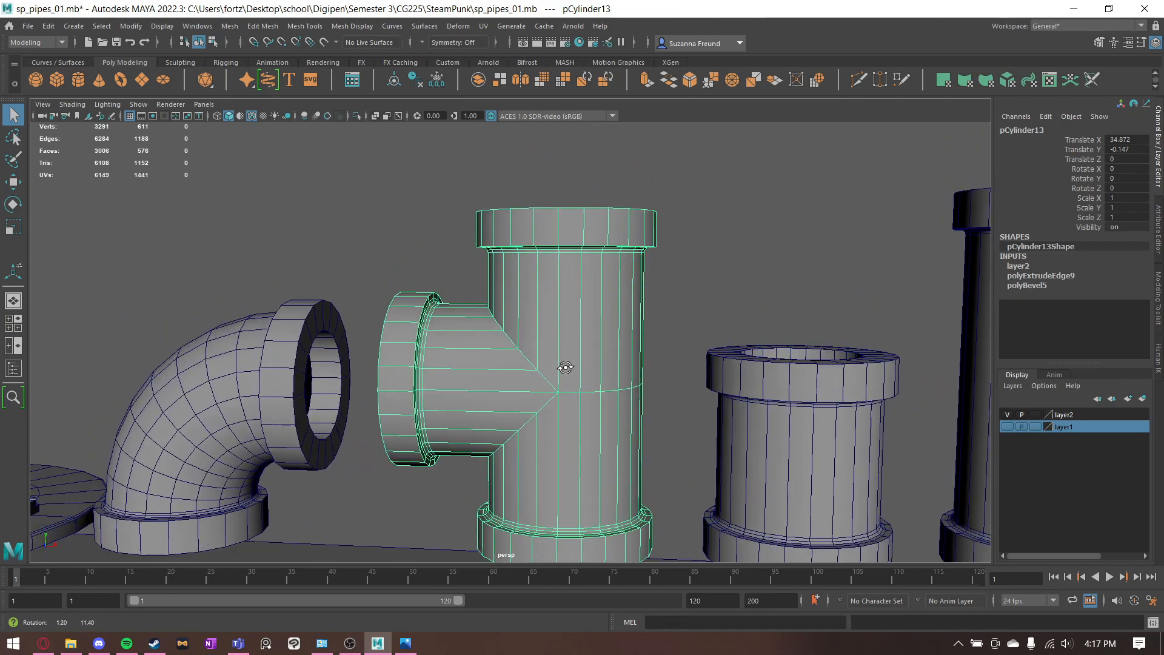
alt+middle_drag(260, 385, 264, 355)
scroll(373, 311, down, 5)
alt+middle_drag(348, 329, 231, 332)
alt+drag(370, 325, 377, 324)
alt+middle_drag(312, 336, 537, 373)
alt+drag(538, 372, 522, 369)
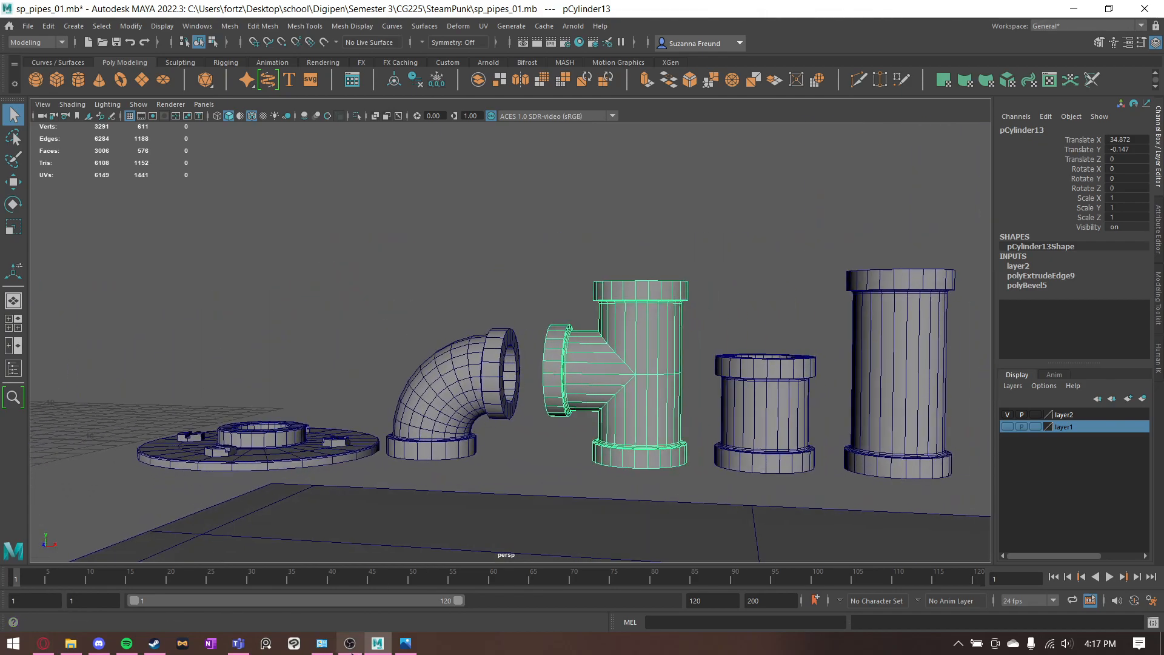
- Close the short connector reference and read the dimensions in 02_T Connector.jpg from the T_Connector_Modeling folder
click(406, 642)
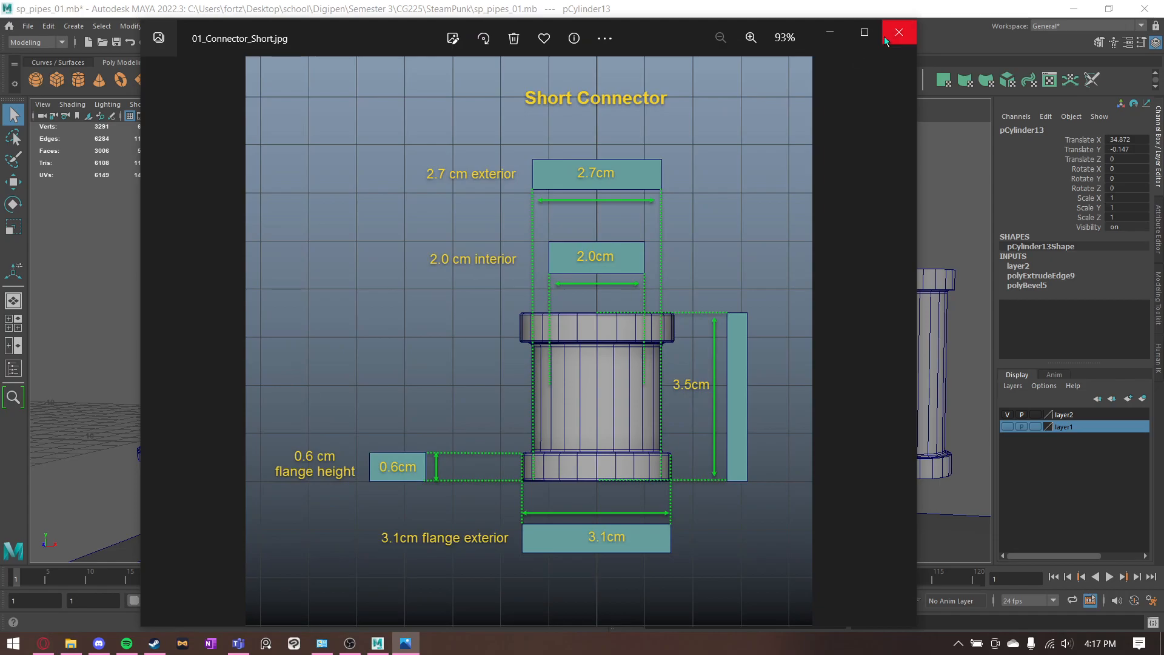
click(899, 32)
click(71, 643)
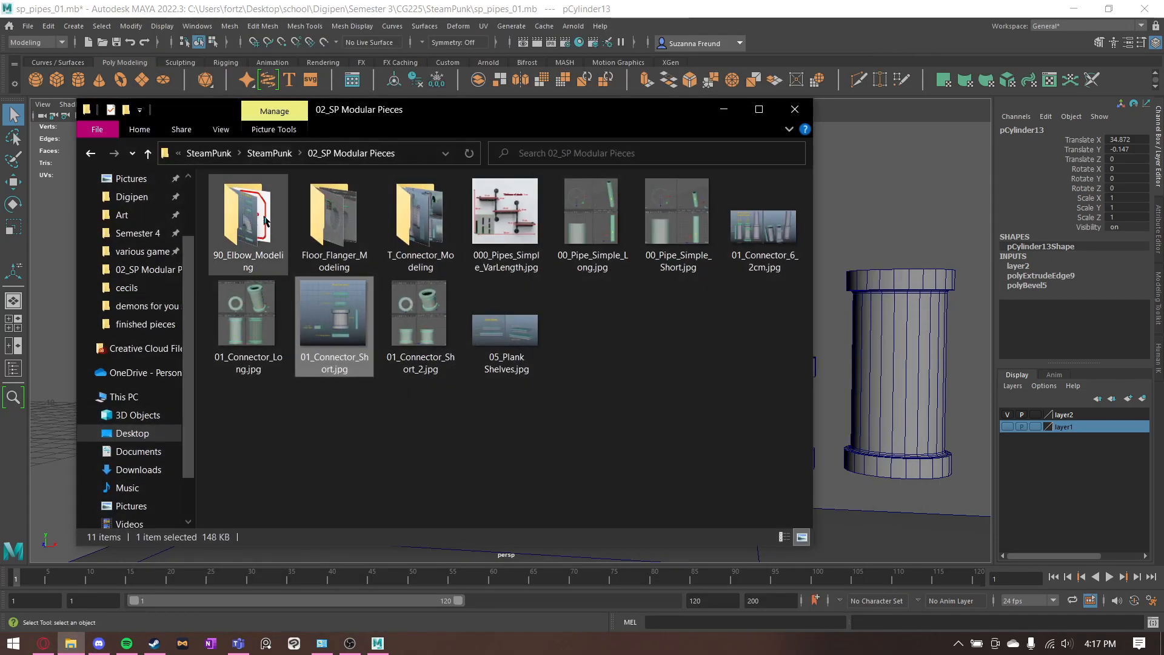
double_click(422, 226)
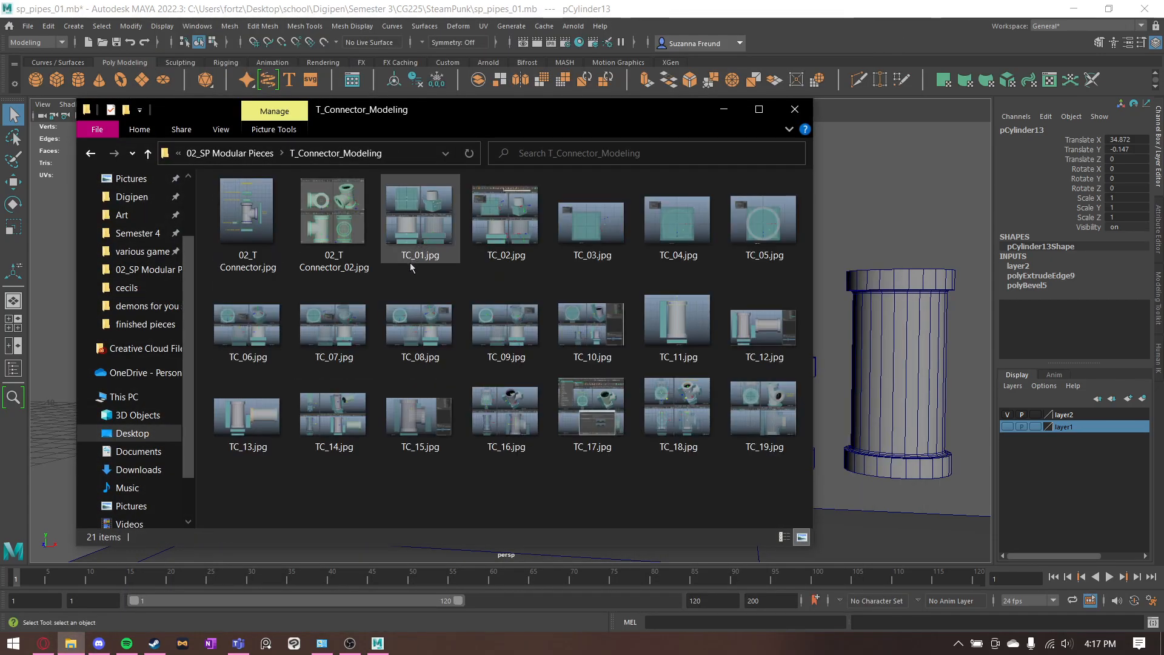
double_click(268, 235)
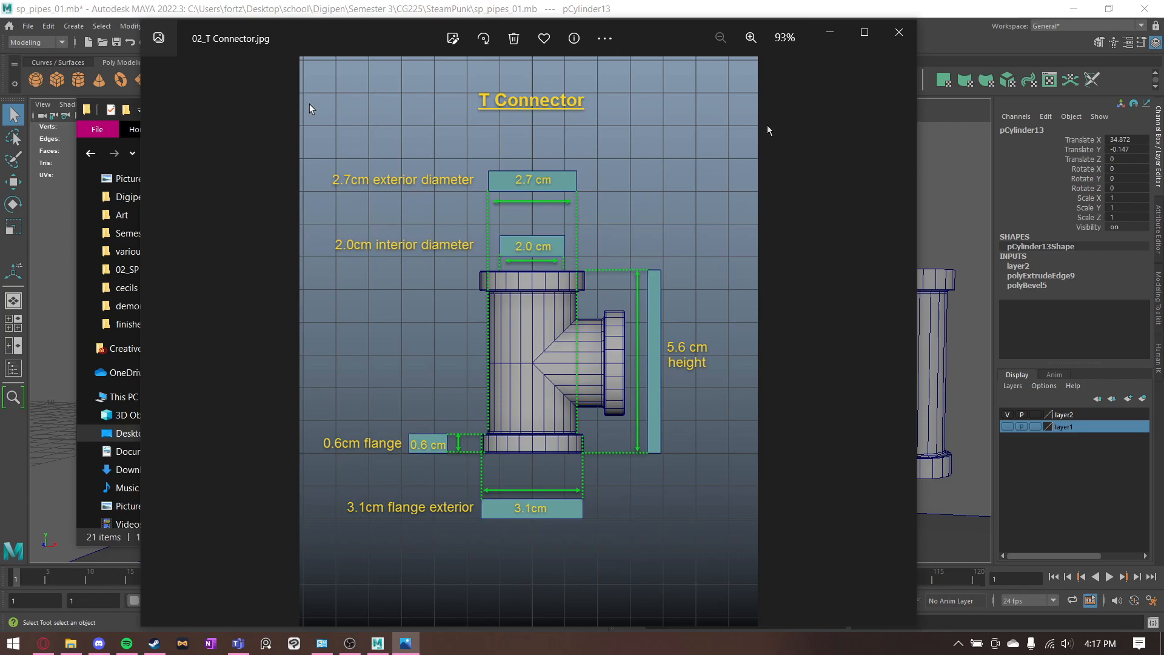
click(825, 37)
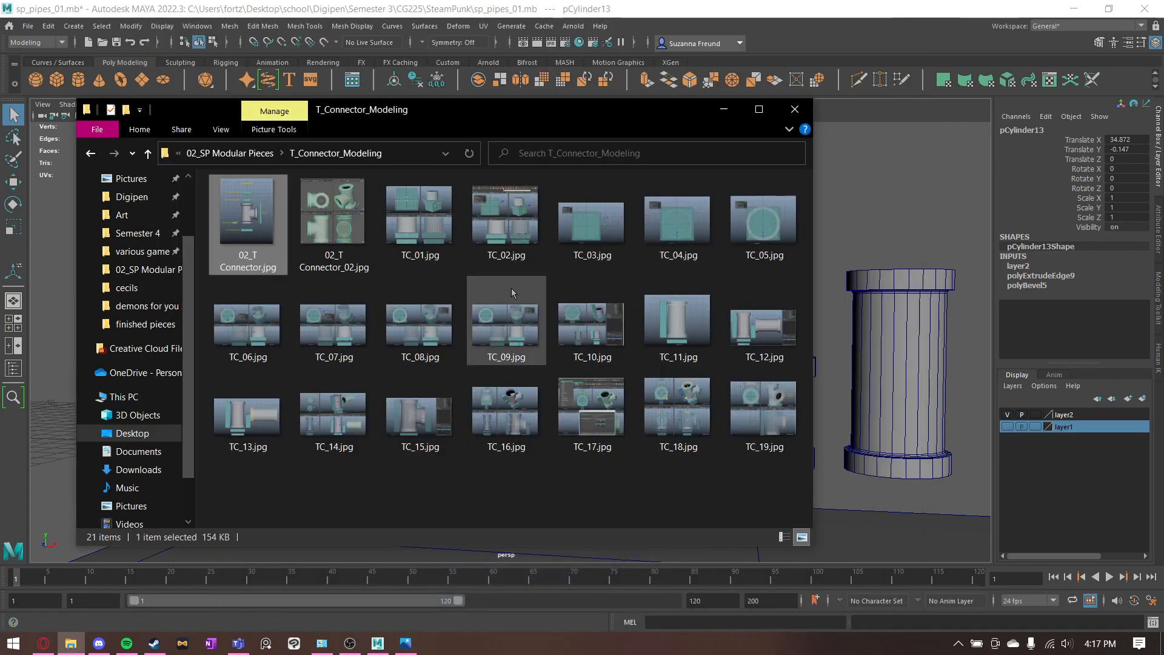
click(721, 109)
- Set the height of the measuring cube beside the long connector to 4.4
mouse_move(342, 375)
alt+mouse_down()
mouse_move(326, 385)
mouse_move(339, 391)
alt+mouse_up()
alt+middle_drag(340, 364, 706, 322)
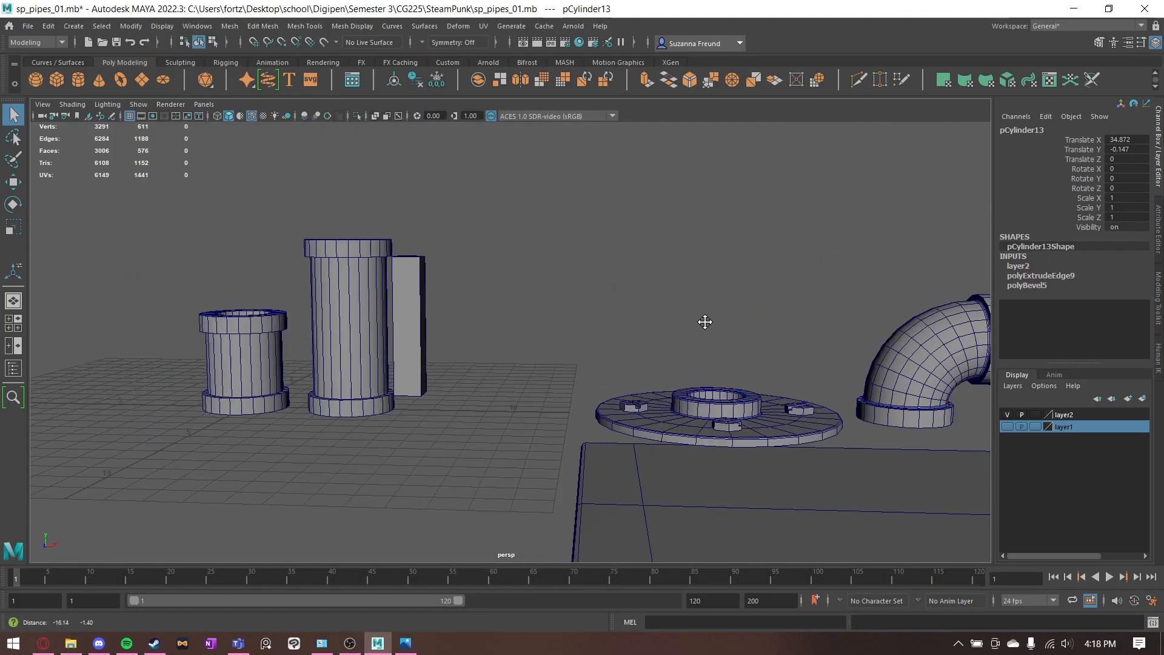
click(424, 326)
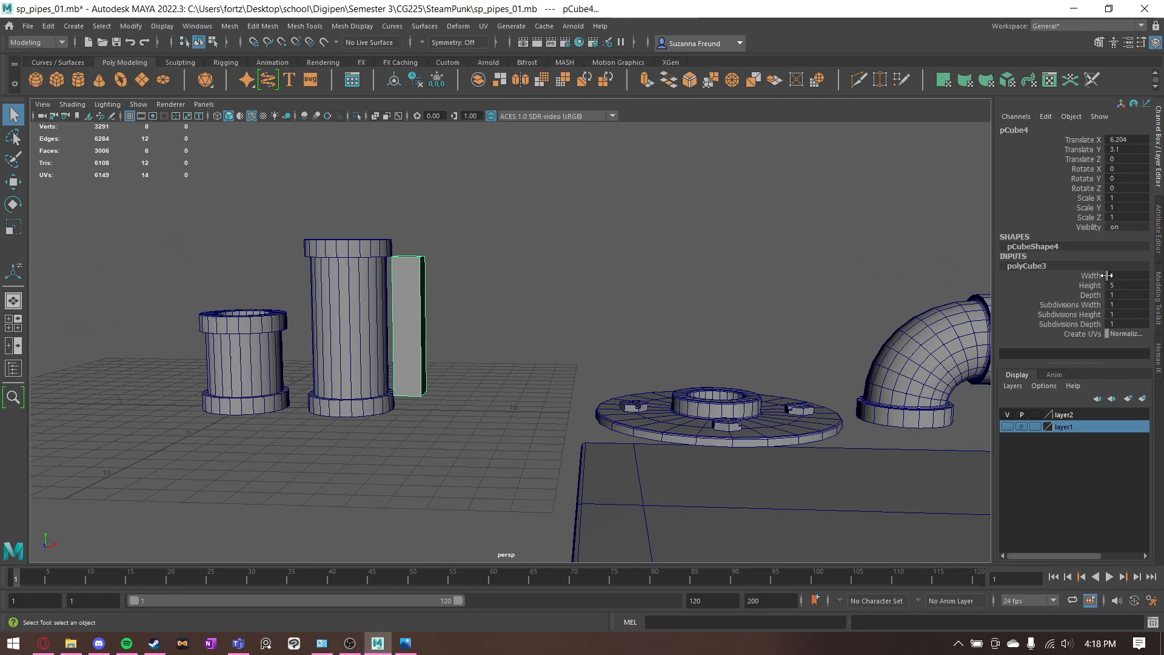
text(4.4)
key(Return)
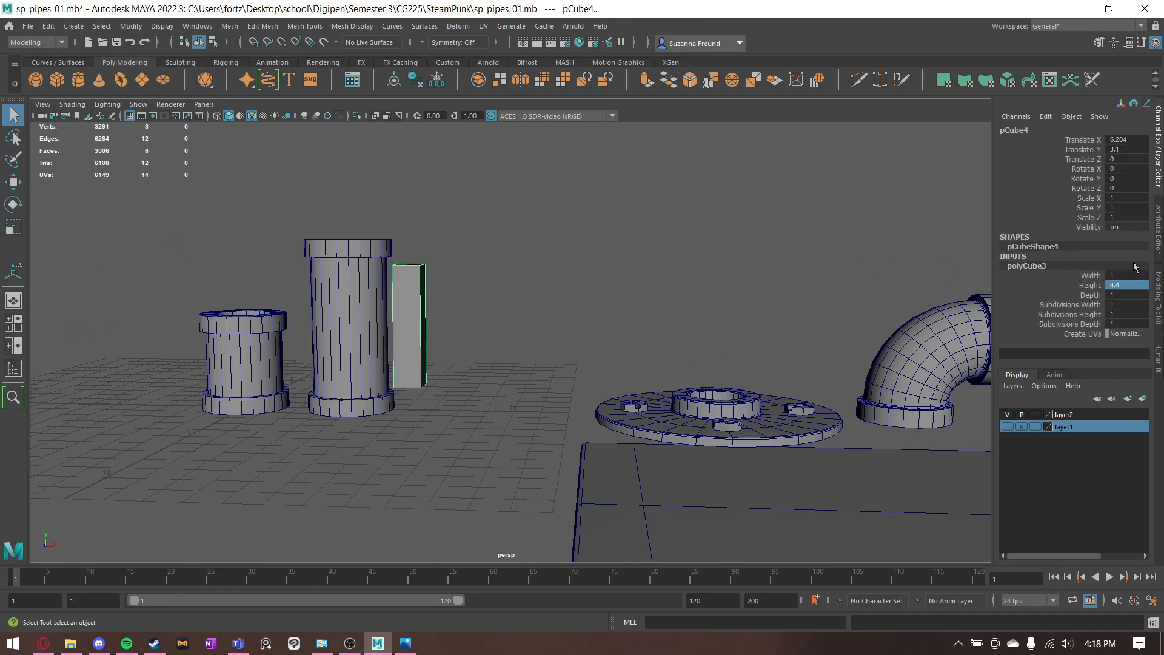
- Duplicate the long connector and move the copy along X to about Translate X 9.043, beyond the cube
click(508, 337)
click(366, 359)
key(w)
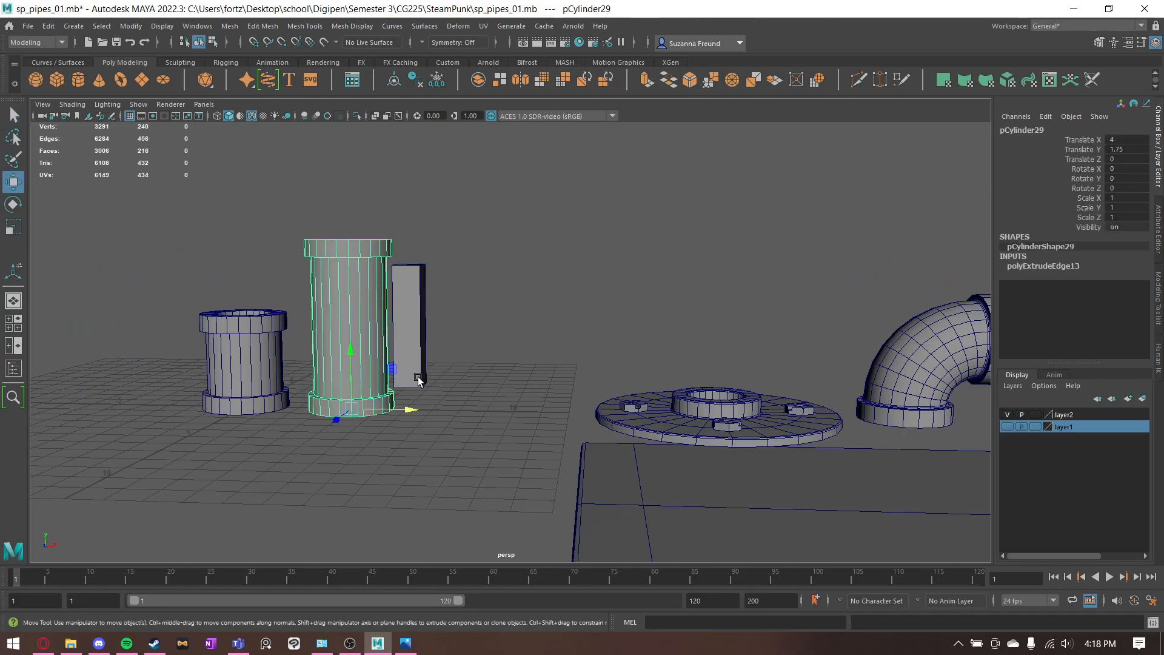
mouse_move(391, 411)
shift+mouse_down()
mouse_move(550, 402)
mouse_move(522, 410)
shift+mouse_up()
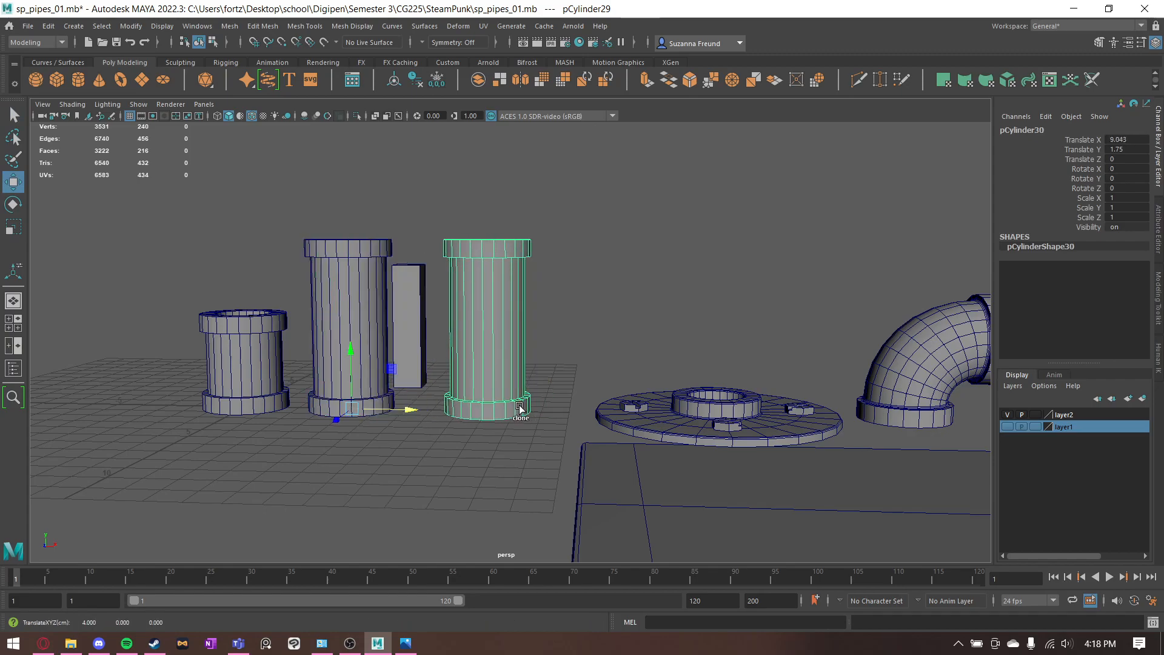
- Snap the cube's pivot to its base and move it to the far side of the new copy, level with the lower flange's top
click(424, 351)
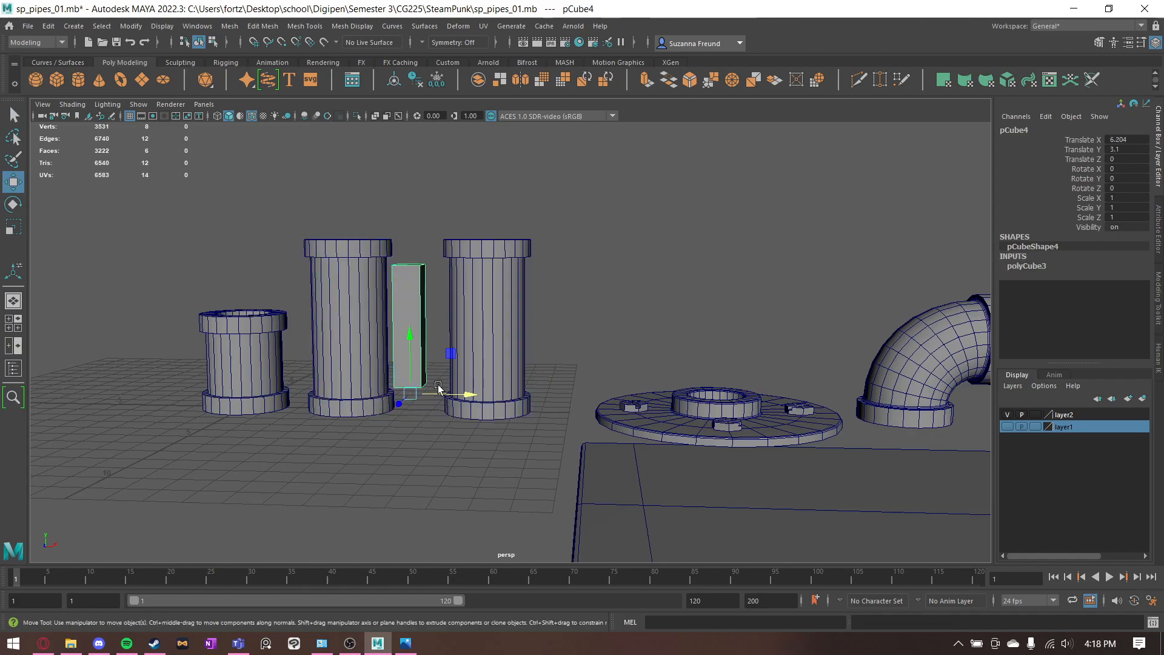
key(d)
key(v)
drag(410, 363, 409, 349)
key(d)
drag(411, 362, 578, 397)
click(597, 334)
- Move the copied connector's upper flange vertices down, with the pivot on the flange's underside, so the underside meets the measuring cube's top
scroll(619, 294, up, 5)
mouse_move(603, 357)
alt+mouse_down()
mouse_move(618, 348)
mouse_move(602, 351)
alt+mouse_up()
alt+middle_drag(507, 243, 508, 285)
click(458, 231)
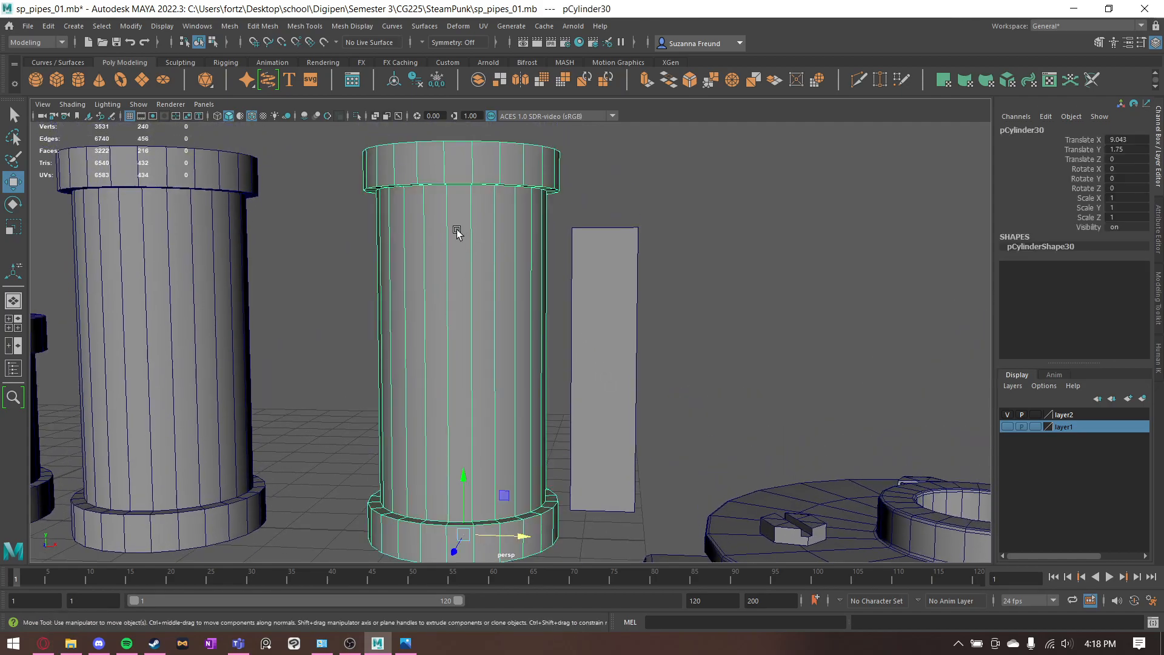
alt+drag(457, 231, 468, 231)
right_drag(471, 207, 414, 197)
alt+middle_drag(429, 184, 432, 187)
alt+drag(432, 187, 347, 202)
drag(323, 138, 588, 254)
key(d)
key(v)
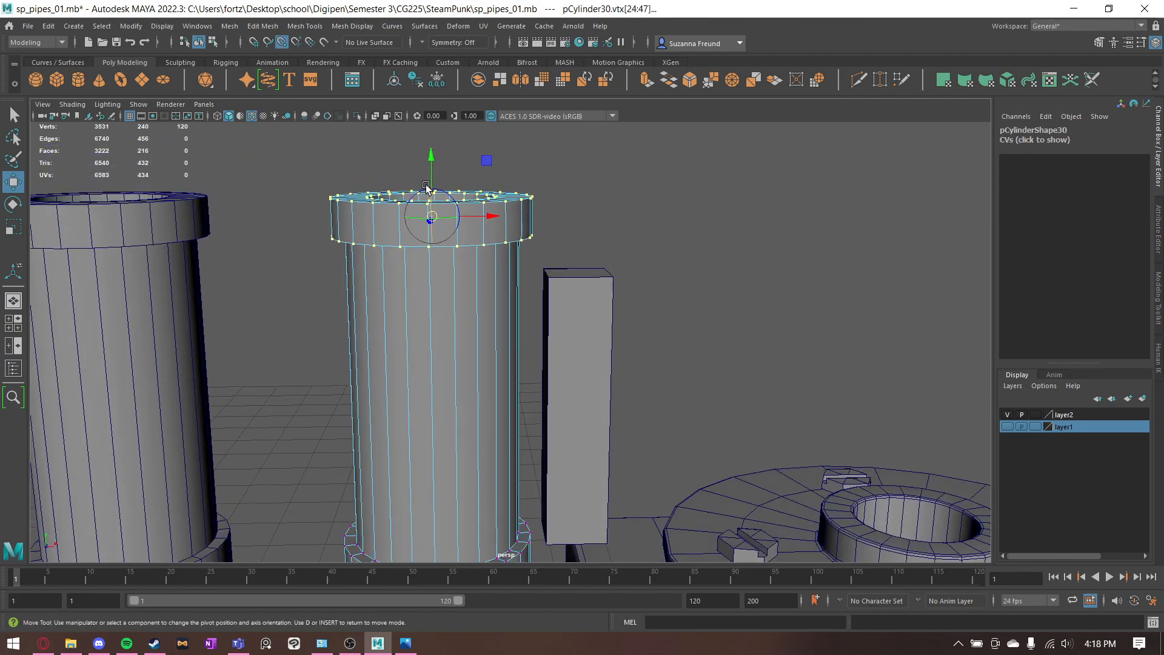
drag(432, 177, 553, 256)
key(d)
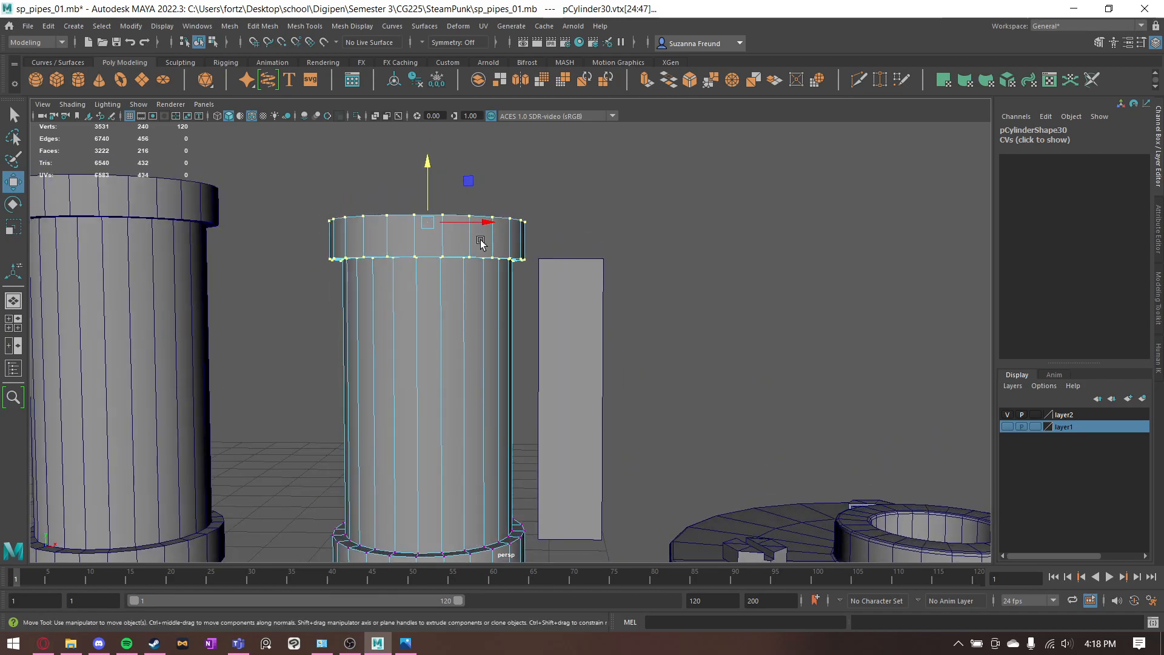
- Reset the Move tool's custom pivot for the upper flange vertices
double_click(13, 182)
click(825, 209)
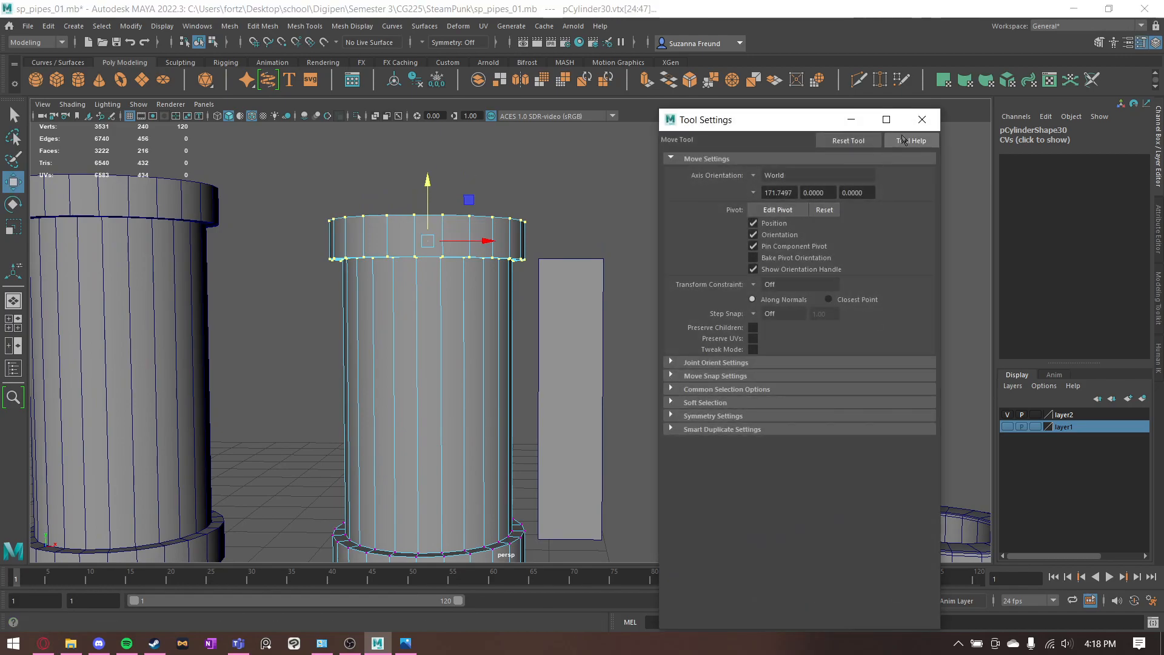
click(922, 119)
click(403, 248)
- Insert an edge loop around the middle of the shortened pipe's body with Multi-Cut
alt+drag(393, 270, 675, 279)
key(q)
alt+middle_drag(819, 194, 826, 136)
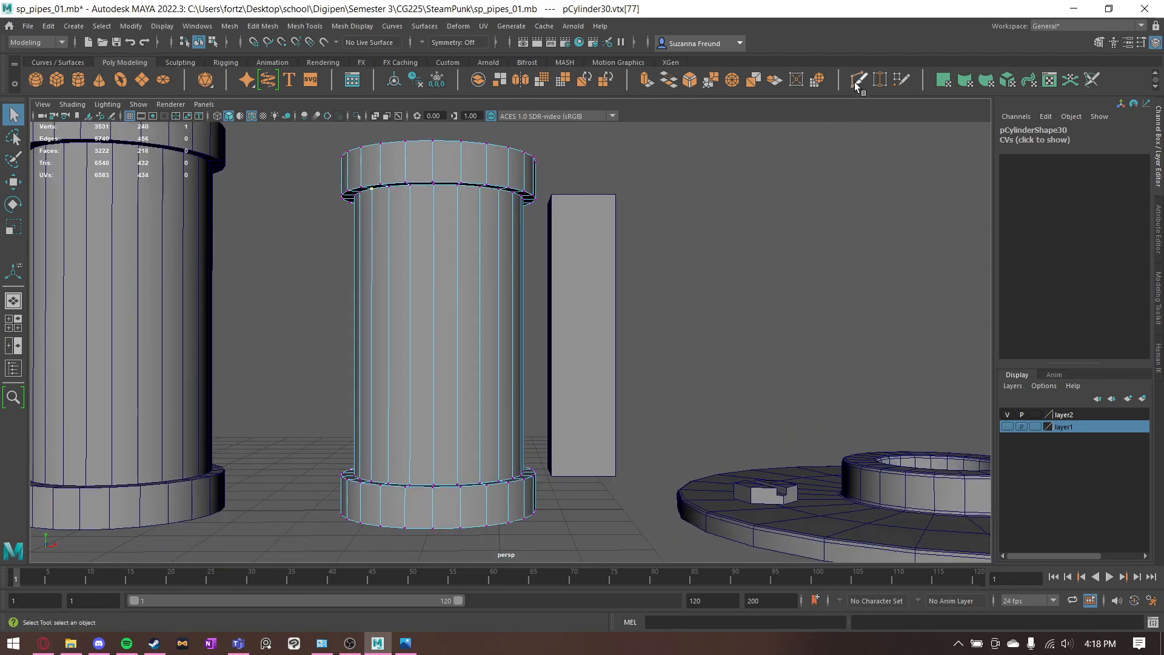
click(858, 80)
ctrl+click(456, 335)
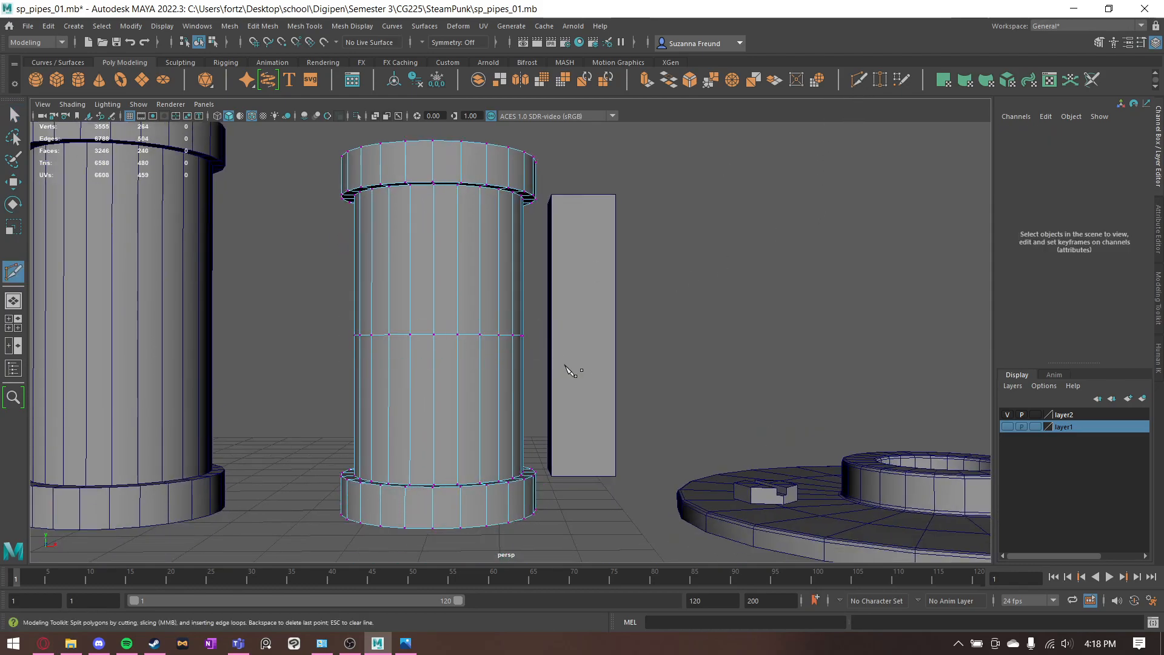
alt+drag(569, 366, 528, 390)
key(q)
- Extrude the inner edge loops at both ends of the shortened pipe inward, leaving small central holes
alt+drag(380, 288, 459, 237)
right_drag(459, 237, 528, 217)
alt+drag(460, 255, 407, 238)
right_drag(419, 224, 419, 194)
double_click(424, 240)
alt+drag(514, 368, 454, 247)
shift+double_click(438, 191)
key(r)
alt+drag(575, 281, 544, 299)
- Try to merge the extruded inner loops of both pipe ends to center at once
shift+drag(480, 232, 618, 325)
click(732, 80)
key(ctrl+z)
- Close the small hole inside the pipe's upper end by merging its edge loop to center
key(F9)
scroll(370, 264, up, 5)
double_click(369, 265)
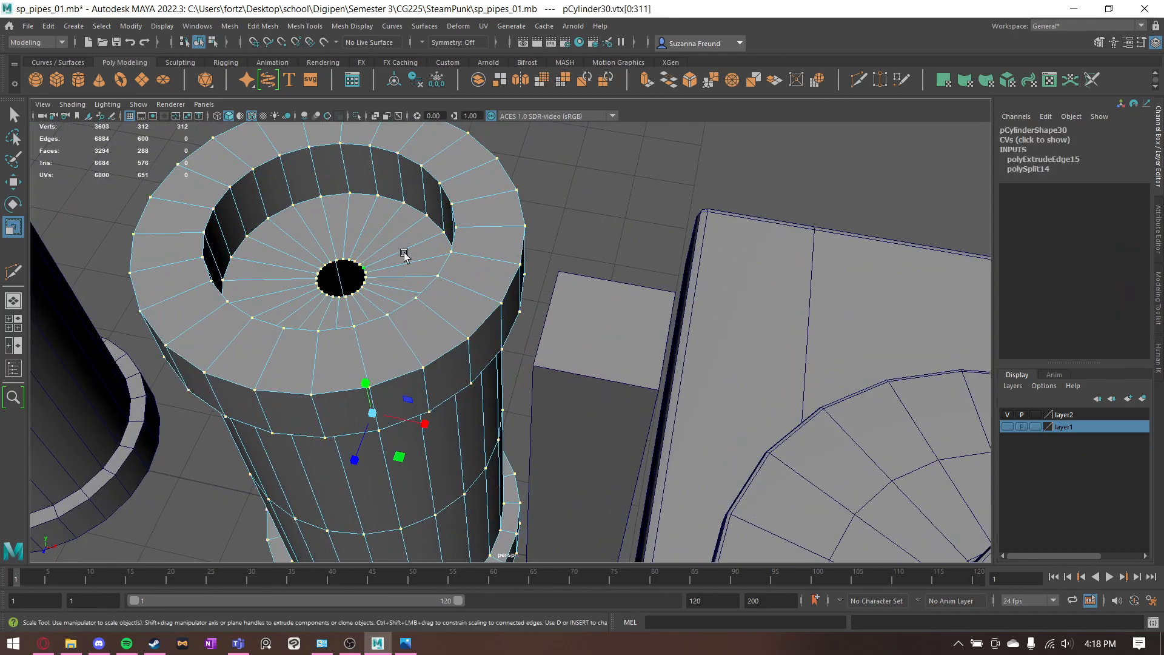
key(q)
right_drag(367, 239, 366, 210)
click(348, 257)
click(730, 82)
- Cap the pipe's lower end by merging the edge loop around its remaining hole to center
alt+drag(406, 368, 408, 221)
right_click(412, 185)
right_drag(412, 185, 411, 153)
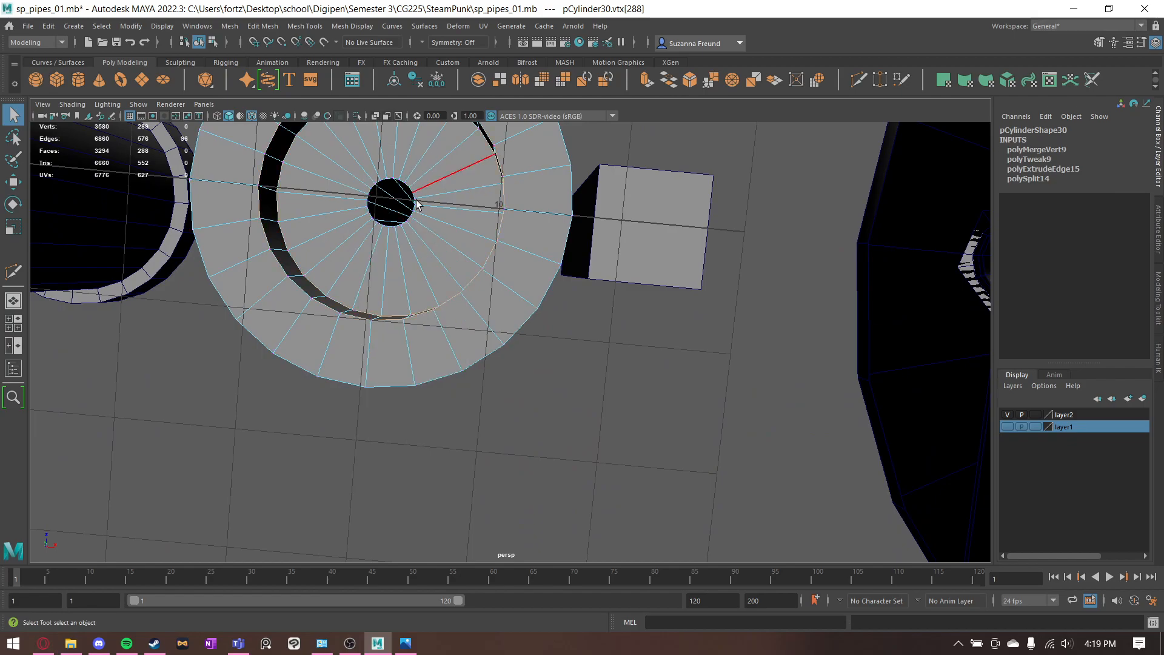
click(732, 84)
click(489, 468)
alt+drag(456, 172, 427, 299)
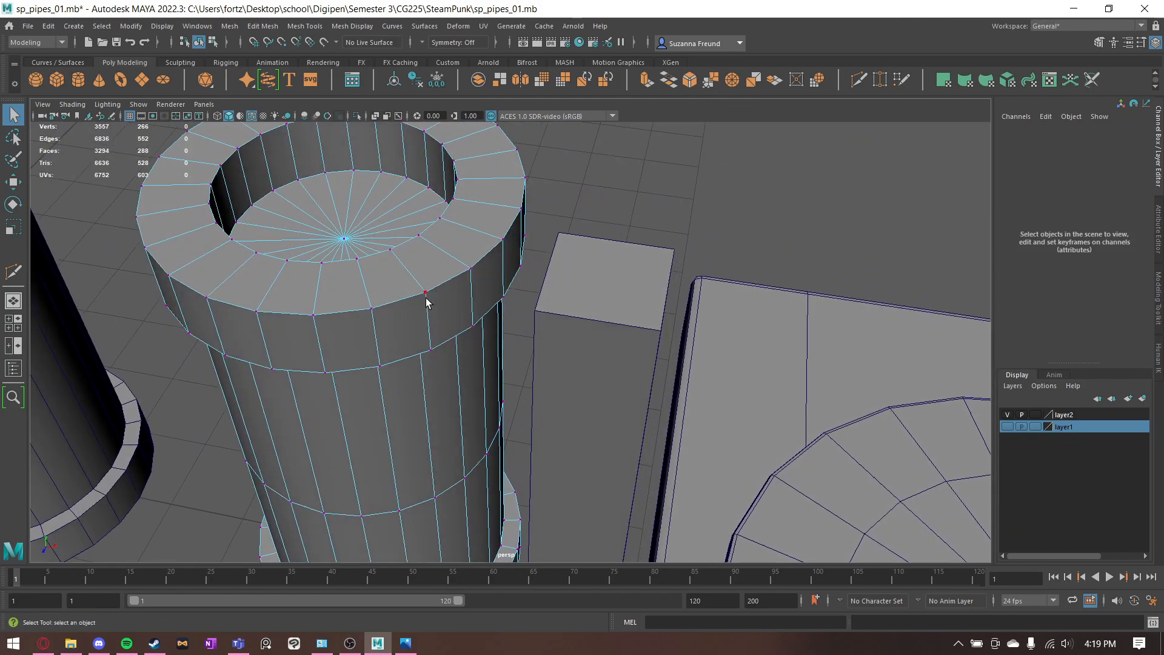
- Duplicate the capped pipe, rotate the copy to -90 about Z, and raise it to Translate Y 4.55 at the middle edge loop
alt+drag(435, 343, 485, 243)
right_drag(485, 243, 539, 219)
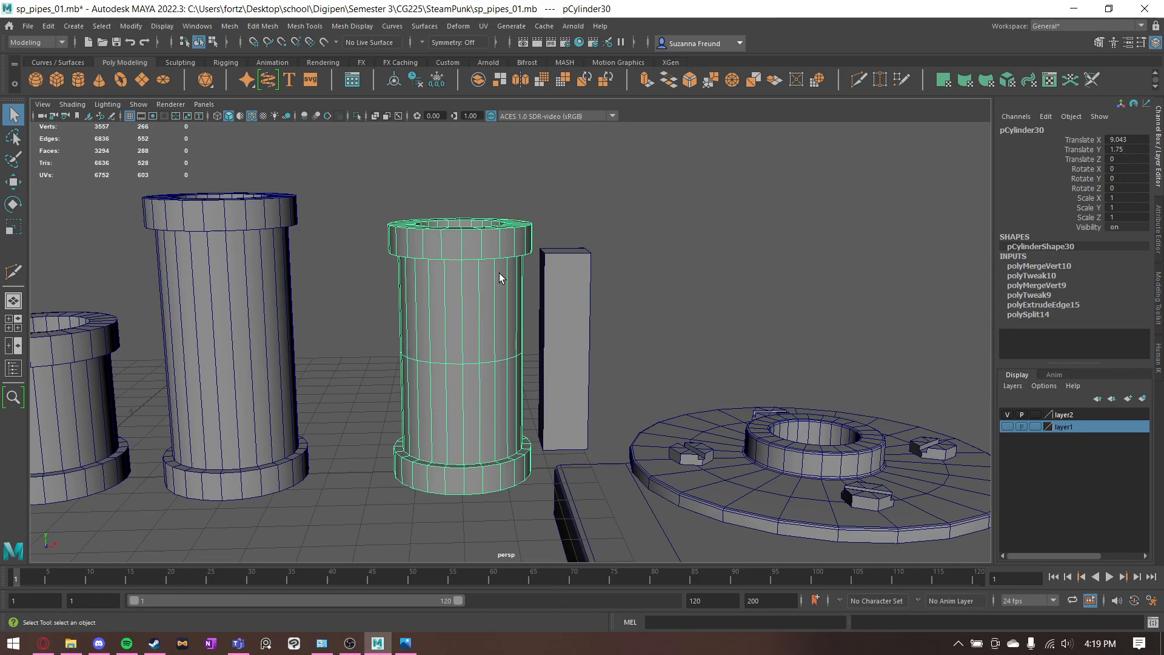
key(ctrl+d)
key(e)
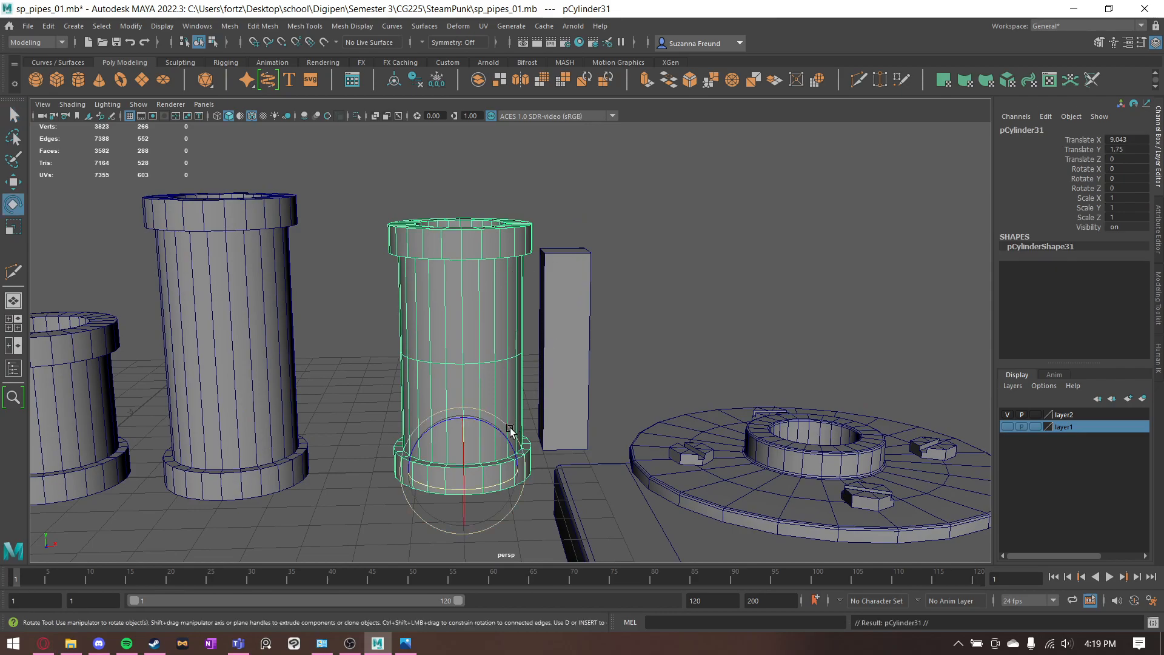
drag(503, 441, 555, 502)
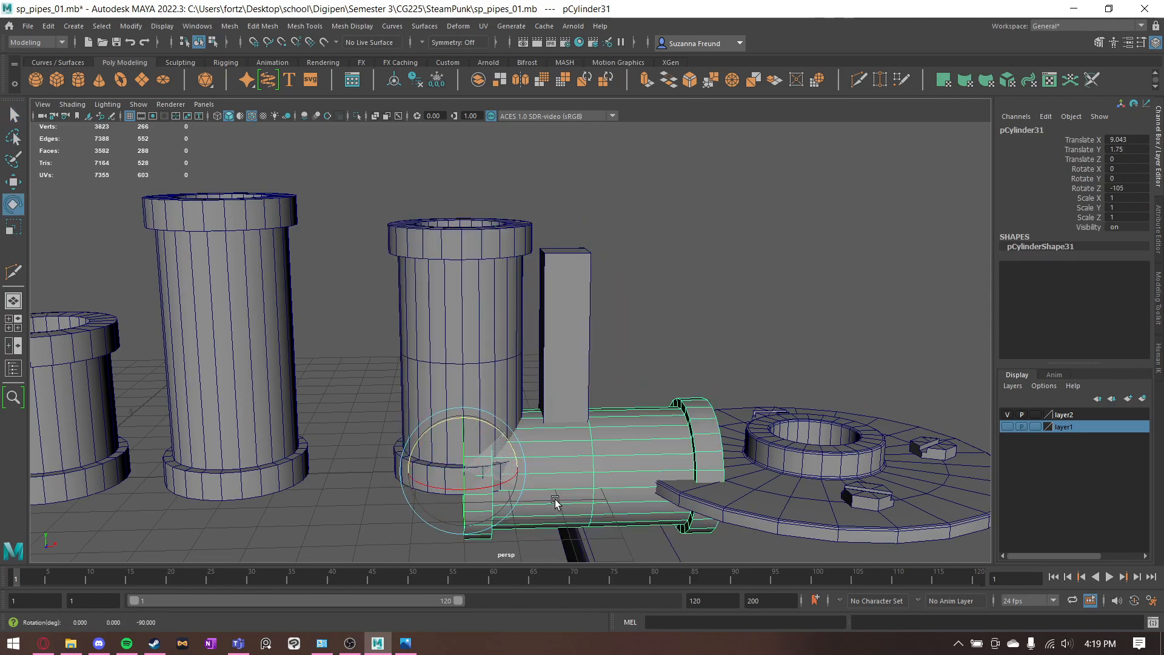
key(w)
alt+drag(497, 446, 468, 326)
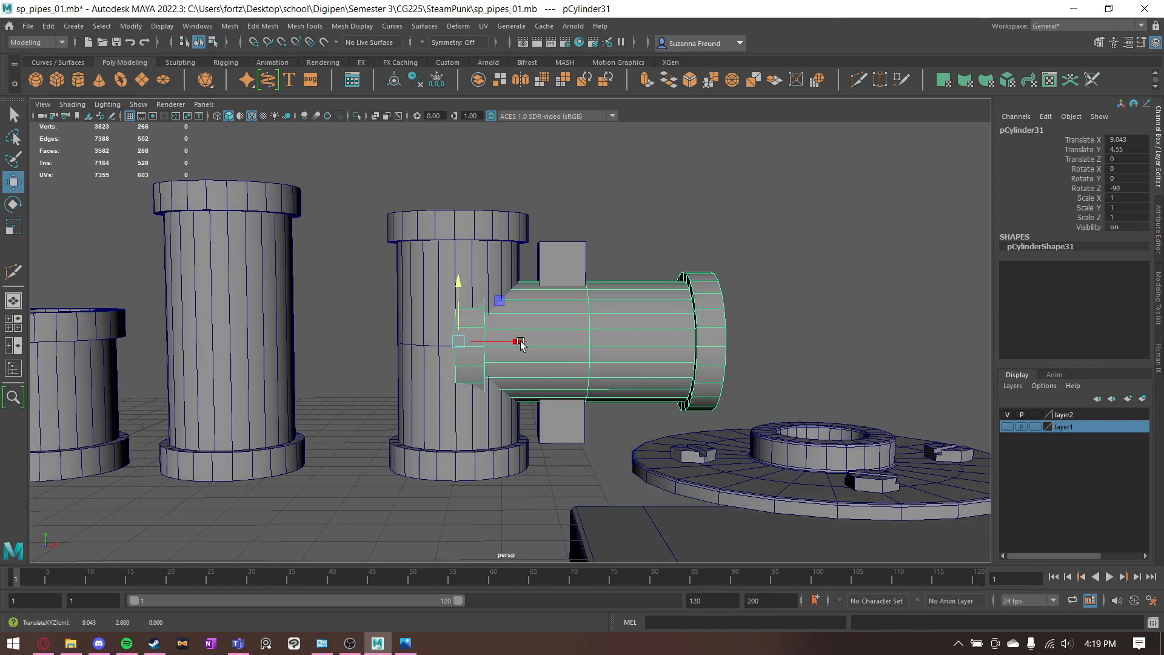
- Delete the half of the horizontal copy that overlaps the upright pipe, up to its middle edge loop
alt+drag(554, 352, 566, 356)
right_drag(671, 309, 671, 341)
drag(382, 189, 534, 472)
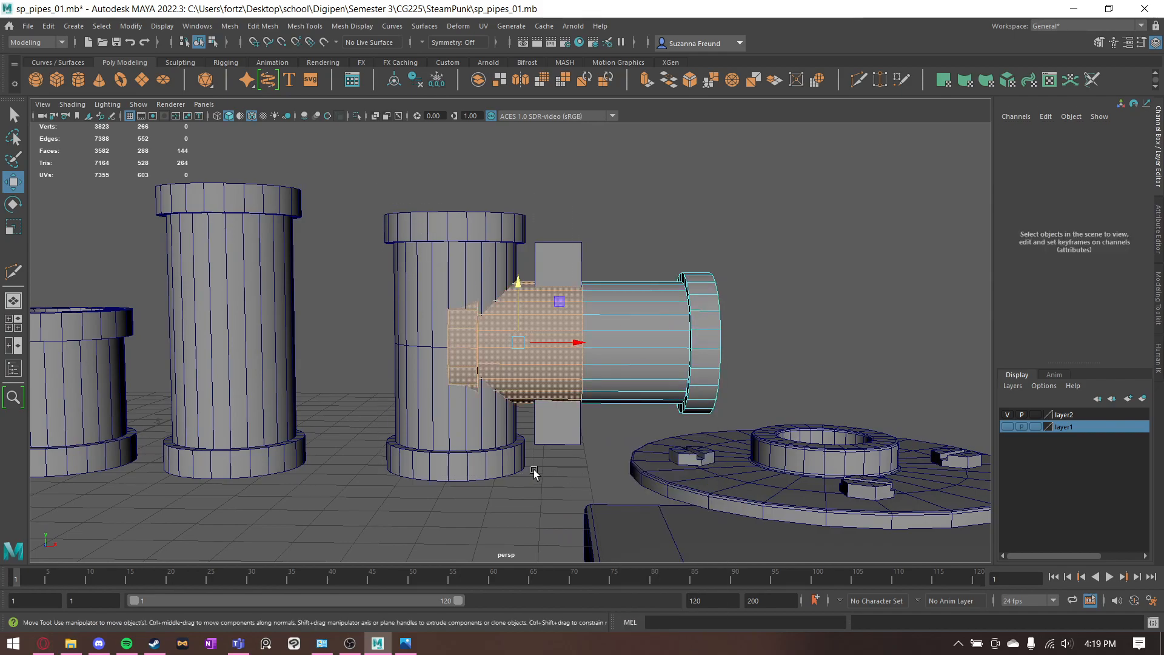
key(Delete)
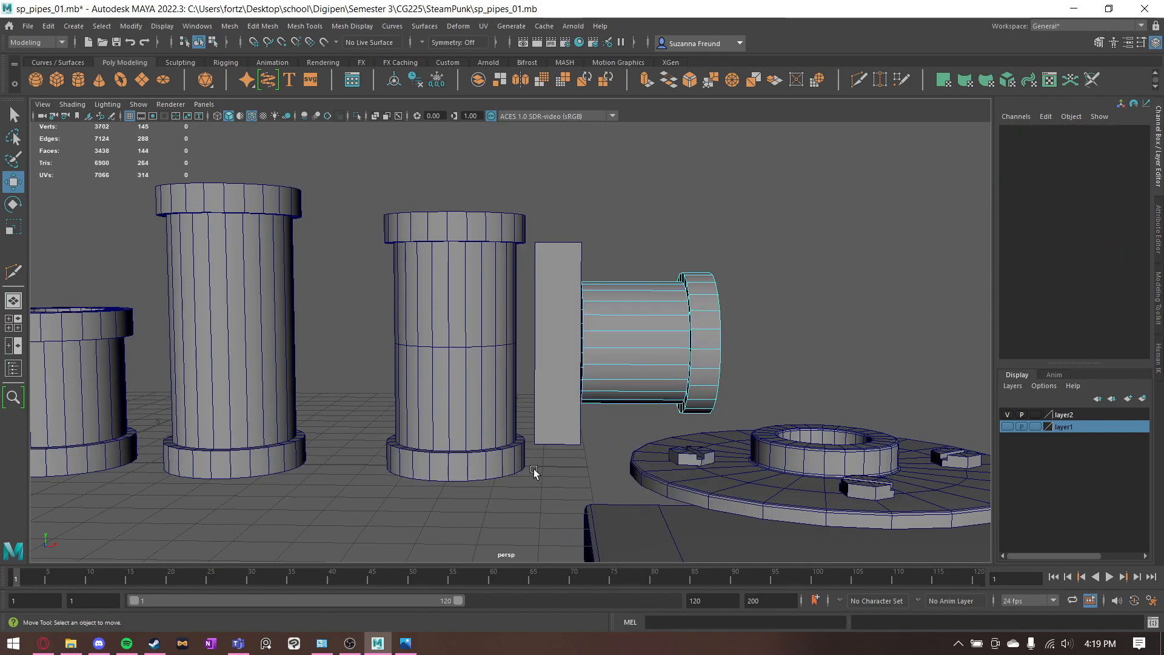
- Snap the remaining branch half's pivot to its open end and move it along X to Translate X 11.439
click(643, 308)
right_drag(673, 319, 725, 281)
key(d)
key(v)
drag(509, 345, 655, 365)
alt+drag(767, 303, 787, 301)
- Cap the branch's open end by extruding its border edge loop inward and merging it to center
right_drag(788, 302, 788, 269)
double_click(701, 314)
key(r)
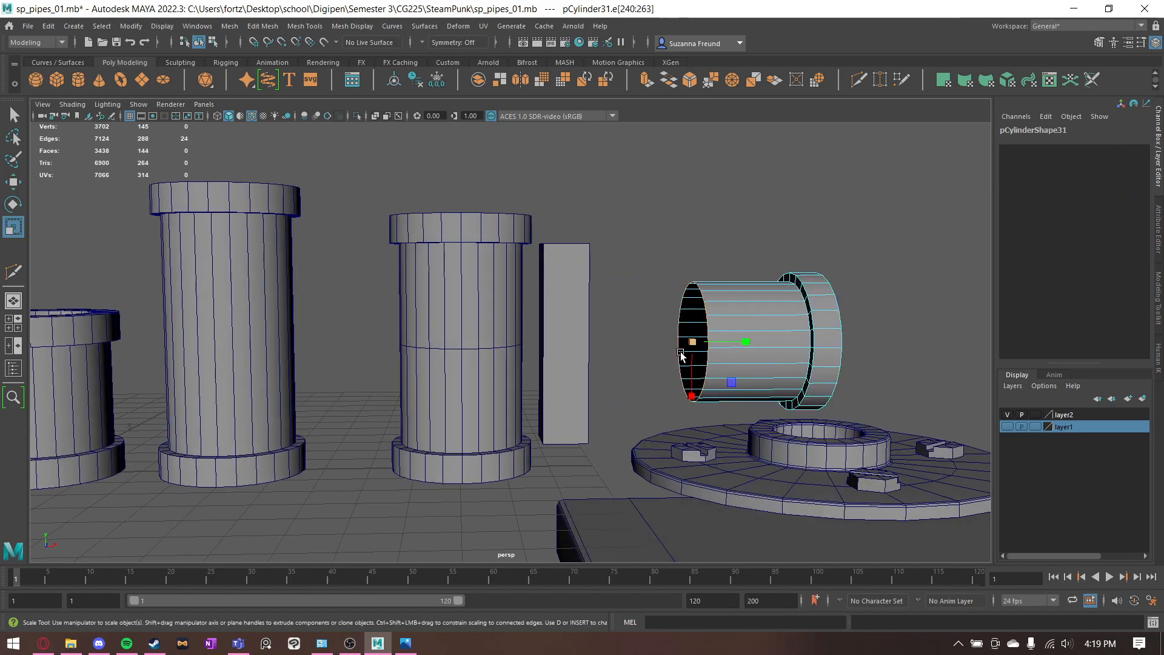
shift+drag(690, 343, 656, 343)
alt+drag(751, 226, 765, 333)
click(766, 79)
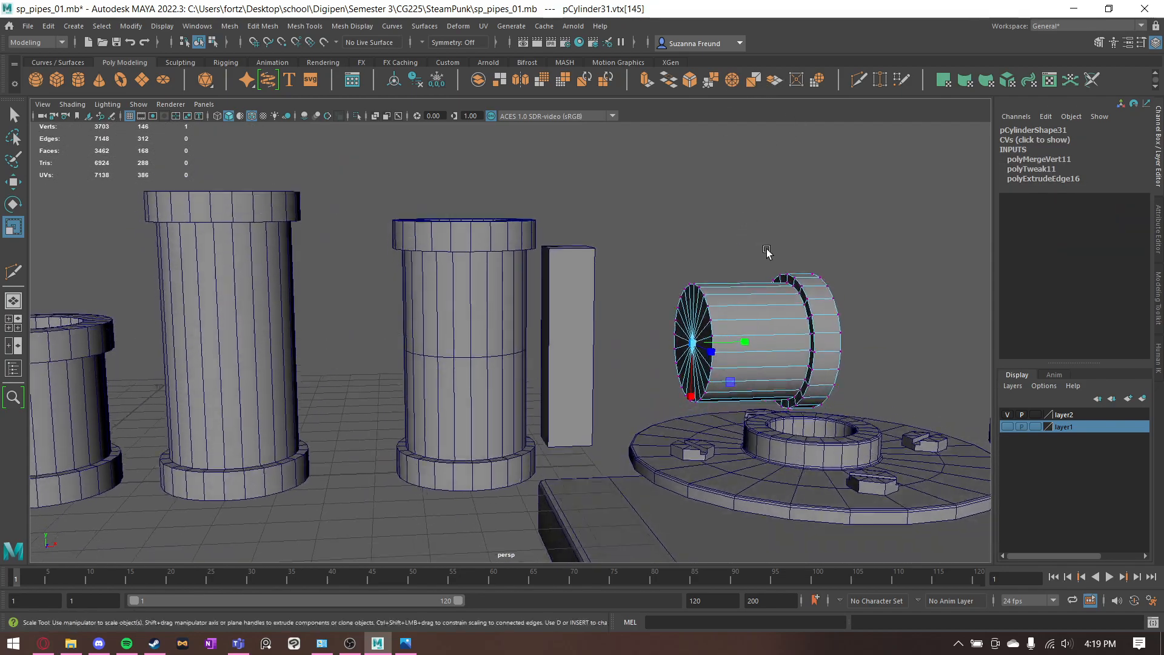
- Move the capped branch along X into the upright pipe so its capped end reaches the pipe's center
key(q)
key(F8)
key(w)
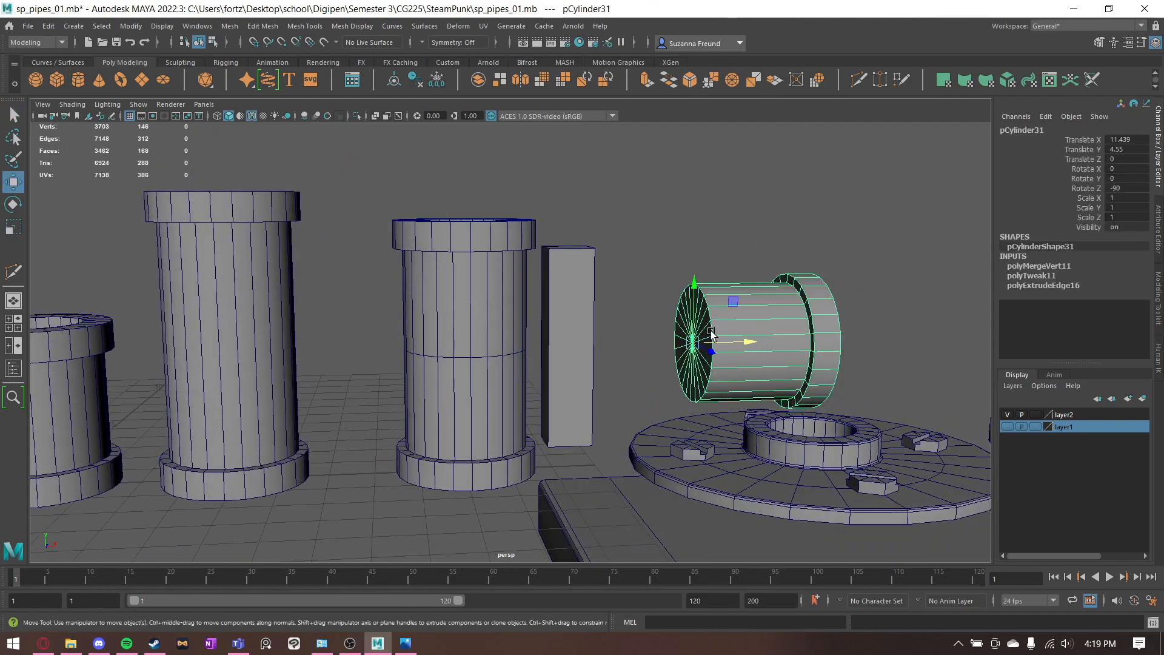
drag(728, 342, 508, 319)
- Delete the measuring cube that intersects the branch
click(562, 302)
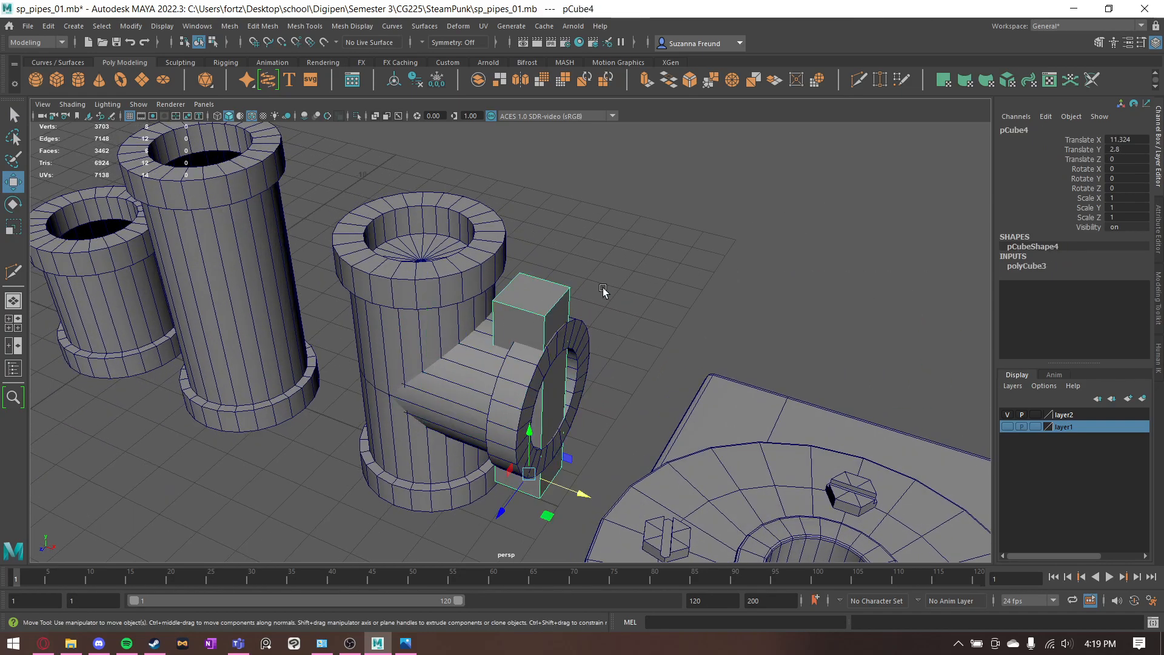
key(Delete)
mouse_move(581, 294)
alt+mouse_down()
mouse_move(618, 254)
mouse_move(570, 305)
alt+mouse_up()
- Join the upright pipe and the branch into one mesh with a Boolean Union
click(570, 305)
shift+click(461, 319)
key(q)
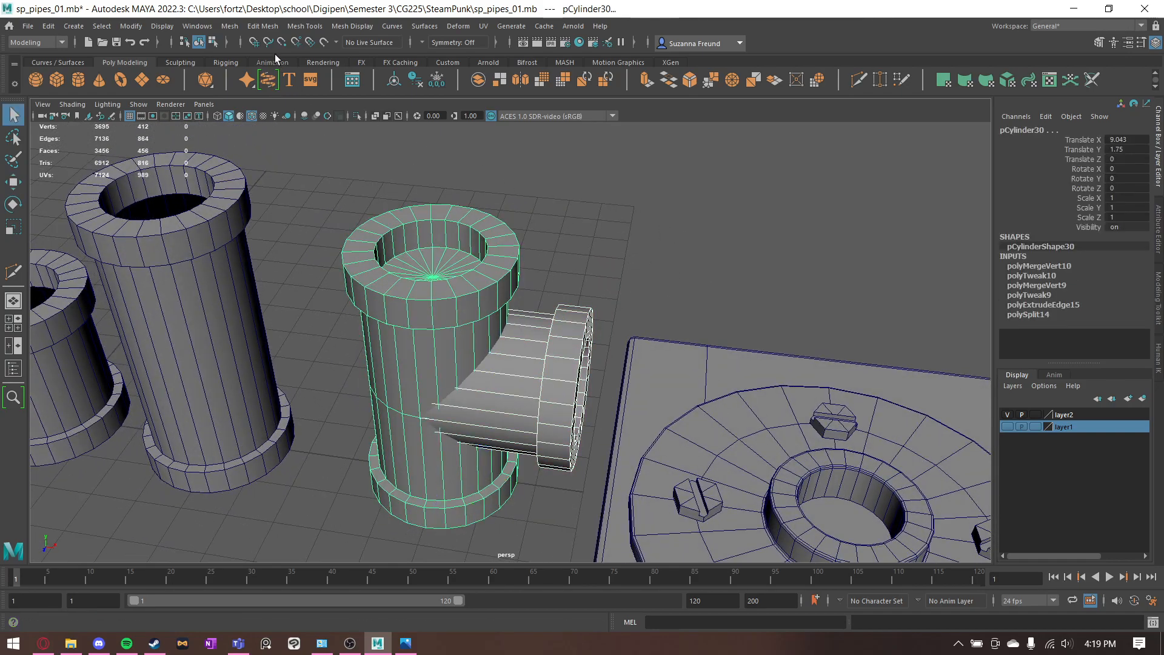
click(229, 26)
mouse_move(255, 53)
click(379, 56)
- Examine the united T connector's capped openings and the junction between its branch and upright pipe
alt+drag(600, 267, 624, 225)
click(548, 246)
alt+drag(549, 247, 533, 432)
click(465, 299)
scroll(488, 294, up, 5)
key(q)
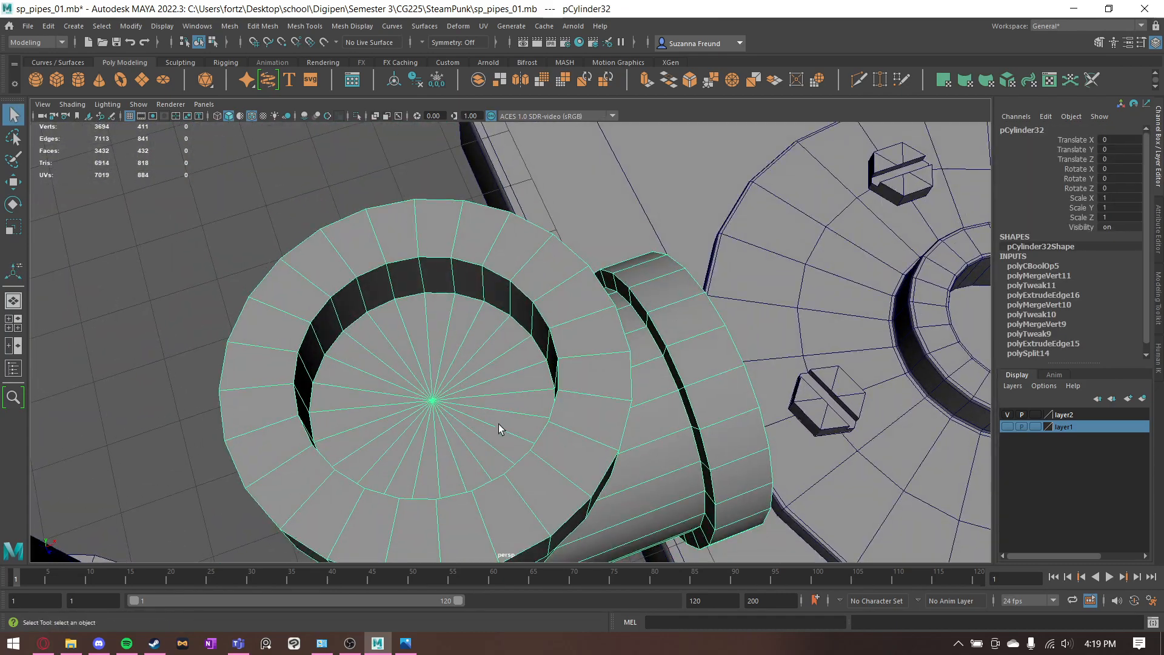
scroll(538, 438, up, 6)
scroll(537, 438, up, 2)
alt+drag(585, 479, 691, 226)
scroll(668, 326, down, 5)
alt+drag(668, 327, 545, 268)
scroll(627, 272, down, 8)
- Delete the triangular cap faces inside all three openings of the T connector
right_drag(546, 268, 538, 288)
mouse_move(537, 287)
alt+mouse_down()
mouse_move(493, 285)
mouse_move(501, 296)
mouse_move(463, 271)
mouse_move(430, 287)
alt+mouse_up()
click(754, 267)
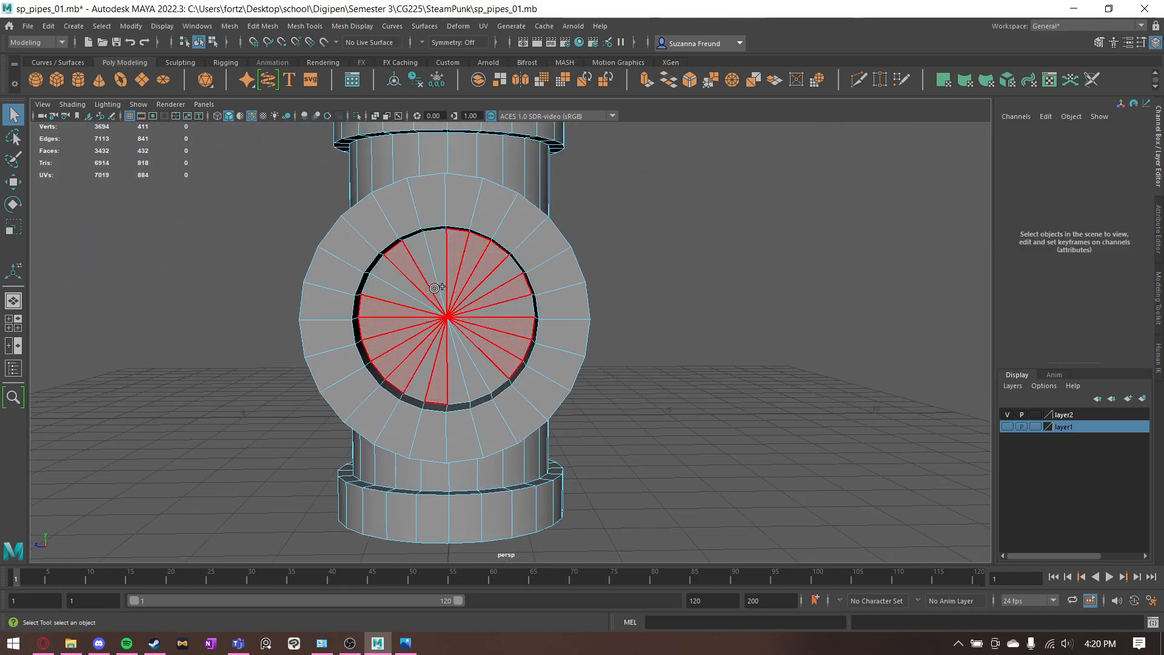
drag(469, 373, 472, 367)
mouse_move(473, 368)
alt+mouse_down()
mouse_move(491, 314)
mouse_move(458, 327)
alt+mouse_up()
mouse_move(459, 326)
mouse_down()
mouse_move(418, 286)
mouse_move(397, 308)
mouse_move(433, 316)
mouse_up()
mouse_move(433, 315)
alt+mouse_down()
mouse_move(509, 317)
mouse_move(598, 245)
mouse_move(585, 255)
alt+mouse_up()
mouse_move(473, 448)
mouse_down()
mouse_move(515, 406)
mouse_move(496, 399)
mouse_move(513, 492)
mouse_move(511, 406)
mouse_up()
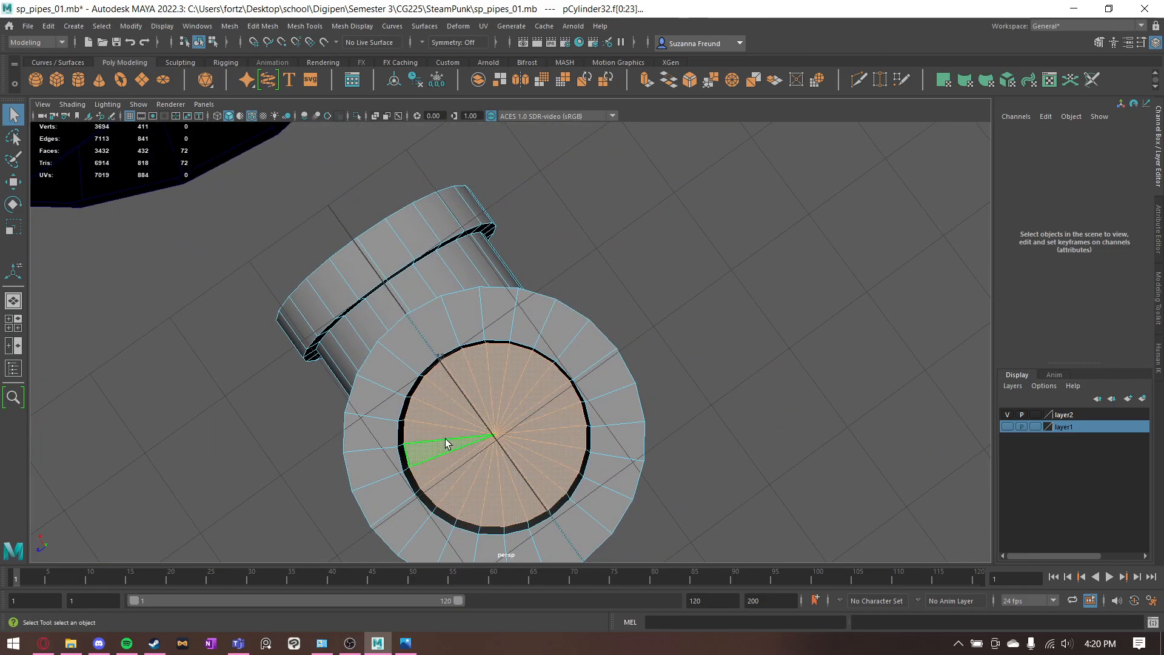
key(Delete)
- Check the finished T connector against 02_T Connector.jpg and close the reference image
alt+drag(447, 442, 781, 511)
alt+drag(494, 288, 388, 252)
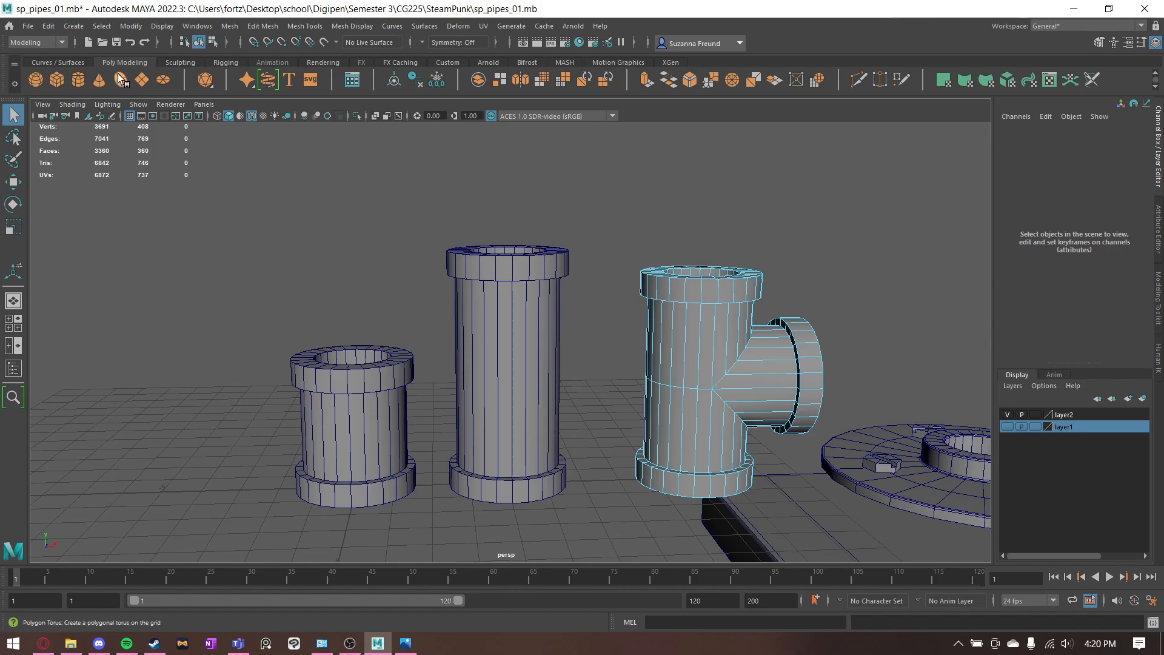
mouse_move(602, 284)
alt+mouse_down()
mouse_move(563, 293)
mouse_move(606, 294)
alt+mouse_up()
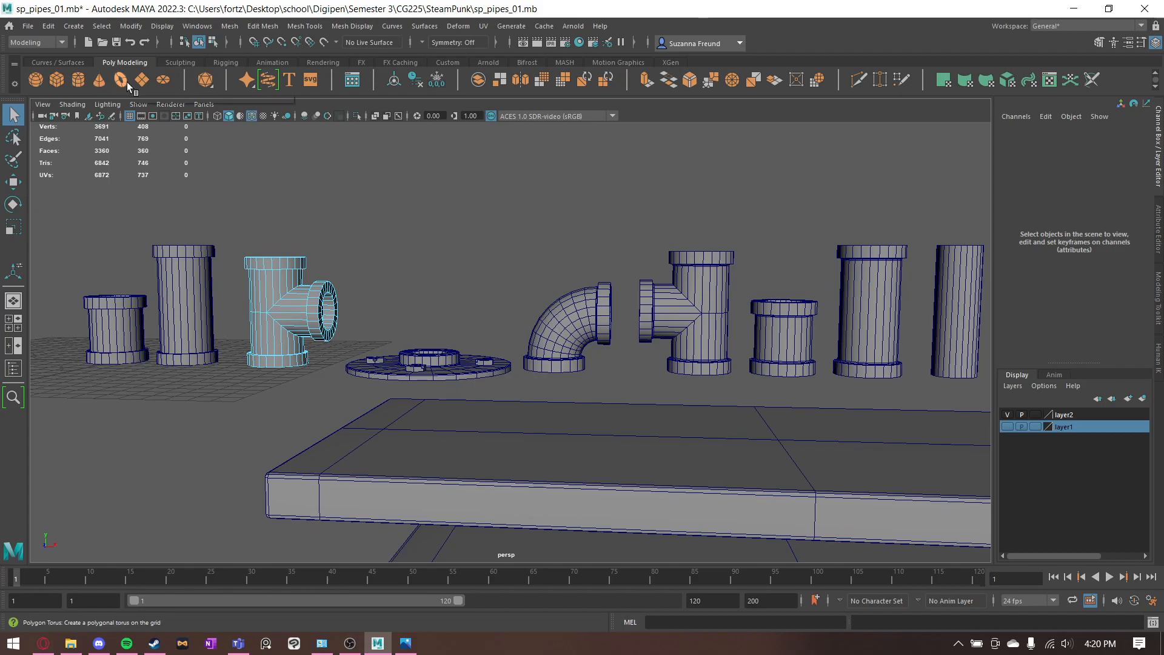
click(406, 647)
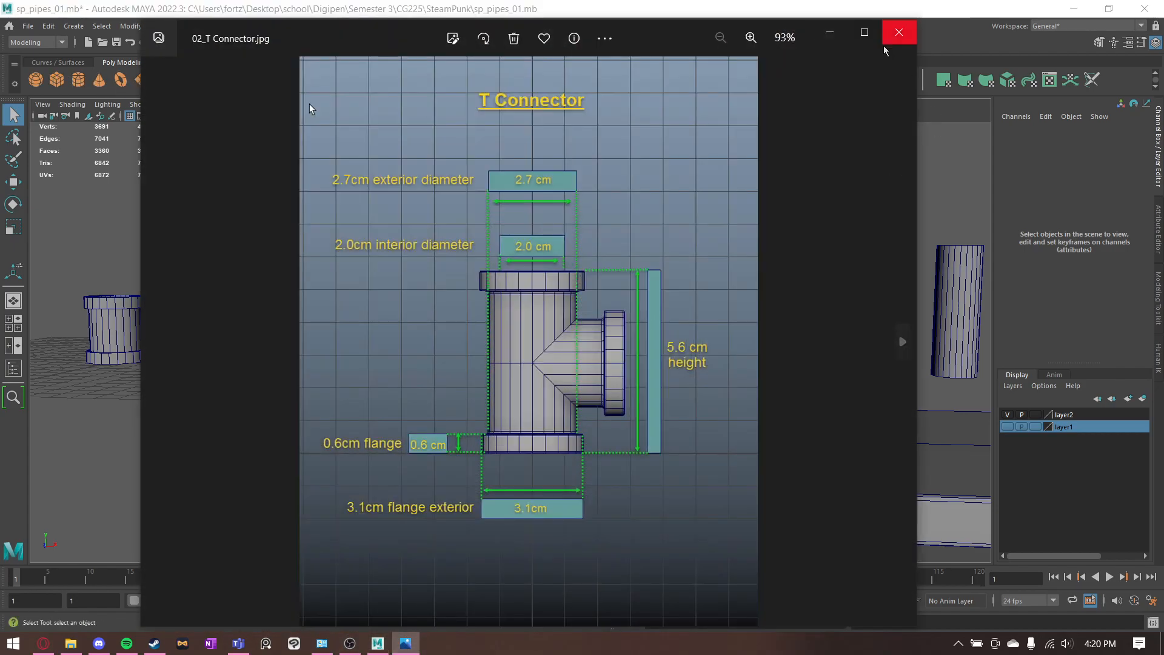
click(899, 34)
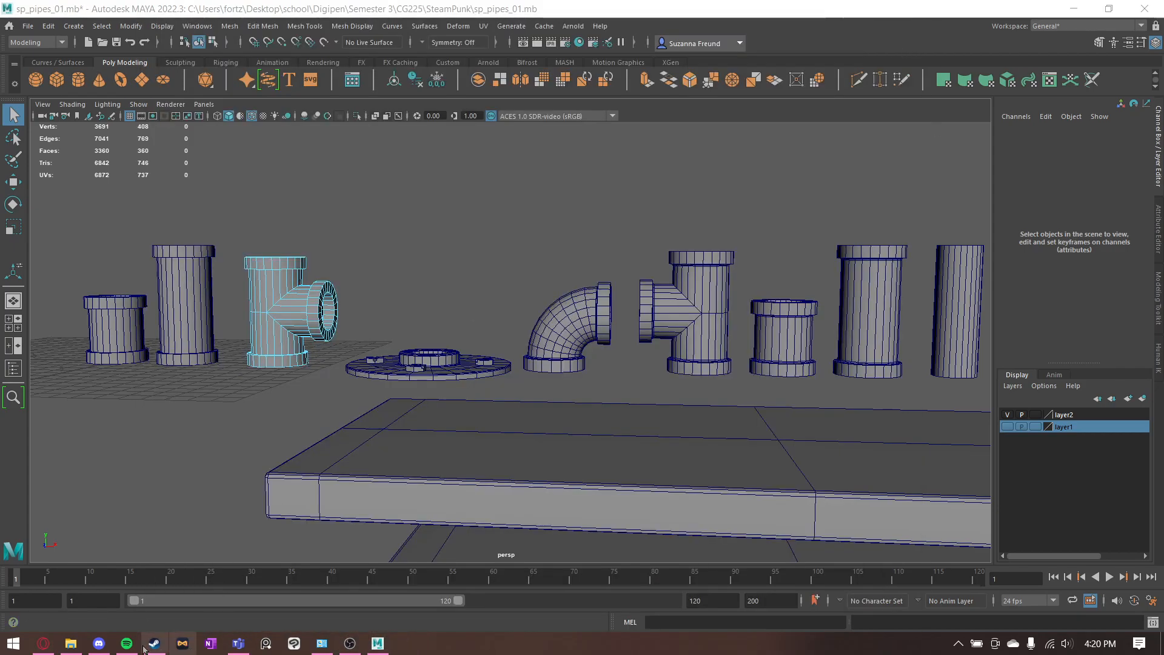
- Open 03_90 Degree Elbow.jpg from the 90_Elbow_Modeling folder and read the elbow dimensions and the torus settings in 90E_01.jpg
click(70, 644)
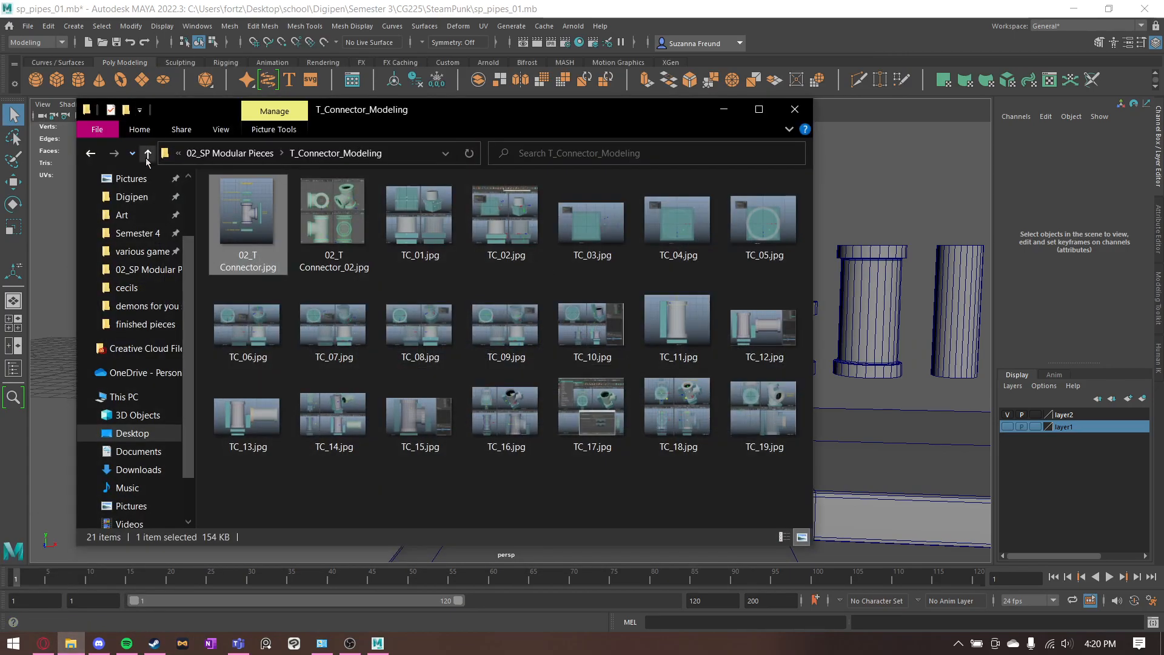
key(BackSpace)
double_click(247, 218)
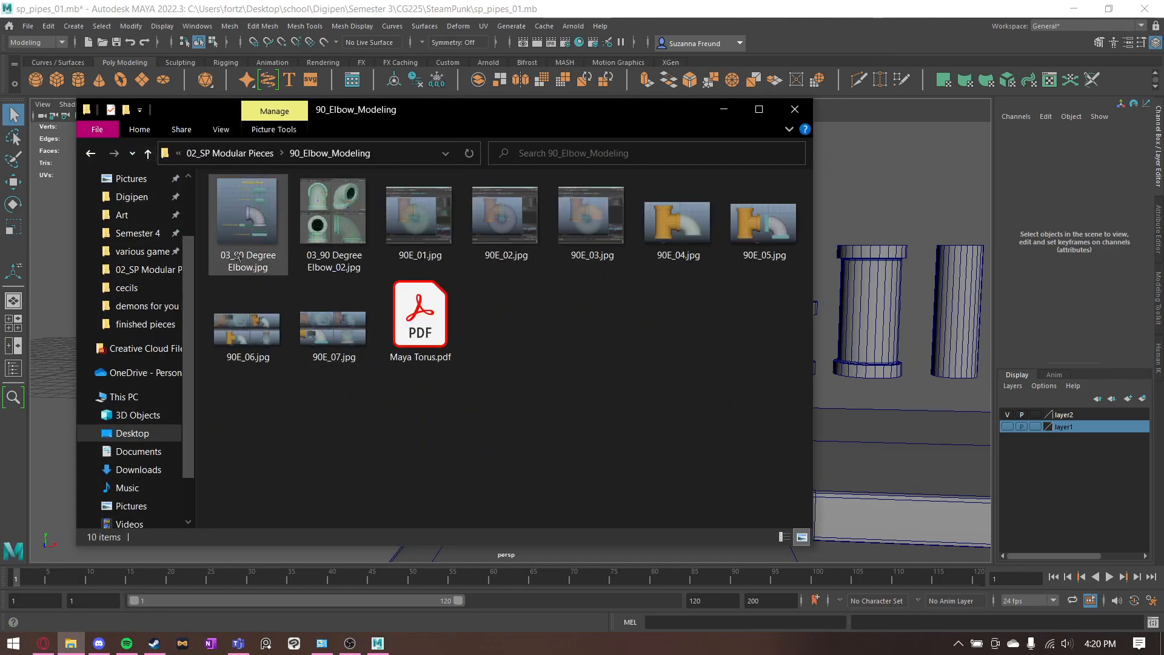
click(248, 218)
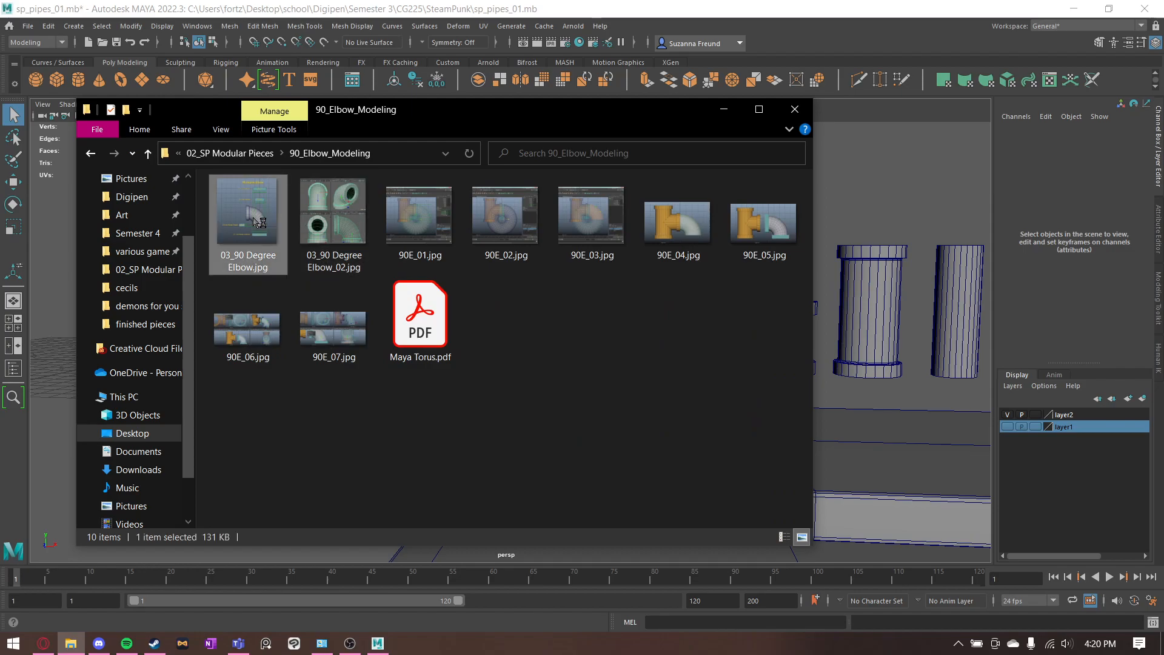
double_click(397, 213)
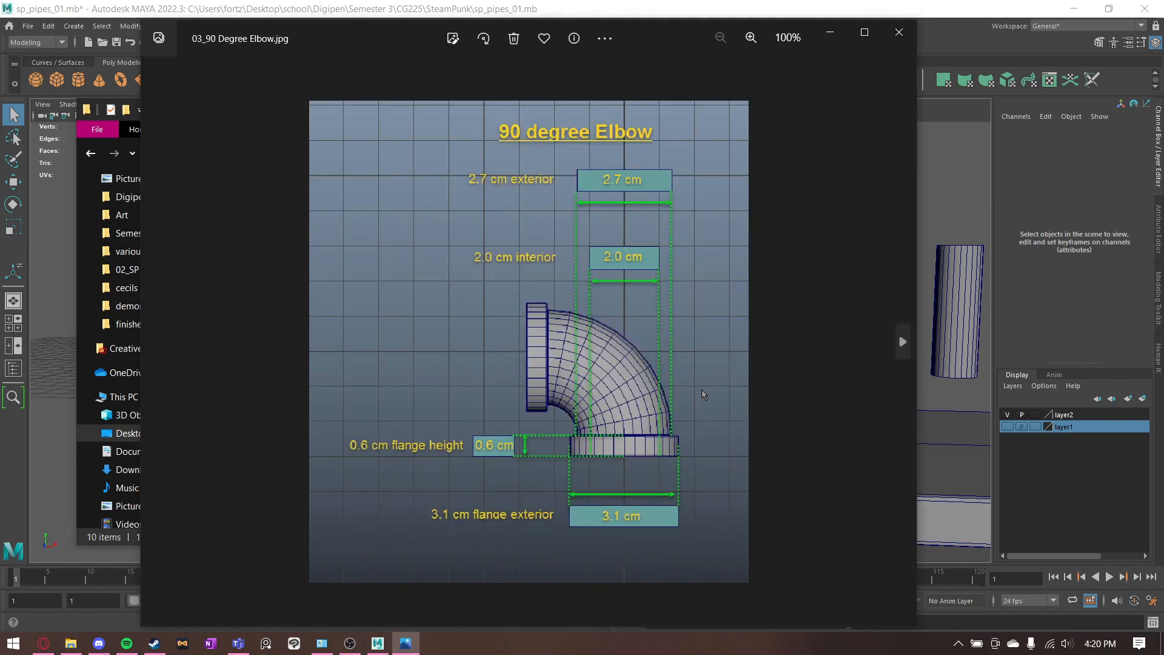
click(887, 333)
click(886, 333)
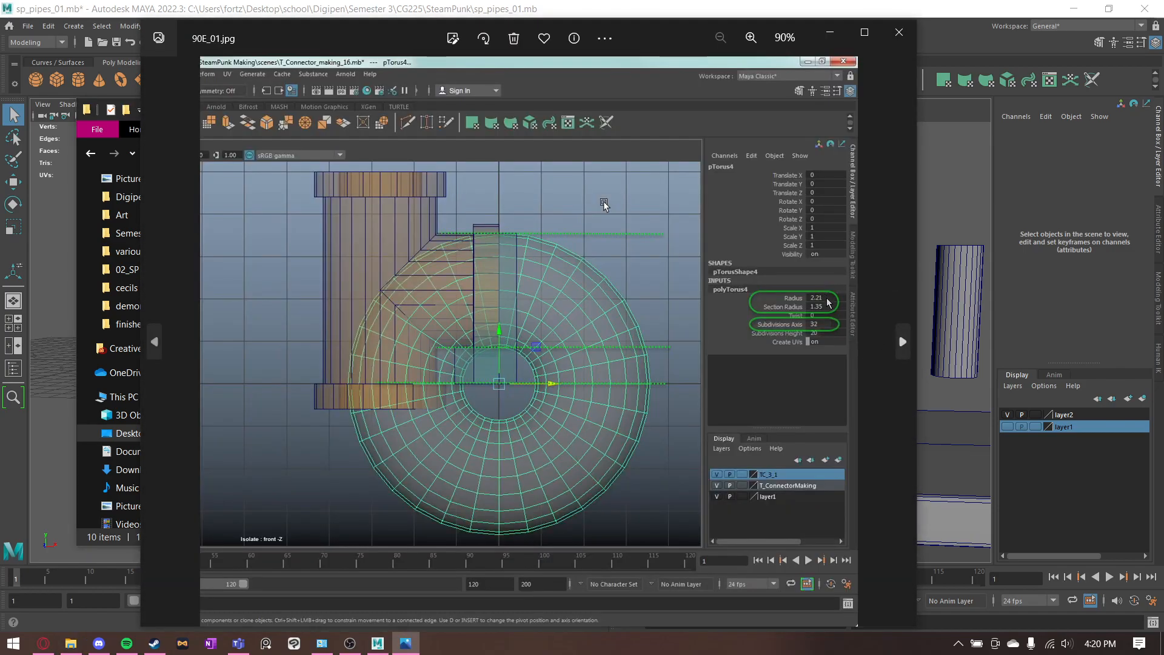
scroll(826, 309, up, 4)
scroll(826, 308, down, 4)
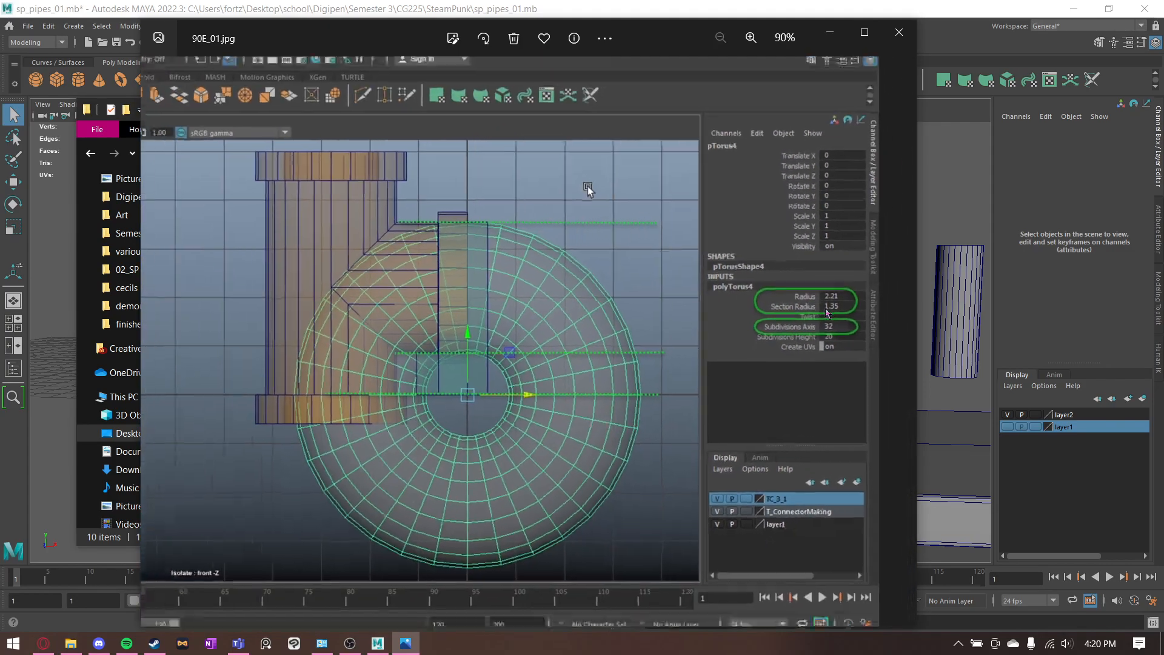
- Return to Maya and create a polygon torus at the origin for the elbow
click(830, 34)
click(729, 107)
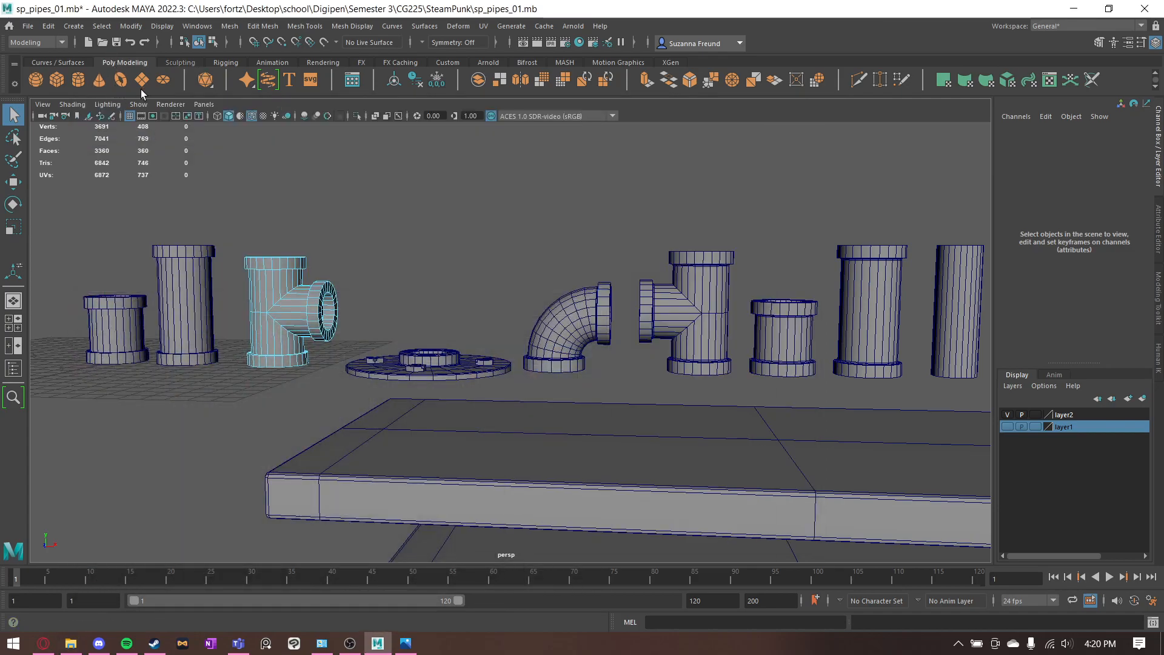
alt+middle_drag(319, 248, 608, 272)
click(123, 82)
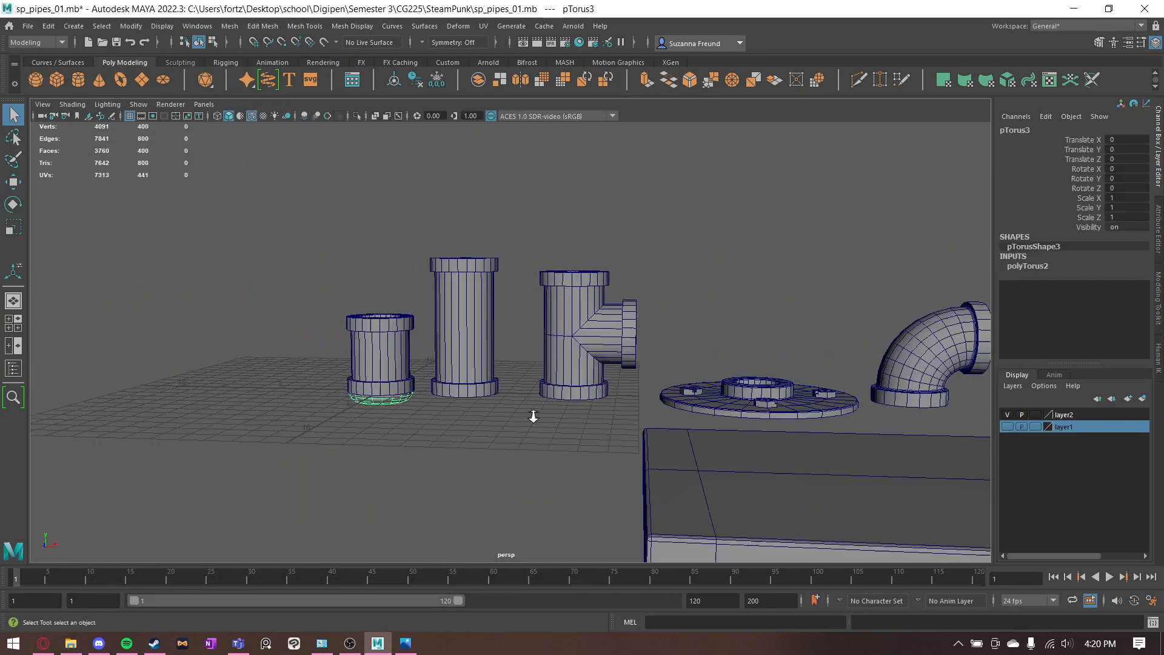
- Rotate the torus 90 degrees about X and move it along X to about -6.66, beside the straight pipes
scroll(503, 395, up, 3)
key(e)
drag(315, 402, 308, 465)
key(w)
alt+middle_drag(435, 445, 536, 456)
drag(470, 424, 267, 420)
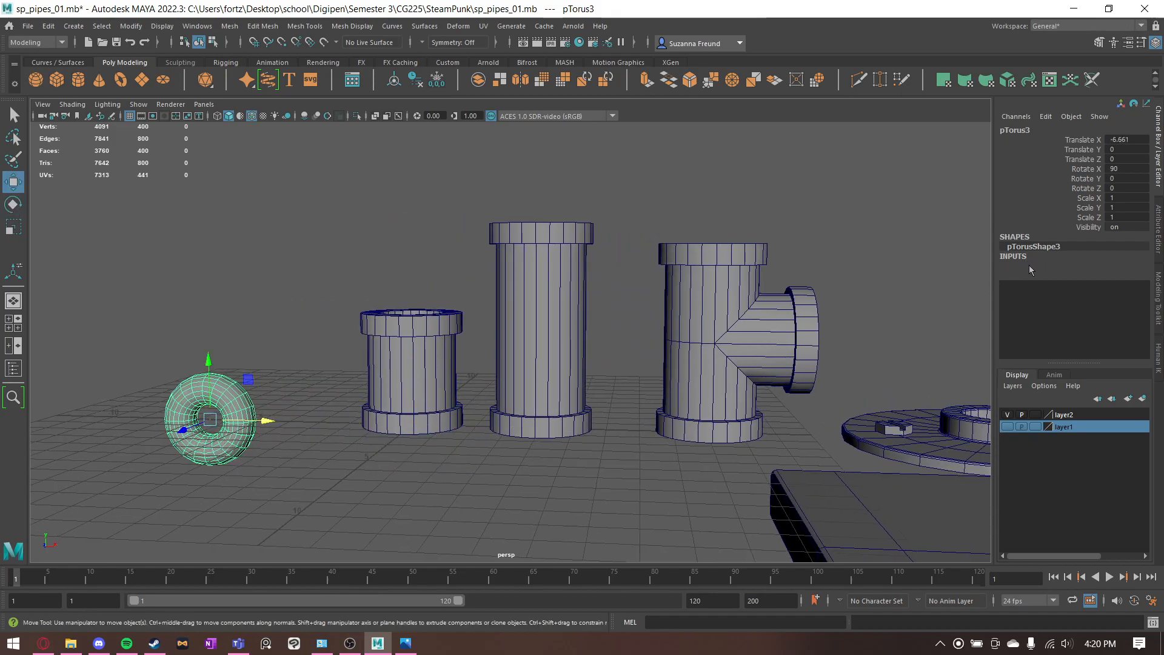
- Set the torus radius to 2.21 and its section radius to 1.35, checking the values against 90E_01.jpg
click(1031, 266)
text(2.21)
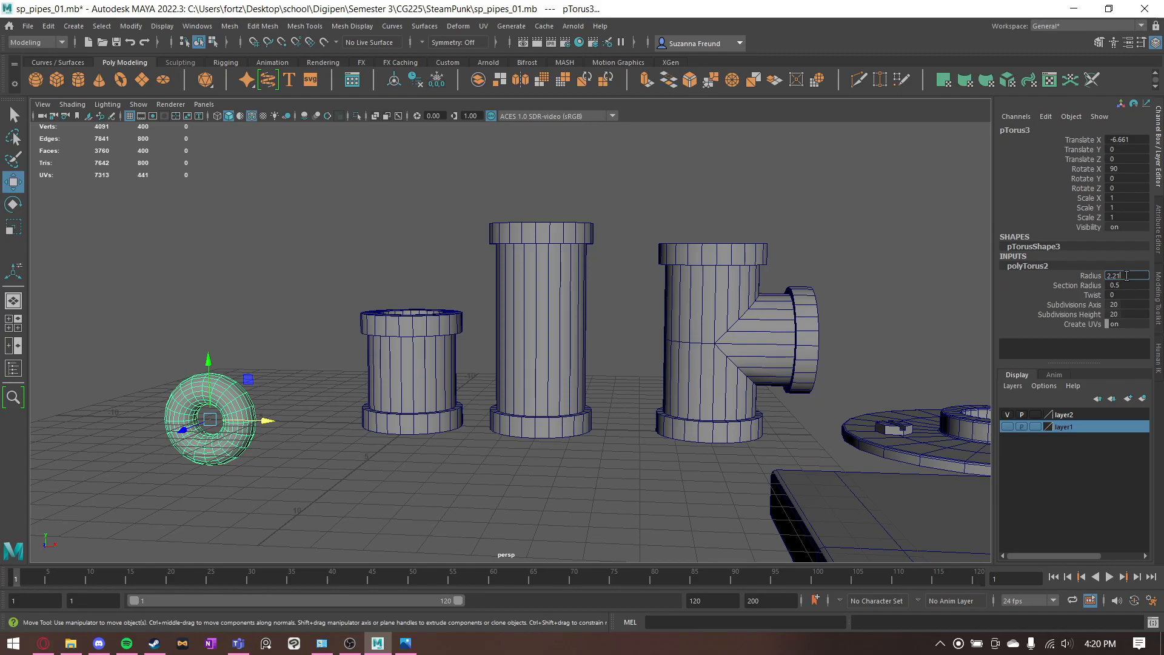
key(Return)
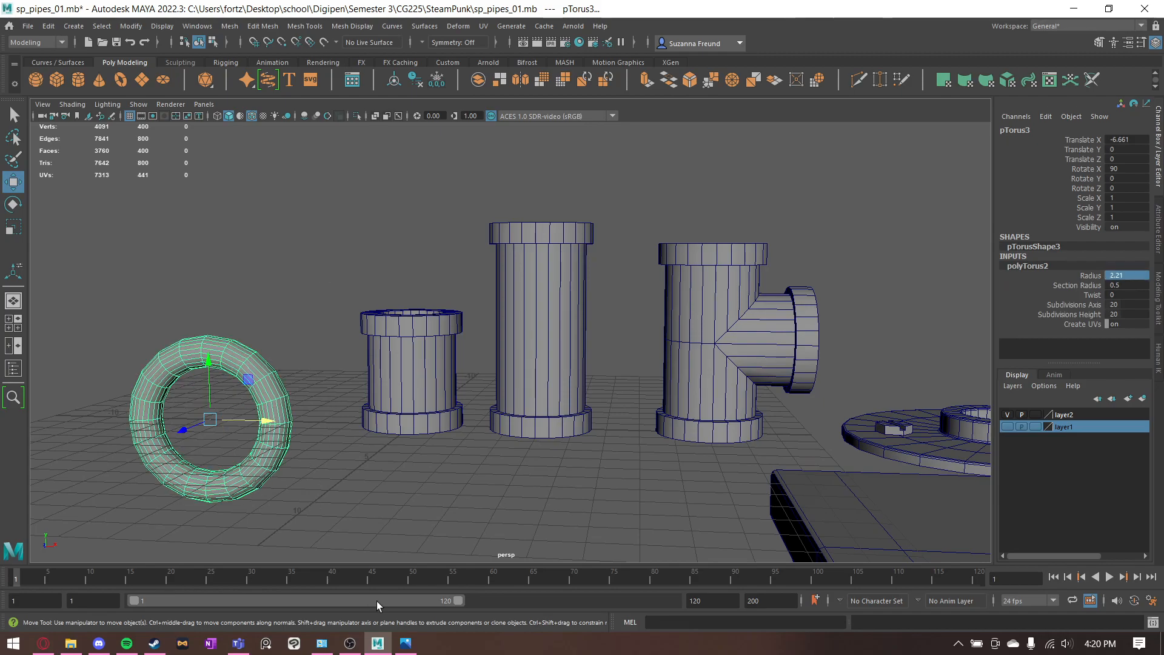
click(406, 644)
click(408, 645)
click(1132, 283)
text(1.)
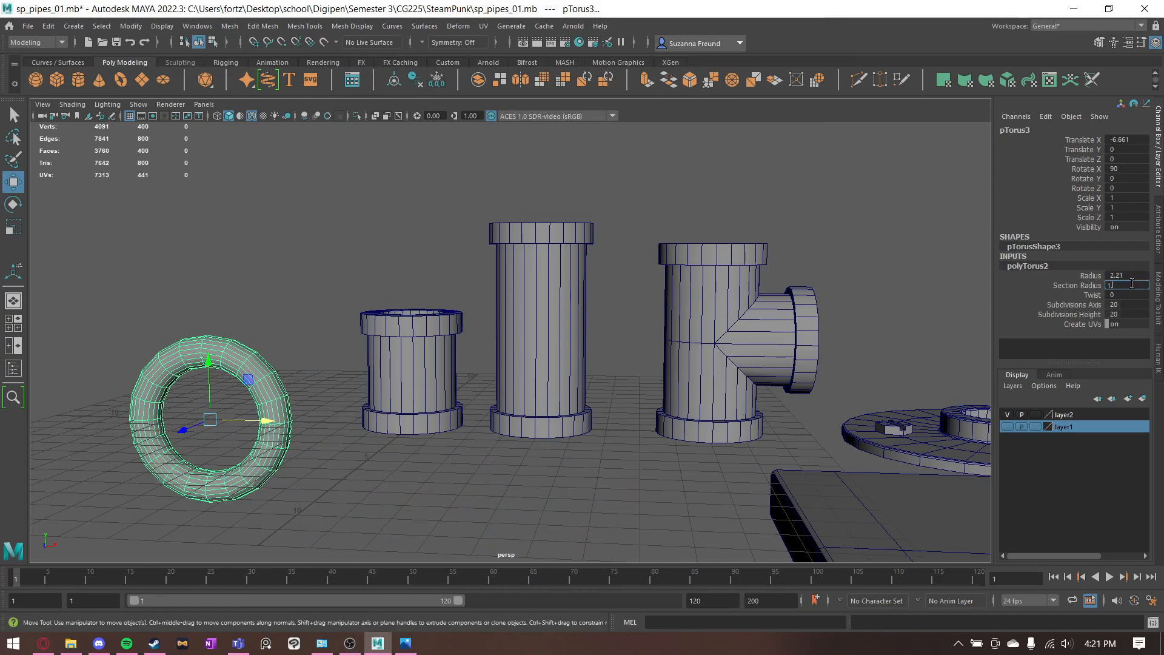
text(35)
key(Return)
- Check the subdivision setting in 90E_01.jpg and set the torus's Subdivisions Axis to 32
click(406, 644)
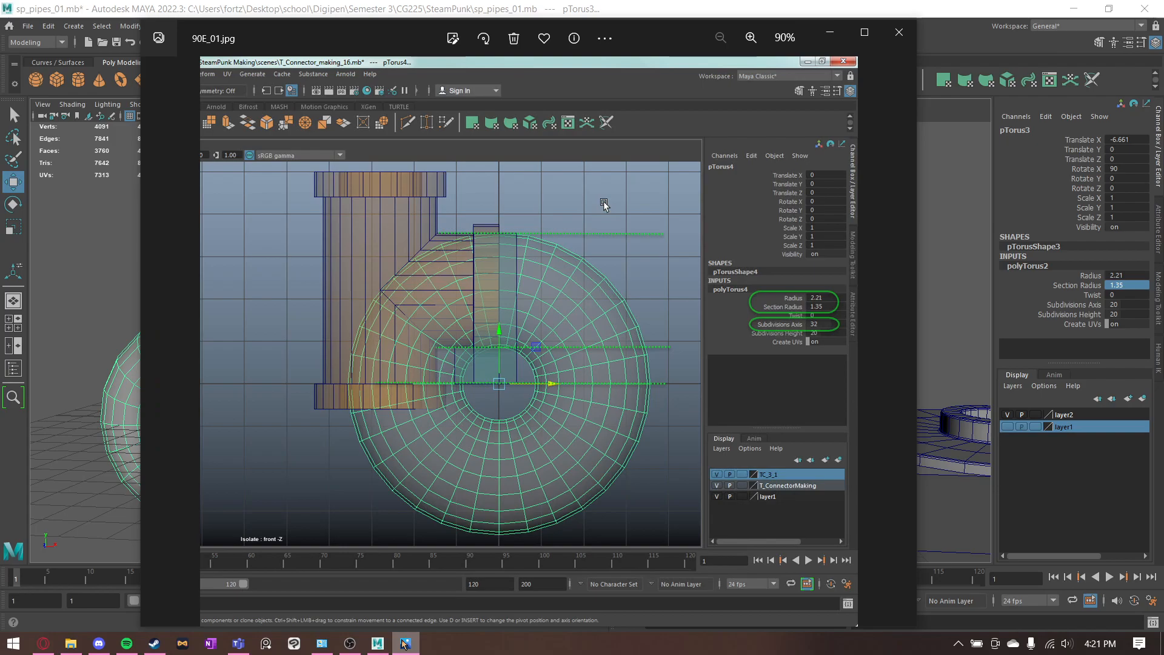
click(404, 644)
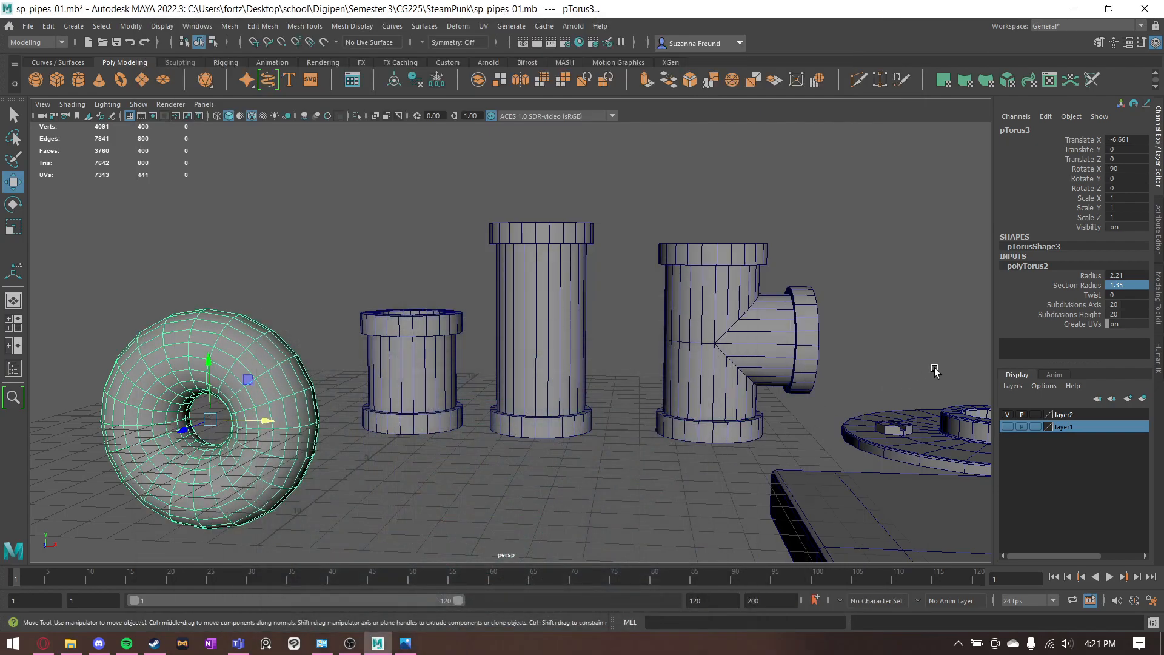
text(32)
key(Return)
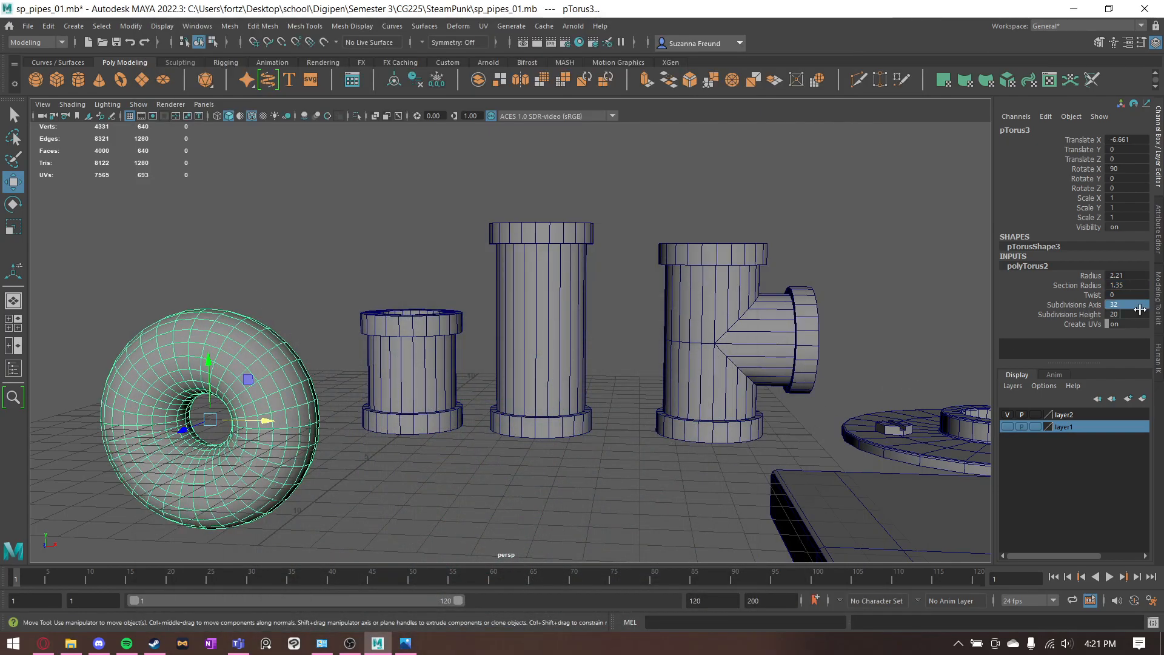
- Select the faces of the torus's right half in a front-on view and delete them
drag(527, 370, 531, 369)
middle_drag(282, 370, 424, 365)
key(ctrl+z)
click(306, 342)
click(278, 367)
alt+drag(279, 367, 267, 342)
alt+middle_drag(267, 342, 554, 277)
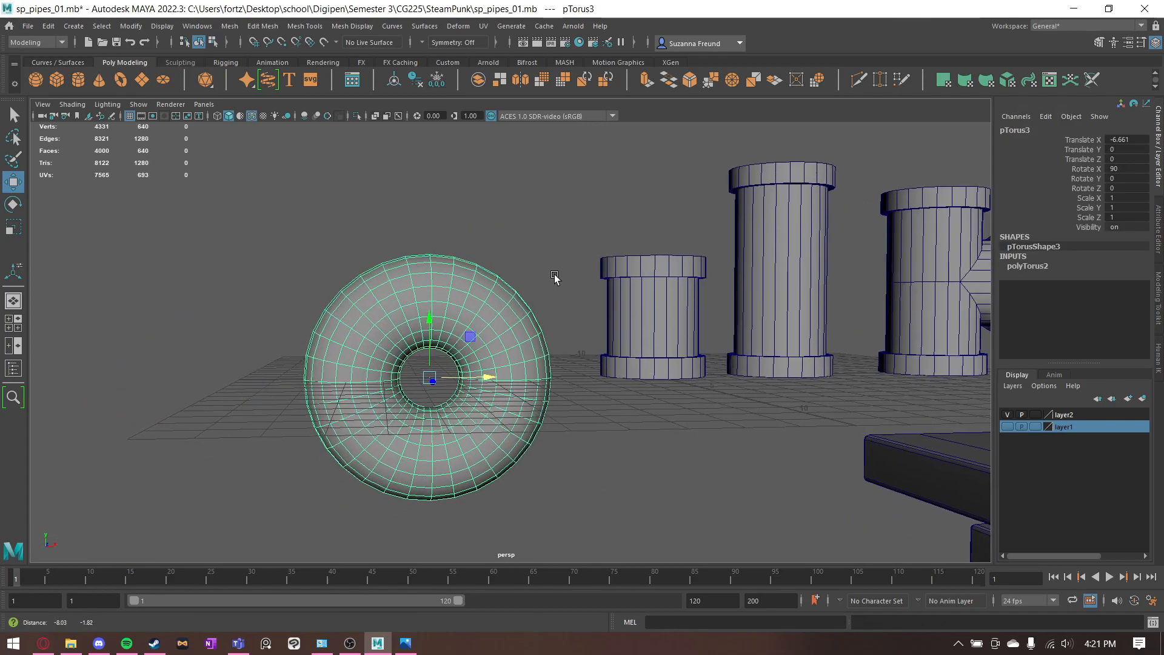
alt+drag(553, 277, 501, 275)
right_drag(480, 273, 489, 295)
drag(562, 213, 441, 532)
alt+drag(442, 533, 434, 514)
key(Delete)
- Delete the lower faces and leftover inner faces, keeping only the upper-left quarter of the torus
drag(280, 542, 567, 394)
key(Delete)
drag(479, 322, 426, 386)
key(Delete)
key(Delete)
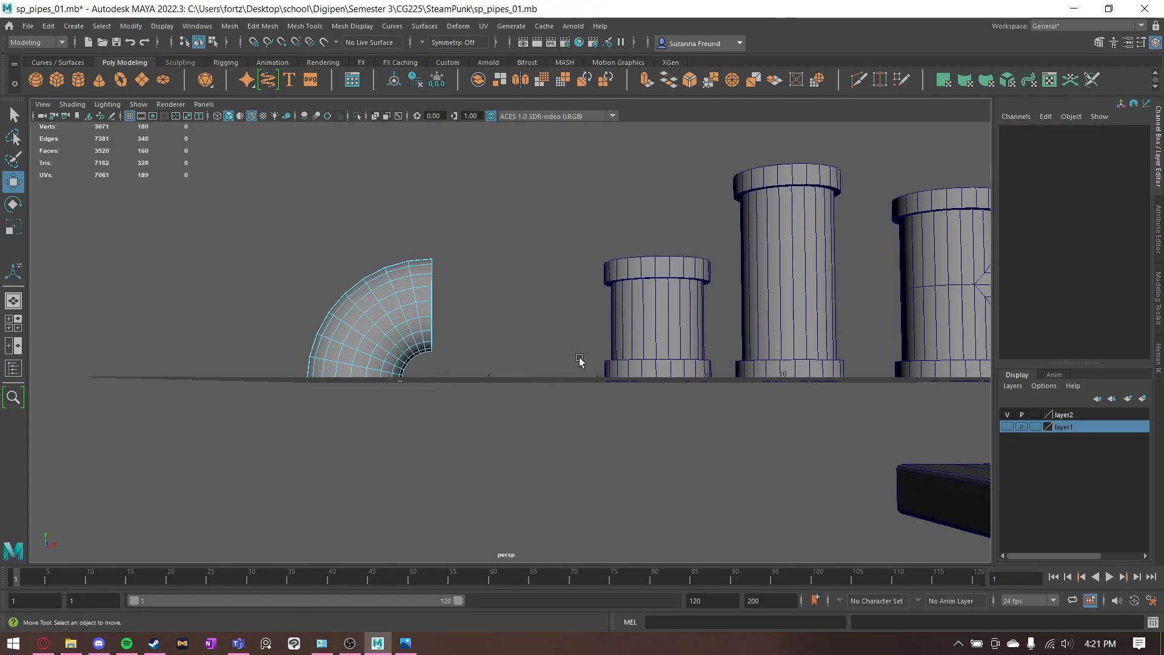
- Inspect the quarter torus and its two open ends from several angles
alt+drag(495, 409, 501, 341)
scroll(425, 245, up, 4)
alt+drag(418, 245, 386, 250)
scroll(383, 251, up, 1)
alt+middle_drag(382, 253, 423, 265)
scroll(527, 249, down, 5)
alt+drag(546, 251, 660, 272)
alt+drag(615, 320, 468, 336)
scroll(567, 322, up, 3)
- Raise the quarter torus to Translate Y 0.6 and move it along X to about -2.42, near the short pipe
right_drag(411, 308, 470, 286)
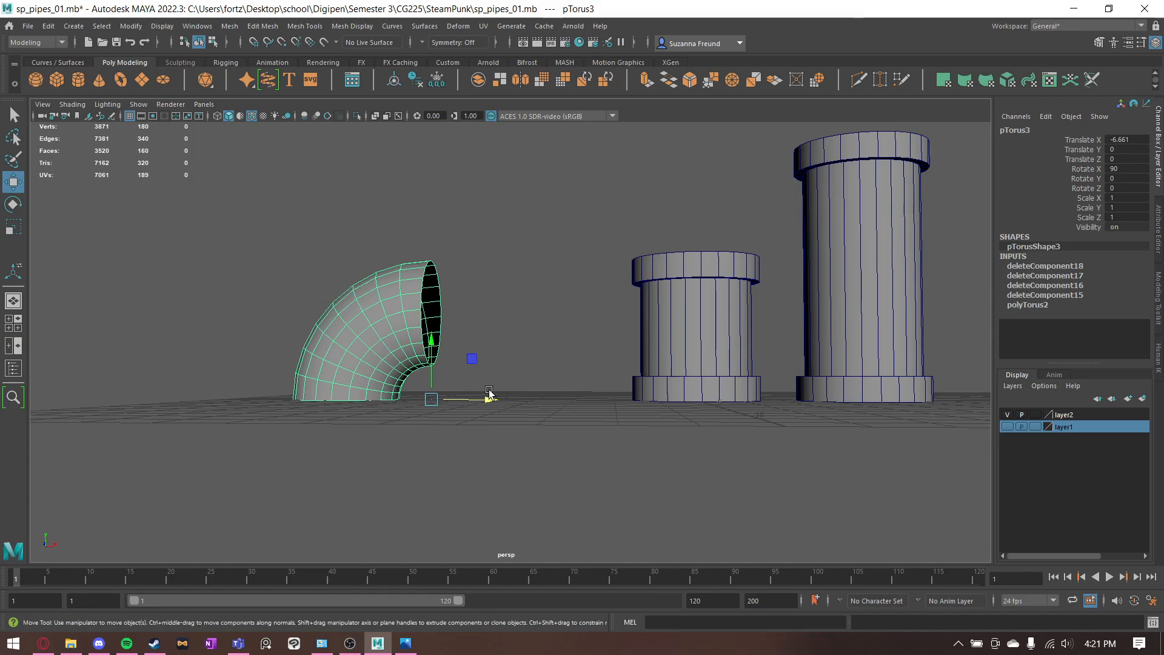
drag(433, 386, 624, 368)
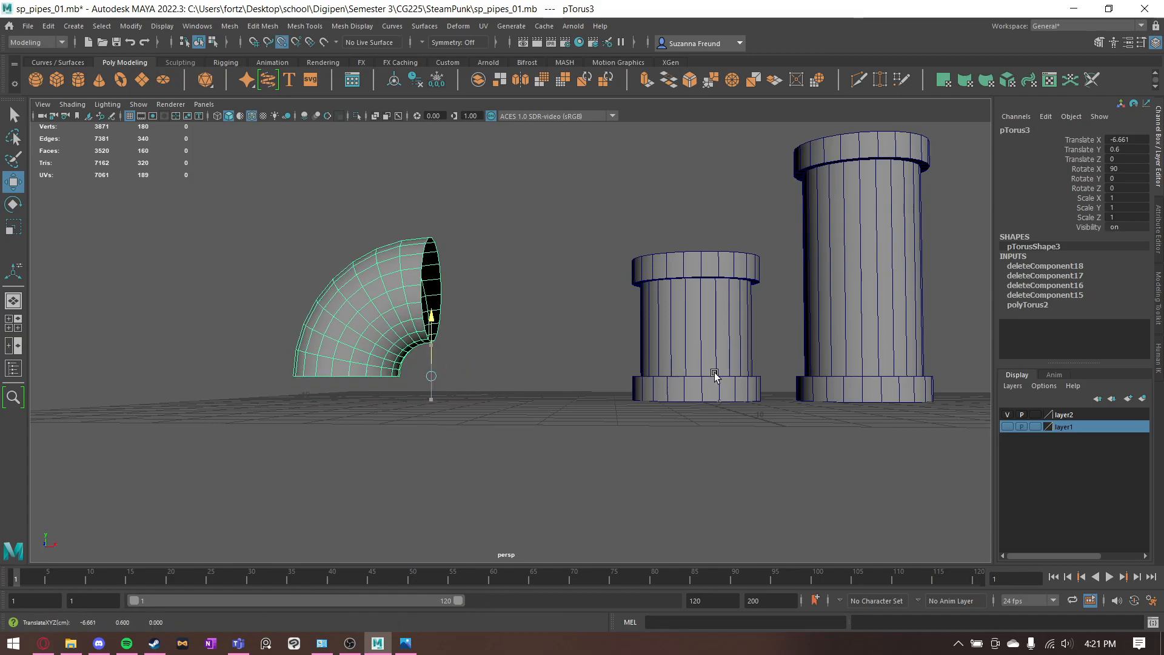
drag(460, 376, 627, 382)
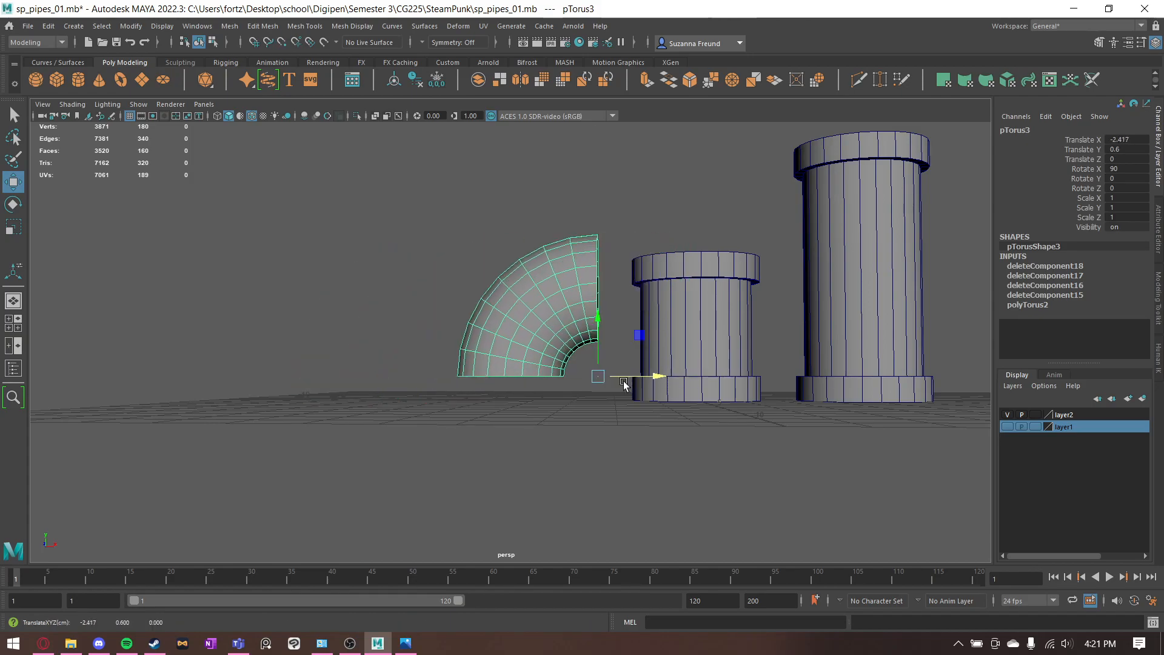
- Extrude the edge loop of the elbow's bottom opening straight down to the grid
click(548, 402)
scroll(548, 403, up, 5)
click(548, 400)
alt+drag(548, 400, 558, 287)
right_drag(558, 286, 555, 257)
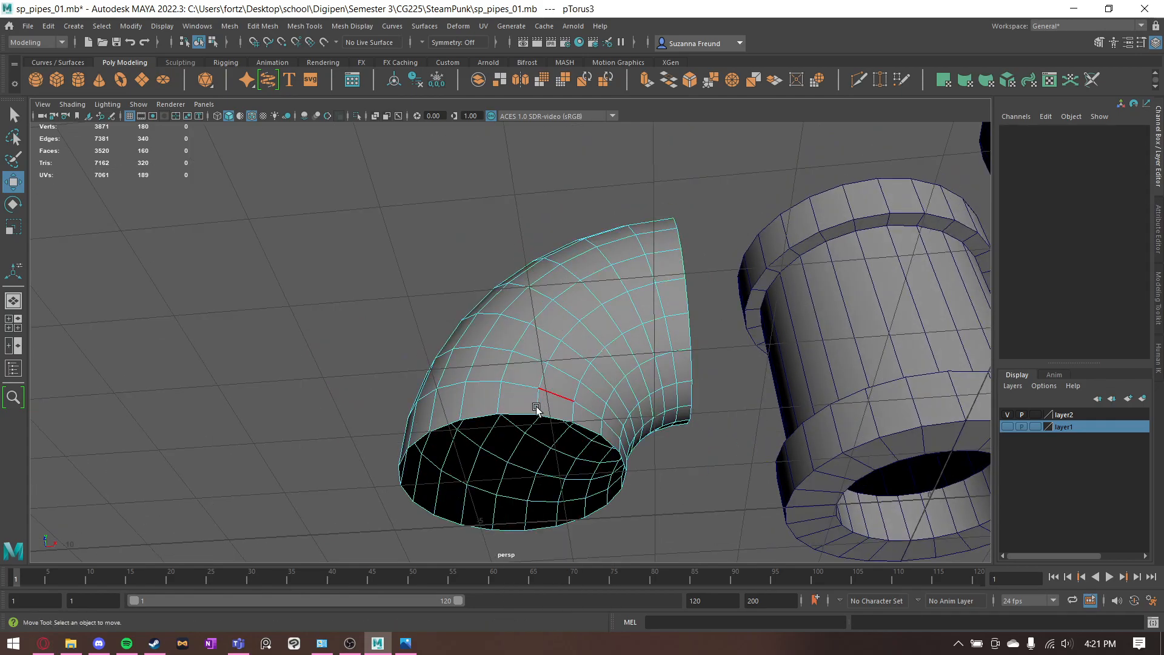
double_click(546, 416)
alt+drag(554, 423, 655, 398)
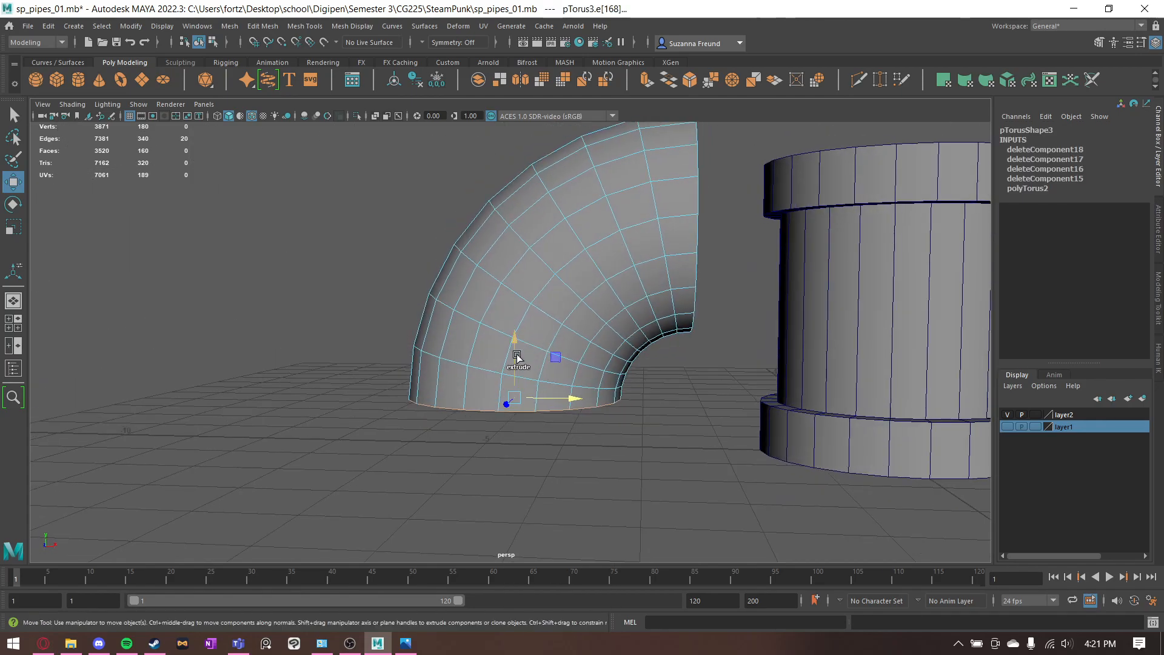
shift+drag(516, 356, 522, 424)
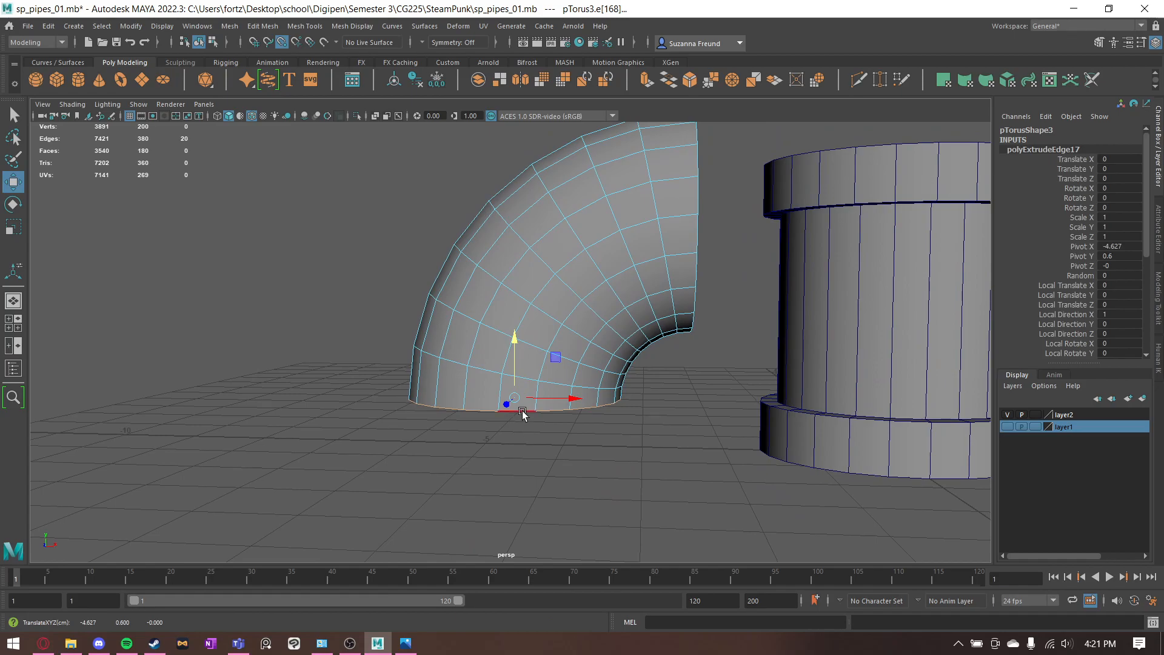
drag(517, 381, 527, 294)
key(q)
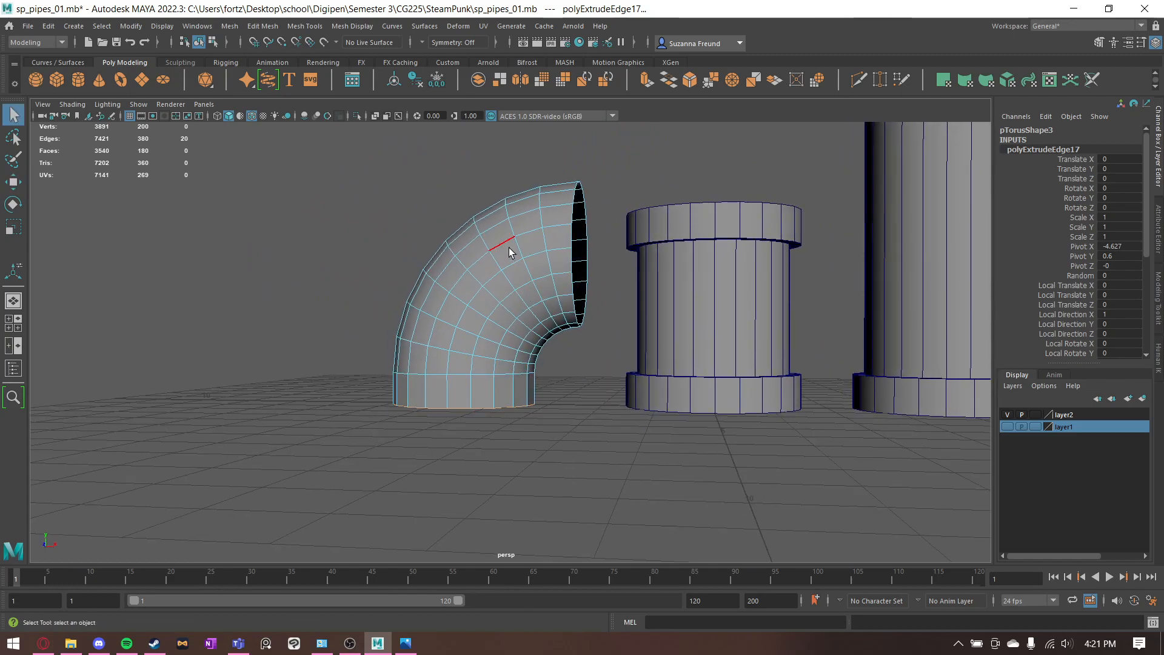
- Move the elbow's pivot up to its side opening using vertex snapping
right_drag(563, 220, 596, 201)
click(596, 201)
click(563, 228)
key(e)
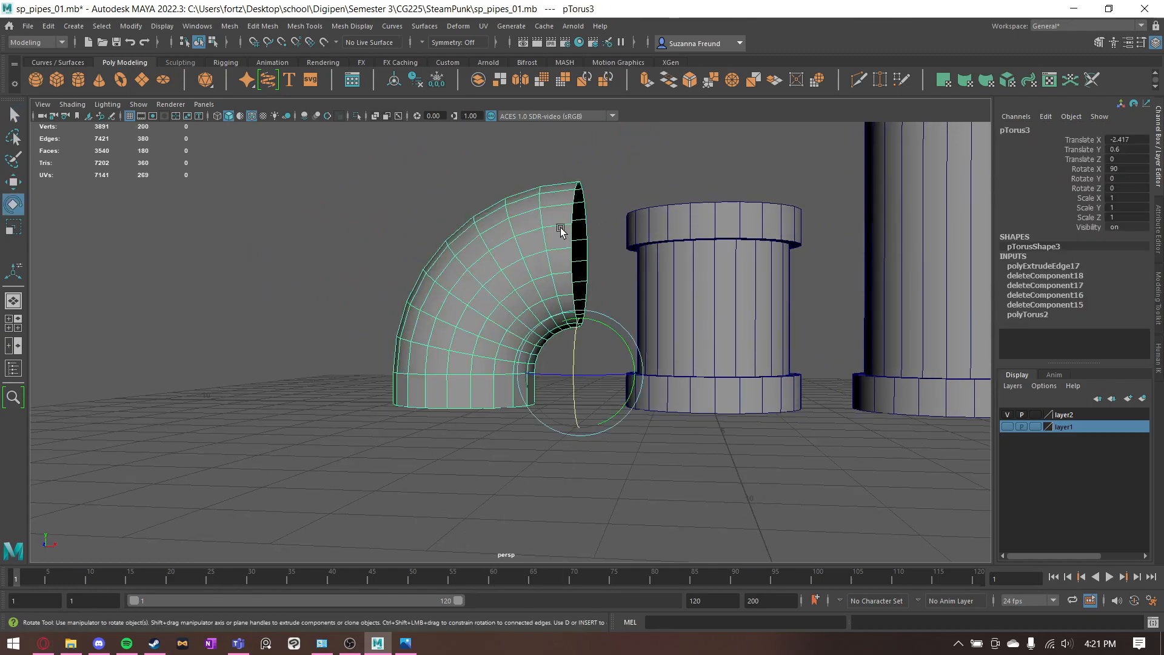
key(w)
key(d)
key(v)
drag(580, 316, 578, 265)
- Rotate the elbow to -90 degrees about Z and lower it so the unextruded opening sits just above the grid
key(e)
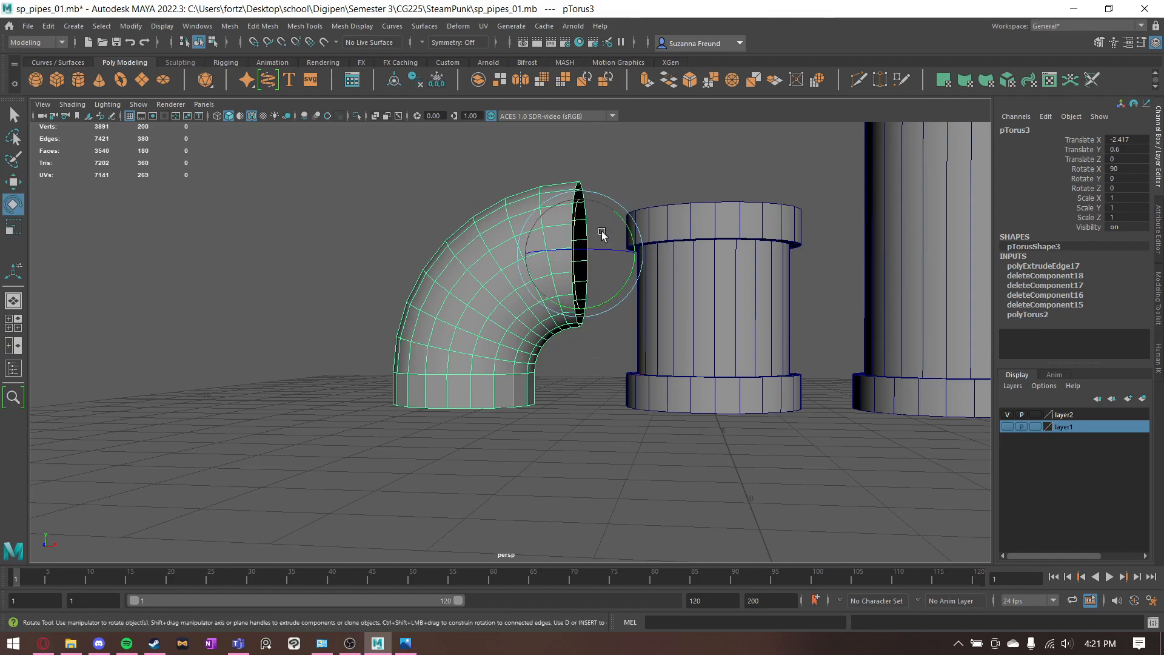
drag(636, 240, 647, 315)
key(w)
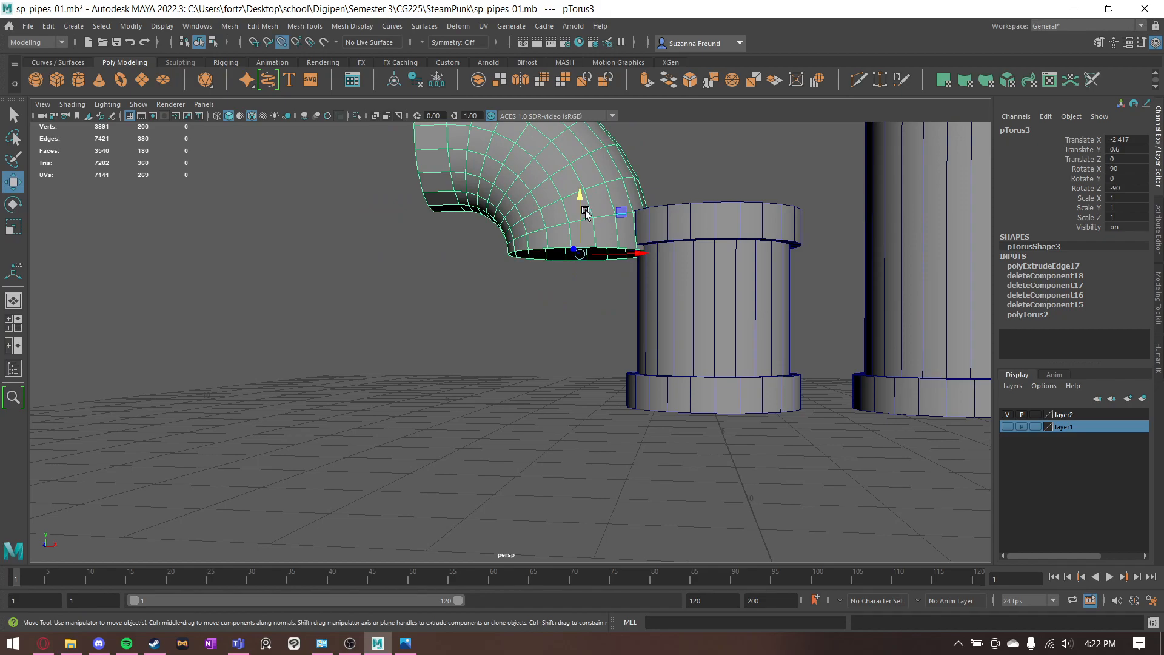
drag(585, 212, 624, 329)
- Extrude the edge loop of the opening that now faces down to the grid, forming the second collar band
drag(638, 370, 475, 325)
right_click(482, 309)
click(482, 274)
click(523, 372)
key(q)
double_click(524, 374)
key(w)
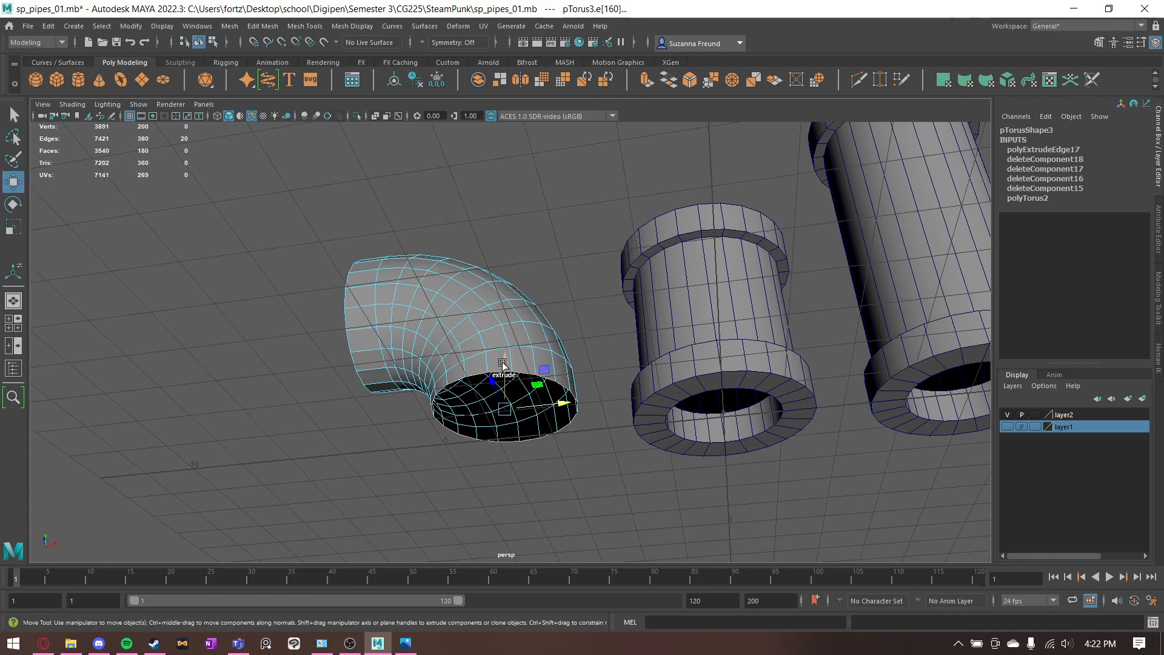
shift+drag(502, 363, 584, 288)
- Extrude the face rings at both ends of the elbow with a thickness of 0.2 to form the collars
key(q)
click(584, 287)
click(530, 281)
right_drag(467, 257, 483, 286)
double_click(478, 385)
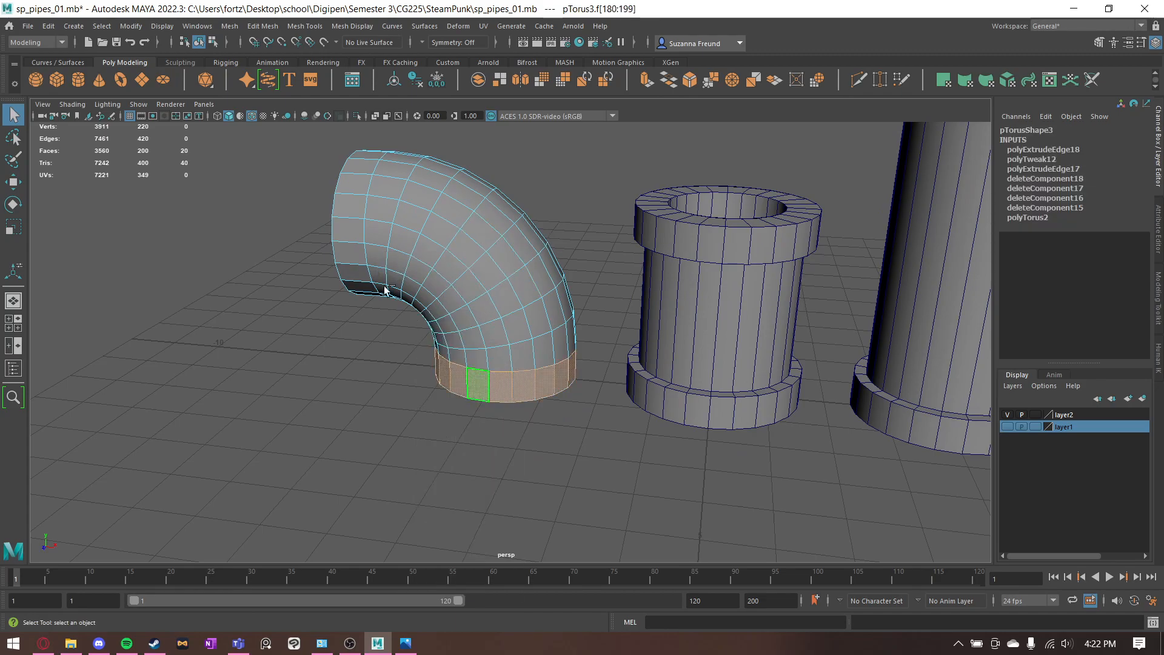
shift+double_click(345, 223)
shift+right_drag(346, 200, 371, 192)
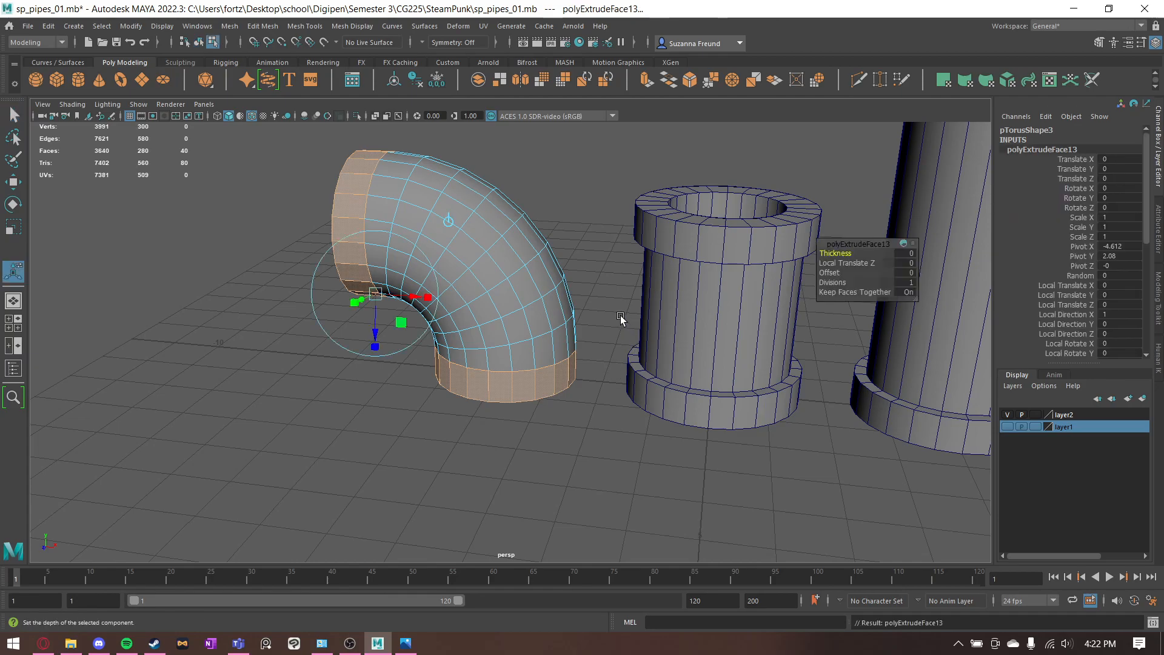
click(897, 253)
text(0.2)
key(Return)
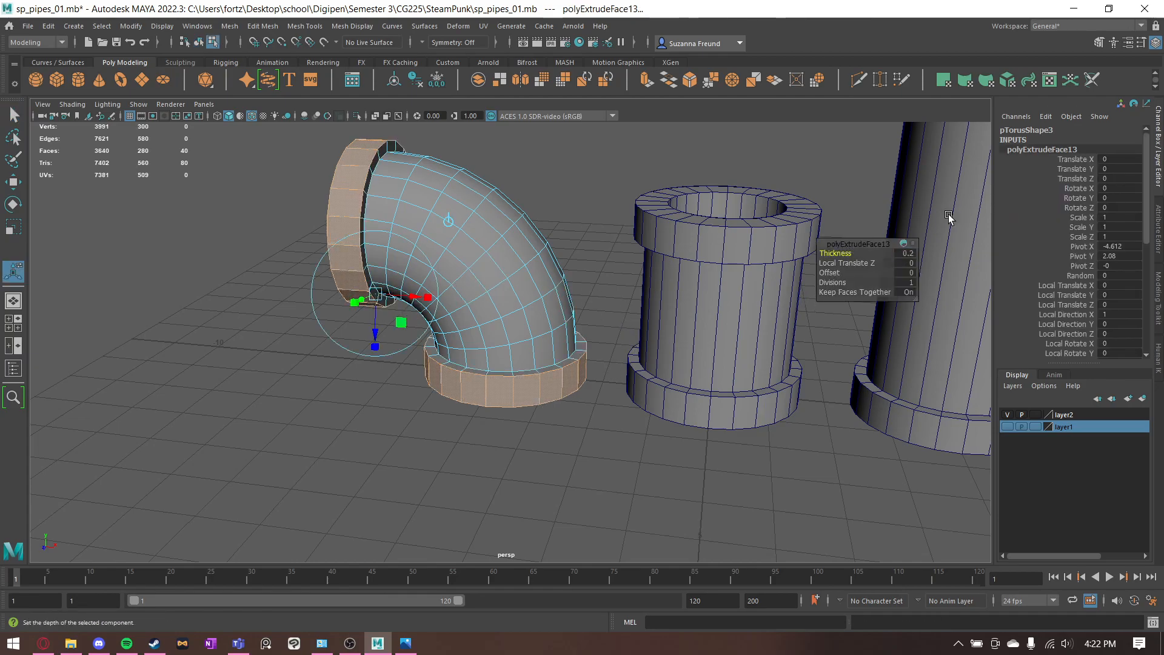
- Delete the end-cap face rings on the collars at both openings of the elbow
alt+drag(575, 225, 536, 392)
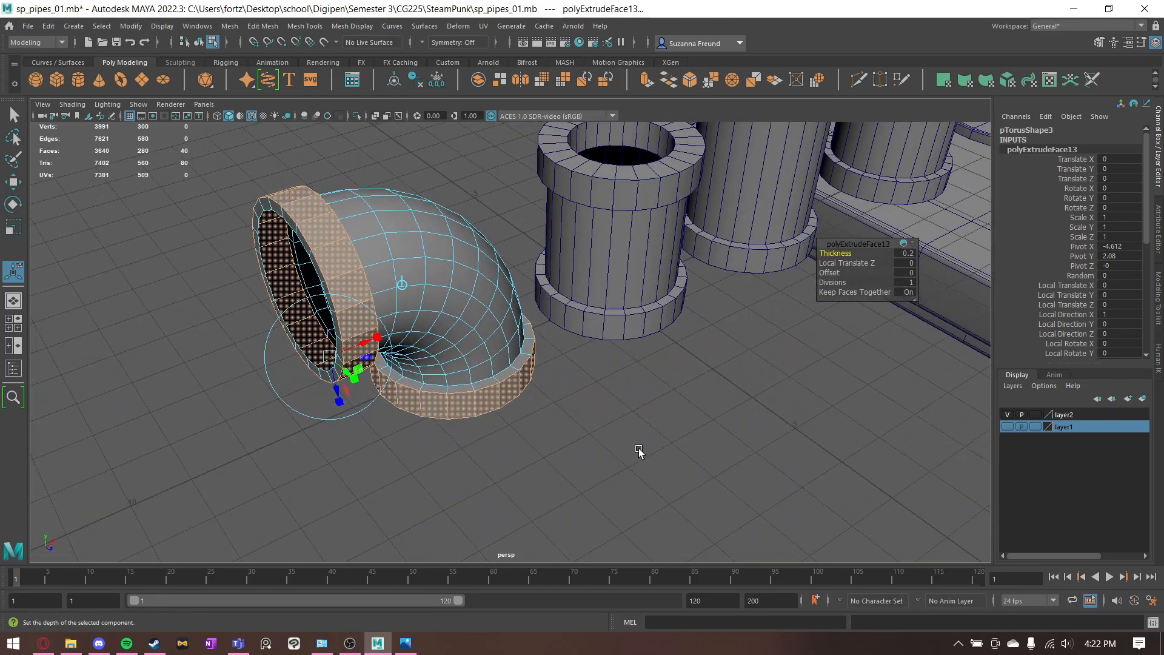
click(571, 411)
mouse_move(515, 419)
alt+mouse_down()
mouse_move(556, 369)
mouse_move(570, 370)
mouse_move(521, 405)
alt+mouse_up()
key(q)
right_drag(399, 241, 398, 278)
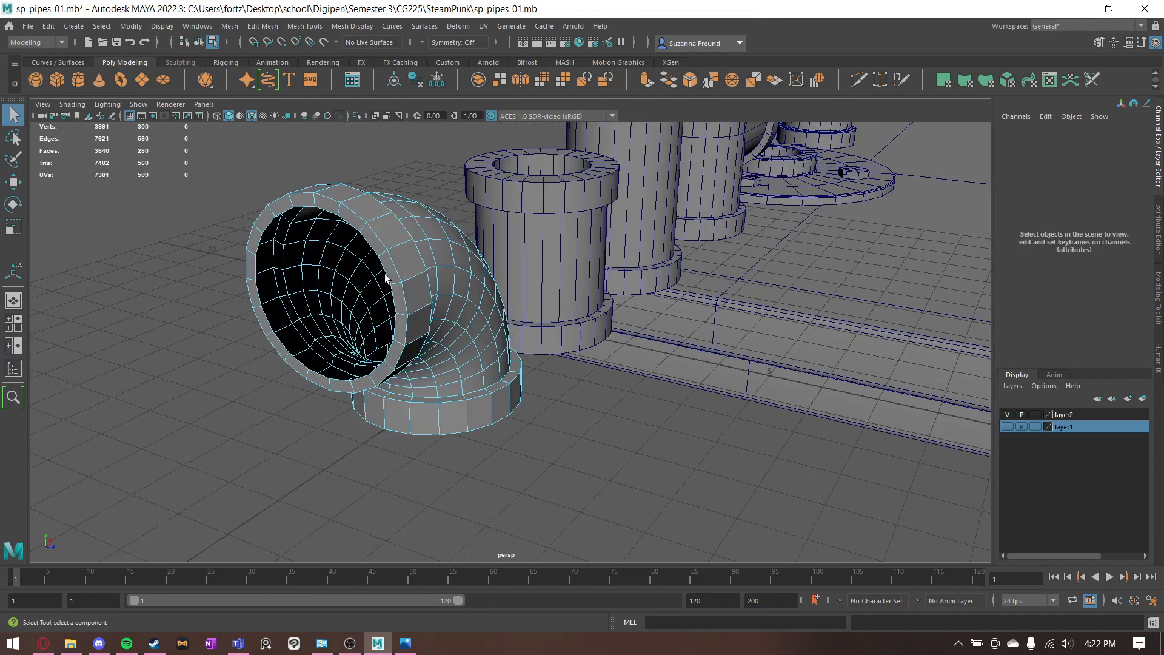
click(386, 257)
shift+double_click(372, 235)
alt+drag(470, 369, 445, 242)
shift+double_click(424, 347)
key(Delete)
alt+drag(511, 275, 488, 328)
- Extrude the outer edge loop of the bottom collar inward with a Local Translate Z of -0.6
right_drag(370, 258, 362, 232)
click(357, 233)
alt+drag(688, 273, 576, 309)
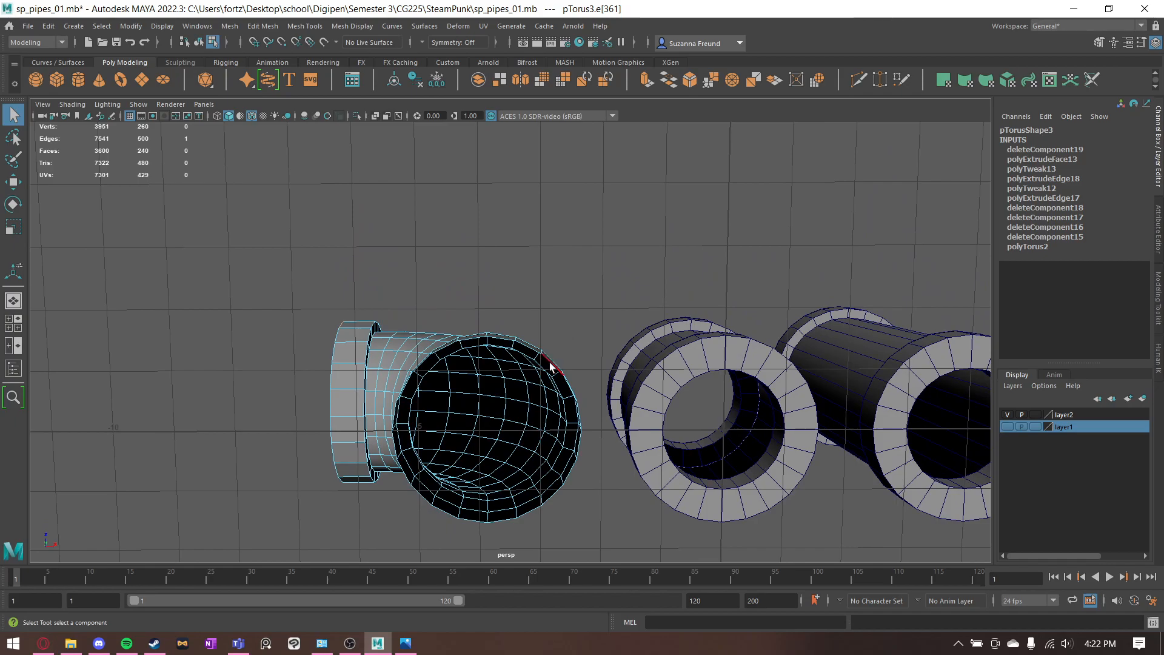
alt+drag(621, 358, 622, 359)
key(ctrl+e)
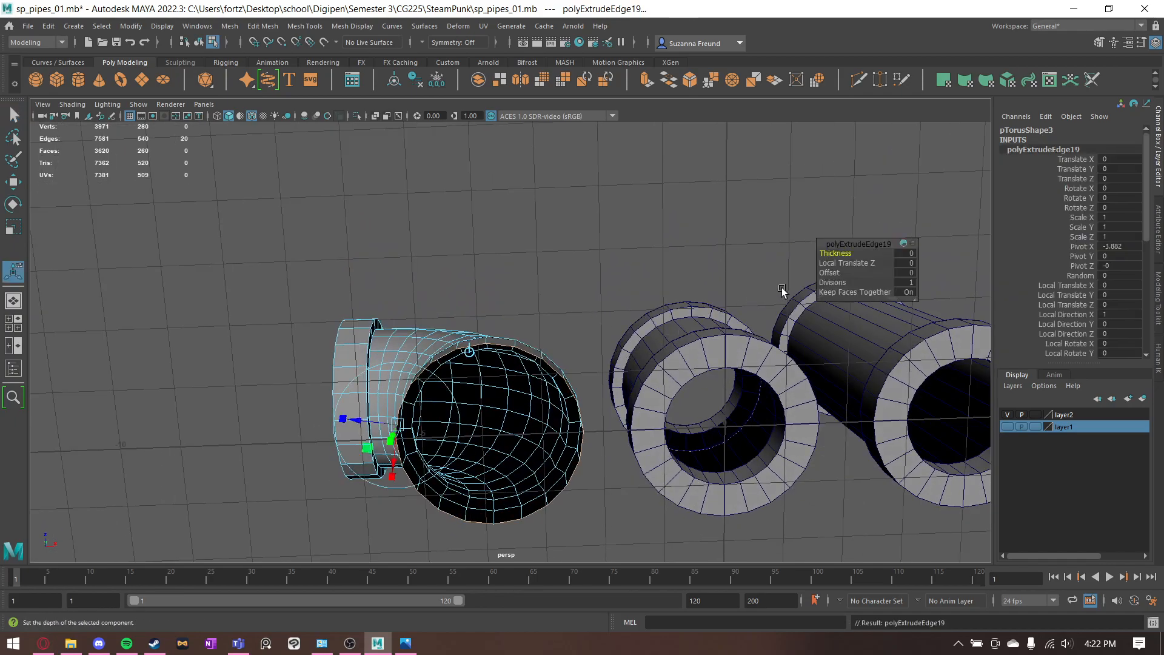
drag(360, 424, 393, 420)
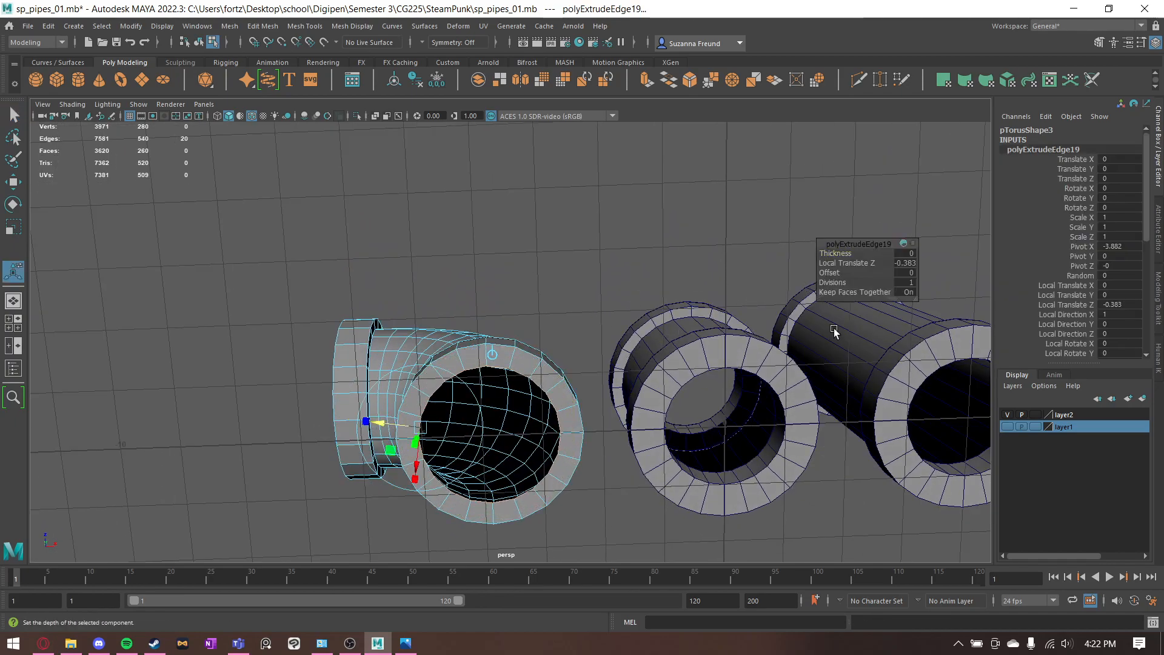
mouse_move(864, 262)
mouse_down()
mouse_move(851, 262)
mouse_move(867, 263)
mouse_up()
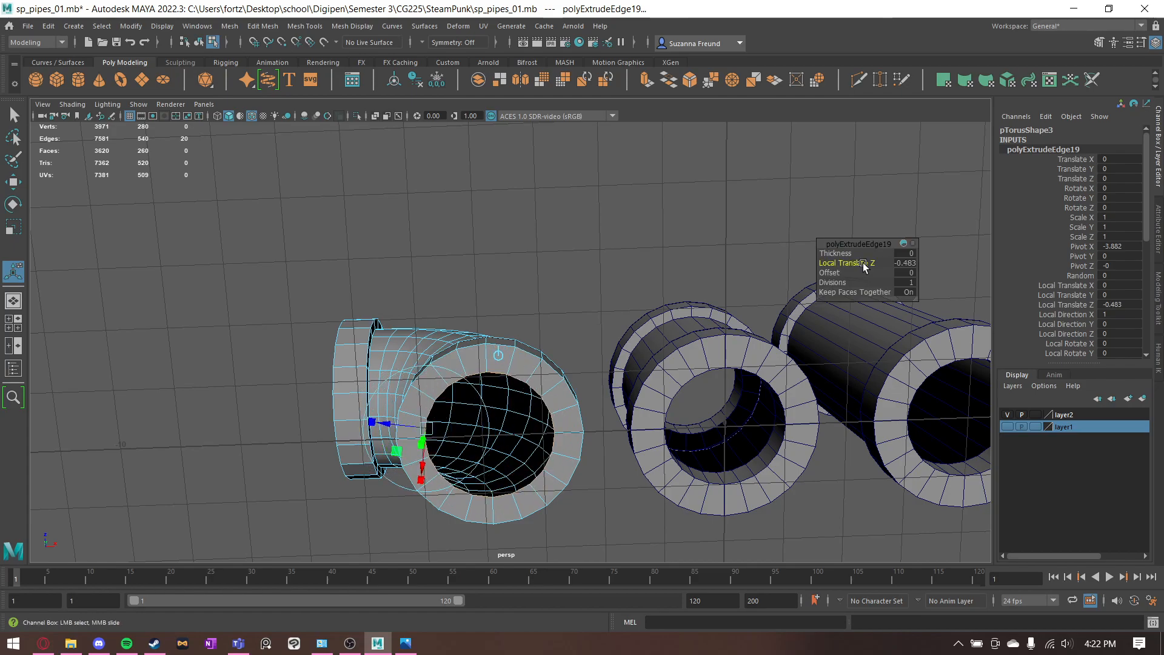
click(905, 262)
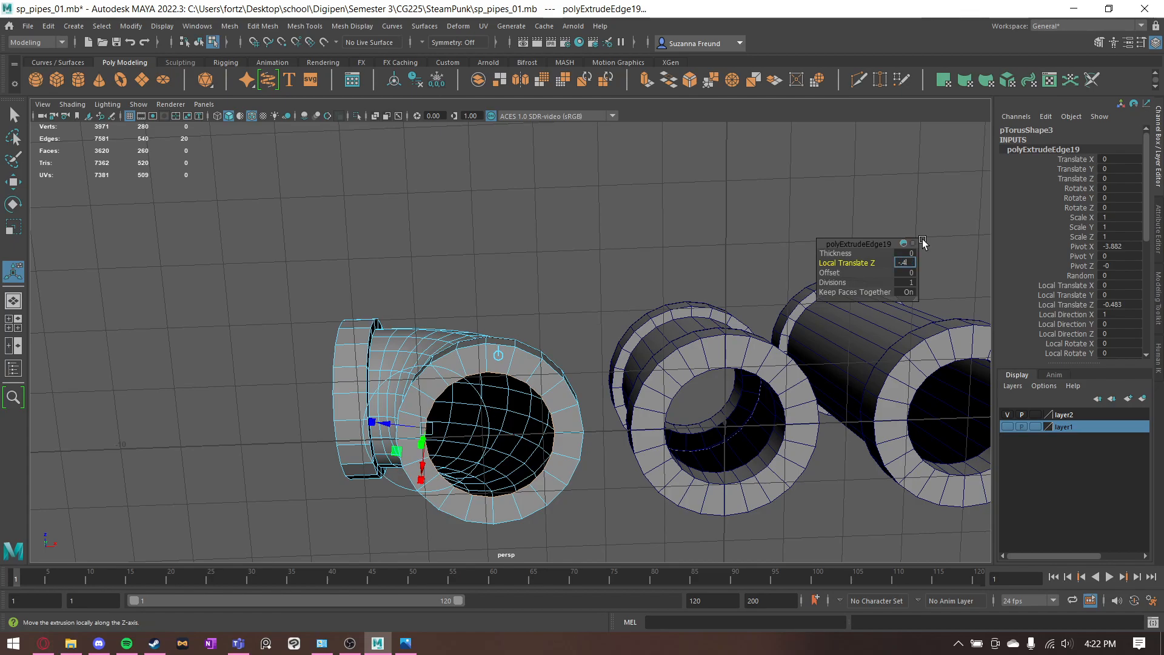
text(-.4)
key(Return)
click(908, 264)
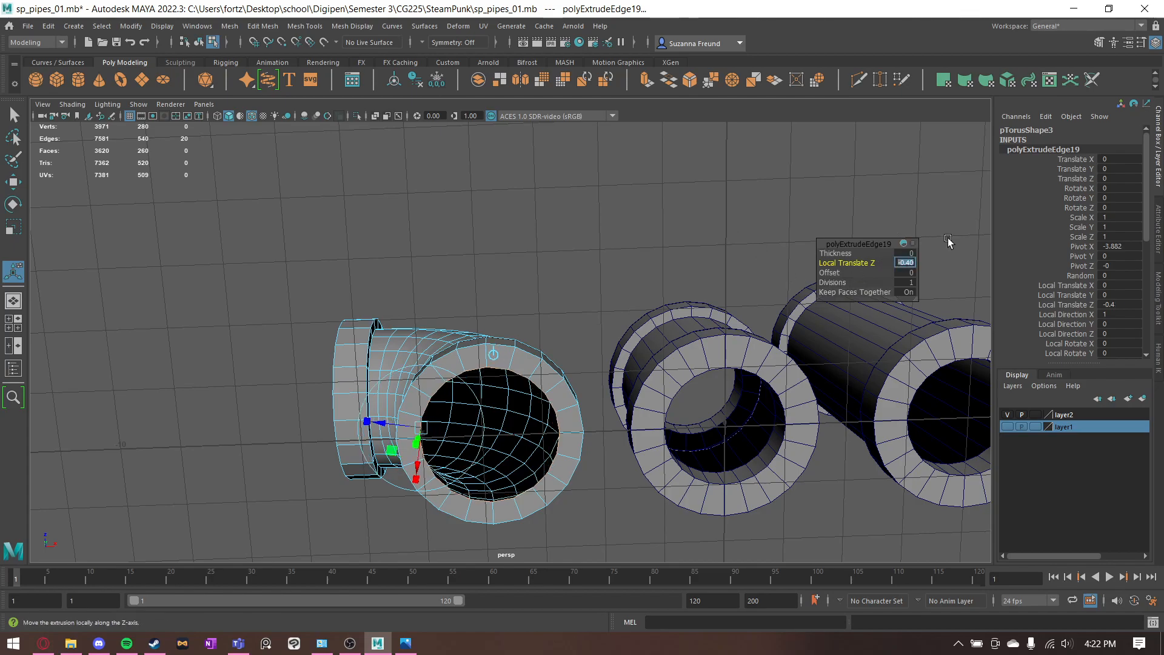
text(-0.6)
key(Return)
- Extrude the inner edge loop of the bottom opening into the elbow with a Local Translate Z of -0.6
alt+drag(823, 231, 562, 350)
click(441, 231)
mouse_move(507, 221)
alt+mouse_down()
mouse_move(553, 208)
mouse_move(533, 177)
mouse_move(525, 223)
alt+mouse_up()
click(450, 349)
alt+drag(449, 349, 533, 335)
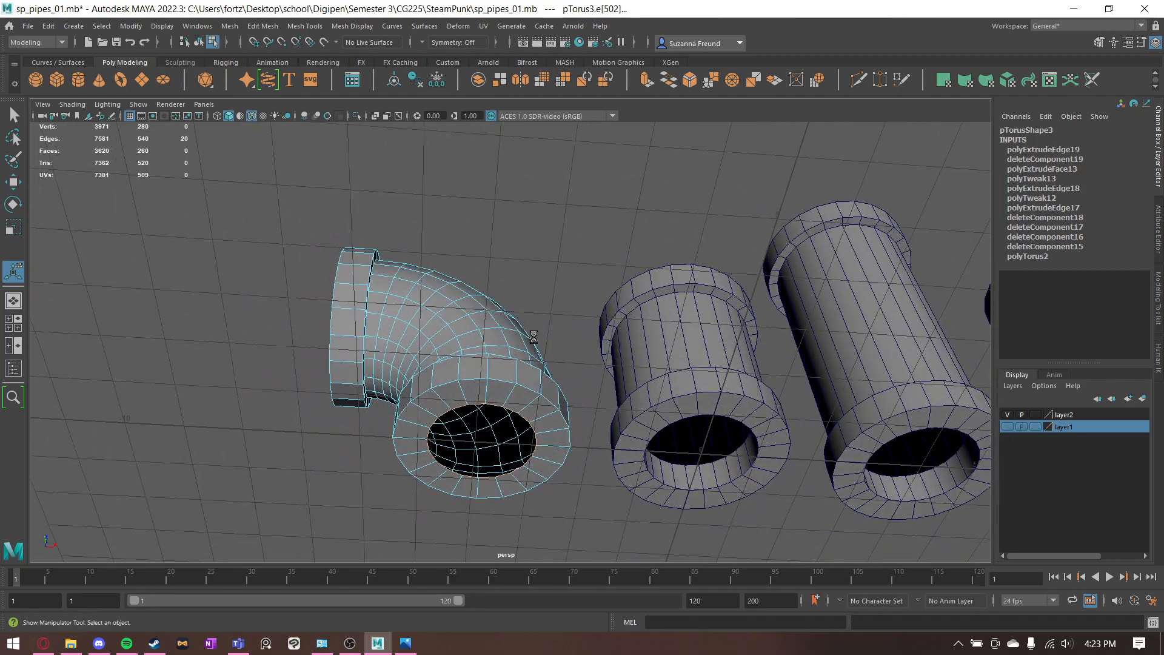
key(ctrl+e)
drag(426, 464, 427, 451)
click(908, 265)
text(-0.6)
key(Return)
- Extrude the outer edge loop of the side collar inward with a Local Translate Z of -0.6
alt+drag(423, 257, 458, 327)
double_click(388, 262)
alt+drag(473, 269, 477, 280)
key(ctrl+e)
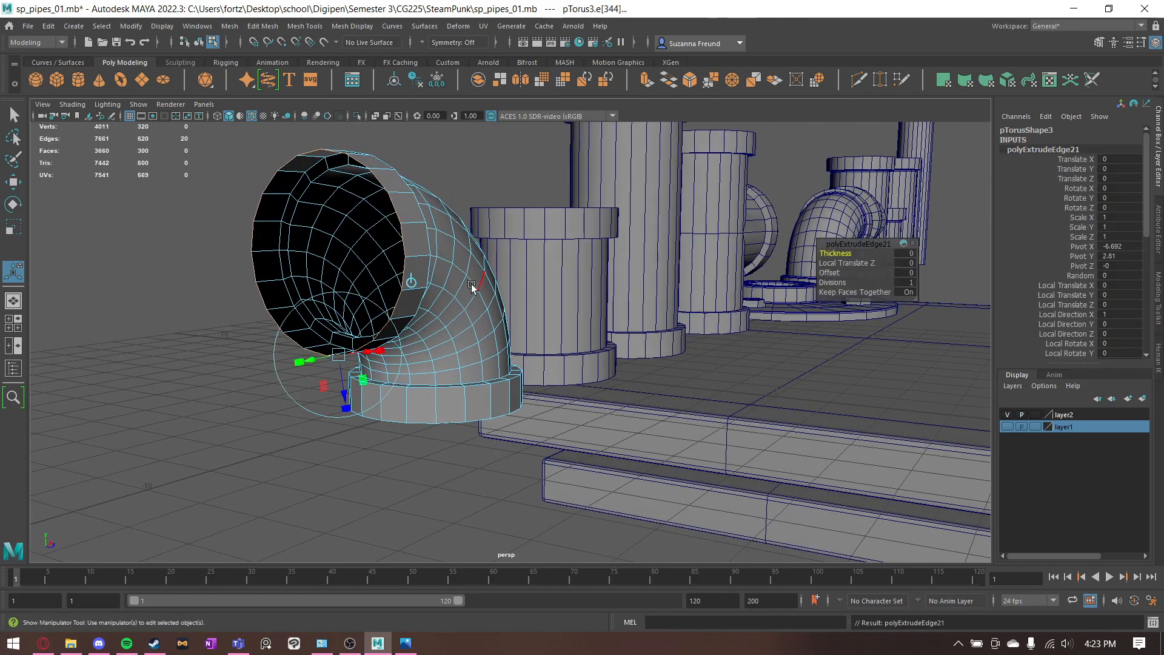
click(907, 262)
text(-0.6)
key(Return)
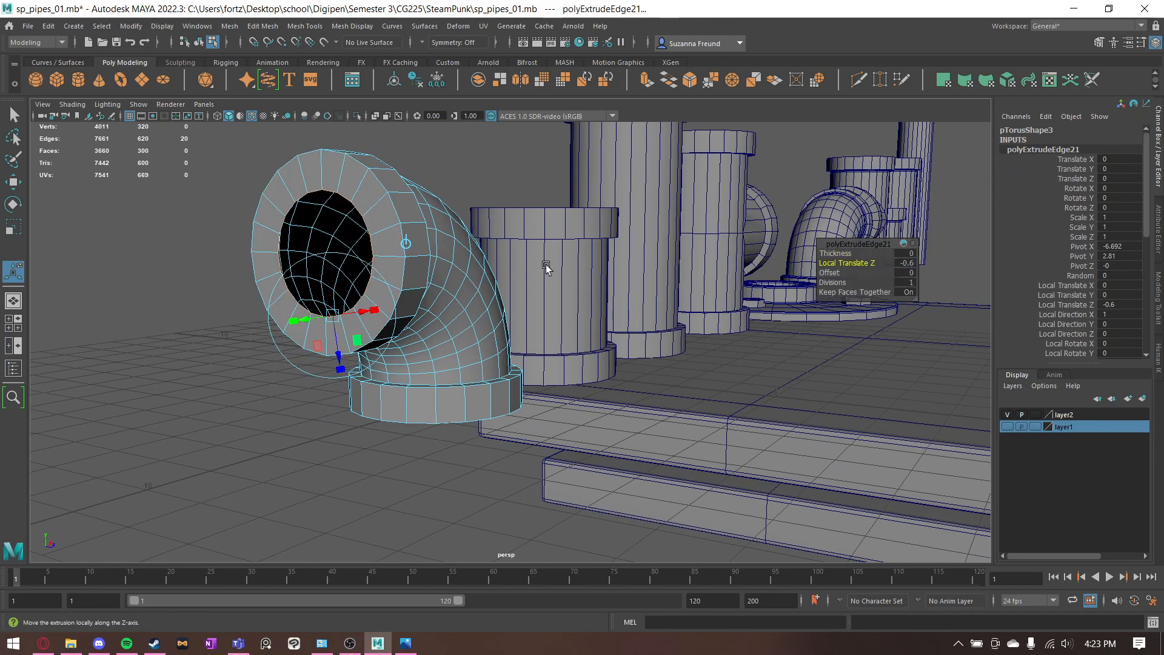
- Extrude the inner edge loop of the side opening into the elbow with a Local Translate Z of -0.6
key(ctrl+e)
key(ctrl+e)
click(906, 263)
text(-0.6)
key(Return)
- Return to object mode and examine the elbow from several sides next to the straight pipes and T connector
alt+drag(618, 274, 439, 310)
click(492, 164)
alt+drag(493, 164, 382, 177)
scroll(393, 131, up, 3)
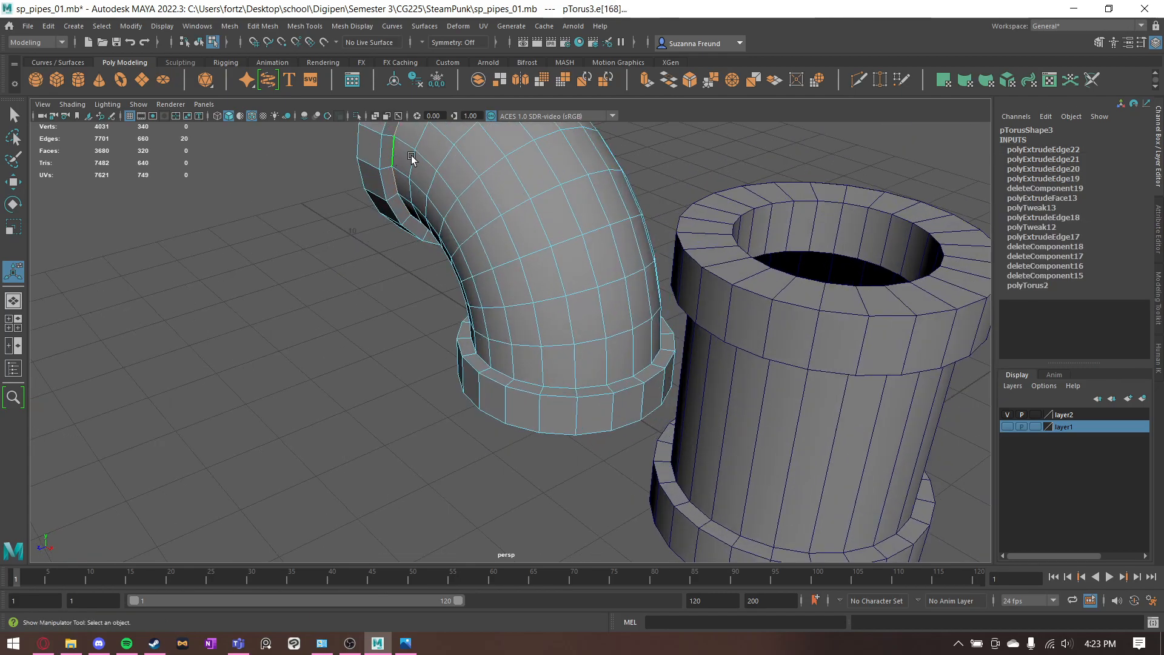
scroll(405, 157, down, 10)
key(q)
alt+drag(471, 338, 526, 349)
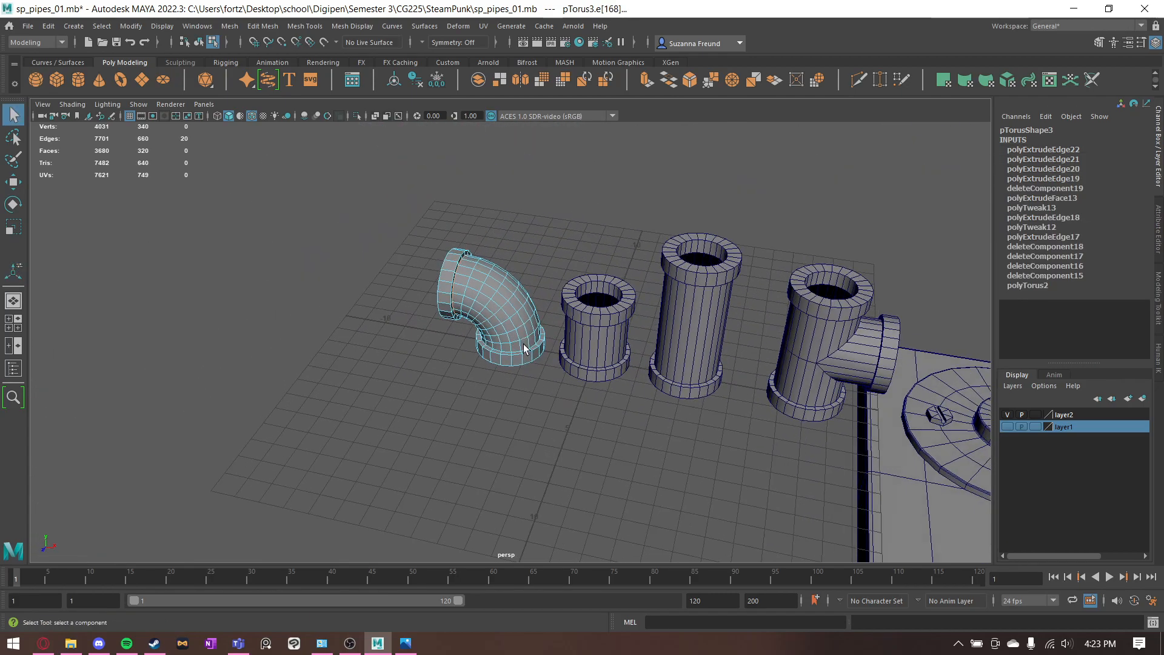
click(539, 262)
alt+drag(540, 263, 678, 402)
alt+middle_drag(678, 402, 211, 356)
alt+middle_drag(509, 332, 860, 322)
alt+drag(409, 399, 393, 367)
right_drag(393, 367, 468, 280)
alt+drag(468, 280, 516, 319)
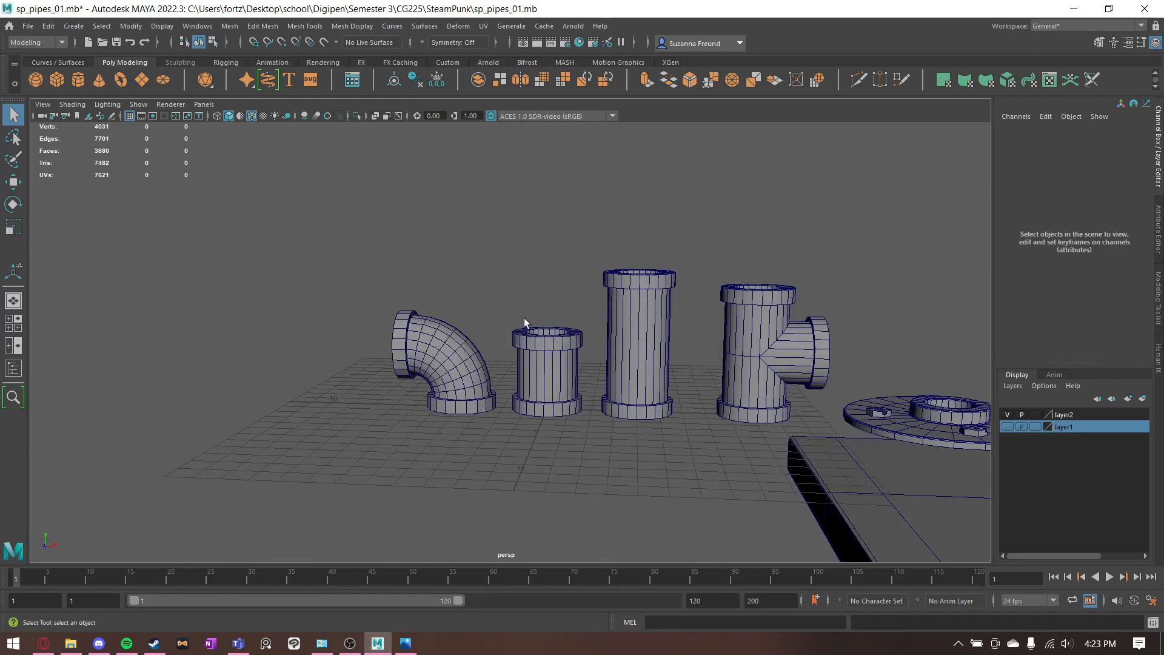
alt+middle_drag(697, 332, 589, 327)
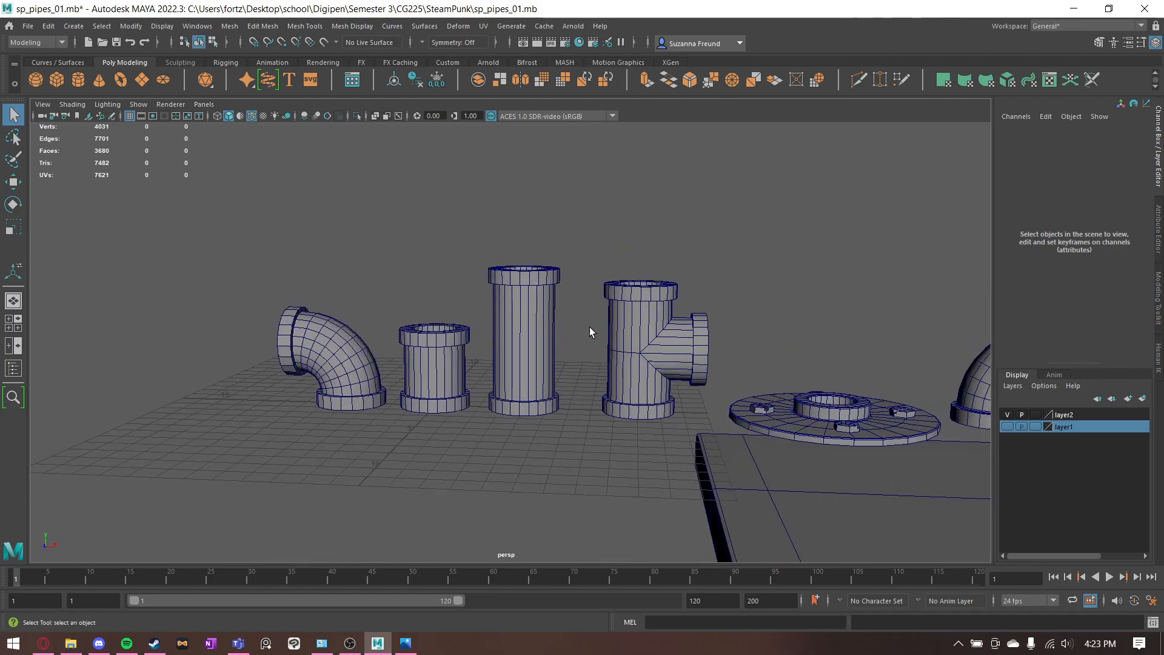